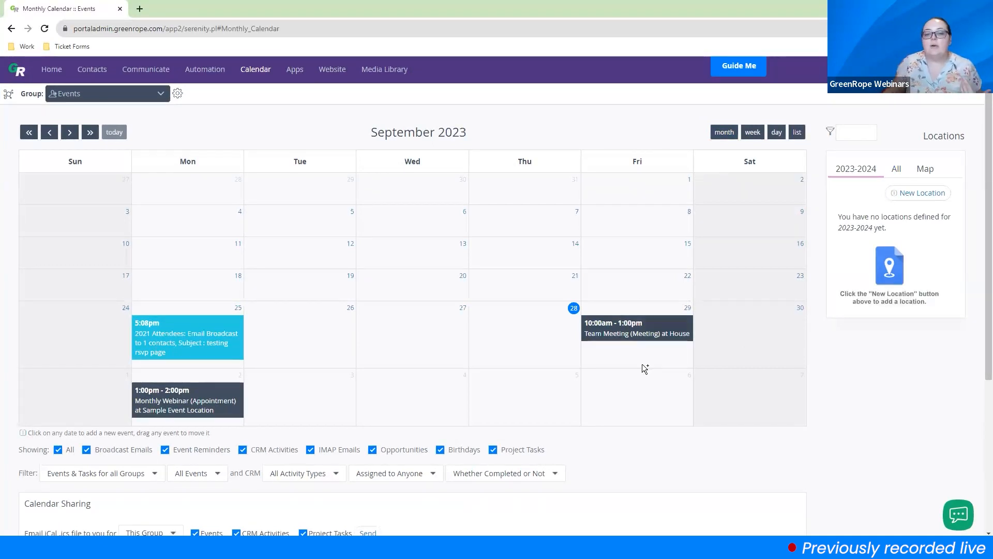
View the details of the Team Meeting and Monthly Webinar calendar events, closing each without changes
{"action": "left_click", "coordinate": [635, 328]}
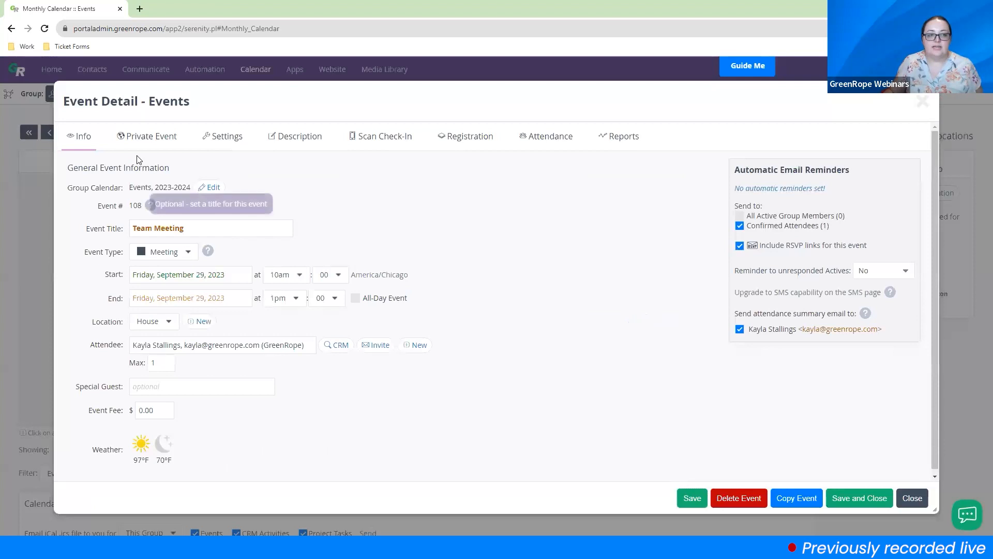
{"action": "left_click", "coordinate": [912, 496]}
{"action": "left_click", "coordinate": [207, 410]}
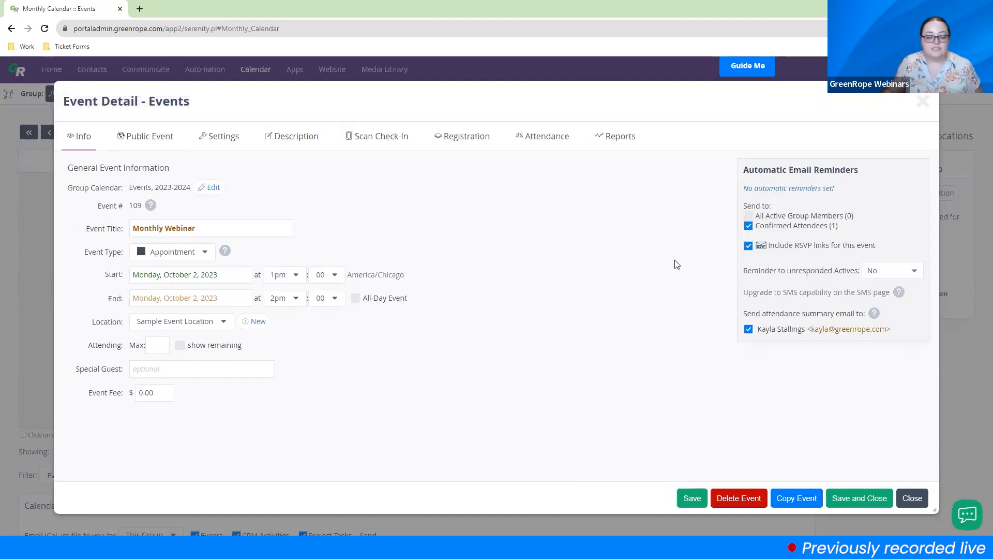
{"action": "left_click", "coordinate": [910, 496]}
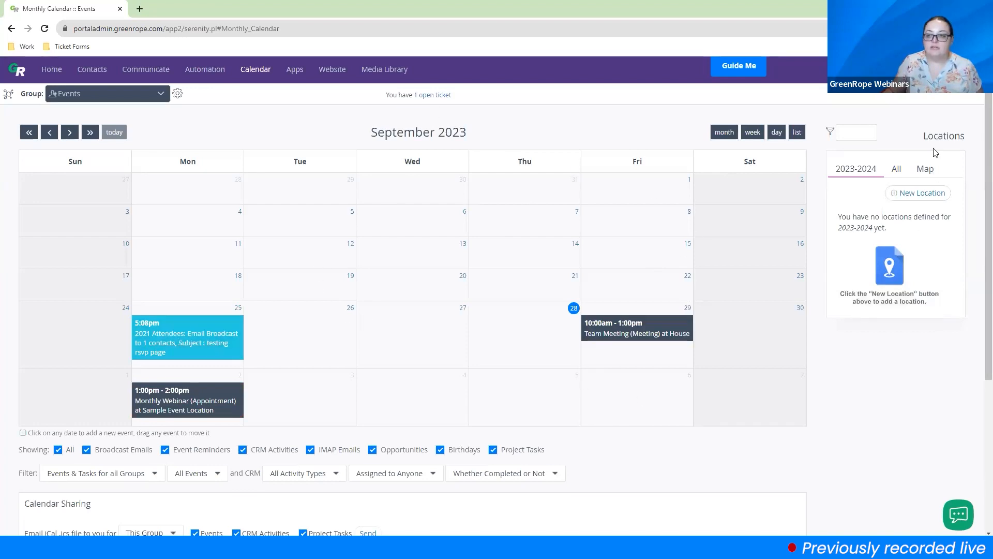
Open the calendar setup for the Events group and check the name of the current calendar year
{"action": "mouse_move", "coordinate": [950, 71]}
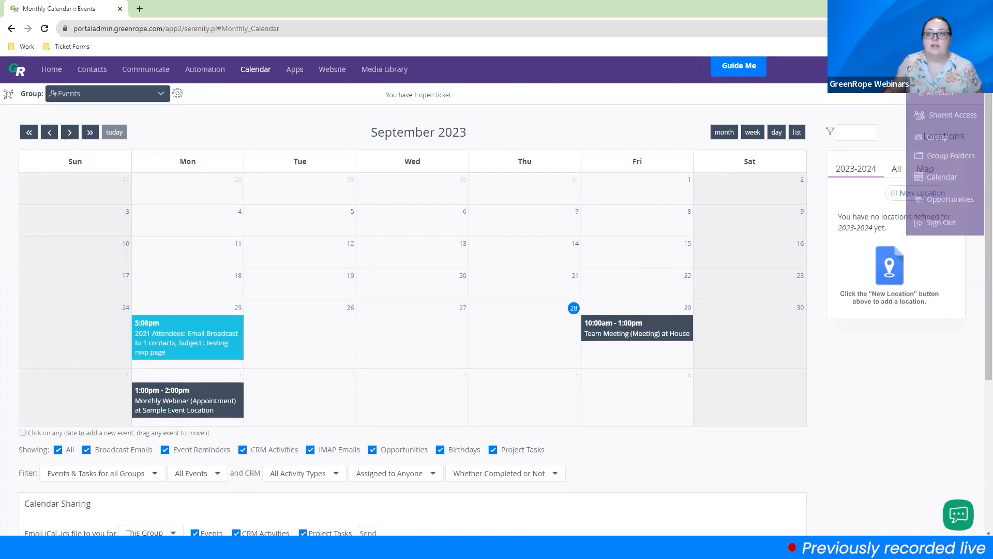
{"action": "left_click", "coordinate": [941, 177]}
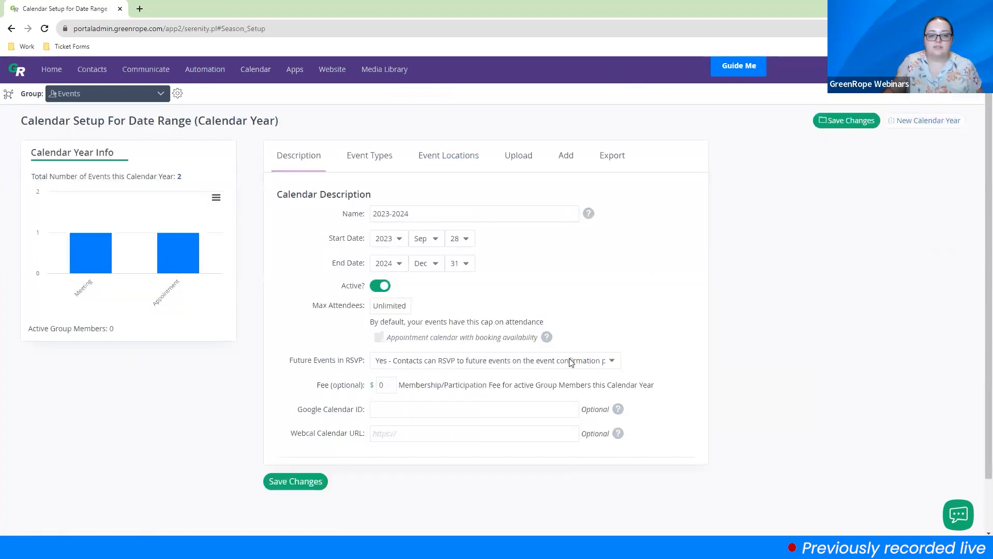
{"action": "triple_click", "coordinate": [386, 214]}
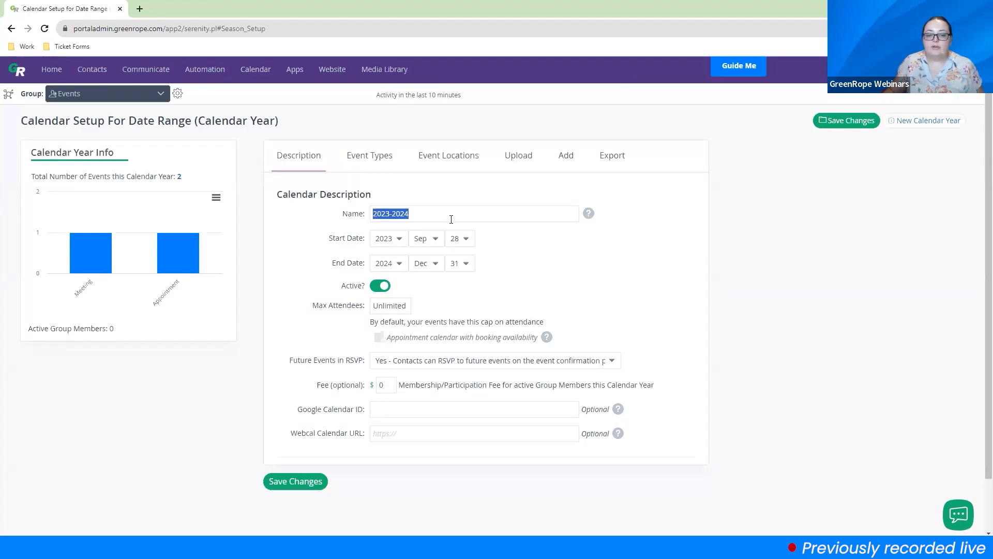
{"action": "left_click", "coordinate": [805, 219]}
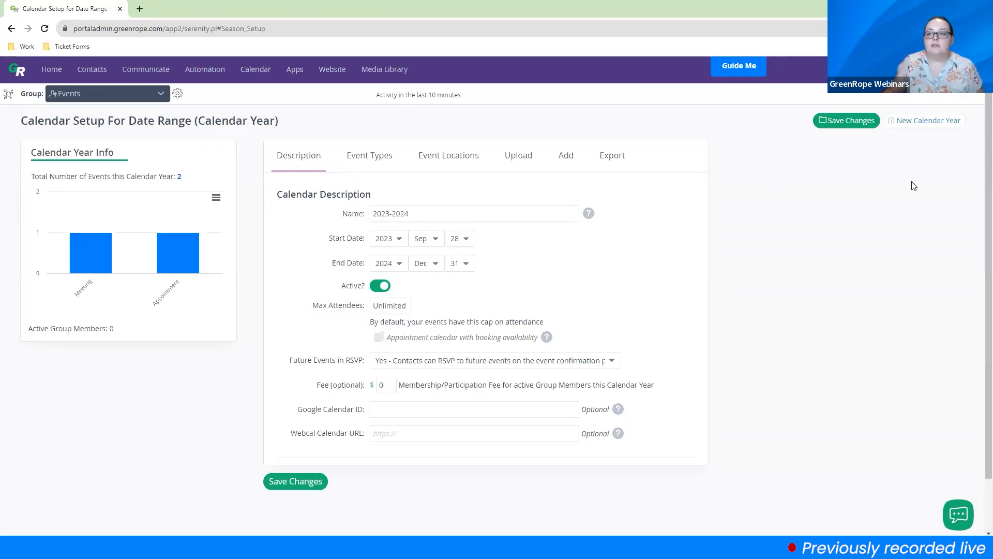
{"action": "left_click", "coordinate": [925, 121]}
{"action": "left_click", "coordinate": [426, 287]}
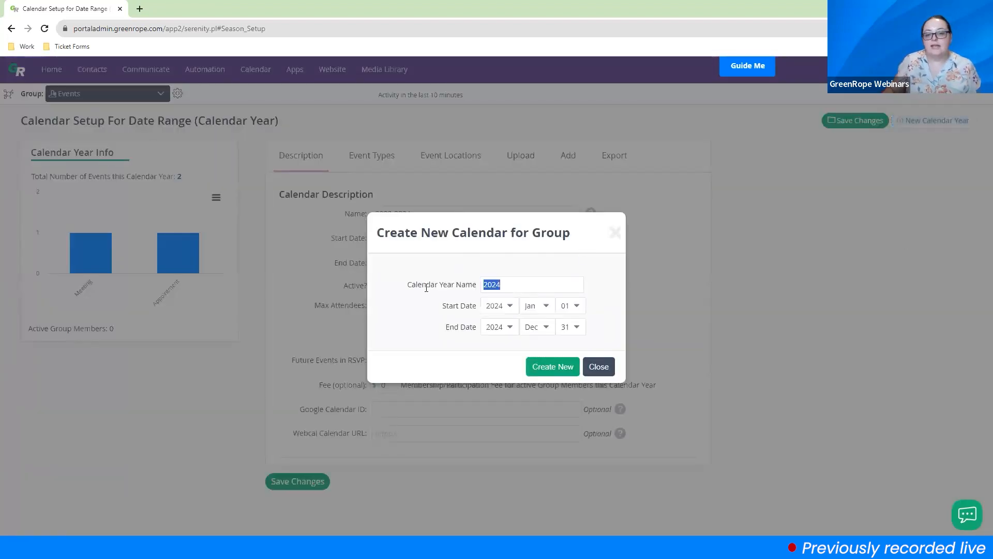
{"action": "type", "text": "20"}
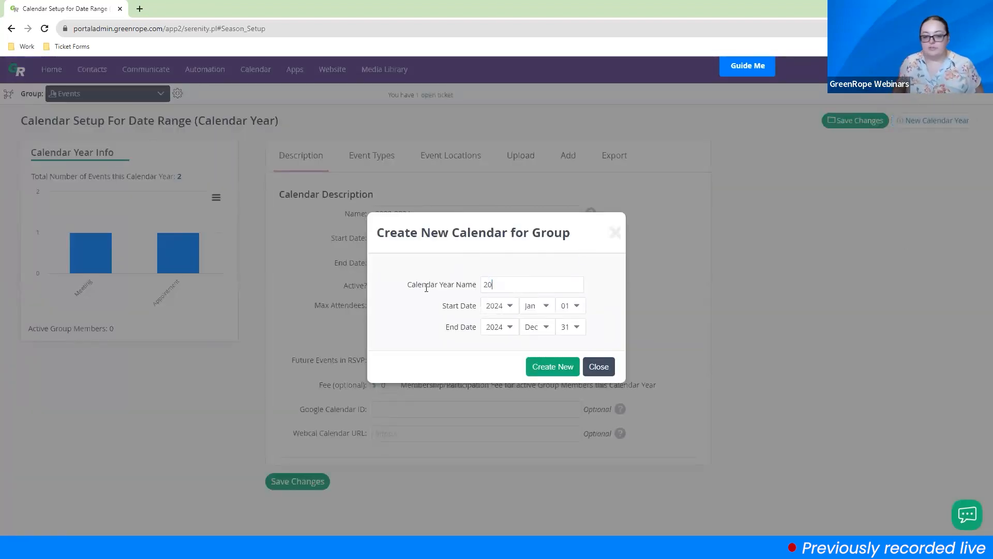
{"action": "left_click", "coordinate": [599, 367]}
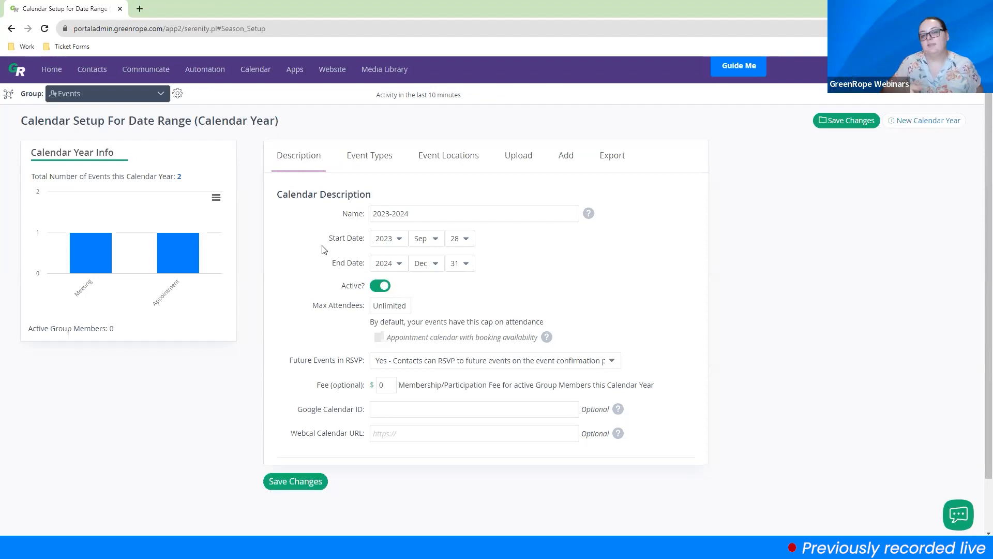
{"action": "left_click", "coordinate": [160, 94]}
{"action": "left_click", "coordinate": [402, 115]}
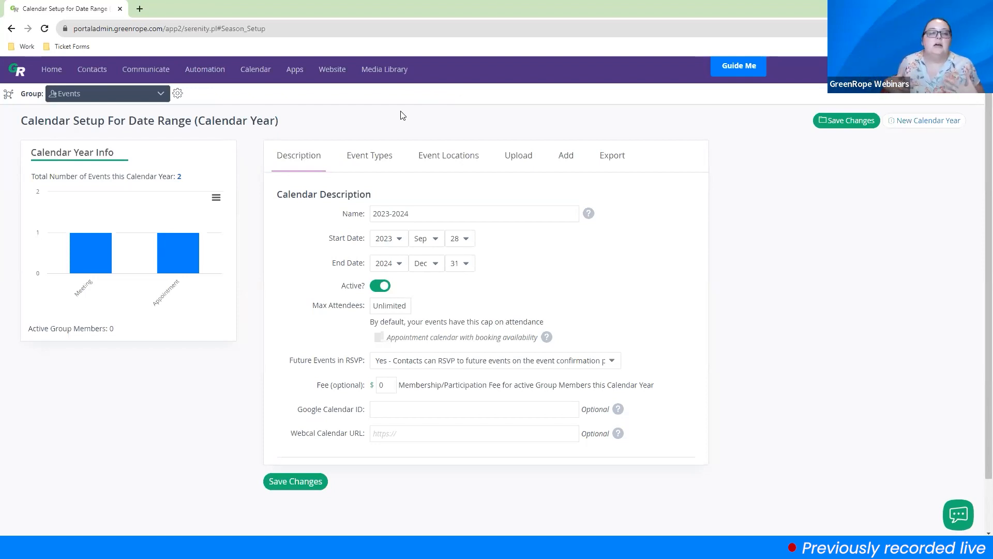
Create a new calendar year named 2025 for the group, running from 1 January 2025 to 31 December 2025
{"action": "left_click", "coordinate": [937, 123]}
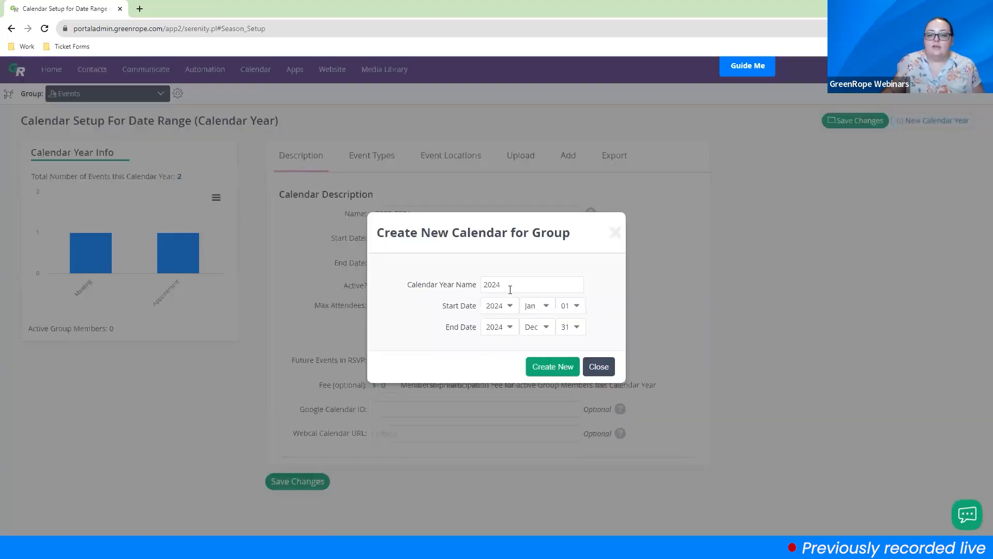
{"action": "key", "text": "BackSpace"}
{"action": "key", "text": "BackSpace"}
{"action": "type", "text": "25"}
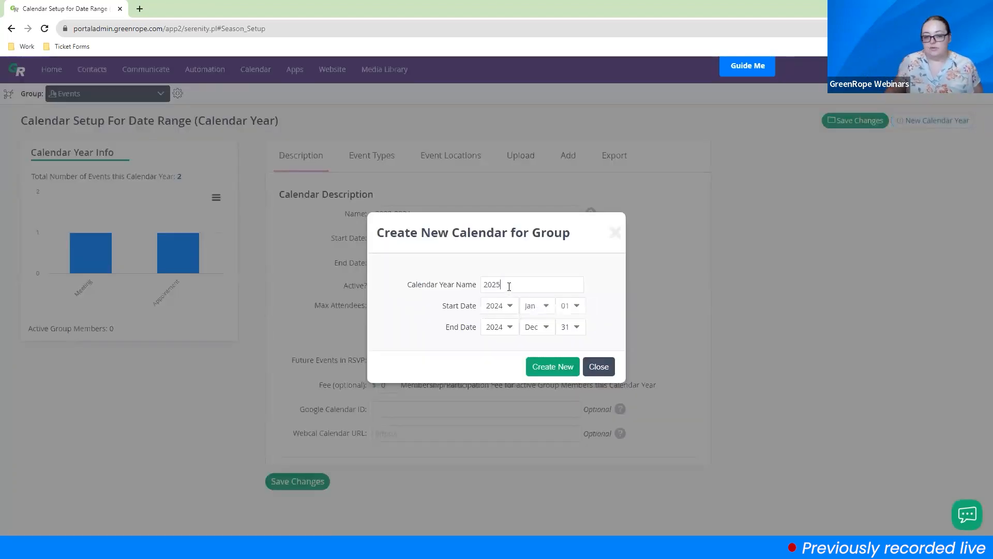
{"action": "left_click", "coordinate": [505, 305]}
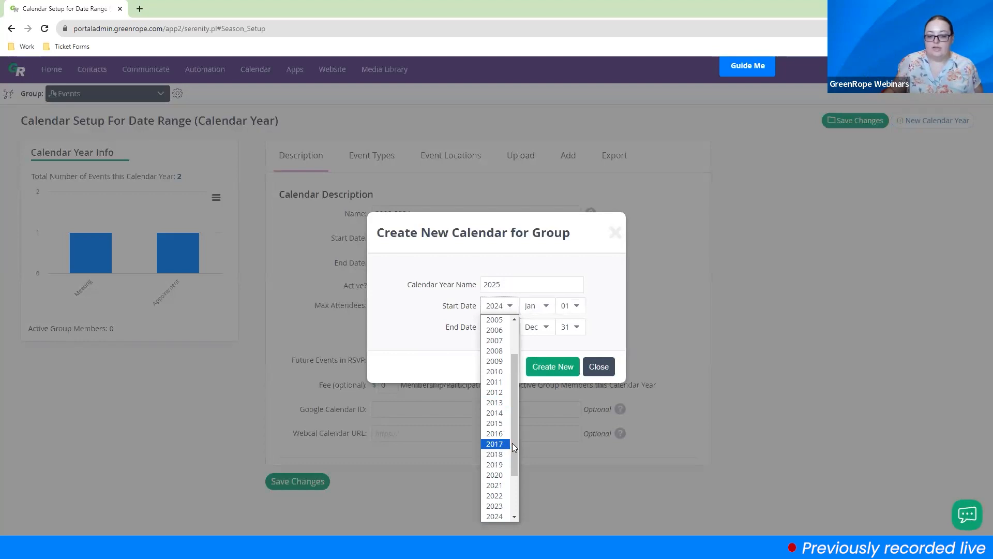
{"action": "scroll", "coordinate": [512, 456], "scroll_direction": "down", "scroll_amount": 2}
{"action": "left_click", "coordinate": [497, 506]}
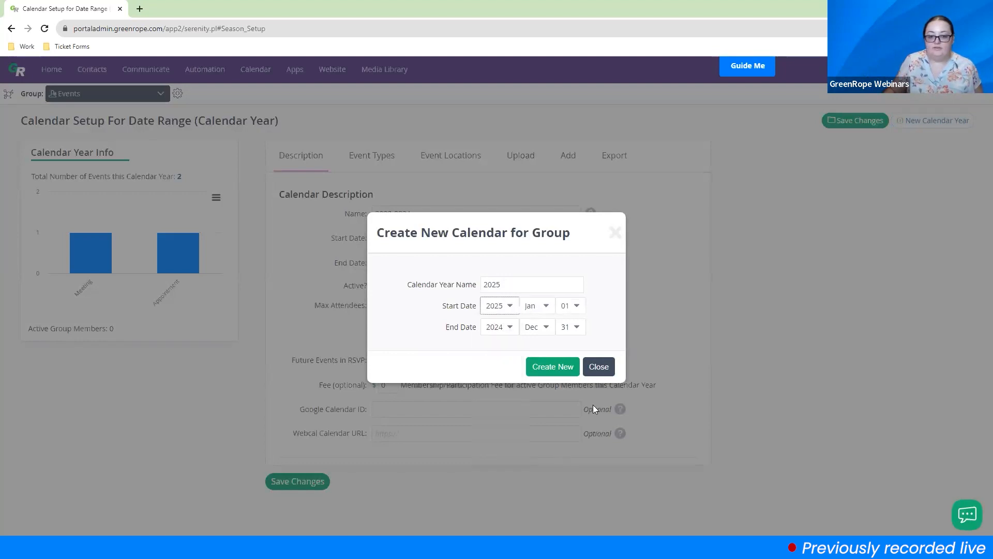
{"action": "left_click", "coordinate": [512, 327]}
{"action": "scroll", "coordinate": [510, 266], "scroll_direction": "down", "scroll_amount": 2}
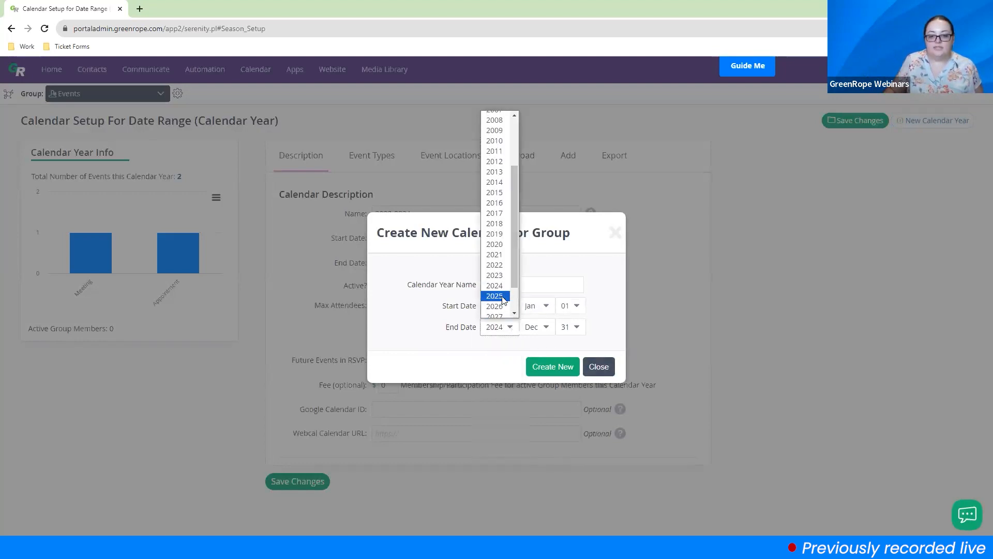
{"action": "left_click", "coordinate": [496, 310]}
{"action": "left_click", "coordinate": [552, 367]}
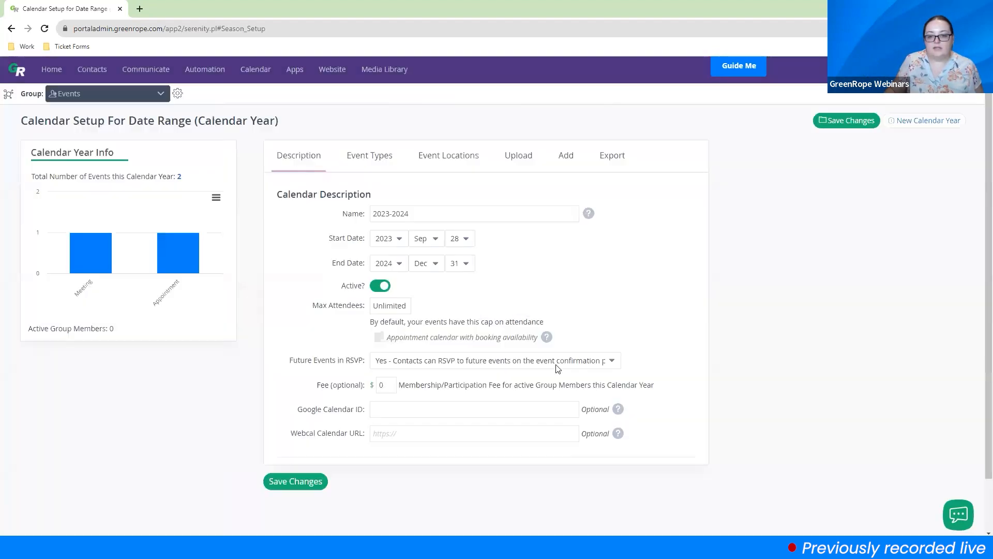
{"action": "left_click", "coordinate": [577, 369]}
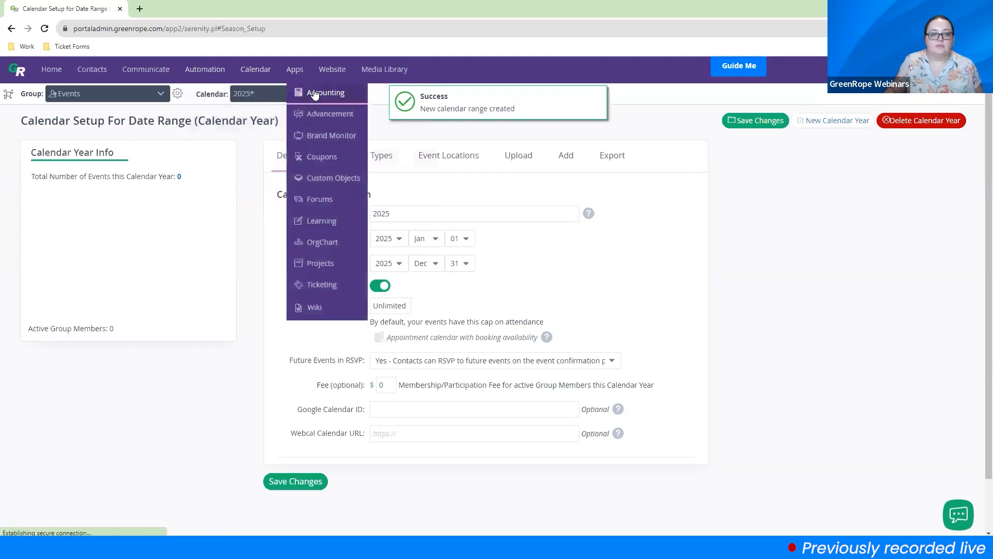
Check which calendar years the group can switch between and delete the 2025 calendar year
{"action": "left_click", "coordinate": [304, 99]}
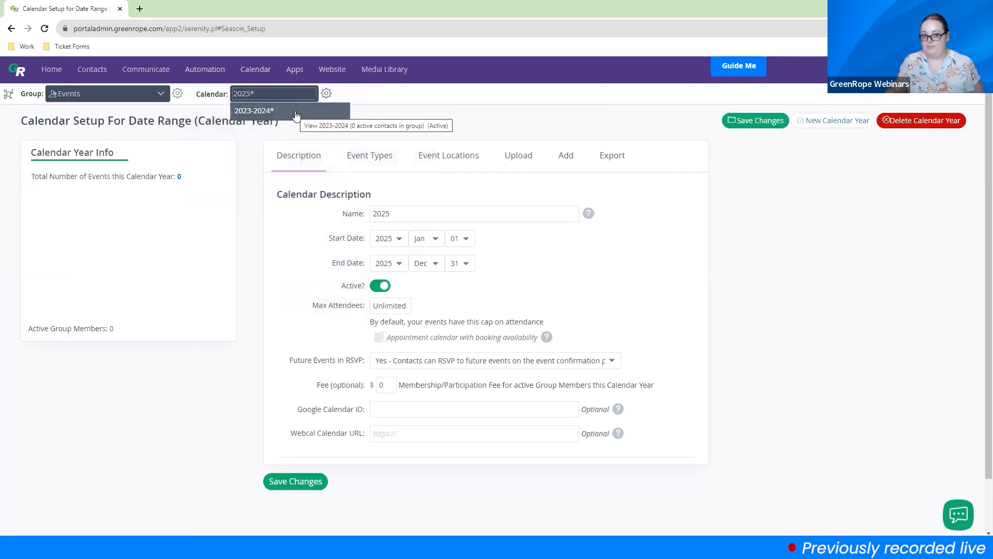
{"action": "left_click", "coordinate": [531, 117]}
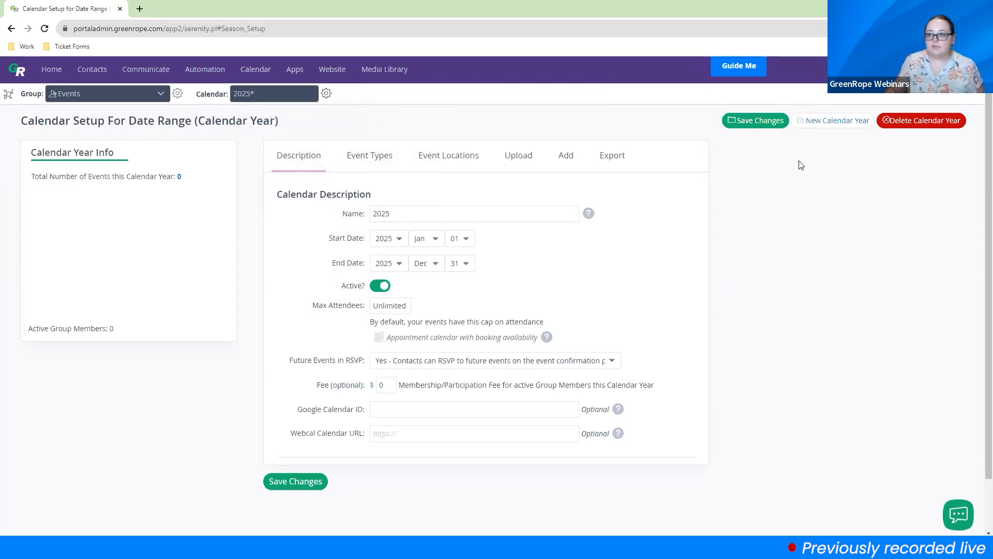
{"action": "left_click", "coordinate": [891, 125]}
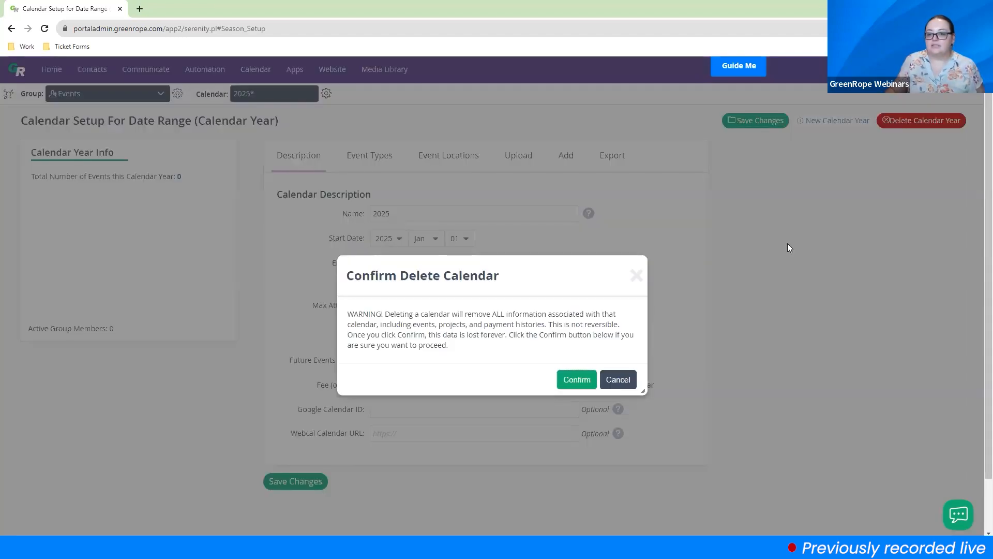
{"action": "left_click", "coordinate": [575, 377]}
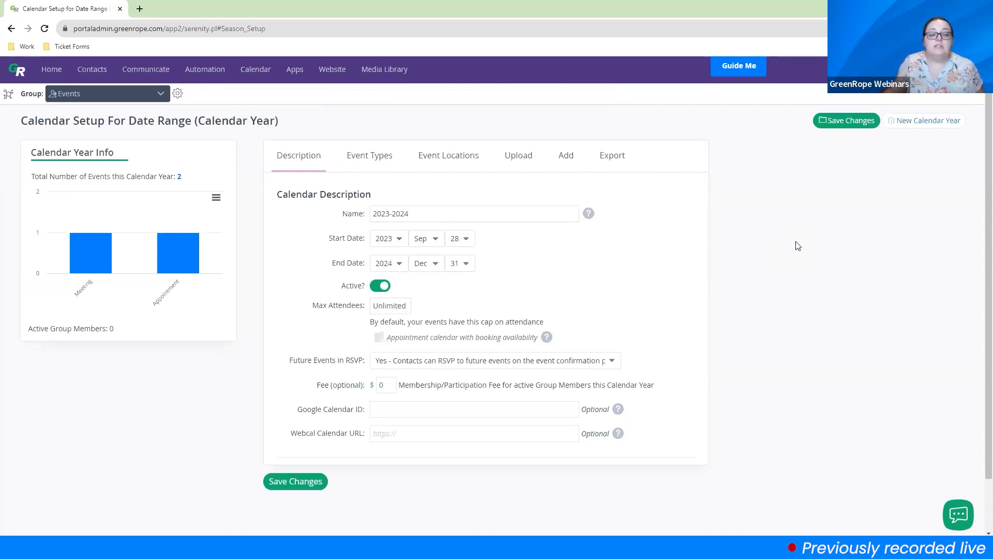
Show the event types of the 2023-2024 calendar and duplicate the browser tab
{"action": "left_click", "coordinate": [370, 166]}
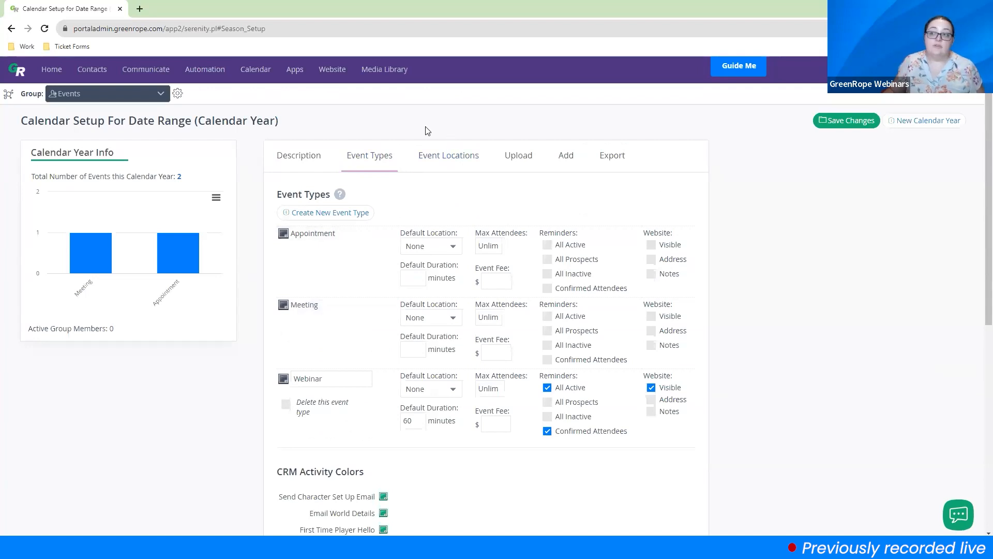
{"action": "right_click", "coordinate": [92, 11]}
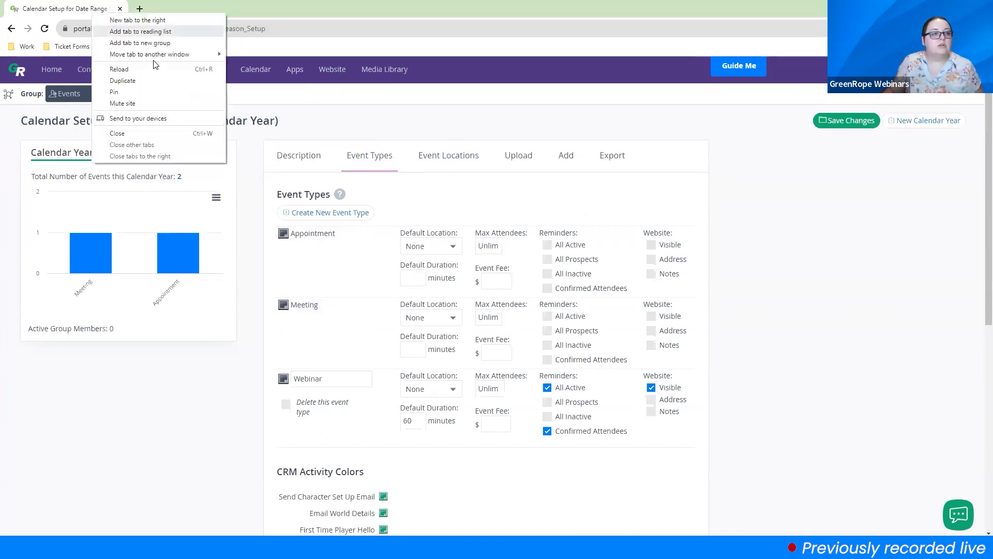
{"action": "left_click", "coordinate": [152, 81]}
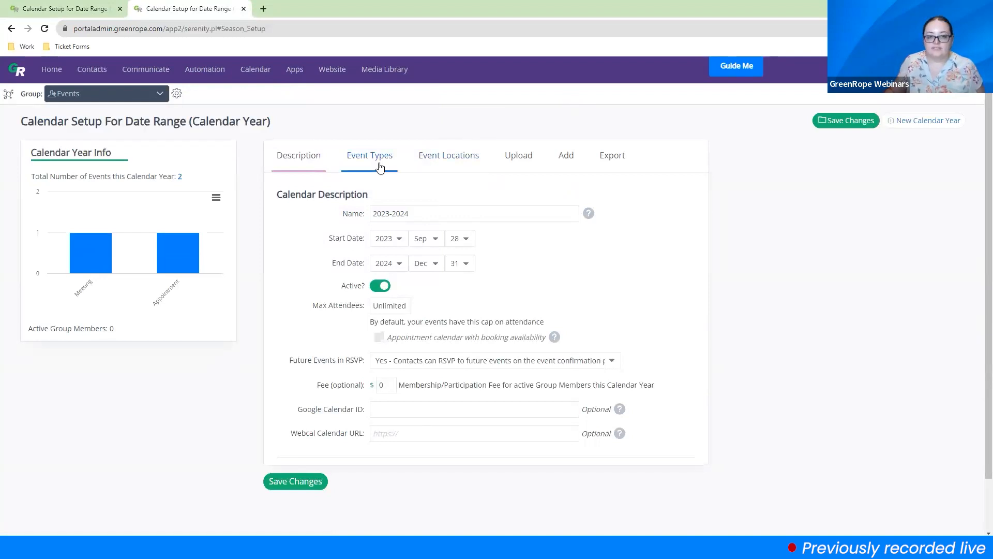
Open the Events group's settings and examine the available Group Type options without changing the selection
{"action": "left_click", "coordinate": [176, 95]}
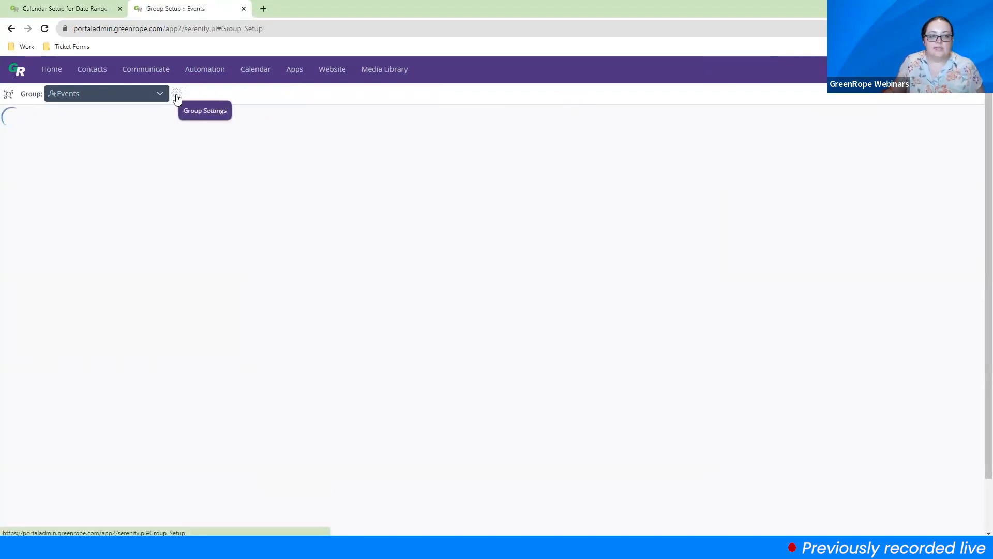
{"action": "scroll", "coordinate": [278, 361], "scroll_direction": "down", "scroll_amount": 5}
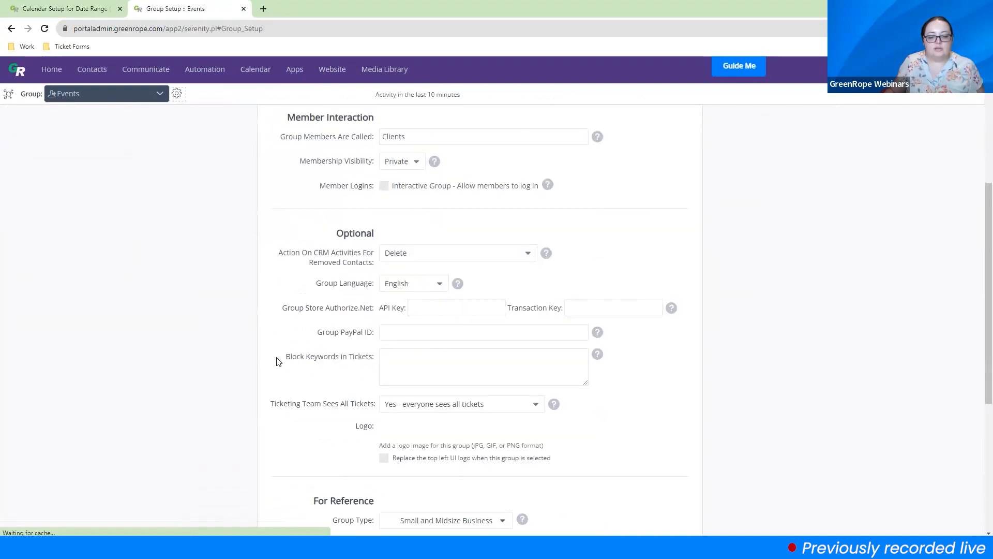
{"action": "scroll", "coordinate": [284, 360], "scroll_direction": "down", "scroll_amount": 5}
{"action": "left_click_drag", "start_coordinate": [333, 261], "coordinate": [382, 267]}
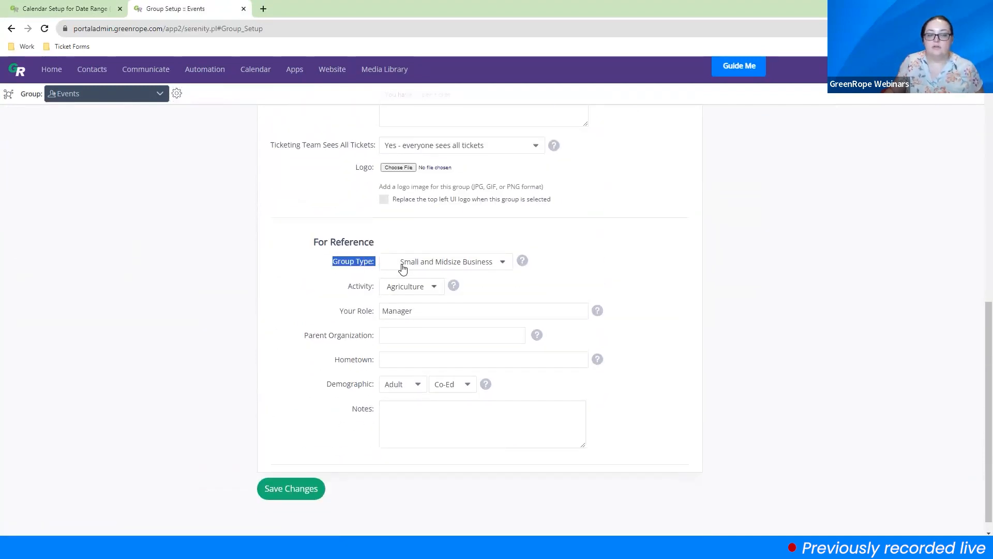
{"action": "left_click", "coordinate": [451, 261]}
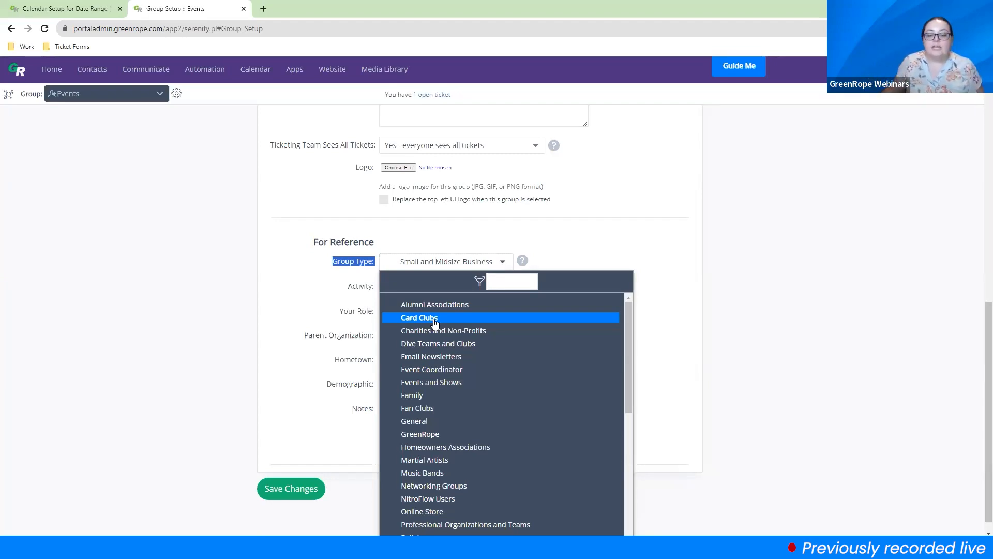
{"action": "left_click", "coordinate": [755, 366]}
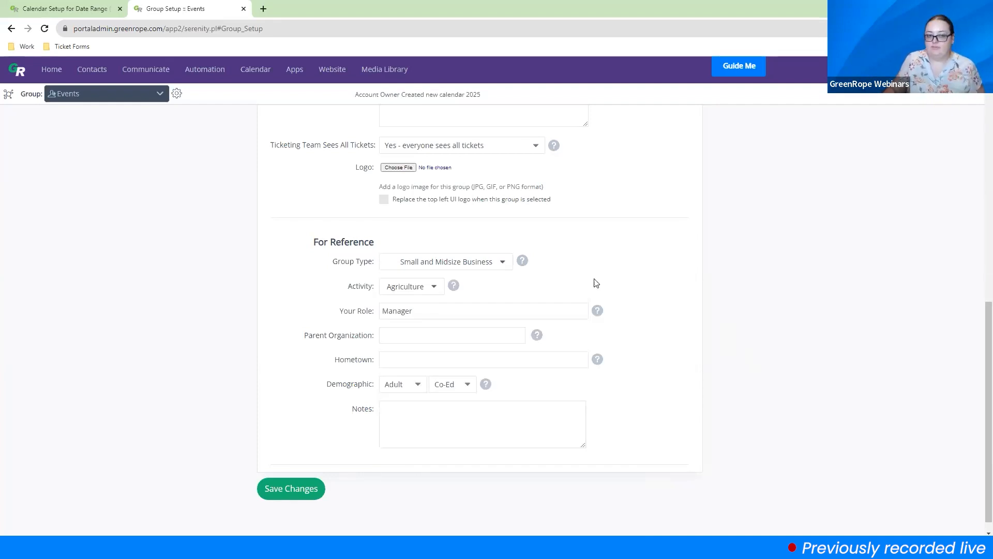
Return to the original calendar setup tab, open the new event type form, and review the default location and duration fields
{"action": "left_click", "coordinate": [78, 12]}
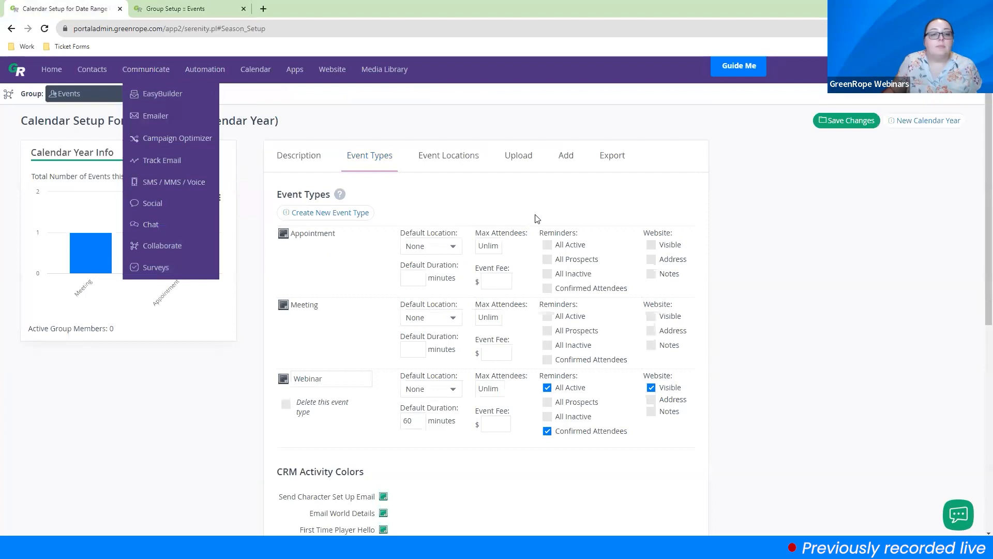
{"action": "left_click", "coordinate": [317, 212]}
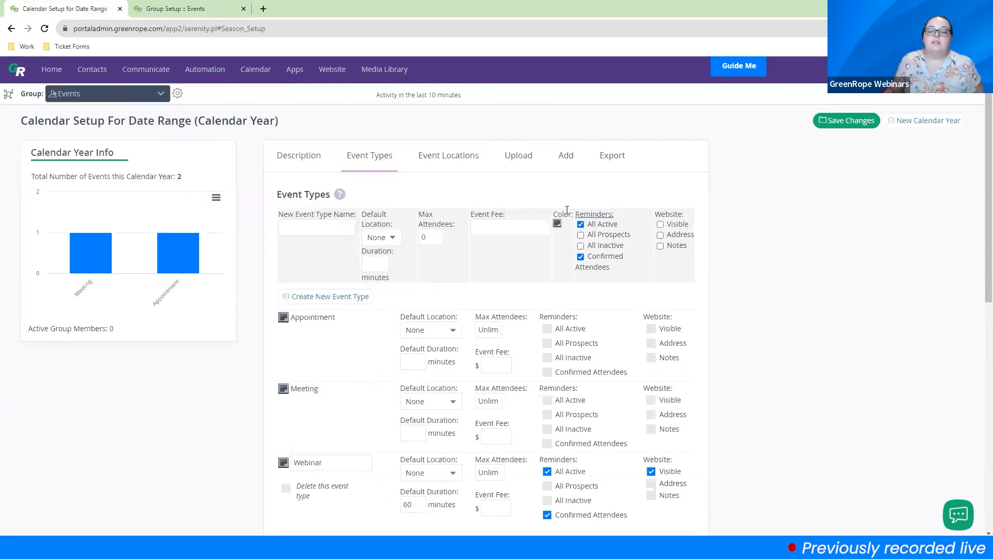
{"action": "left_click", "coordinate": [321, 228]}
{"action": "left_click", "coordinate": [431, 201]}
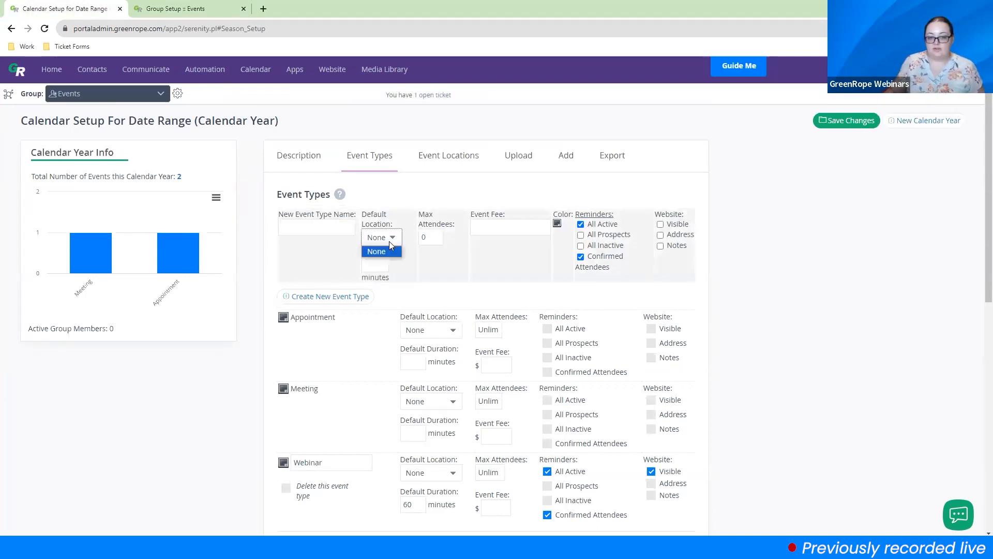
{"action": "left_click", "coordinate": [397, 214]}
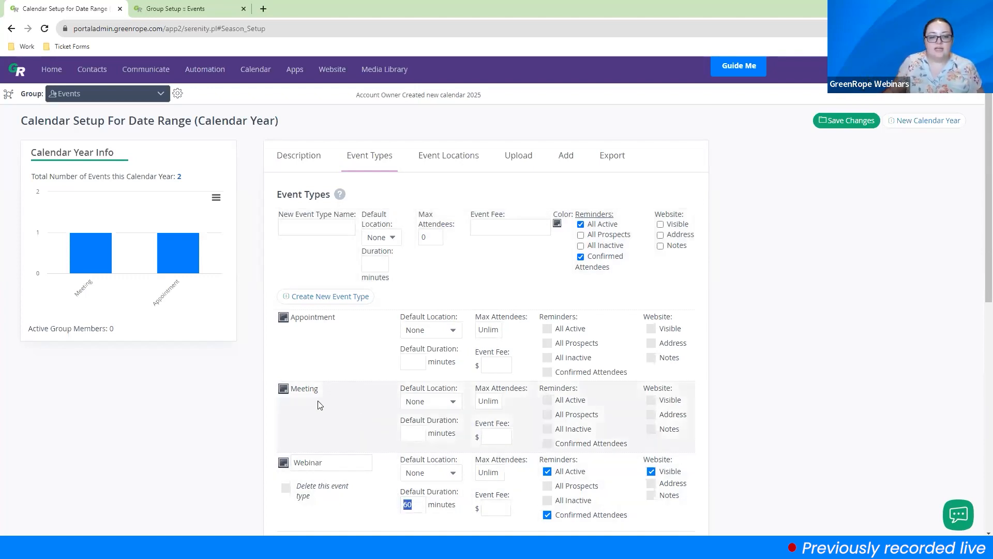
{"action": "left_click", "coordinate": [409, 429]}
{"action": "left_click", "coordinate": [369, 398]}
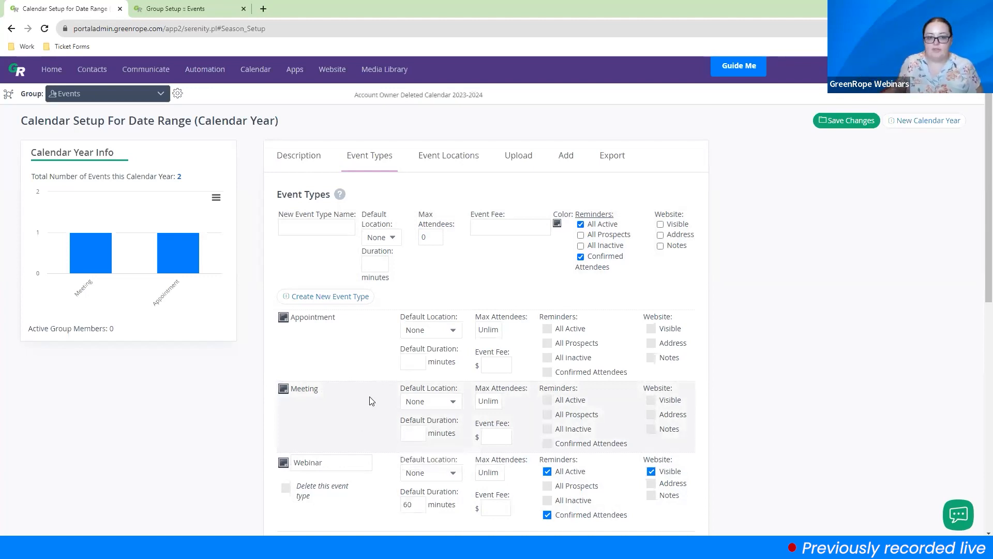
Review the Max Attendees field and its help text in the new event type form without changing the value
{"action": "double_click", "coordinate": [433, 238]}
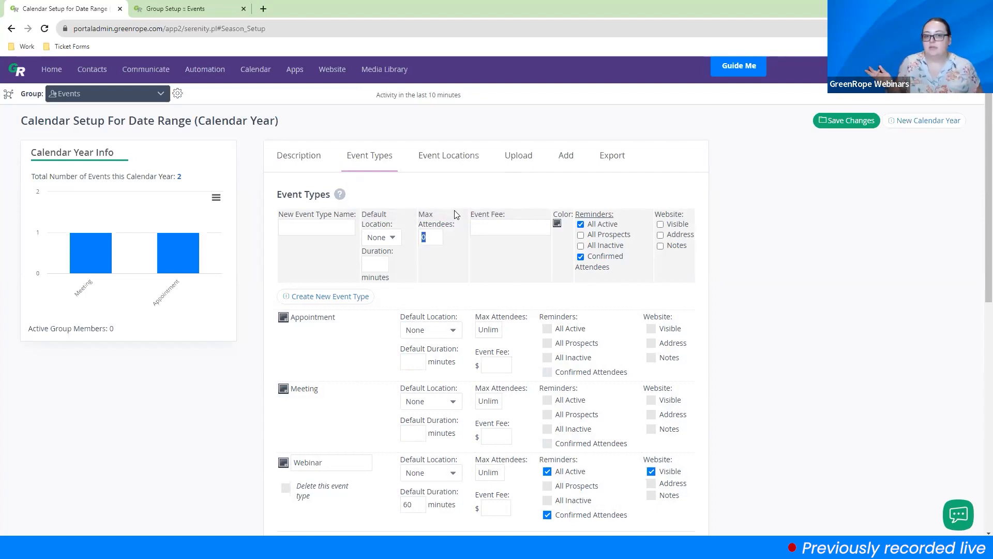
{"action": "left_click", "coordinate": [490, 188]}
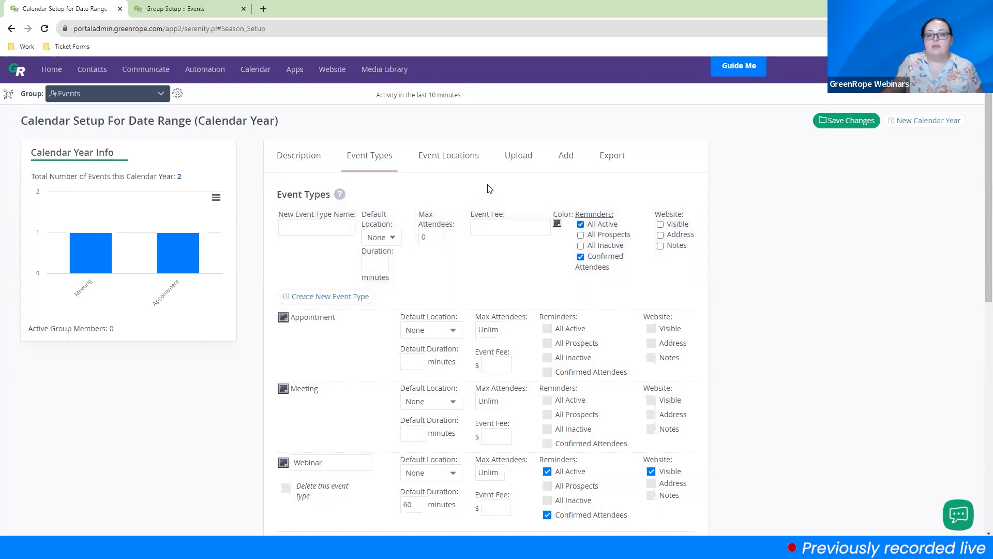
{"action": "mouse_move", "coordinate": [433, 237]}
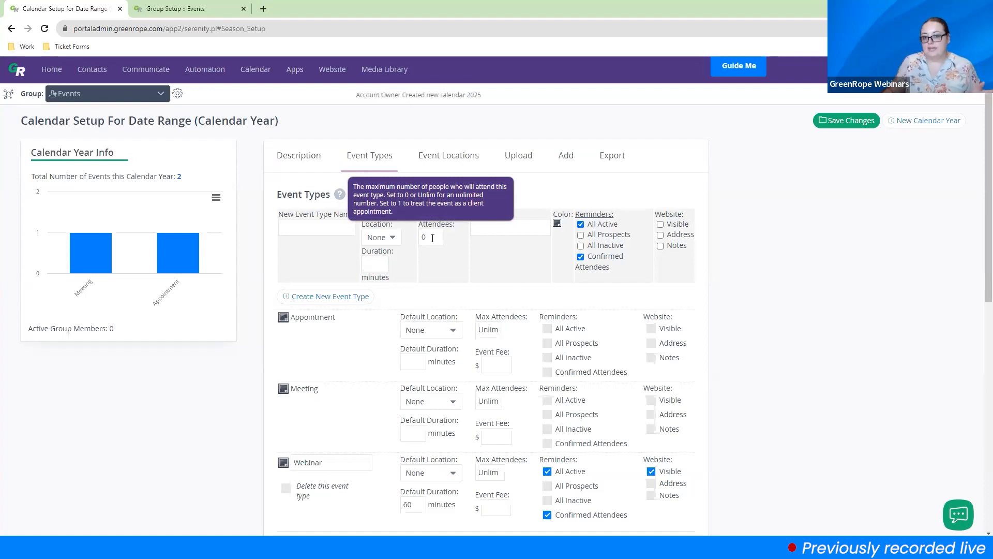
{"action": "double_click", "coordinate": [432, 237]}
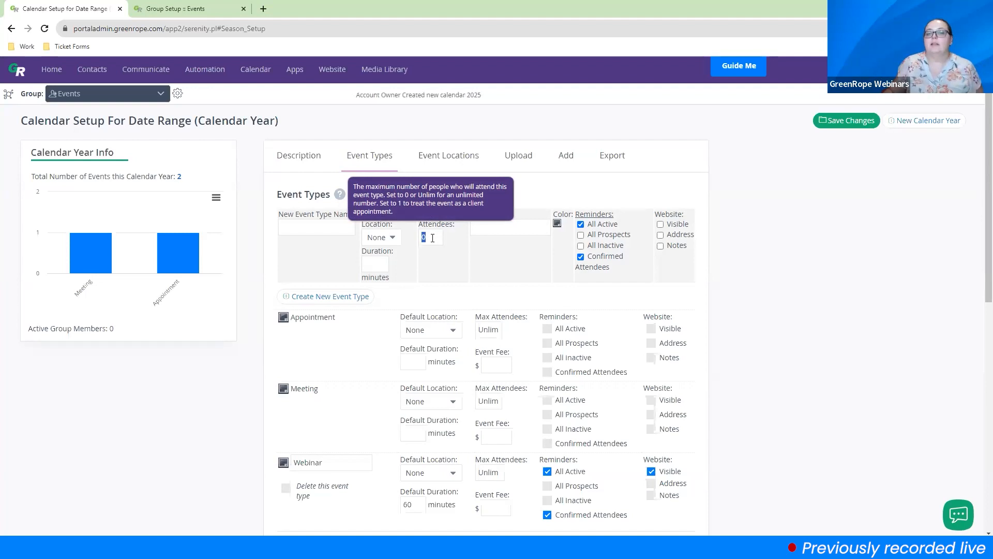
{"action": "left_click", "coordinate": [601, 186]}
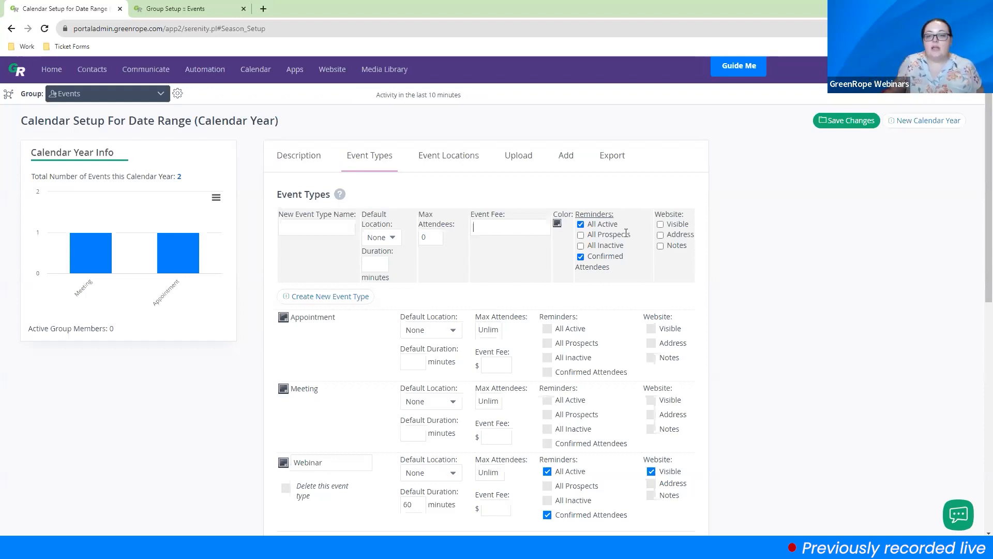
Review the new event type's reminder options and turn off All Active, keeping Confirmed Attendees selected
{"action": "left_click_drag", "start_coordinate": [624, 215], "coordinate": [577, 216]}
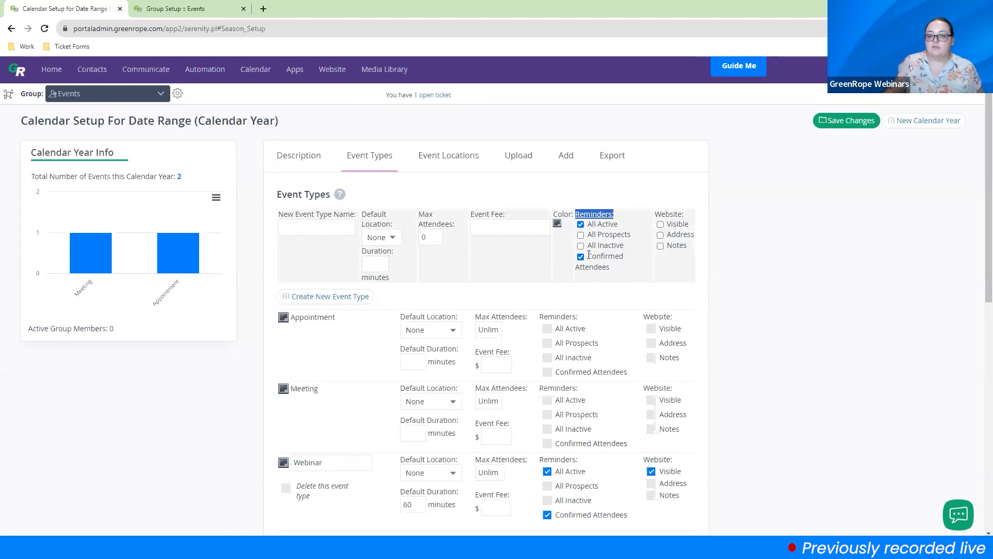
{"action": "left_click_drag", "start_coordinate": [588, 256], "coordinate": [619, 274]}
{"action": "left_click", "coordinate": [580, 224]}
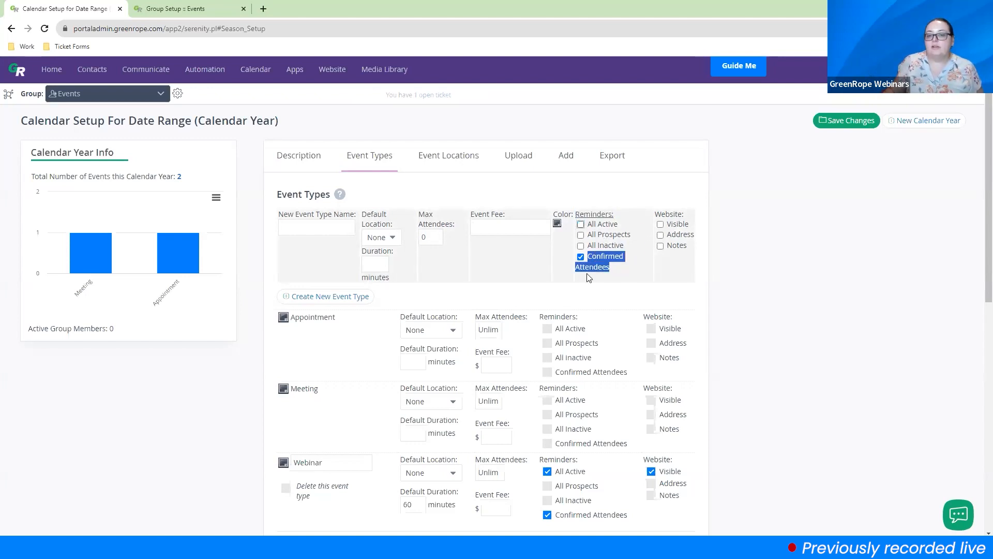
{"action": "left_click", "coordinate": [632, 280]}
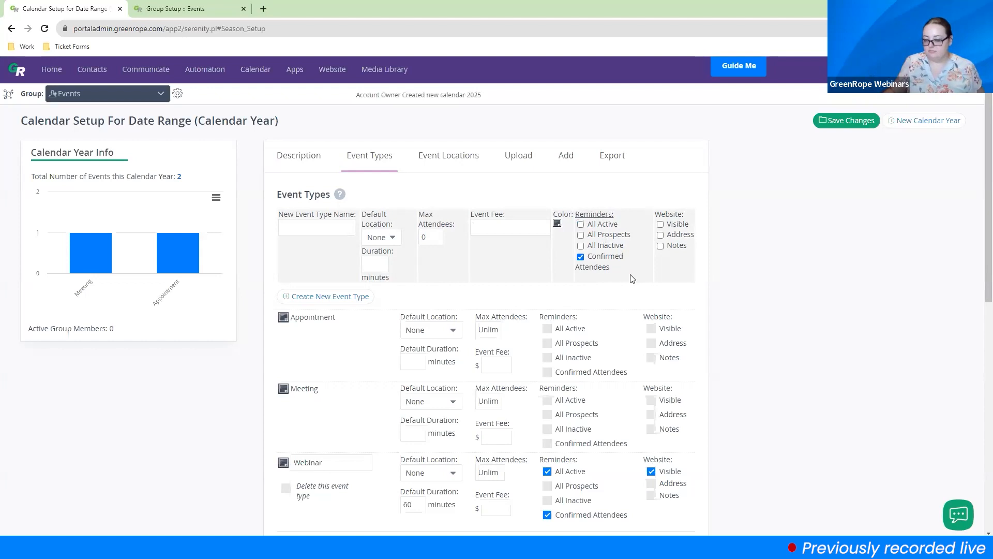
Try the Visible, Address and Notes website options for the new event type, and clear all three again
{"action": "left_click_drag", "start_coordinate": [655, 214], "coordinate": [694, 218]}
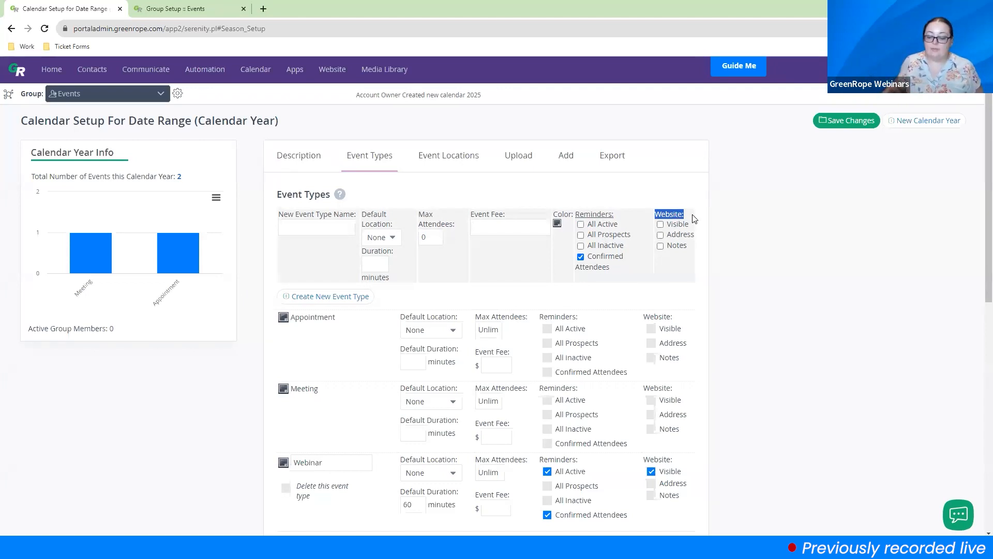
{"action": "left_click", "coordinate": [660, 224]}
{"action": "left_click", "coordinate": [703, 203]}
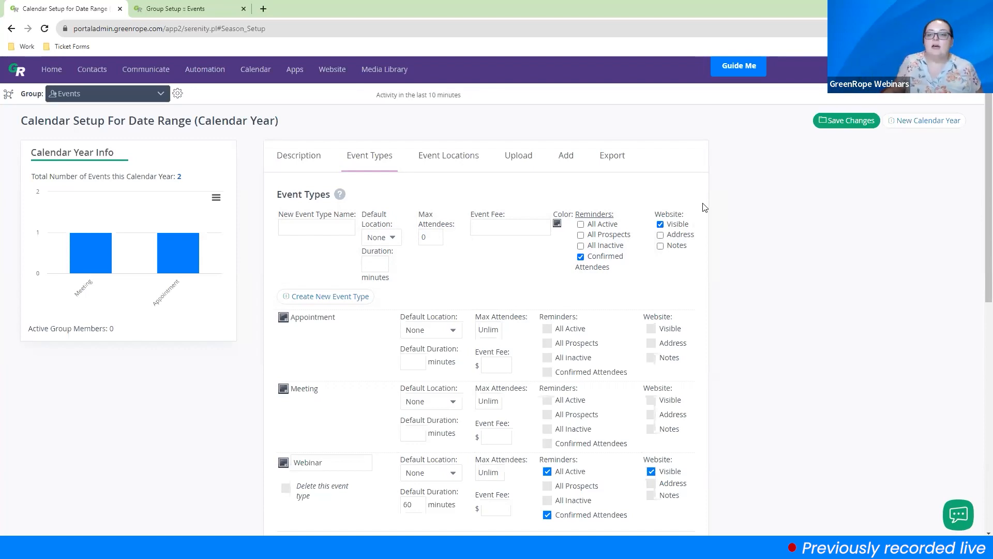
{"action": "left_click", "coordinate": [660, 235]}
{"action": "left_click", "coordinate": [661, 246]}
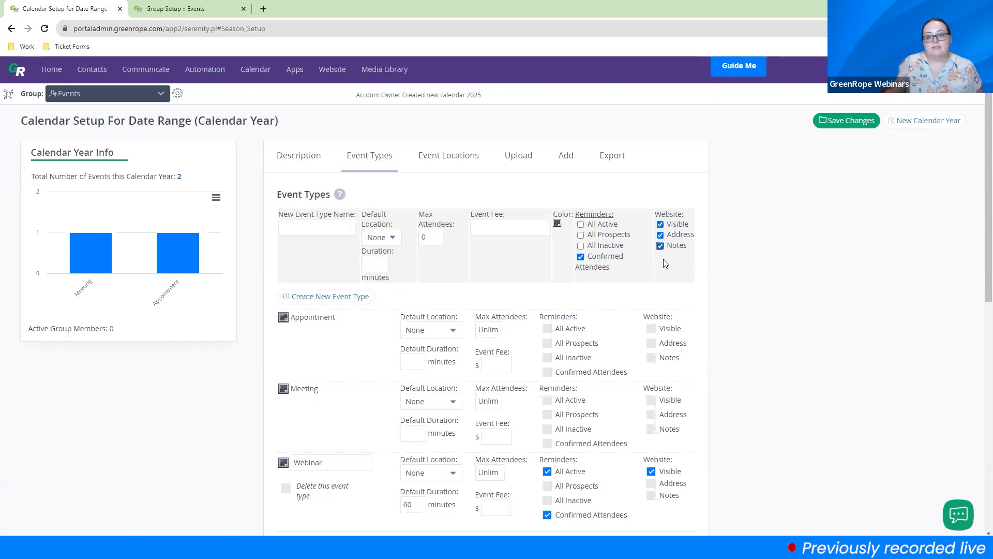
{"action": "left_click", "coordinate": [660, 246]}
{"action": "left_click", "coordinate": [661, 234]}
{"action": "left_click", "coordinate": [661, 224]}
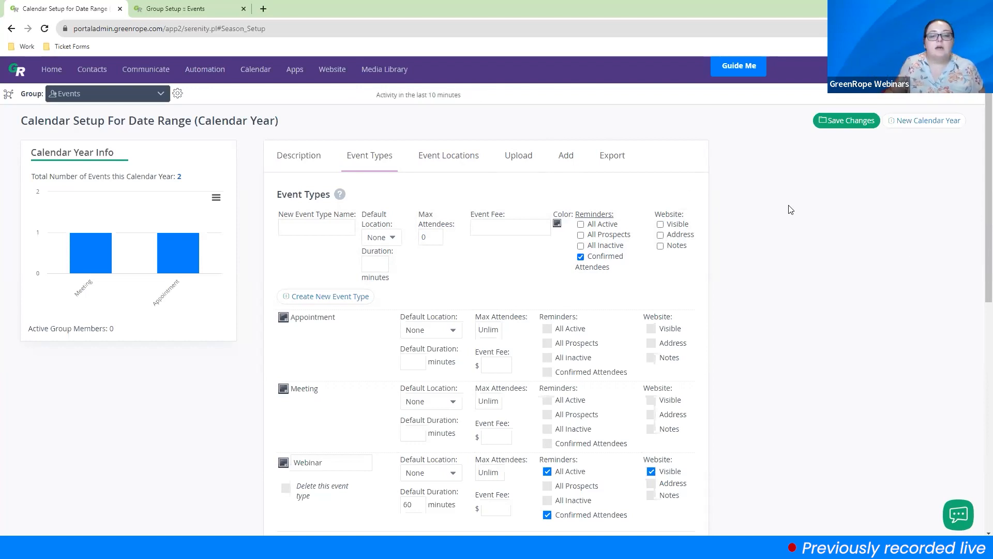
Review the existing Webinar event type's reminder and website settings
{"action": "scroll", "coordinate": [388, 328], "scroll_direction": "down", "scroll_amount": 3}
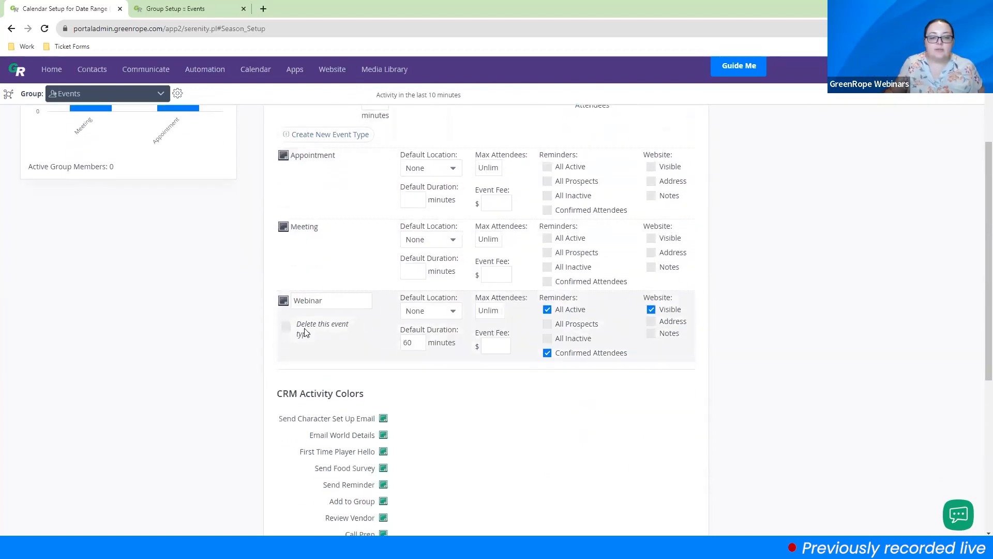
{"action": "left_click", "coordinate": [548, 324]}
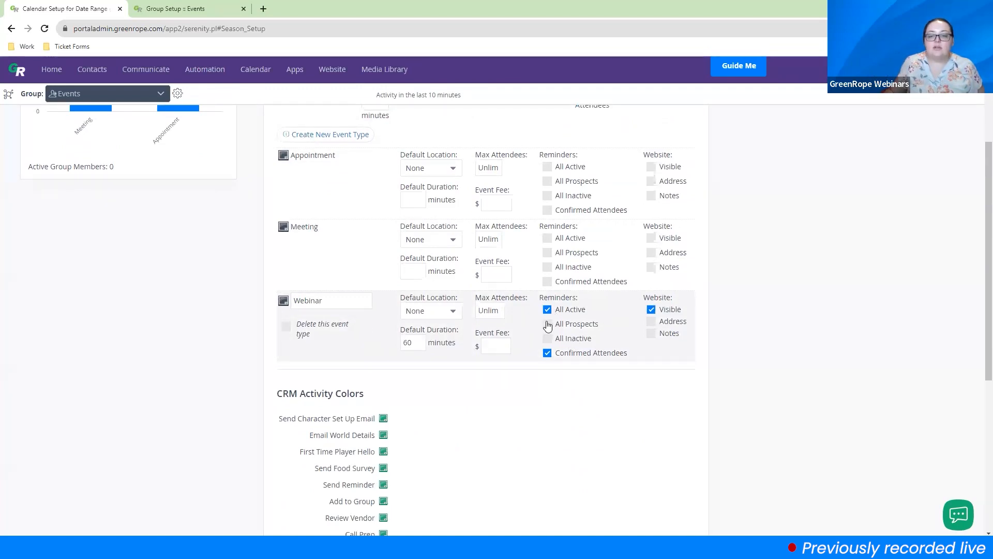
{"action": "left_click", "coordinate": [559, 323]}
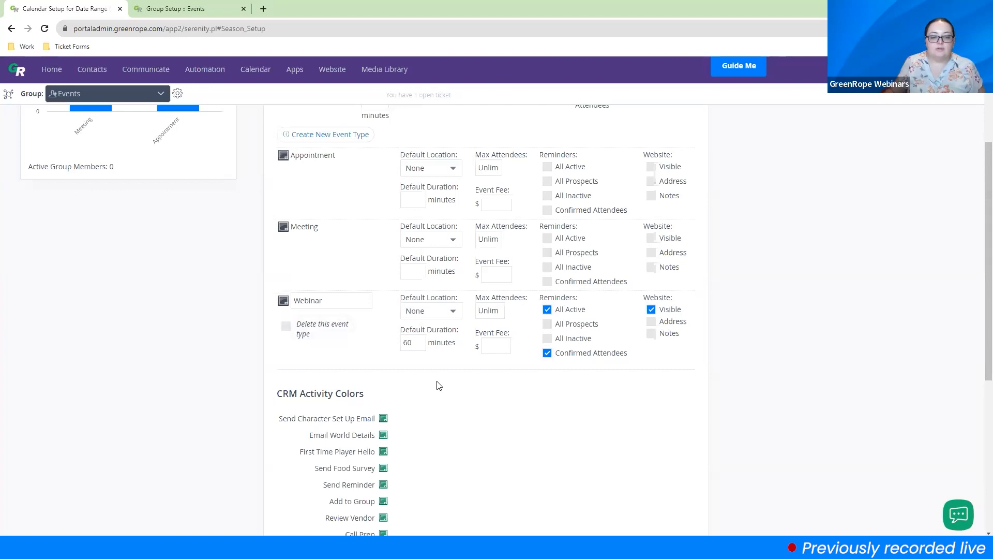
{"action": "scroll", "coordinate": [438, 384], "scroll_direction": "up", "scroll_amount": 2}
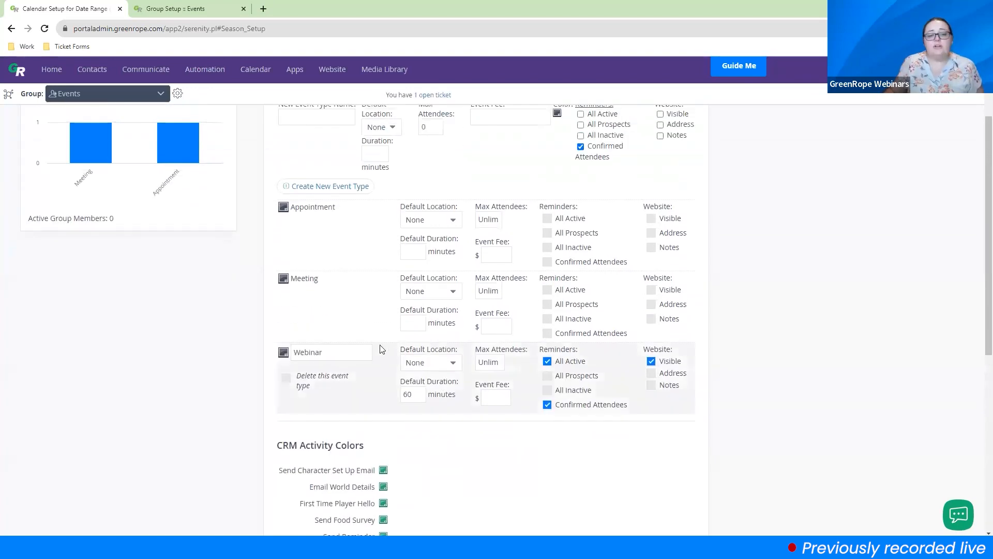
Compare the Webinar event type's color picker with the event colors on the monthly calendar in the second browser tab, leaving the color unchanged
{"action": "left_click", "coordinate": [284, 353]}
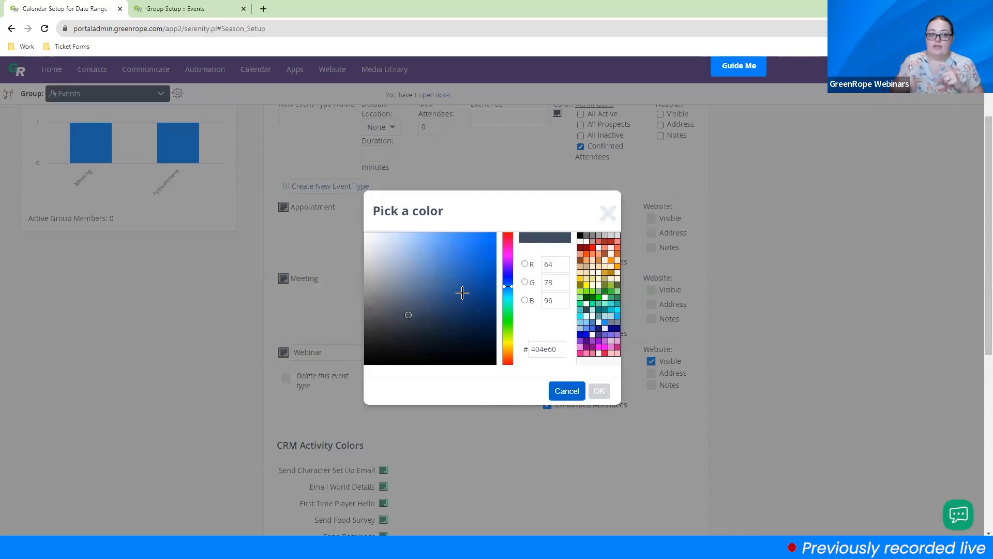
{"action": "left_click", "coordinate": [196, 8]}
{"action": "left_click", "coordinate": [267, 73]}
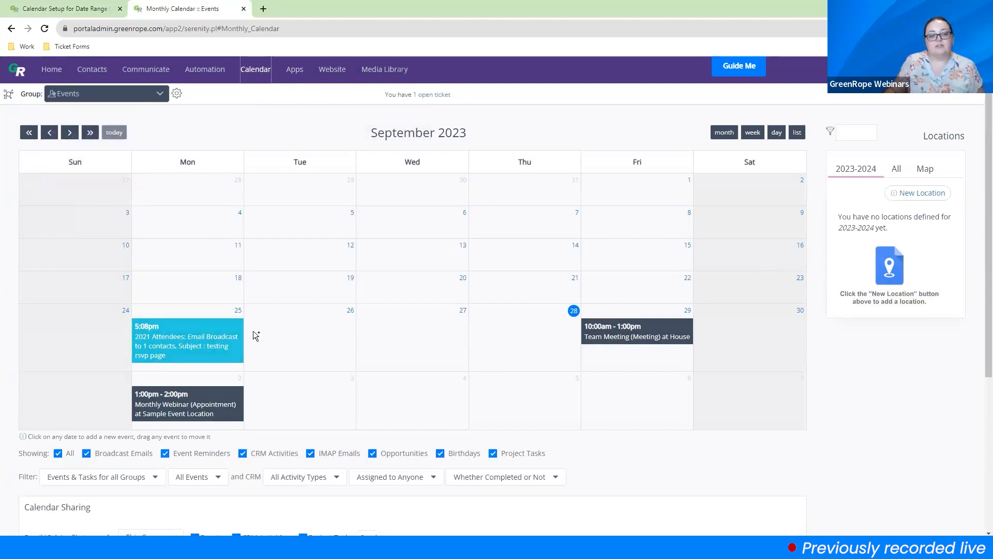
{"action": "left_click", "coordinate": [69, 10]}
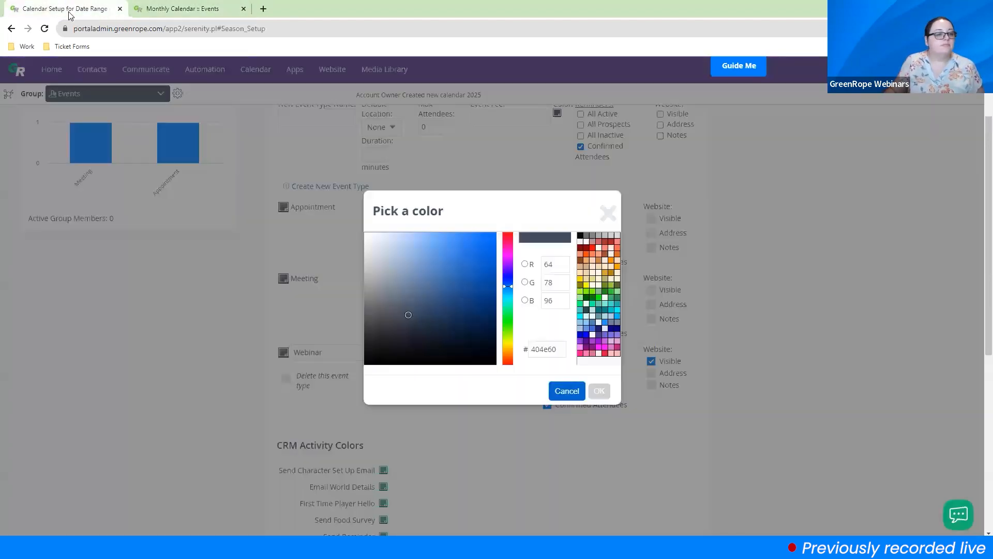
{"action": "left_click", "coordinate": [573, 393]}
Examine the CRM Activity Colors list, including Send Reminder, and compare it with the monthly calendar
{"action": "scroll", "coordinate": [445, 440], "scroll_direction": "down", "scroll_amount": 1}
{"action": "scroll", "coordinate": [445, 440], "scroll_direction": "down", "scroll_amount": 3}
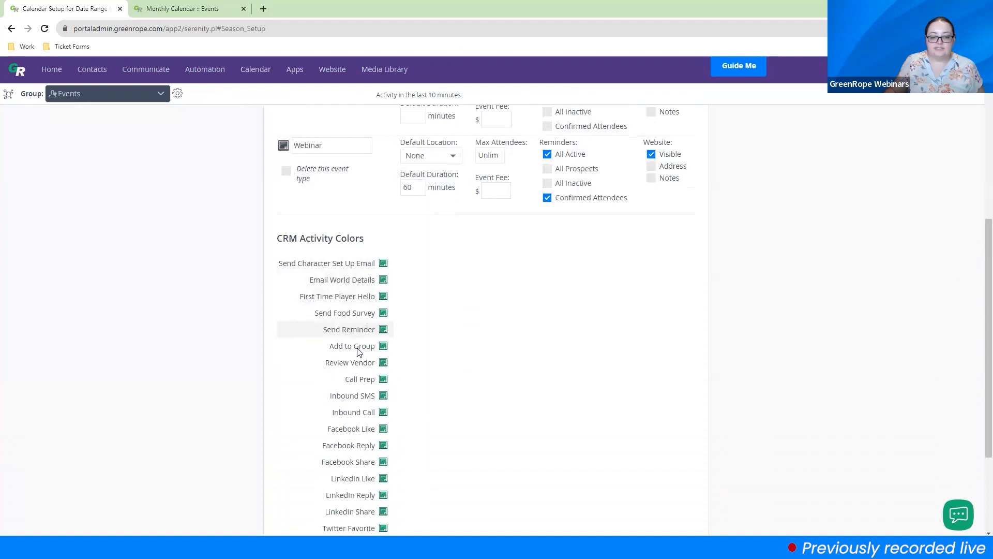
{"action": "key", "text": "ctrl+Tab"}
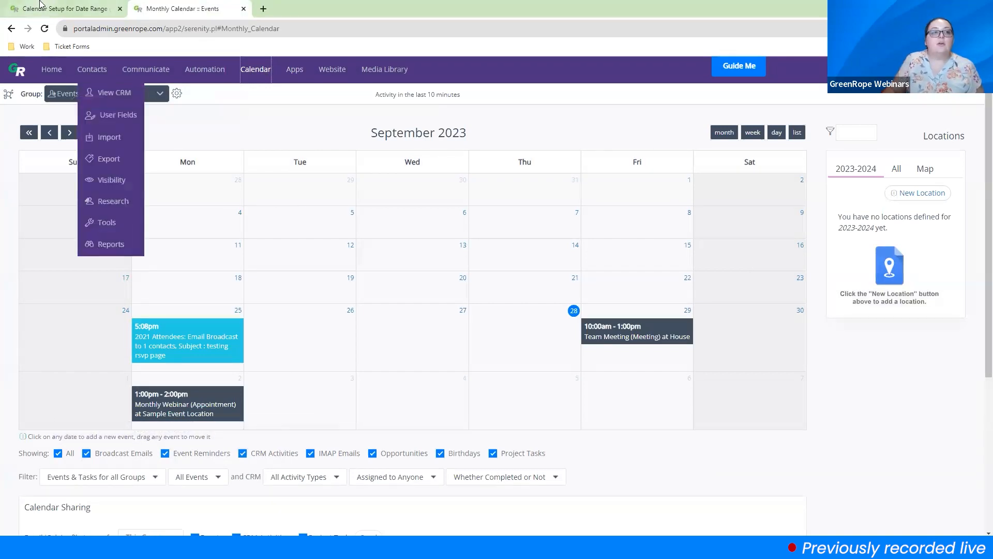
{"action": "left_click", "coordinate": [62, 9]}
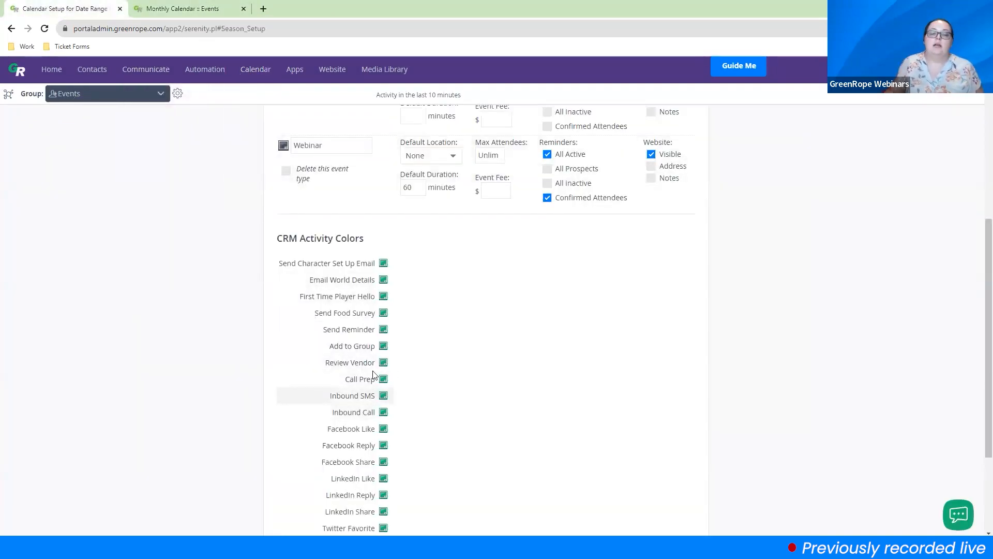
{"action": "left_click_drag", "start_coordinate": [327, 329], "coordinate": [373, 331]}
{"action": "left_click", "coordinate": [560, 346]}
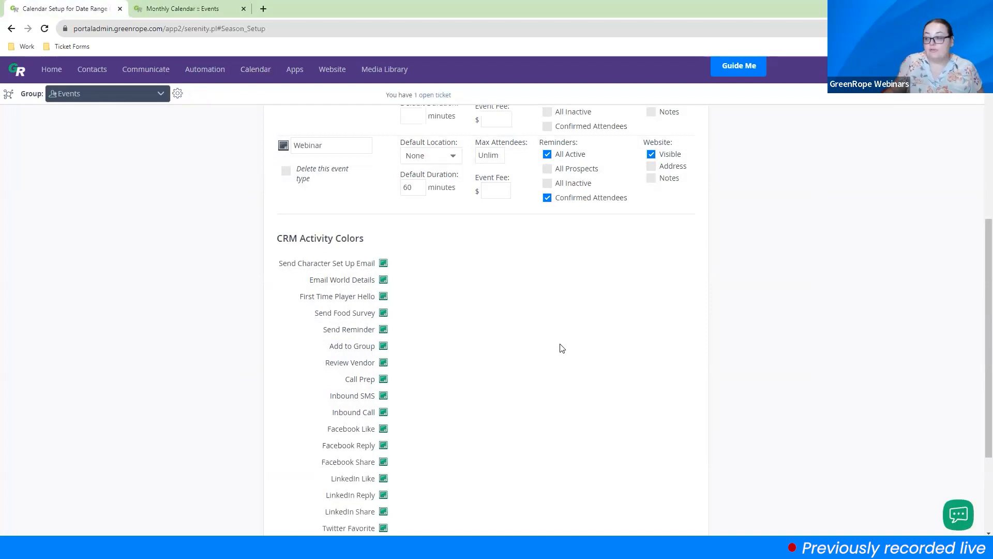
{"action": "scroll", "coordinate": [479, 350], "scroll_direction": "down", "scroll_amount": 3}
Show the calendar year's event locations and open the new location form to review its fields
{"action": "scroll", "coordinate": [479, 348], "scroll_direction": "up", "scroll_amount": 5}
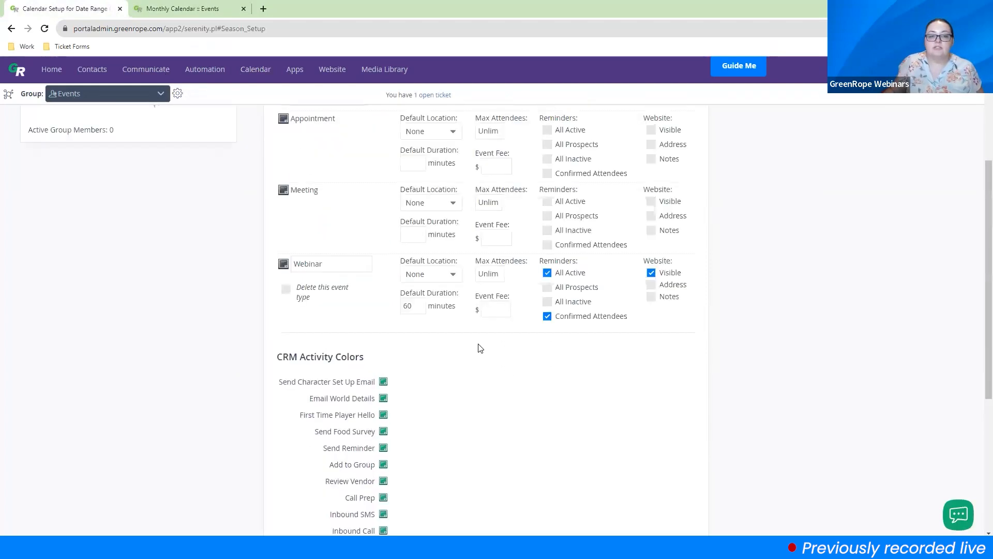
{"action": "scroll", "coordinate": [480, 348], "scroll_direction": "up", "scroll_amount": 4}
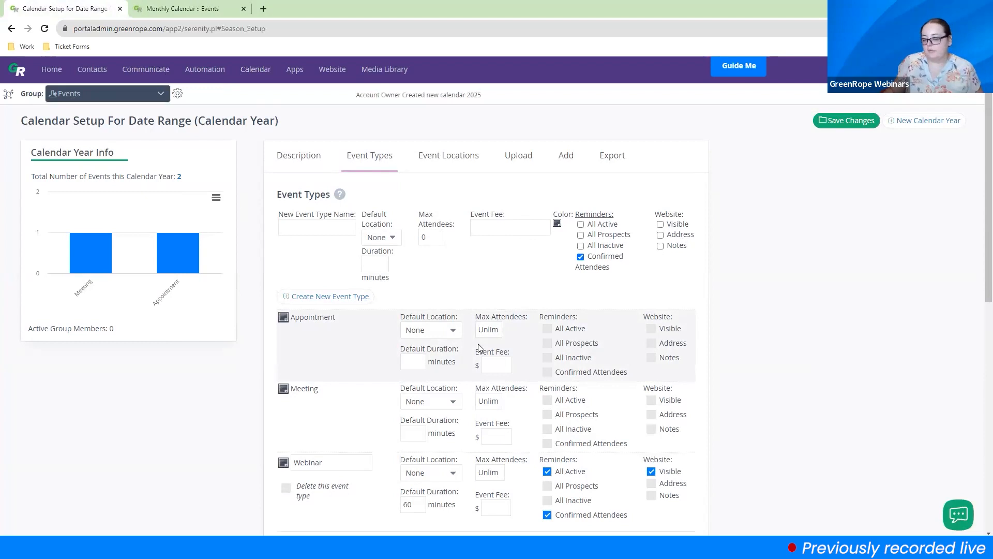
{"action": "left_click", "coordinate": [454, 161]}
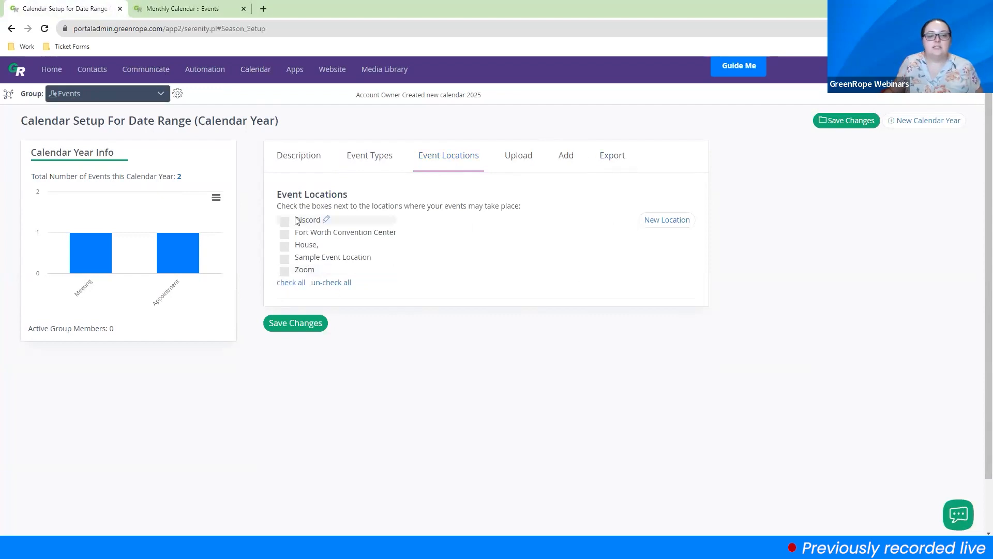
{"action": "left_click", "coordinate": [681, 224]}
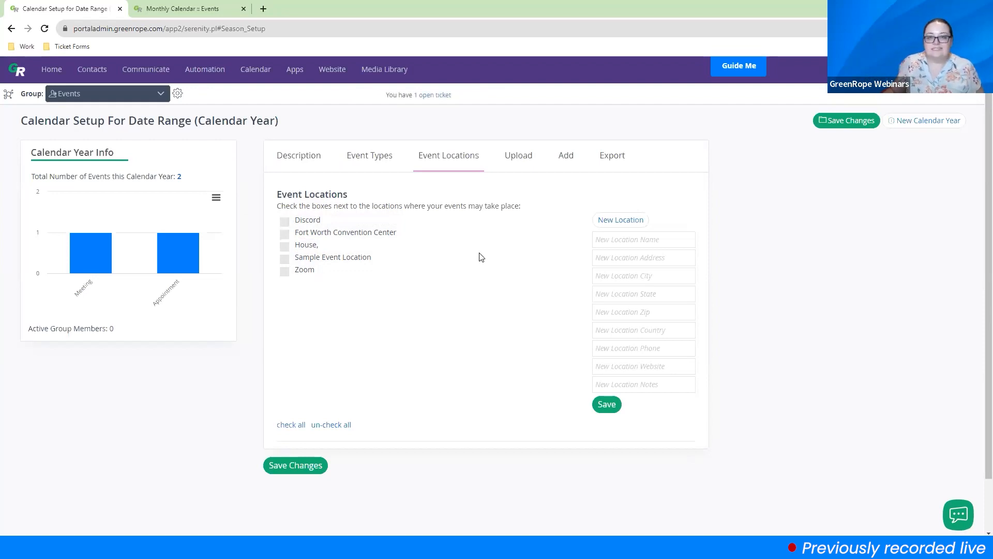
Review the optional membership fee in the 2023-2024 calendar description and show the available calendar views
{"action": "left_click", "coordinate": [382, 156]}
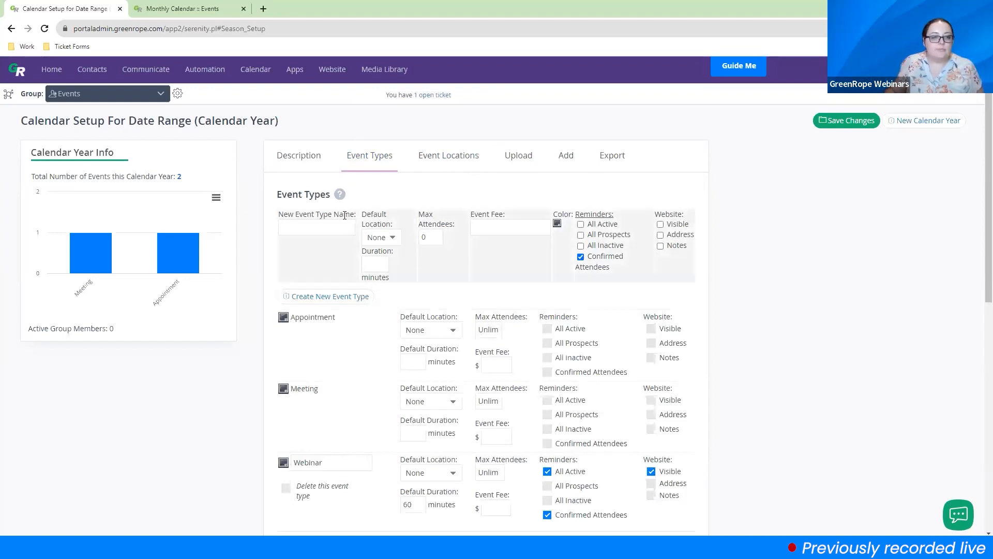
{"action": "left_click", "coordinate": [300, 156]}
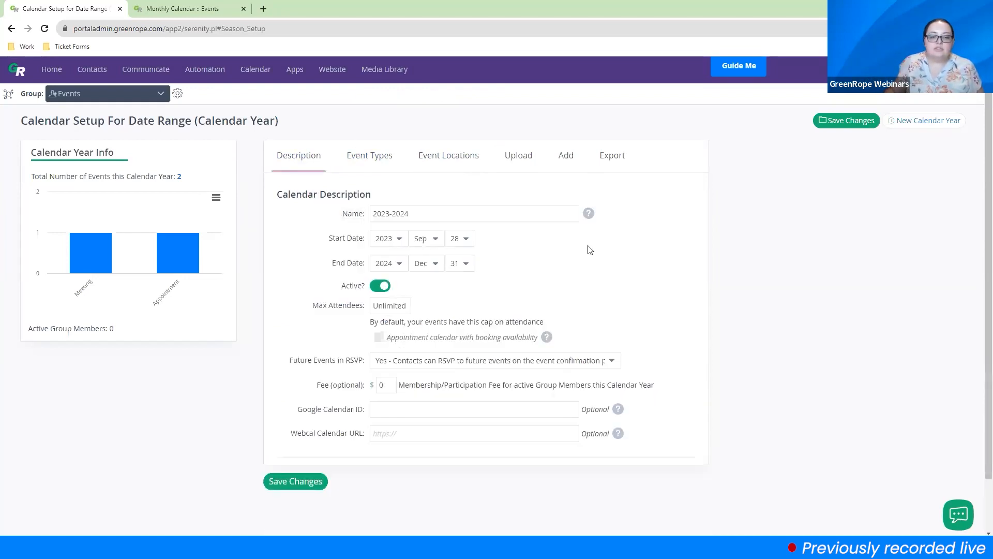
{"action": "left_click_drag", "start_coordinate": [321, 385], "coordinate": [376, 385]}
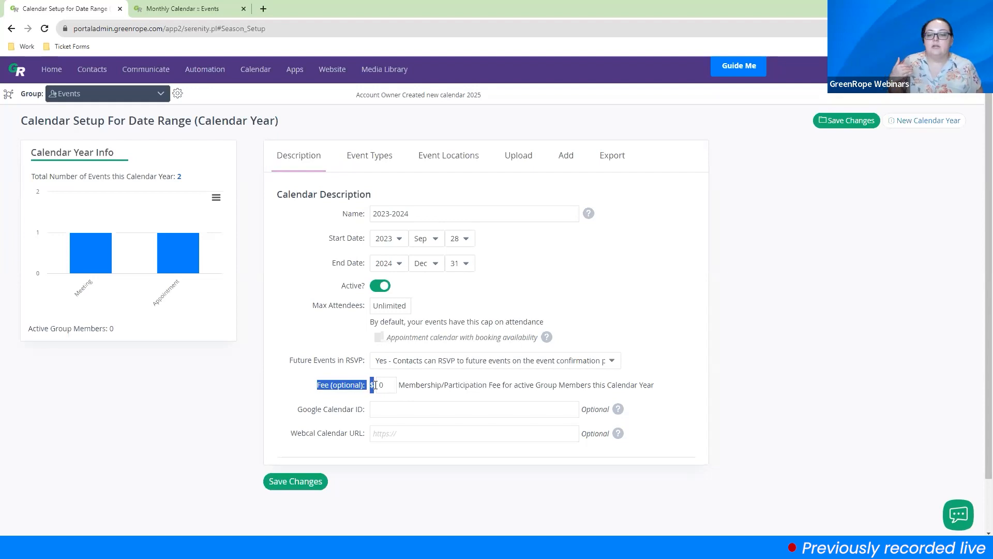
{"action": "left_click_drag", "start_coordinate": [535, 385], "coordinate": [663, 389]}
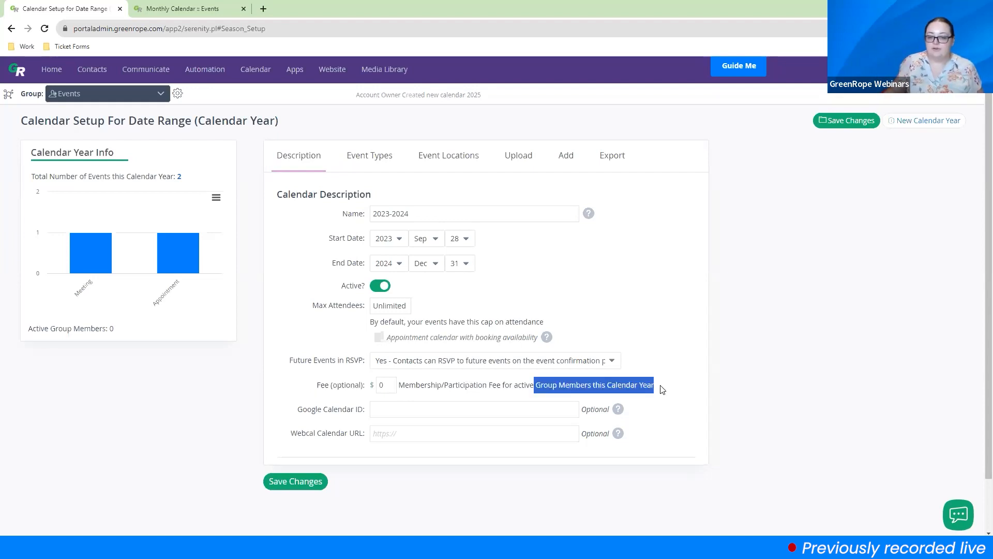
{"action": "left_click", "coordinate": [377, 384]}
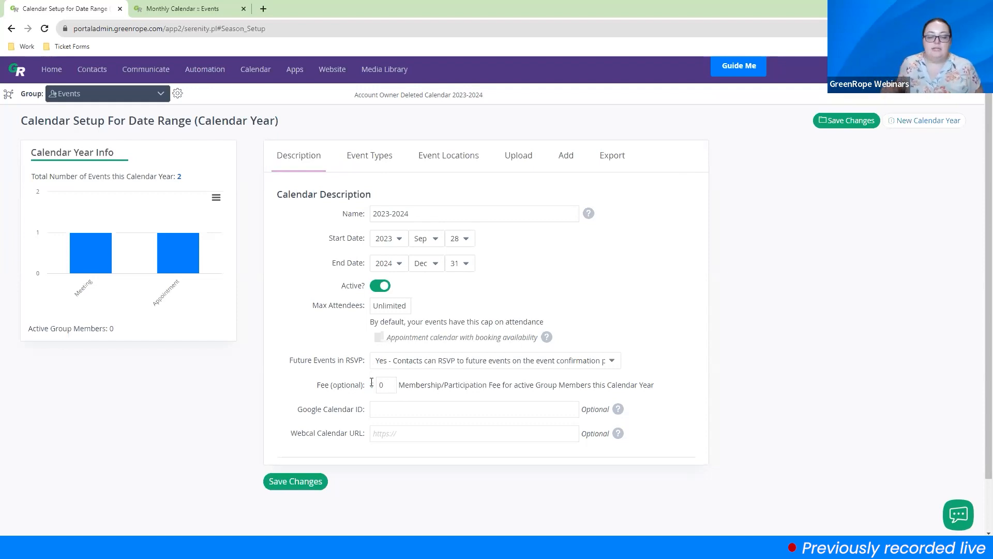
{"action": "double_click", "coordinate": [381, 385]}
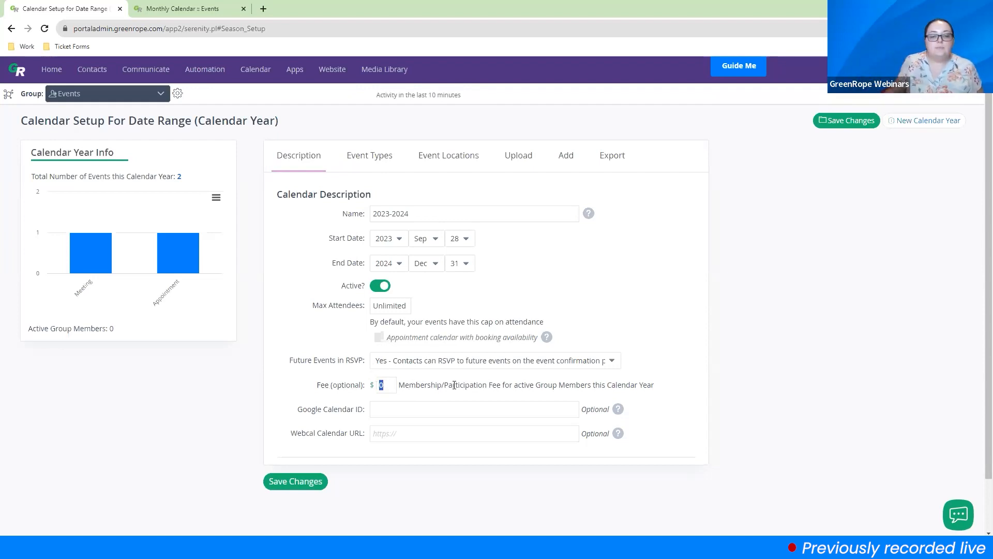
{"action": "left_click", "coordinate": [671, 368]}
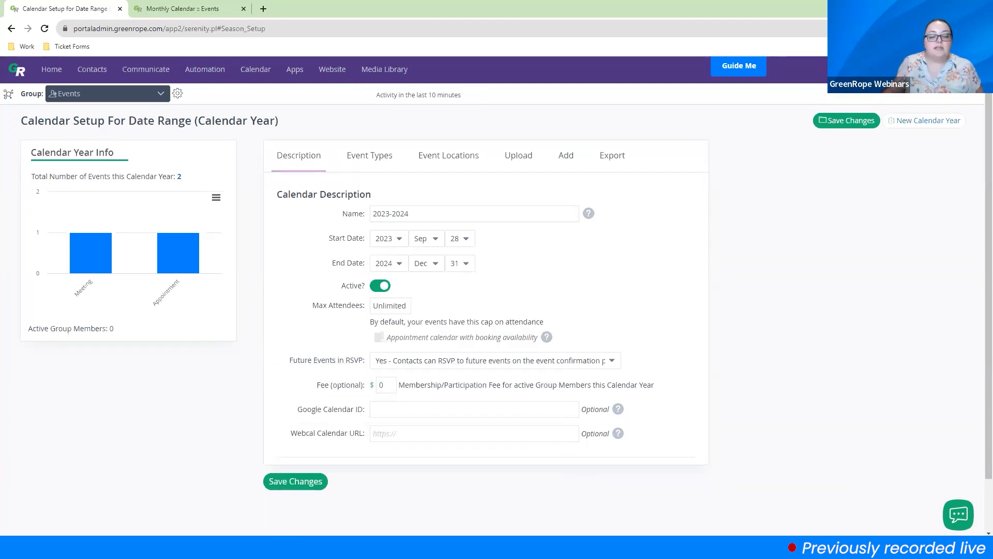
{"action": "mouse_move", "coordinate": [256, 71]}
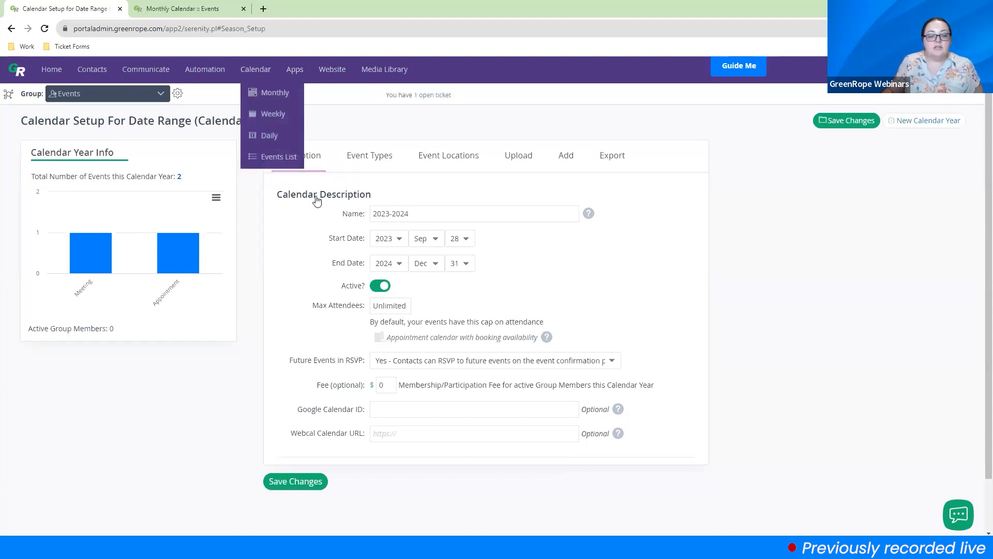
Switch to the Calendars in GreenRope presentation and advance from the Basics slide to the Create Event slide
{"action": "mouse_move", "coordinate": [417, 547]}
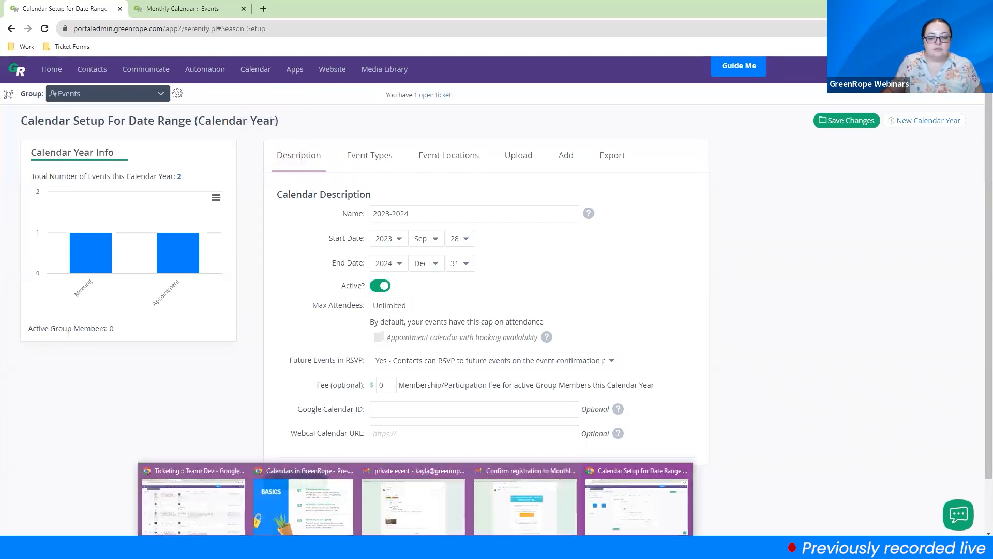
{"action": "left_click", "coordinate": [323, 516]}
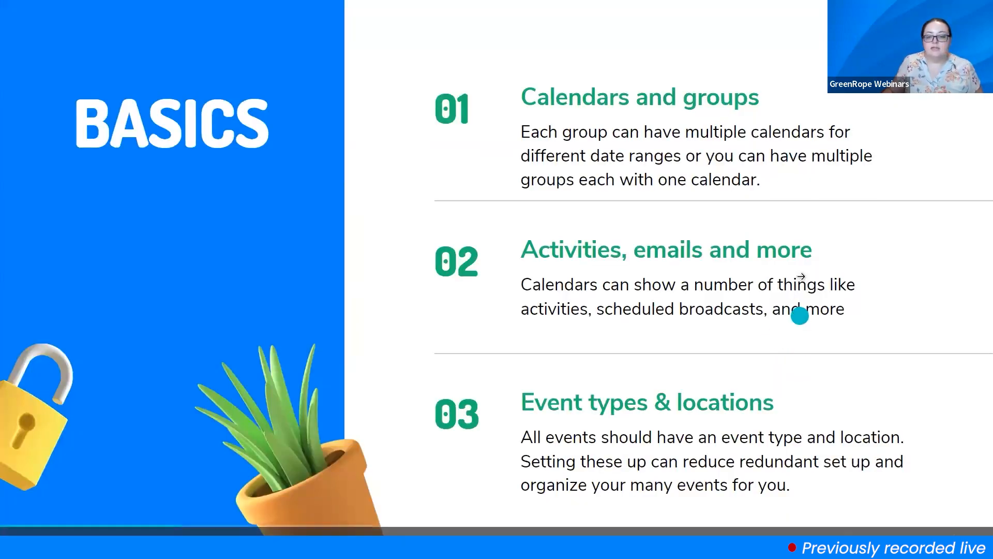
{"action": "left_click", "coordinate": [834, 276]}
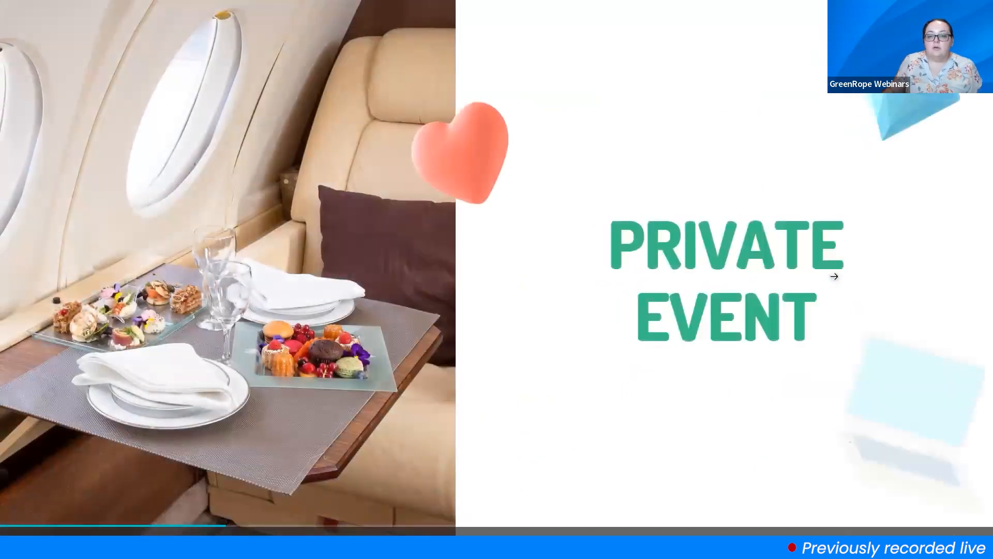
{"action": "left_click", "coordinate": [833, 276]}
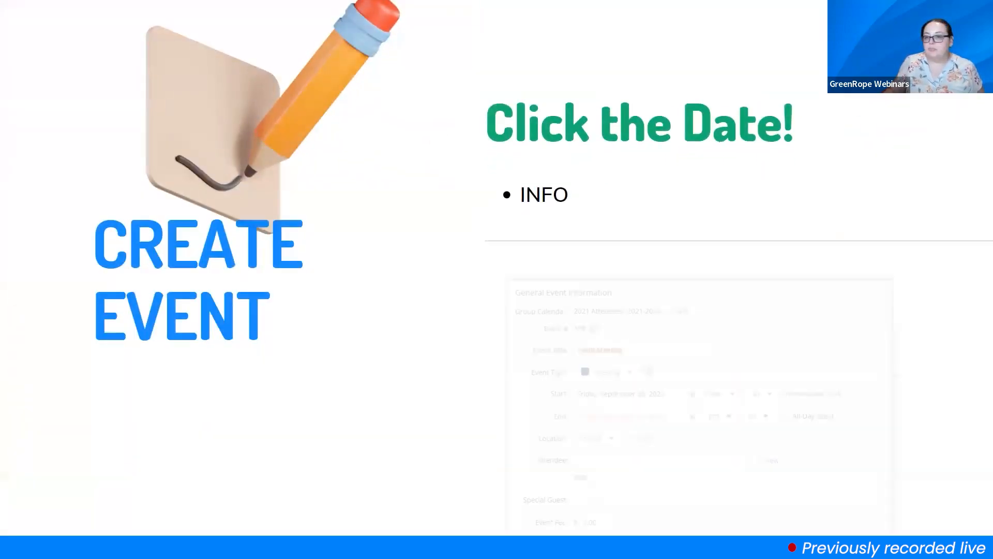
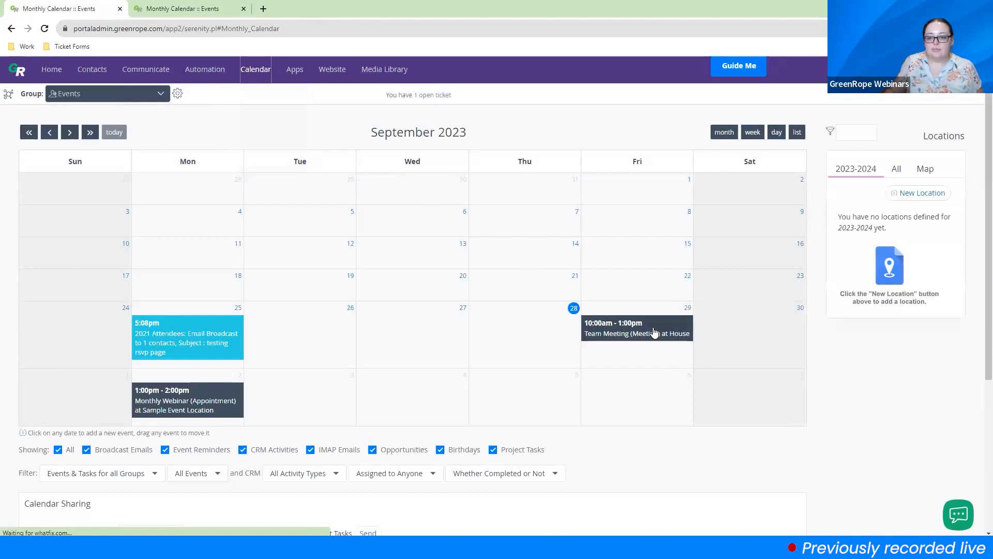
{"action": "left_click", "coordinate": [911, 497]}
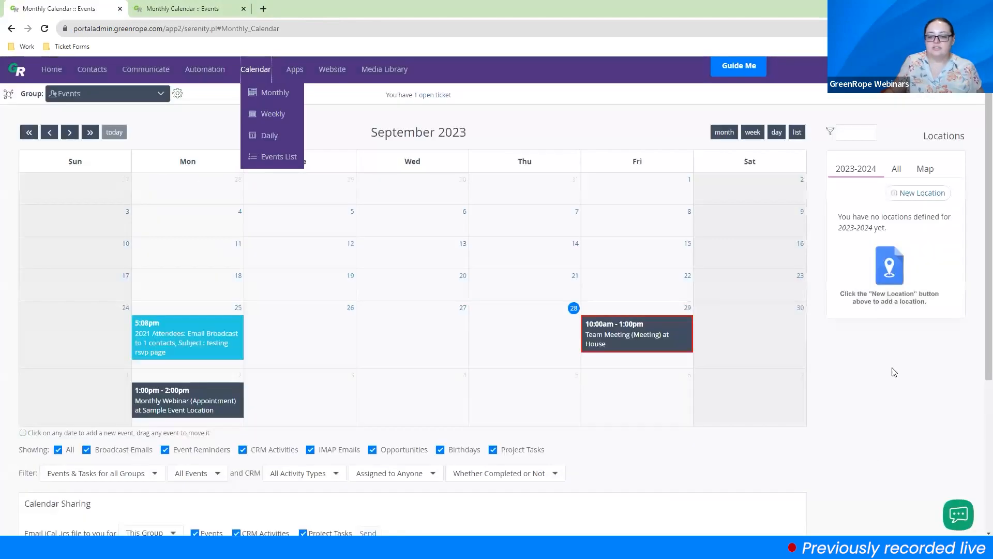
{"action": "left_click", "coordinate": [641, 354]}
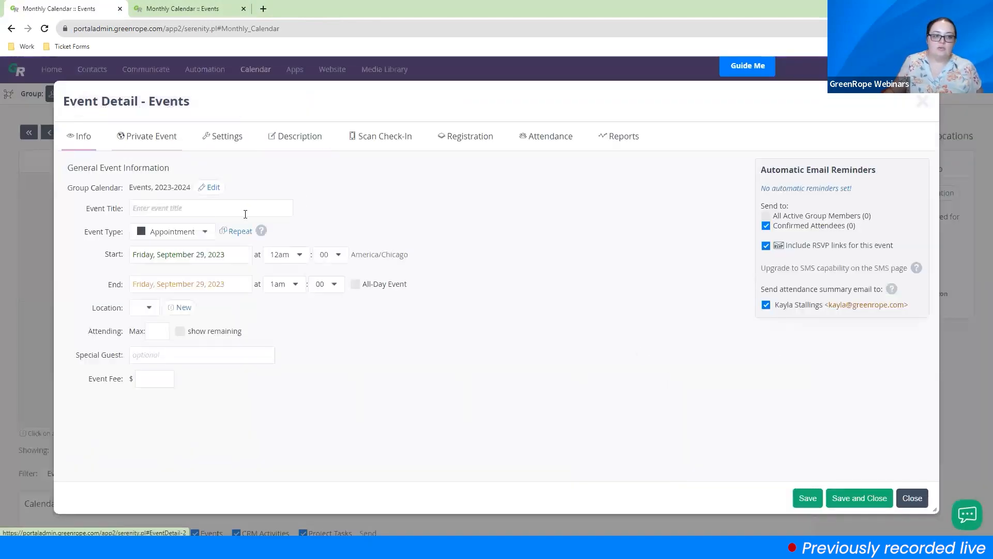
{"action": "left_click", "coordinate": [912, 498]}
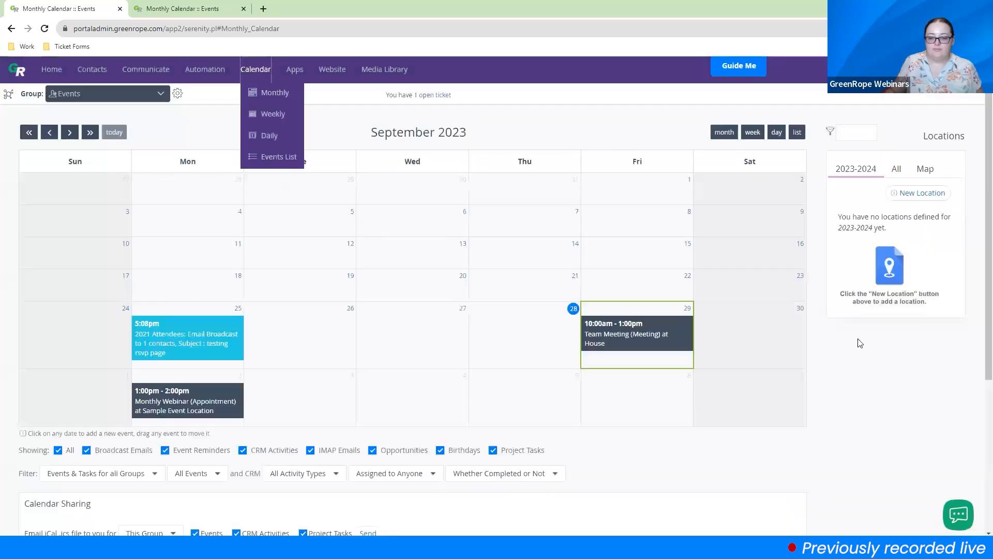
Open the Team Meeting event on September 29 and review its attendee and maximum attendance fields
{"action": "left_click", "coordinate": [612, 329]}
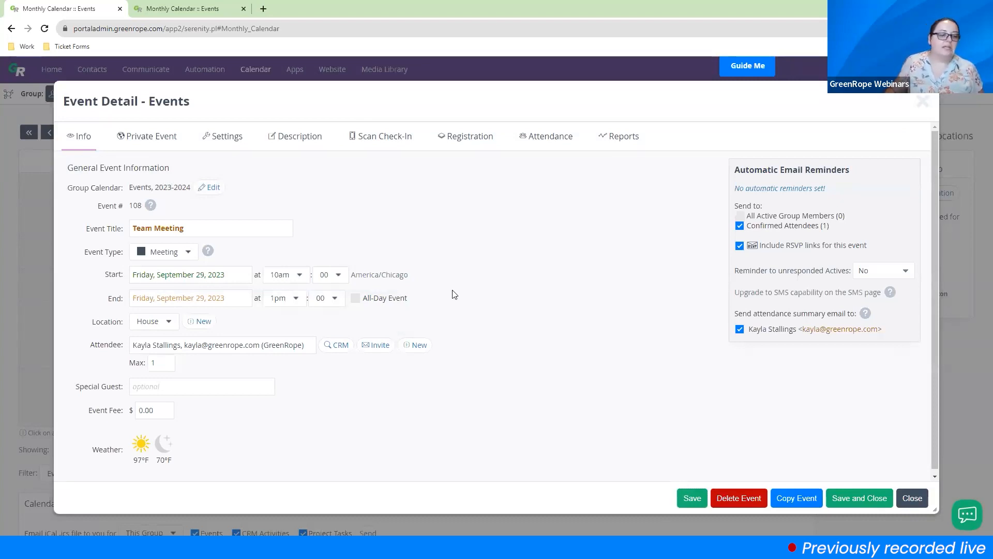
{"action": "left_click_drag", "start_coordinate": [137, 345], "coordinate": [249, 345]}
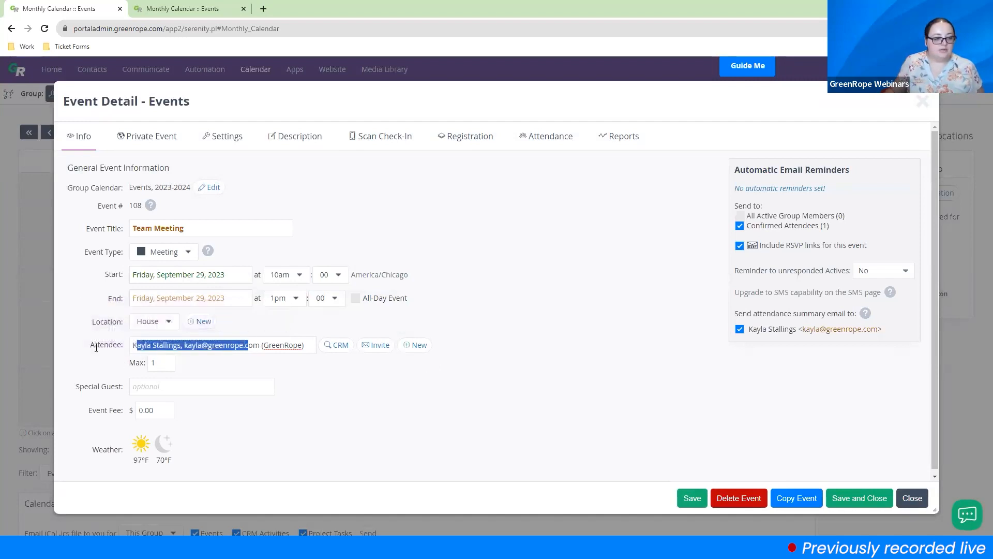
{"action": "mouse_move", "coordinate": [151, 363]}
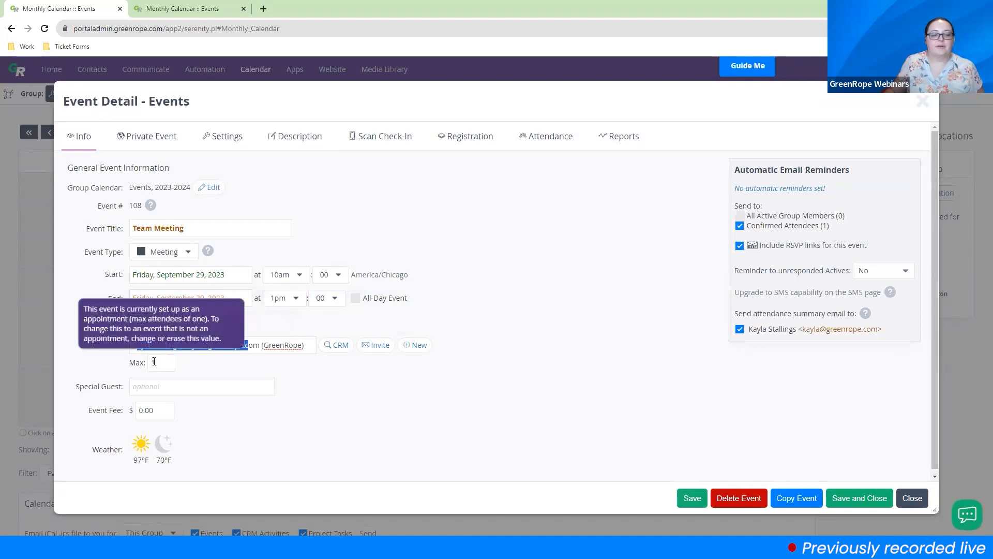
{"action": "left_click", "coordinate": [441, 373]}
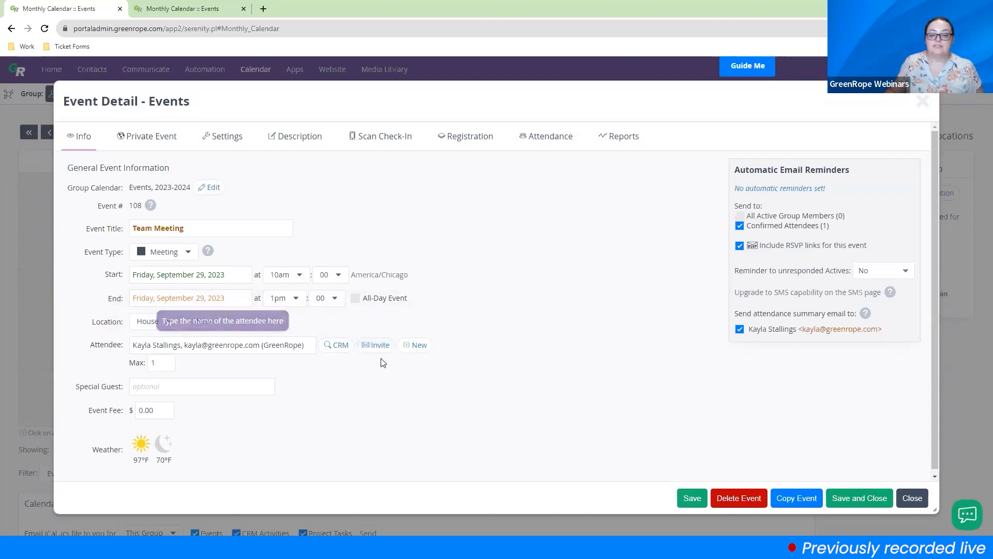
Show the new contact fields for the Team Meeting attendee and review the rest of the general event information
{"action": "left_click", "coordinate": [417, 346]}
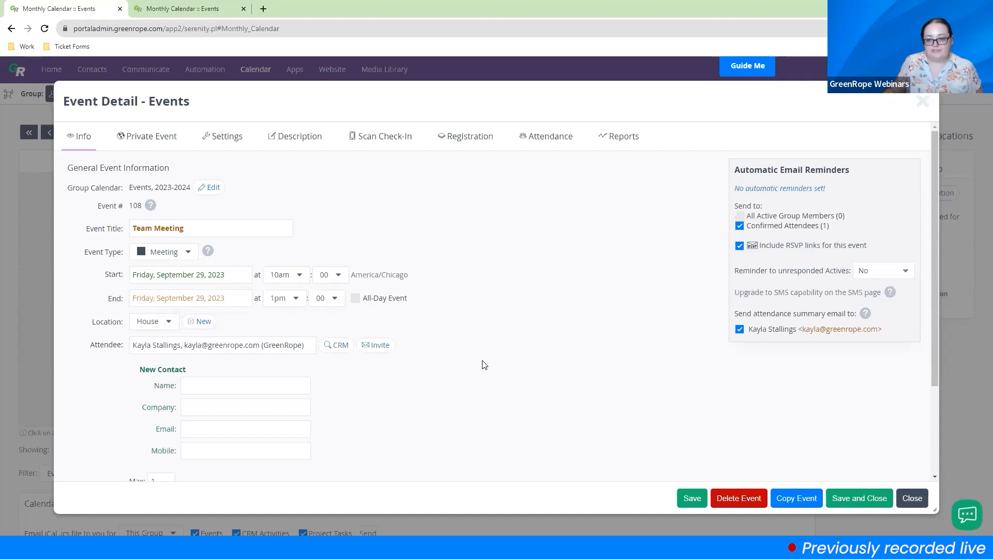
{"action": "scroll", "coordinate": [441, 333], "scroll_direction": "down", "scroll_amount": 2}
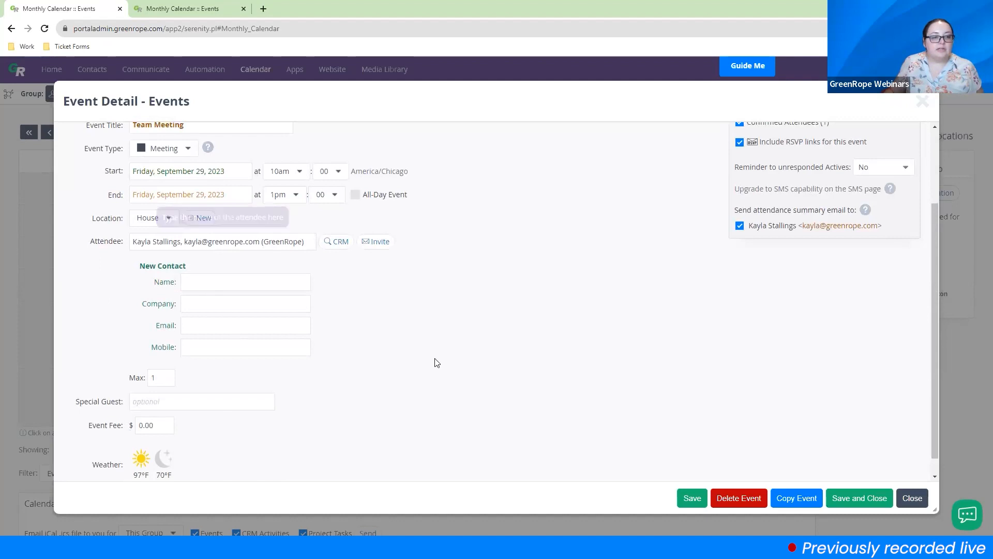
{"action": "scroll", "coordinate": [447, 354], "scroll_direction": "up", "scroll_amount": 2}
{"action": "scroll", "coordinate": [451, 352], "scroll_direction": "down", "scroll_amount": 1}
{"action": "scroll", "coordinate": [452, 353], "scroll_direction": "up", "scroll_amount": 1}
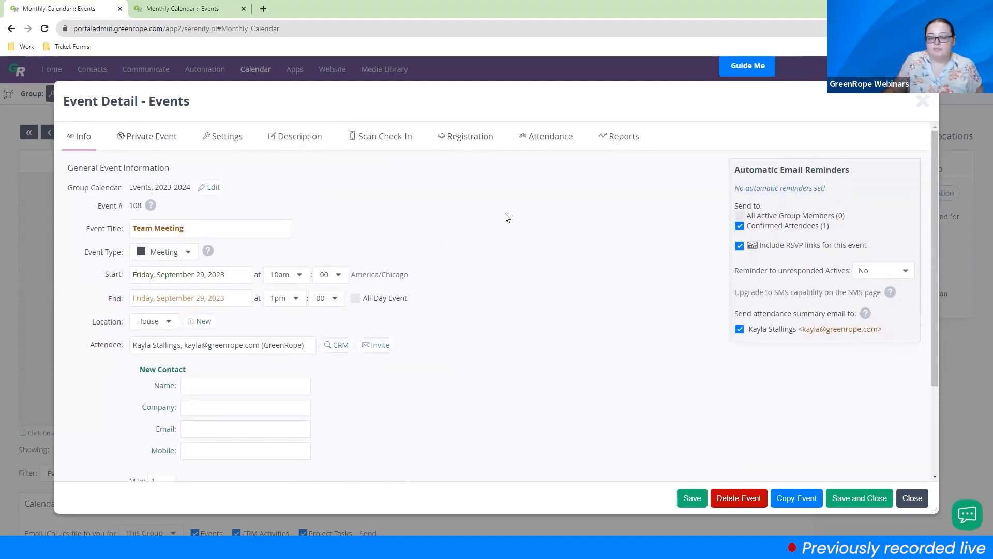
Check the event's public registration option and view the sample RSVP page templates in its optional settings
{"action": "left_click", "coordinate": [147, 133]}
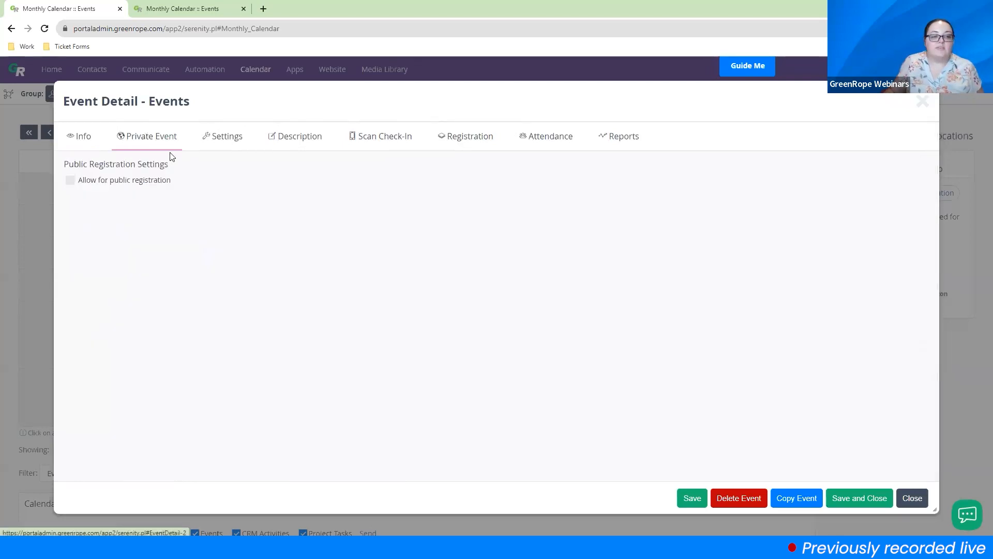
{"action": "left_click", "coordinate": [224, 139]}
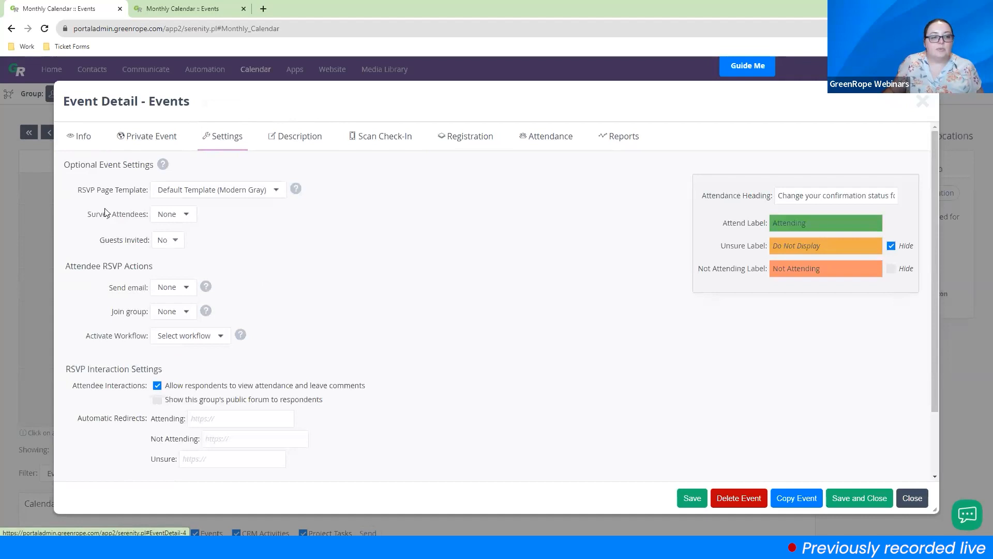
{"action": "mouse_move", "coordinate": [297, 189]}
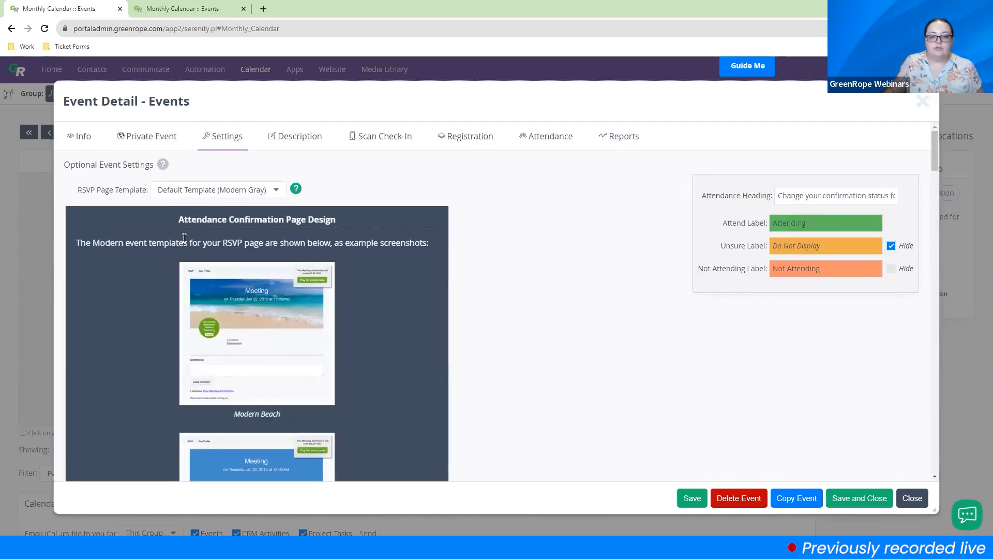
{"action": "scroll", "coordinate": [373, 278], "scroll_direction": "down", "scroll_amount": 1}
{"action": "scroll", "coordinate": [372, 273], "scroll_direction": "down", "scroll_amount": 10}
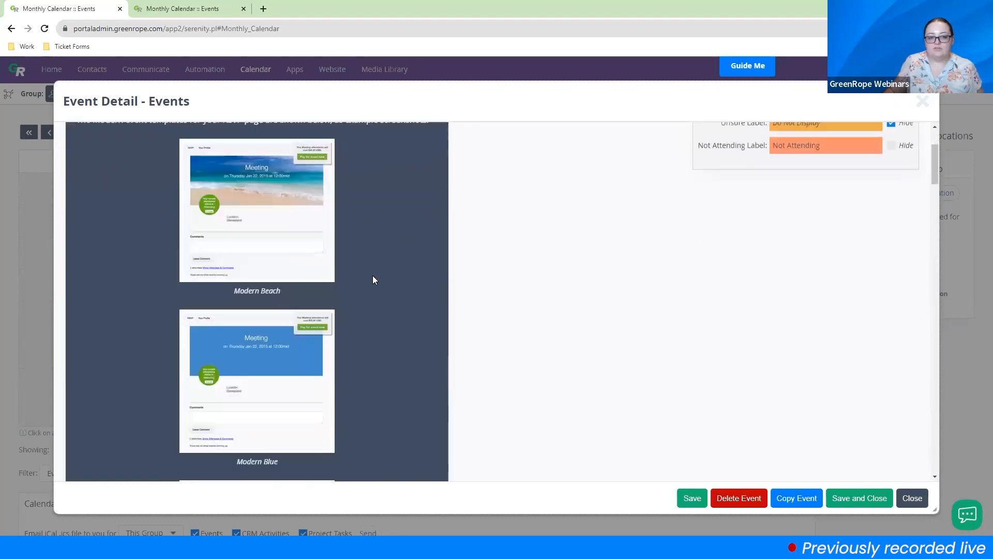
{"action": "scroll", "coordinate": [375, 303], "scroll_direction": "up", "scroll_amount": 10}
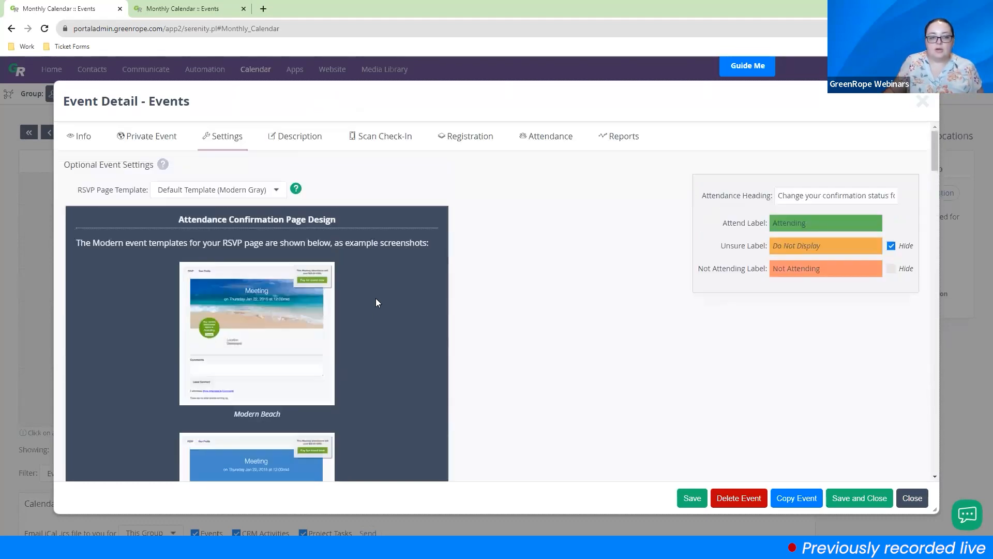
Move both Monthly Calendar tabs into the browser window that holds the presentation and return to the event's settings
{"action": "double_click", "coordinate": [544, 5]}
{"action": "left_click_drag", "start_coordinate": [328, 24], "coordinate": [328, 8]}
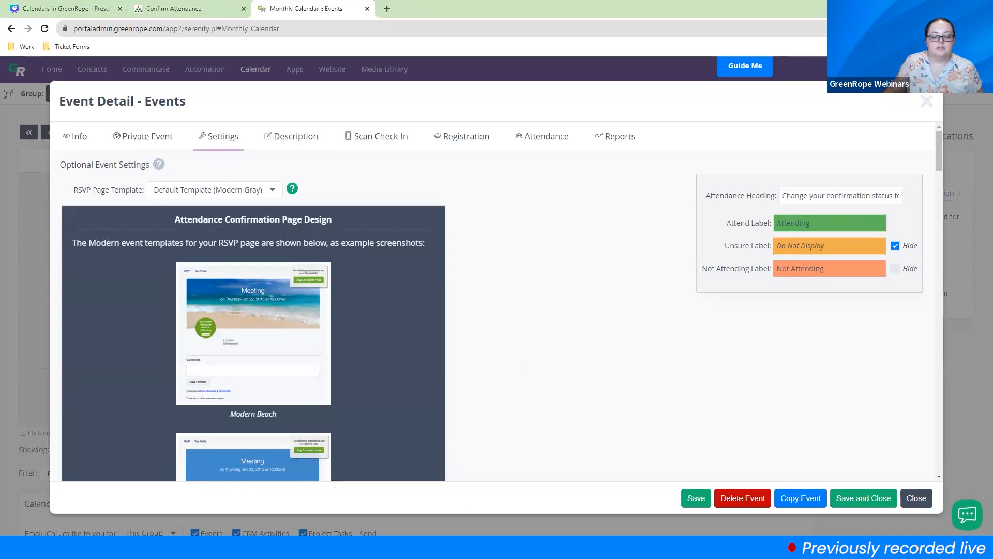
{"action": "mouse_move", "coordinate": [415, 547]}
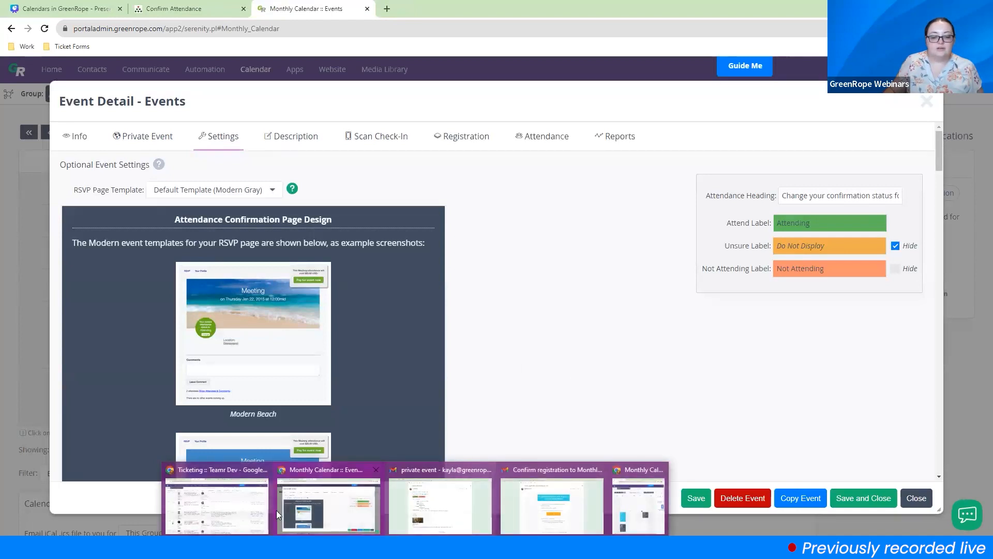
{"action": "left_click", "coordinate": [637, 505]}
{"action": "left_click_drag", "start_coordinate": [378, 24], "coordinate": [391, 10]}
{"action": "left_click", "coordinate": [275, 3]}
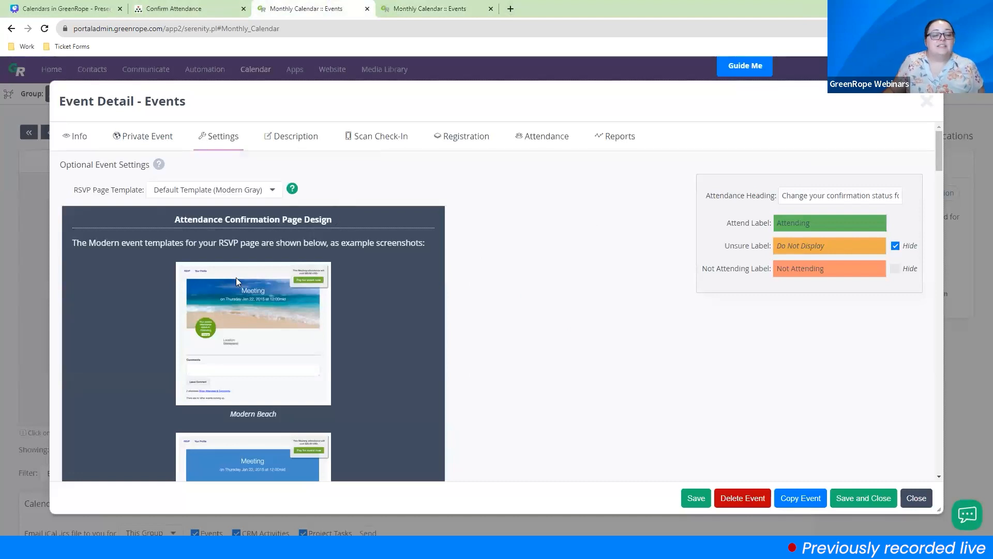
Look through more sample RSVP page designs and set the event's RSVP page template to Custom Webpage
{"action": "scroll", "coordinate": [290, 312], "scroll_direction": "down", "scroll_amount": 10}
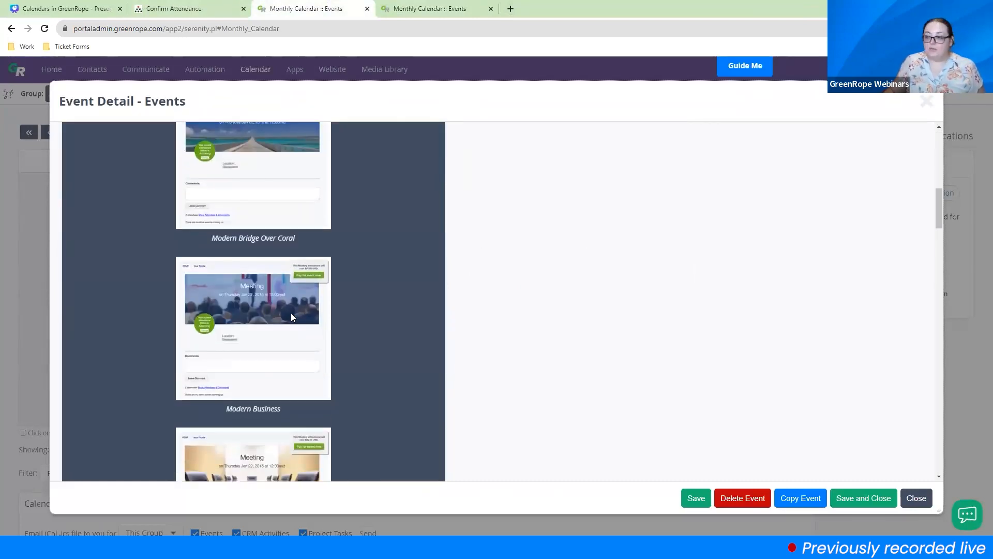
{"action": "scroll", "coordinate": [290, 312], "scroll_direction": "up", "scroll_amount": 10}
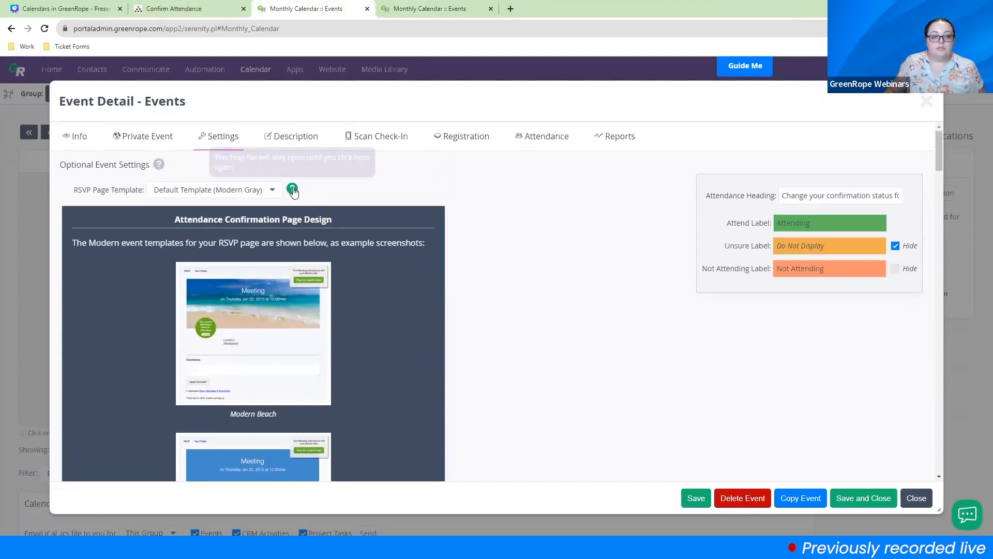
{"action": "left_click", "coordinate": [268, 190]}
{"action": "left_click", "coordinate": [209, 224]}
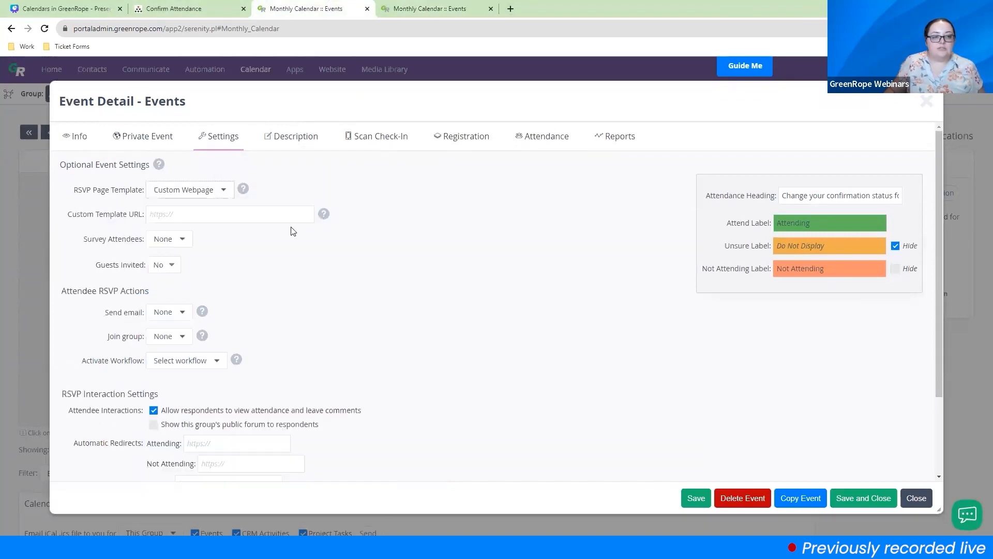
Read the help on custom event templates for the custom template URL, including its example template link
{"action": "left_click", "coordinate": [220, 216]}
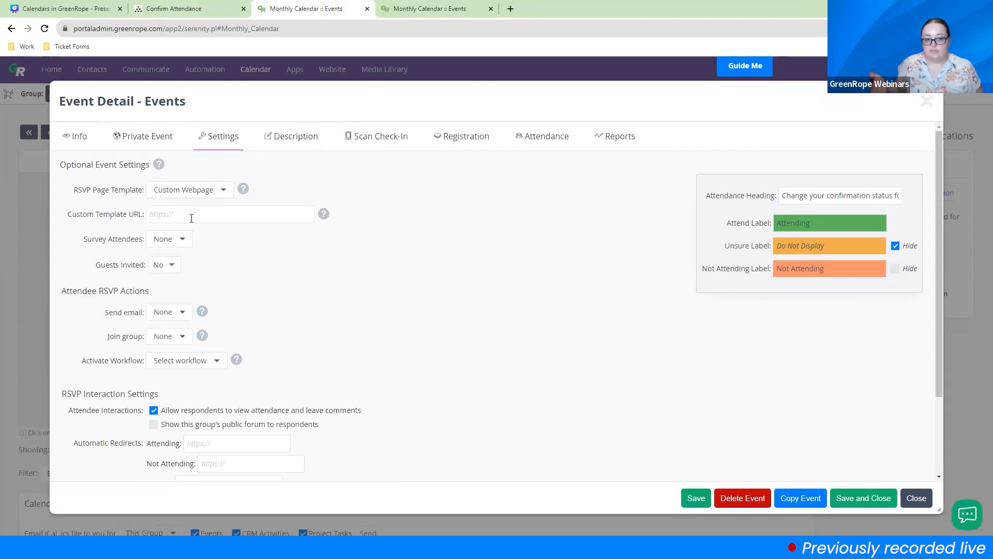
{"action": "mouse_move", "coordinate": [324, 215]}
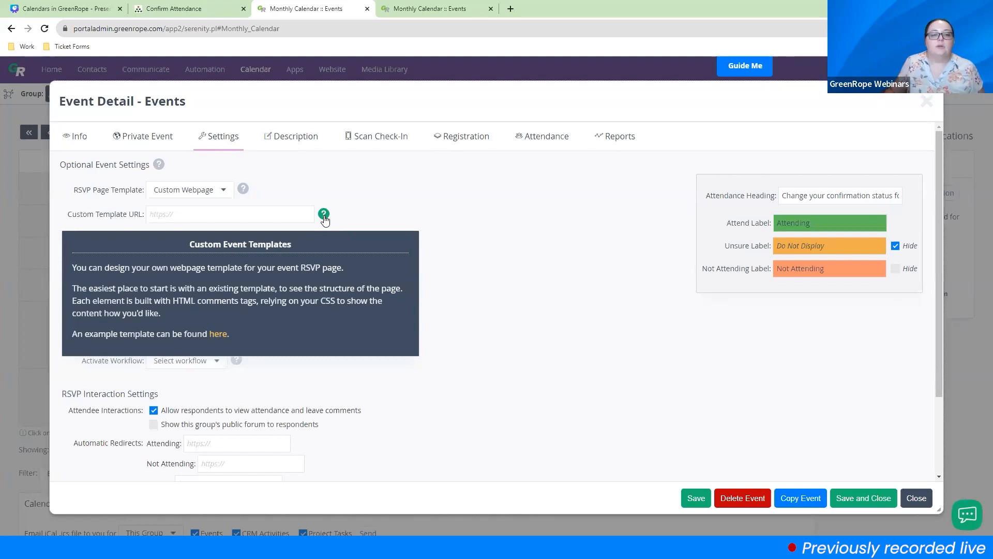
{"action": "left_click_drag", "start_coordinate": [73, 335], "coordinate": [247, 342]}
{"action": "left_click", "coordinate": [186, 343]}
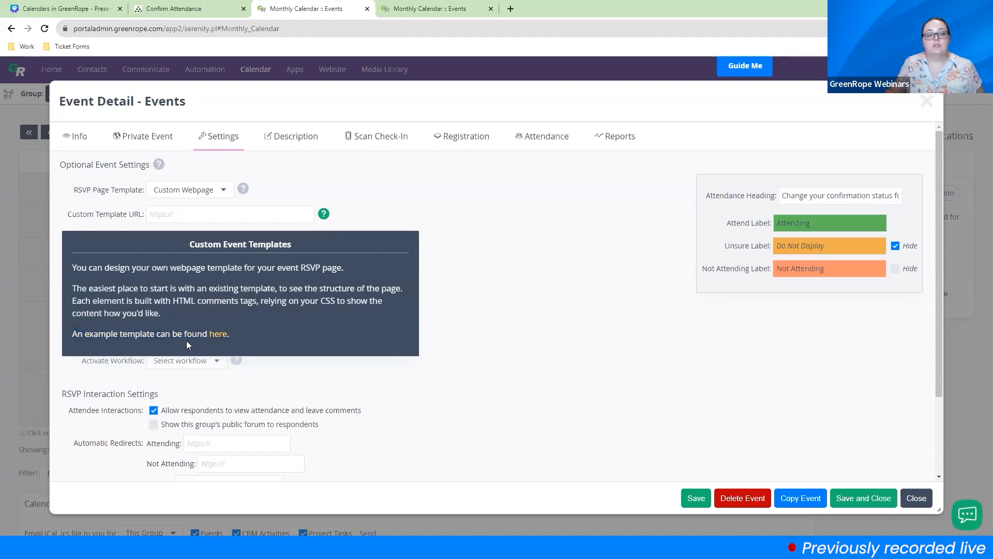
{"action": "left_click", "coordinate": [323, 216]}
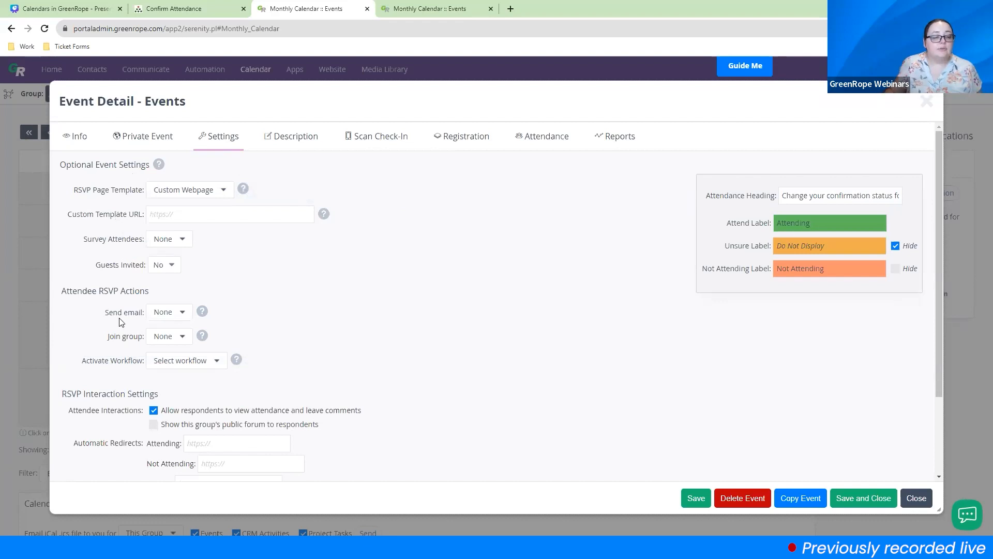
Review the Attendee RSVP Actions for sending an email, joining a group and activating a workflow
{"action": "scroll", "coordinate": [121, 322], "scroll_direction": "down", "scroll_amount": 1}
{"action": "left_click_drag", "start_coordinate": [64, 241], "coordinate": [162, 240]}
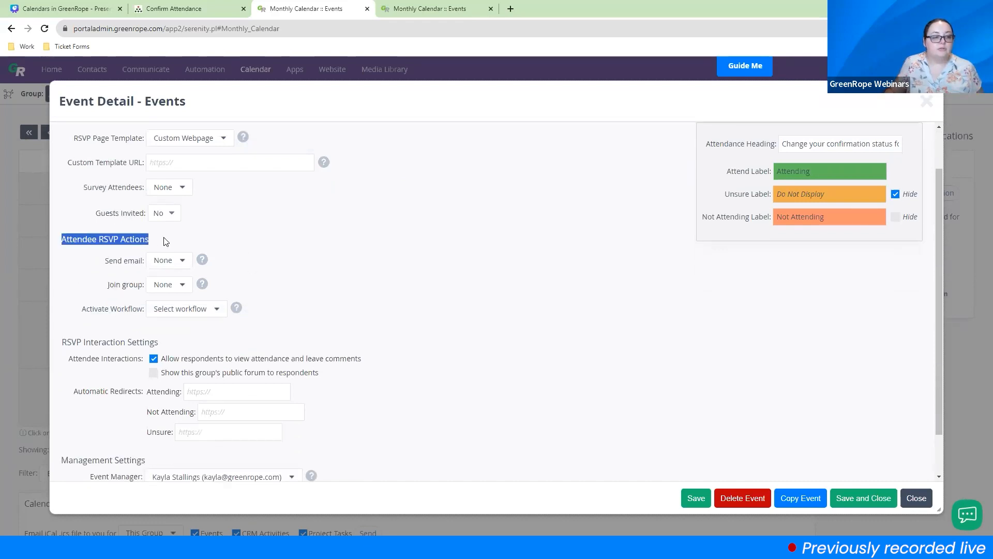
{"action": "left_click", "coordinate": [362, 251]}
Review the RSVP Interaction Settings with their automatic redirects and the event manager under Management Settings
{"action": "scroll", "coordinate": [380, 297], "scroll_direction": "down", "scroll_amount": 1}
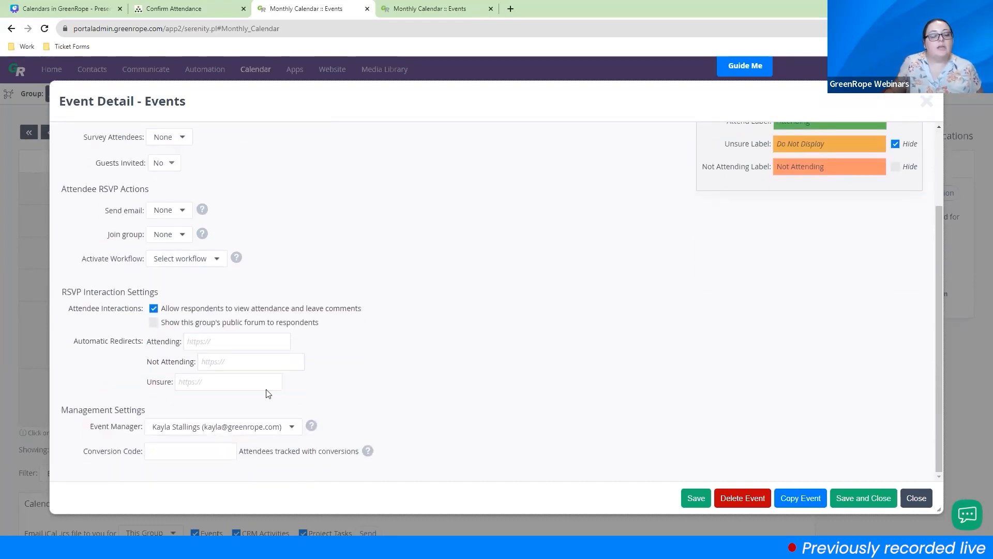
{"action": "left_click_drag", "start_coordinate": [66, 292], "coordinate": [177, 294]}
{"action": "left_click", "coordinate": [206, 290]}
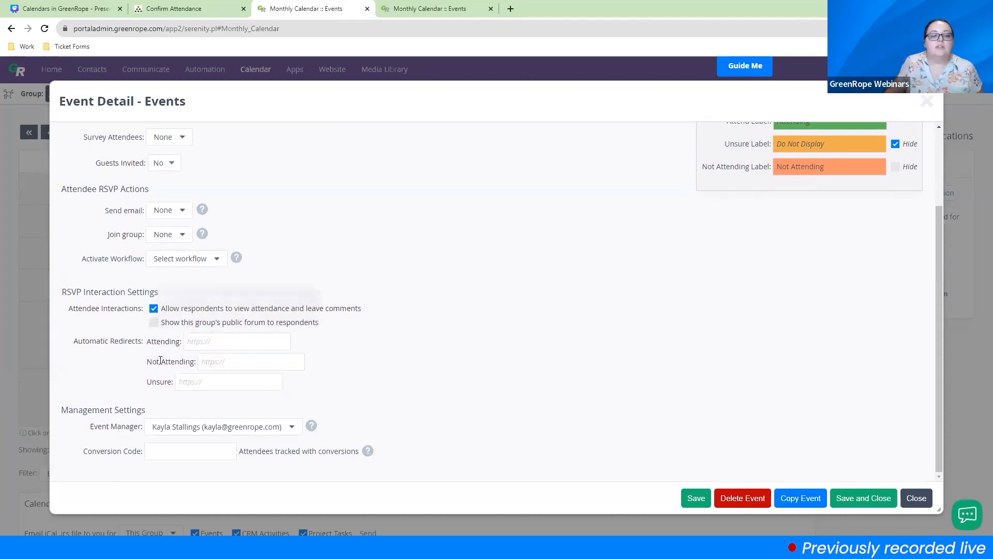
{"action": "left_click", "coordinate": [217, 361]}
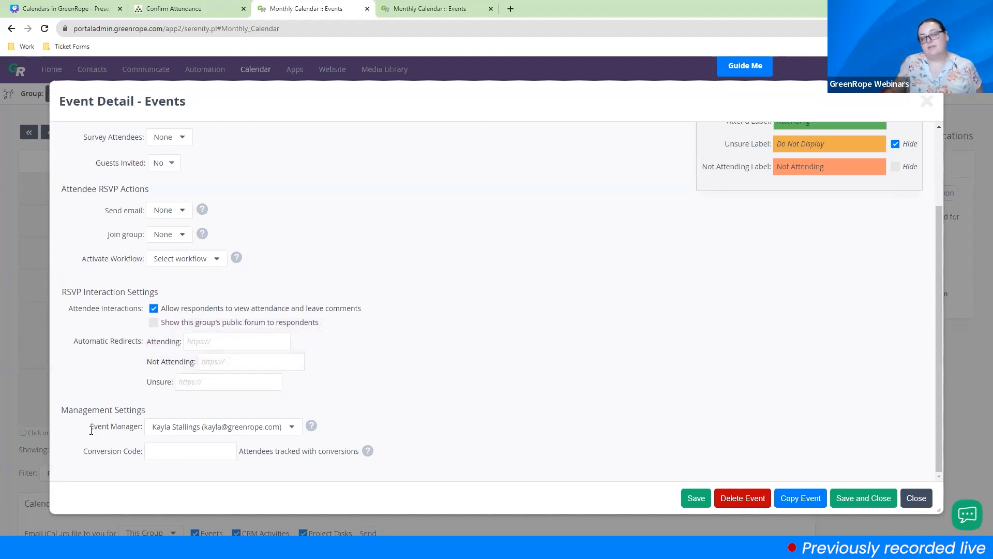
{"action": "left_click_drag", "start_coordinate": [91, 427], "coordinate": [126, 430]}
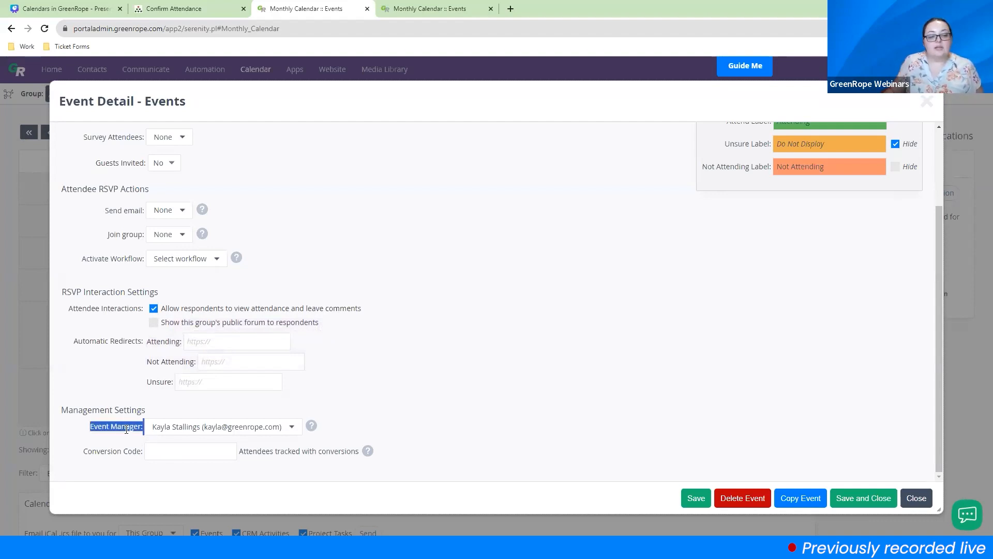
Review the Event Manager setting and the attendance summary email recipient in the event's automatic email reminders
{"action": "left_click", "coordinate": [313, 428]}
{"action": "scroll", "coordinate": [459, 408], "scroll_direction": "down", "scroll_amount": 2}
{"action": "scroll", "coordinate": [459, 408], "scroll_direction": "up", "scroll_amount": 2}
{"action": "scroll", "coordinate": [459, 407], "scroll_direction": "down", "scroll_amount": 2}
{"action": "scroll", "coordinate": [583, 373], "scroll_direction": "up", "scroll_amount": 2}
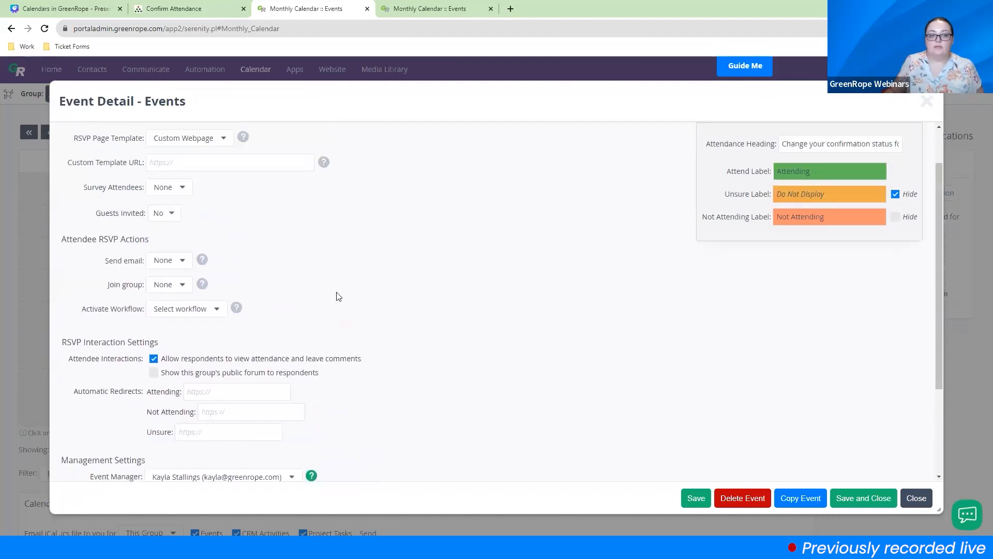
{"action": "scroll", "coordinate": [61, 202], "scroll_direction": "up", "scroll_amount": 2}
{"action": "left_click", "coordinate": [76, 136]}
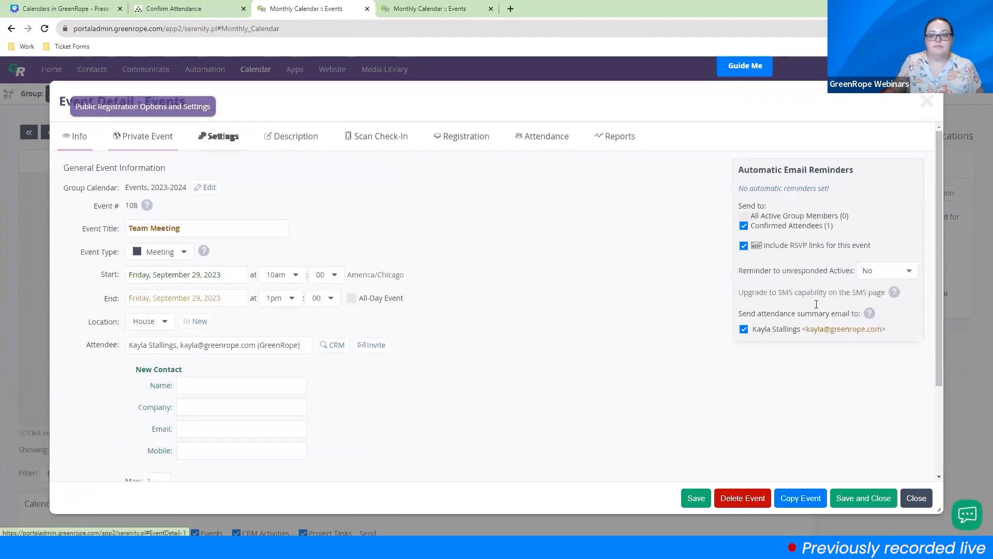
{"action": "left_click_drag", "start_coordinate": [738, 313], "coordinate": [861, 313]}
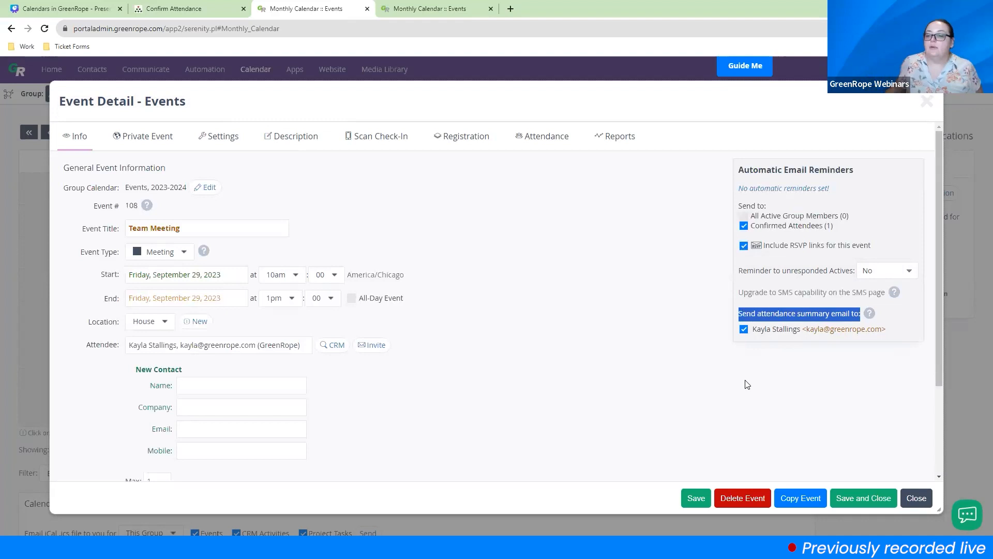
{"action": "left_click", "coordinate": [685, 272]}
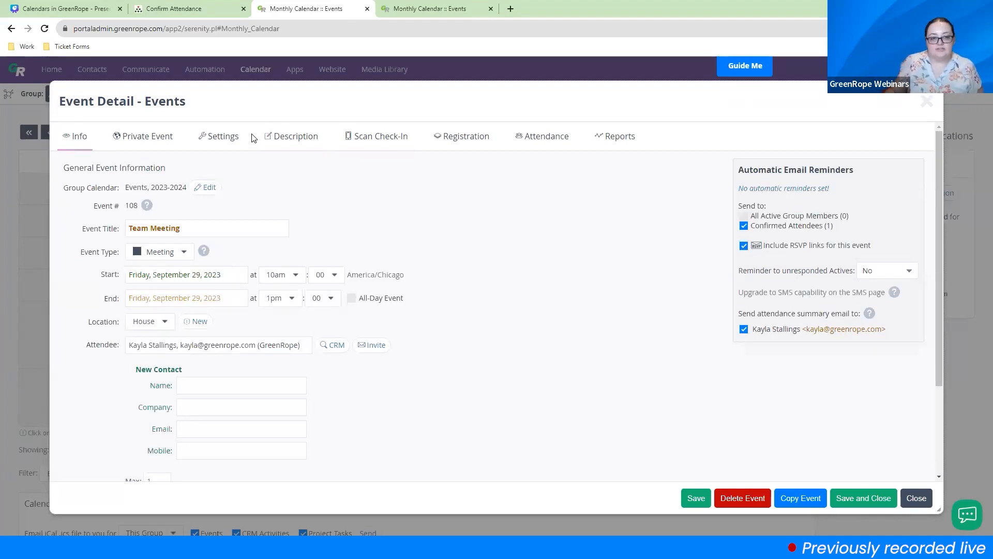
Review the event's description text and the QR code scan check-in setup
{"action": "left_click", "coordinate": [230, 138]}
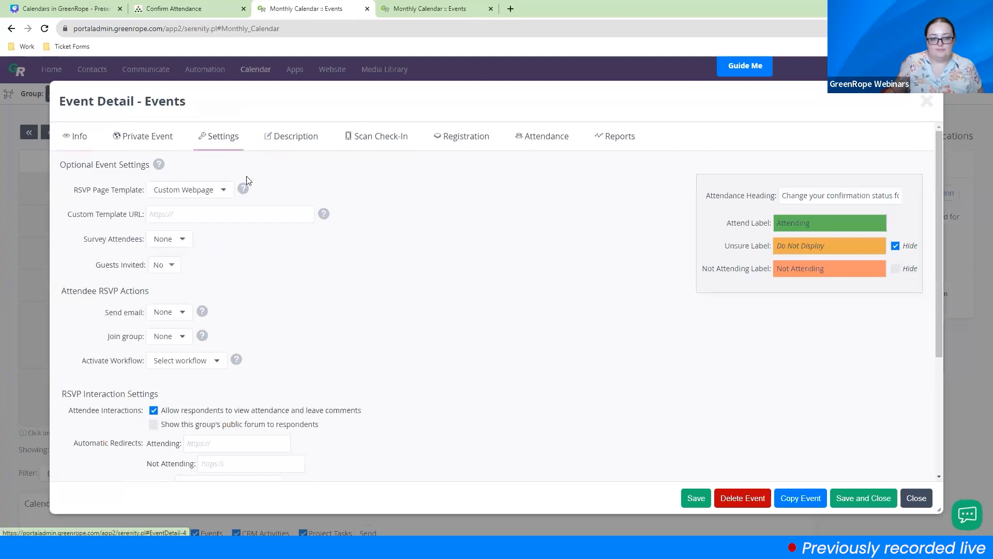
{"action": "left_click", "coordinate": [311, 142]}
{"action": "left_click_drag", "start_coordinate": [72, 235], "coordinate": [382, 245]}
{"action": "left_click", "coordinate": [383, 247]}
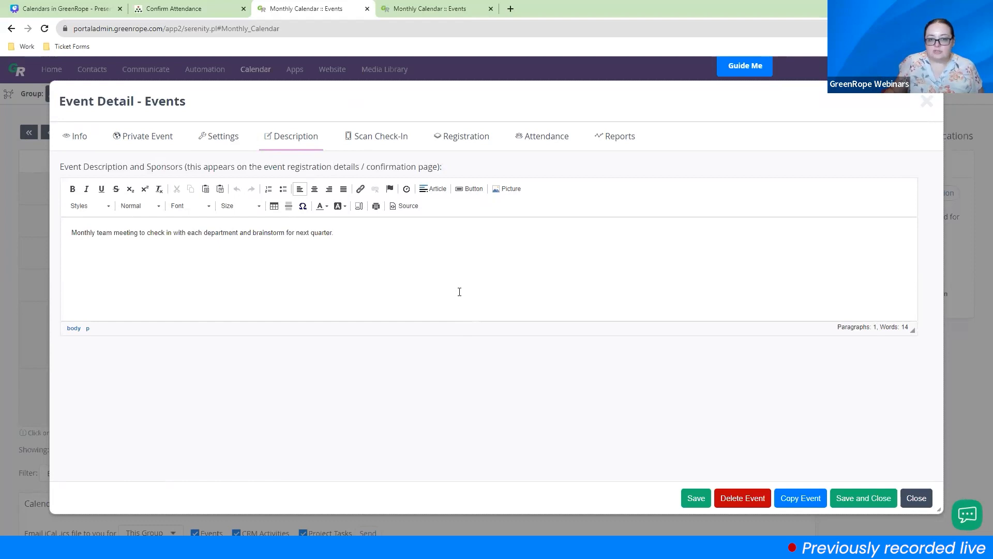
{"action": "left_click", "coordinate": [364, 145]}
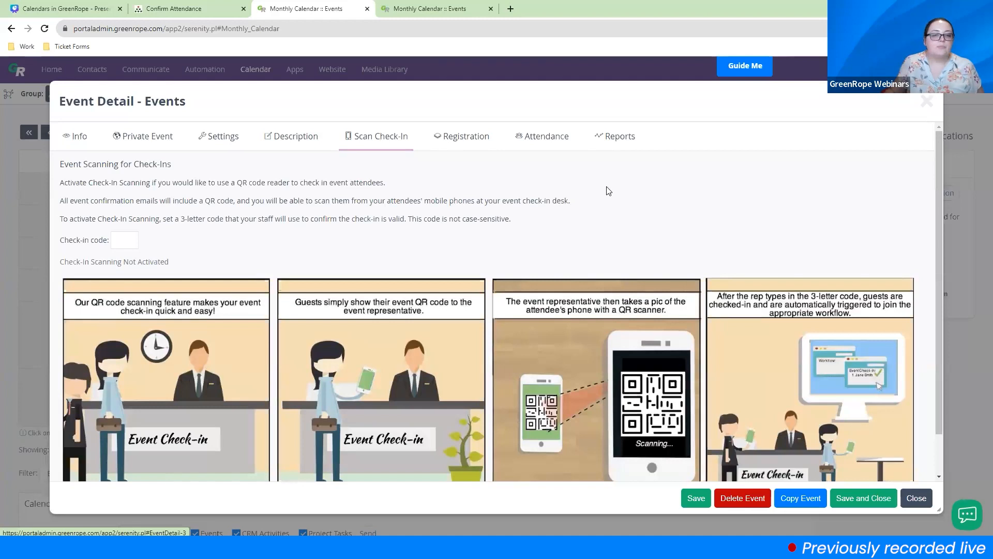
Start a new registration option of type Enter Text named "What do you want to add to the agenda?"
{"action": "left_click", "coordinate": [472, 144]}
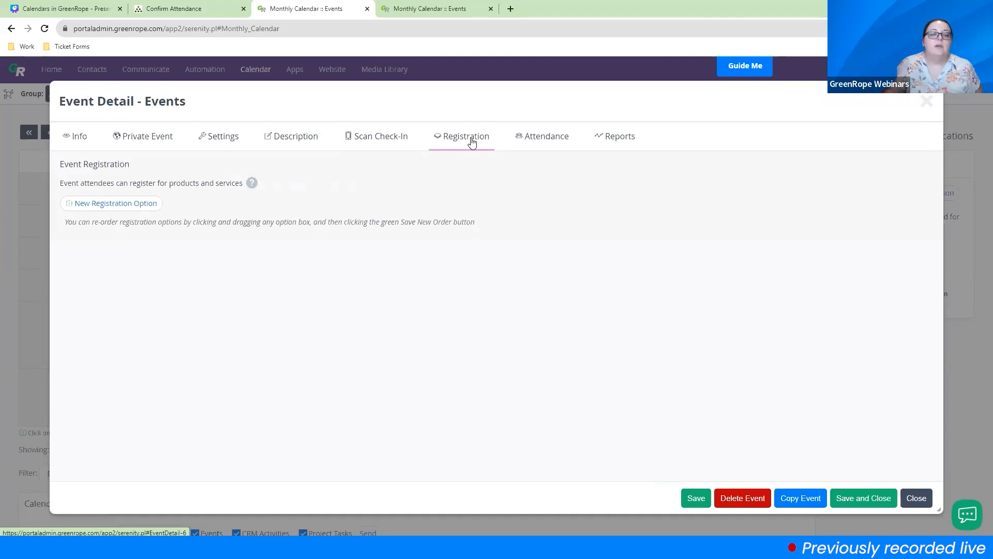
{"action": "left_click", "coordinate": [124, 203]}
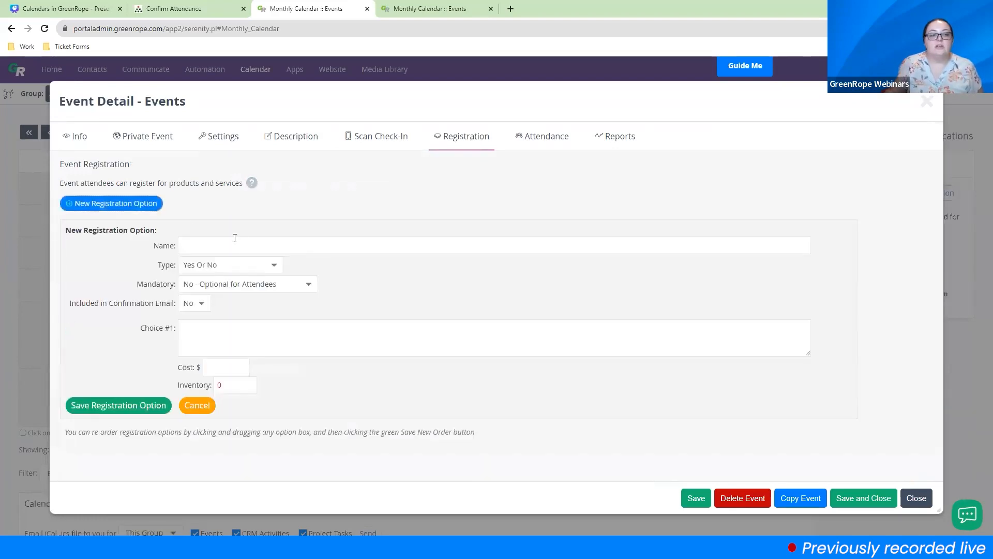
{"action": "left_click", "coordinate": [201, 264]}
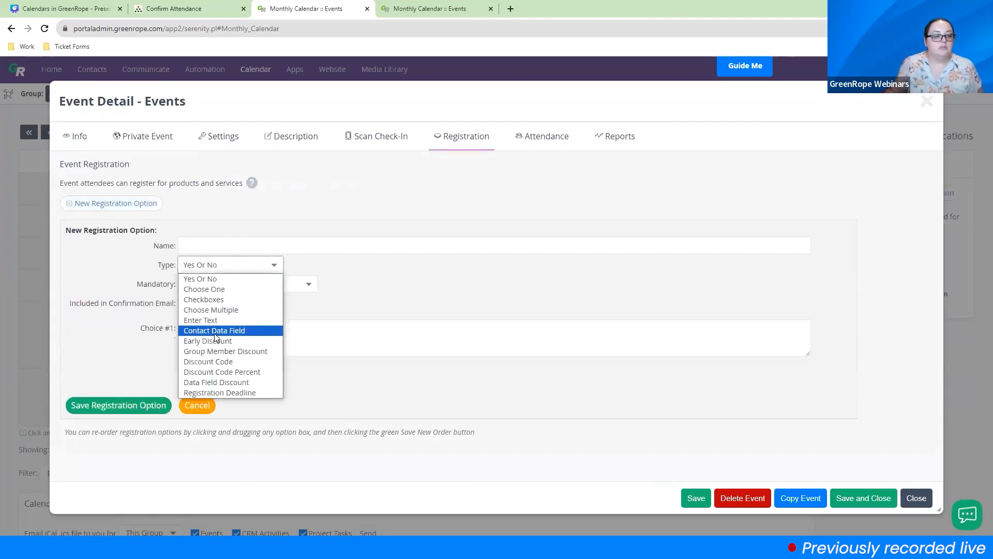
{"action": "left_click", "coordinate": [207, 320]}
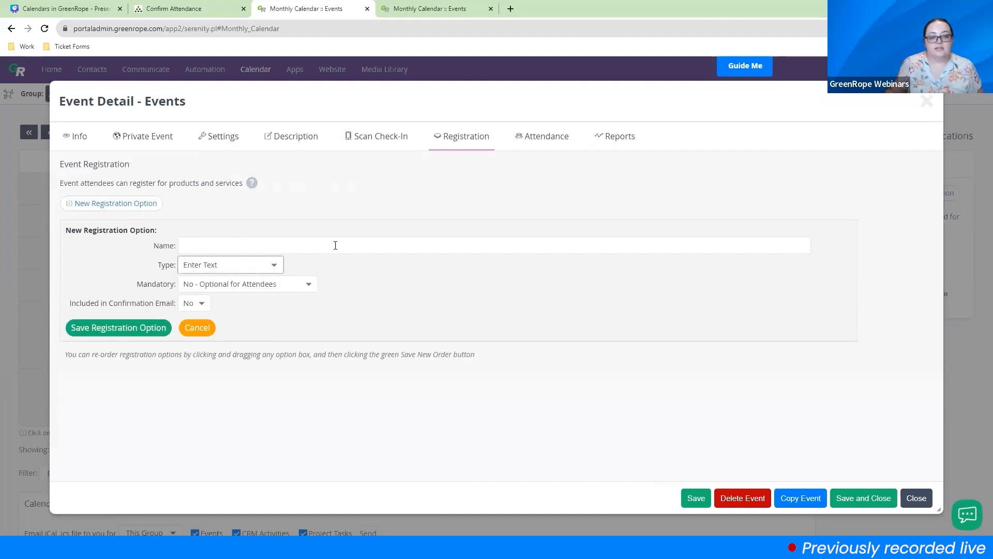
{"action": "left_click", "coordinate": [205, 244]}
{"action": "type", "text": "Wh"}
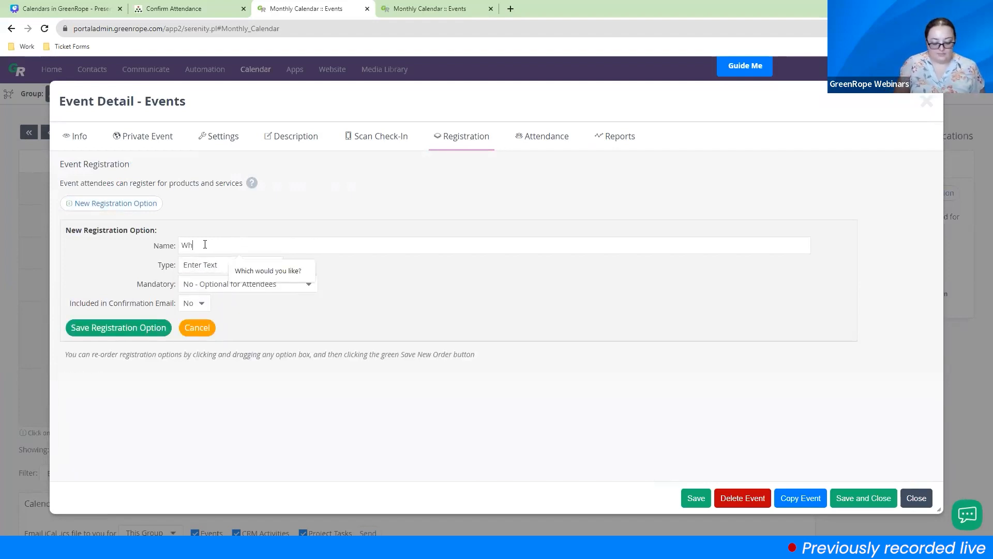
{"action": "type", "text": "at do you want"}
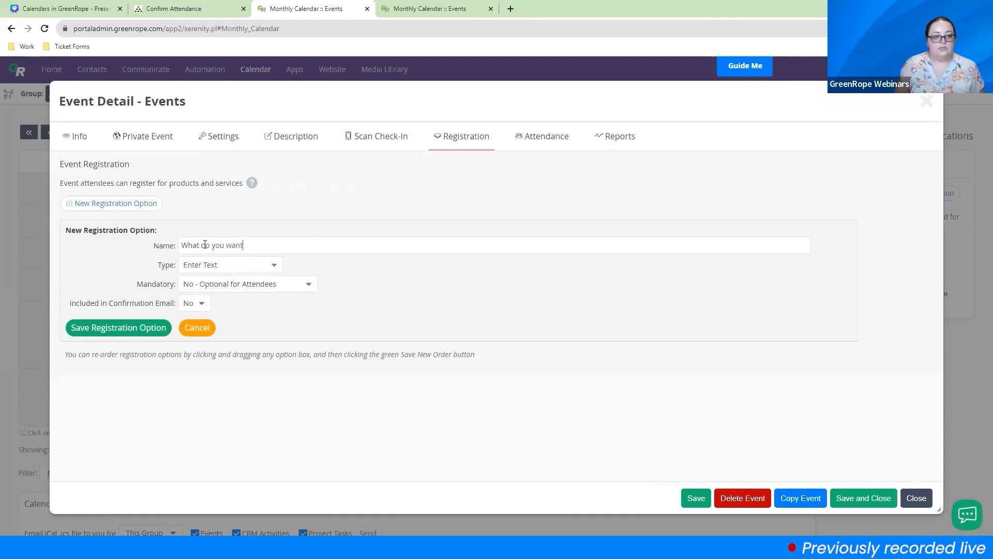
{"action": "type", "text": " to add to the agenda?"}
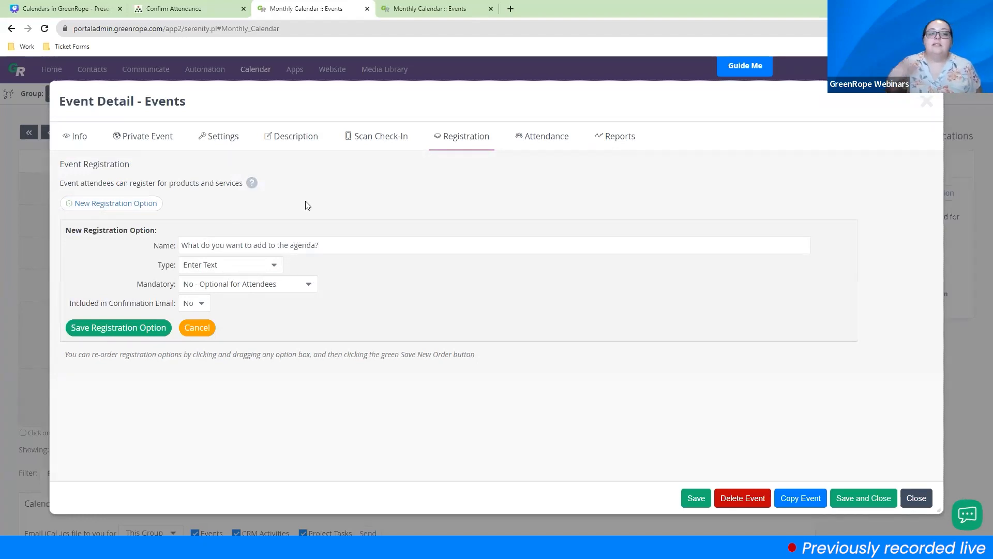
Look over the Team Meeting's Confirm Attendance page, from the event details to the registration and comments area
{"action": "left_click", "coordinate": [217, 11]}
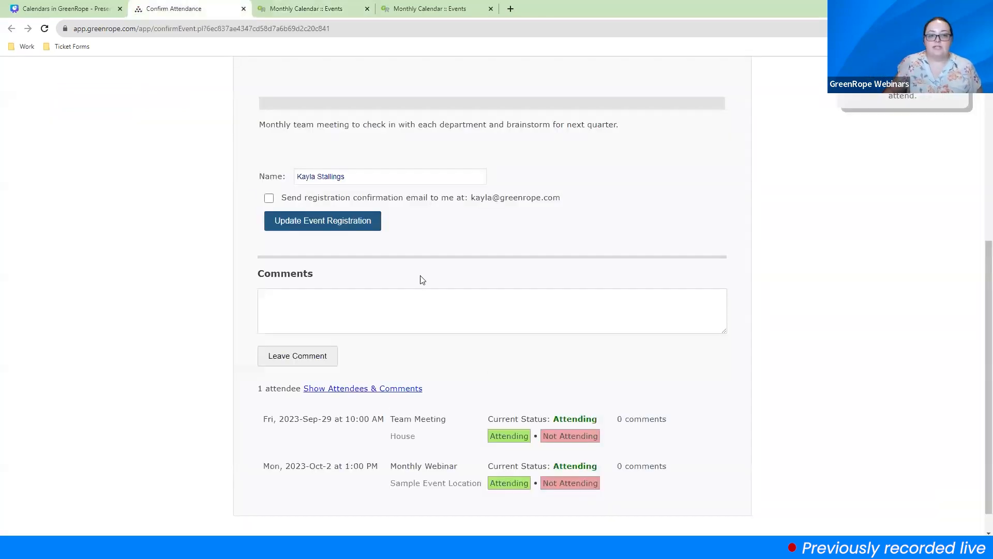
{"action": "scroll", "coordinate": [424, 280], "scroll_direction": "up", "scroll_amount": 5}
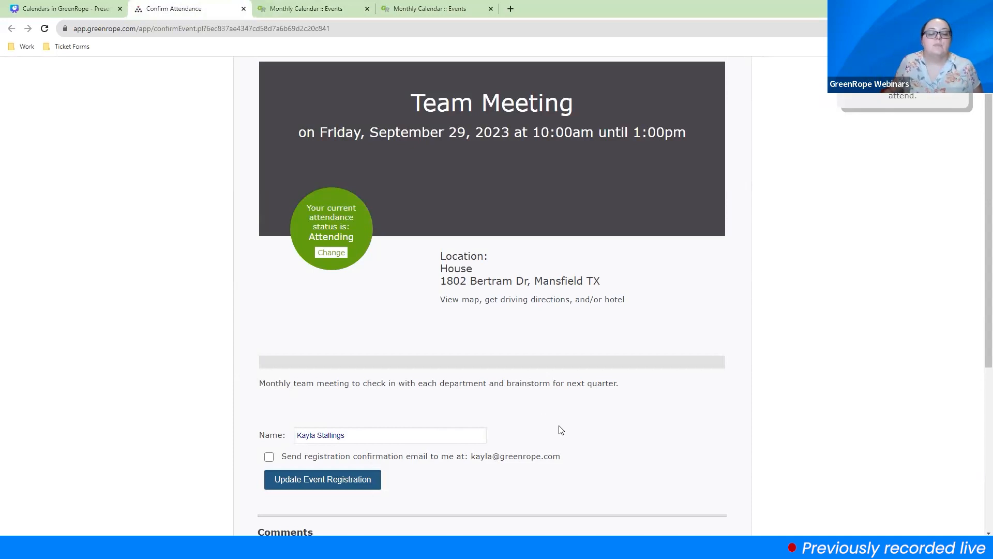
{"action": "scroll", "coordinate": [559, 430], "scroll_direction": "down", "scroll_amount": 5}
{"action": "left_click", "coordinate": [358, 6]}
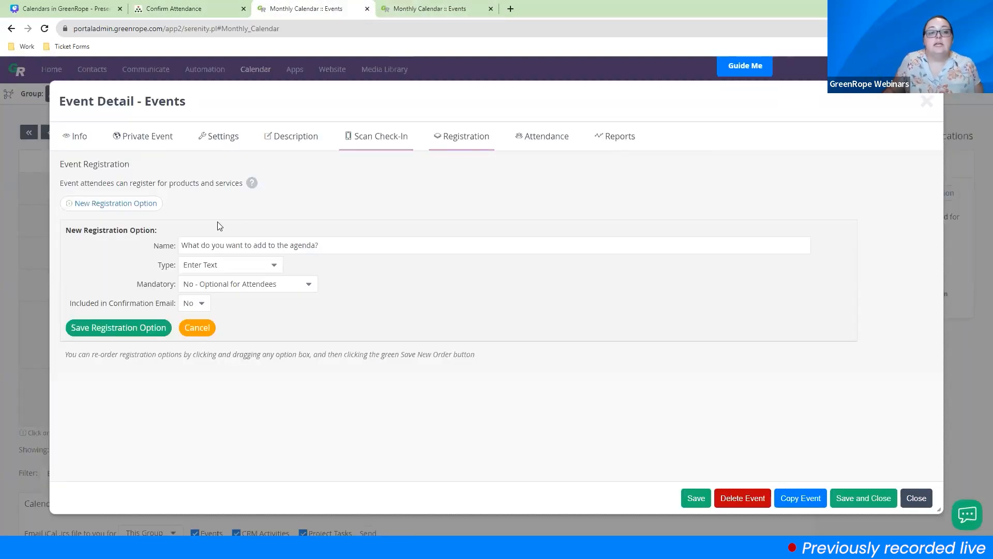
Try the Contact Data Field type for the agenda registration option and return it to Enter Text
{"action": "left_click", "coordinate": [245, 270]}
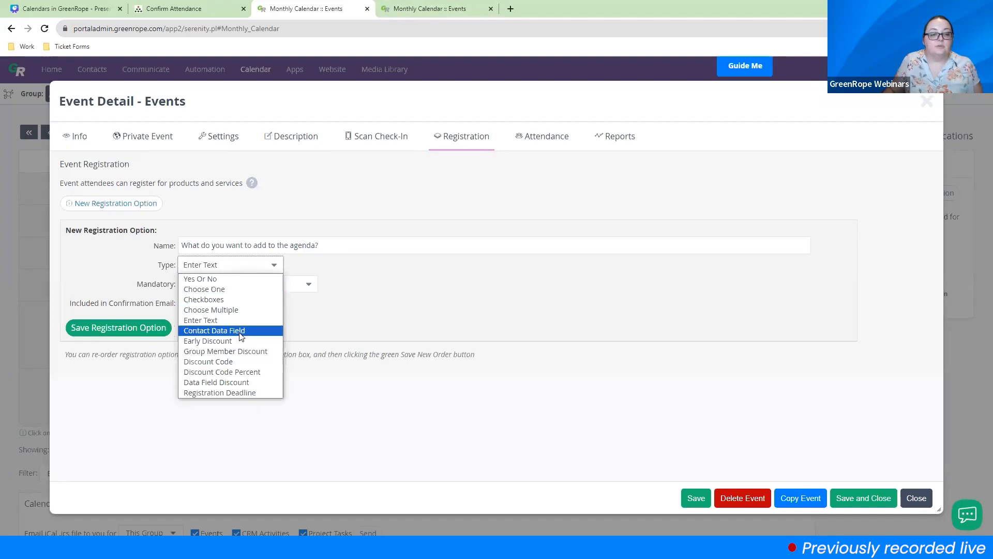
{"action": "left_click", "coordinate": [243, 327]}
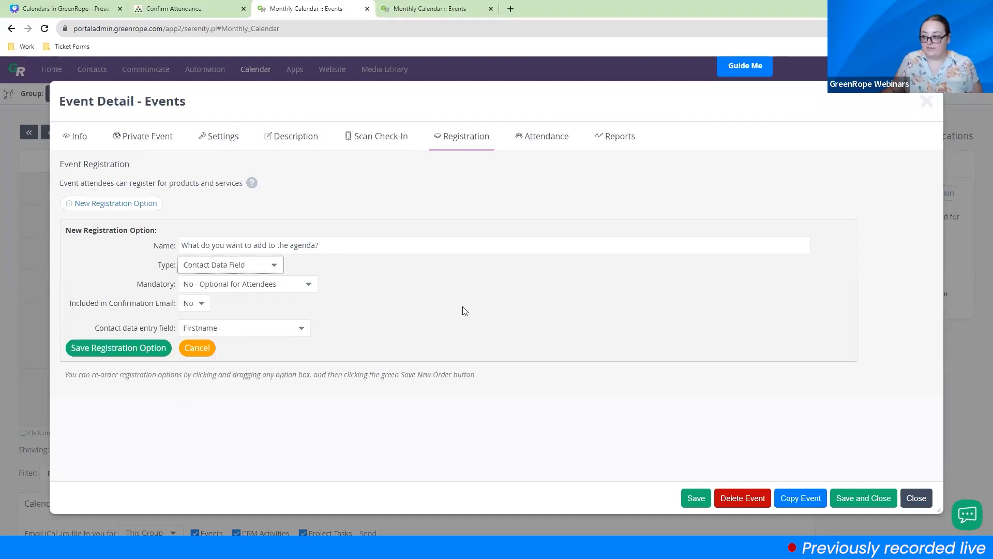
{"action": "left_click", "coordinate": [273, 266]}
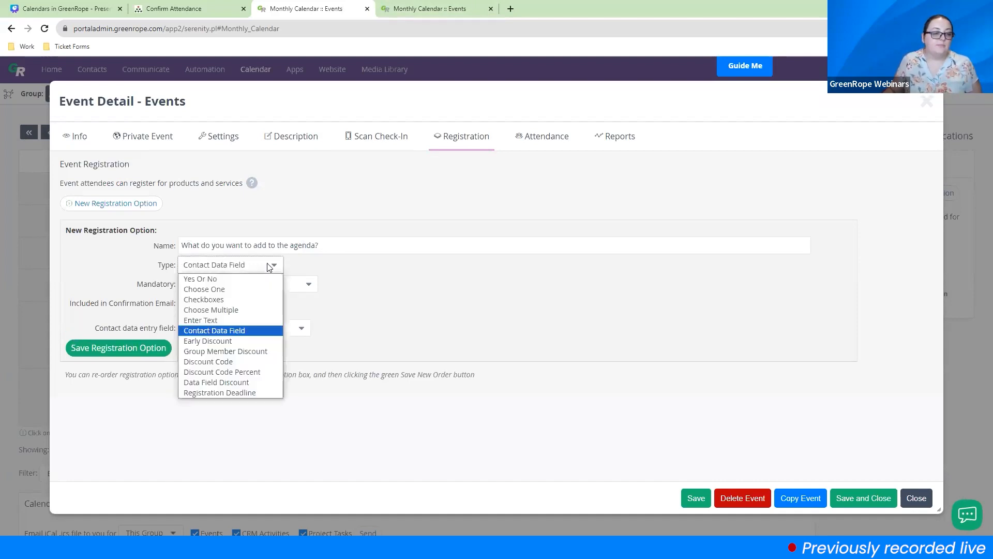
{"action": "left_click", "coordinate": [243, 321]}
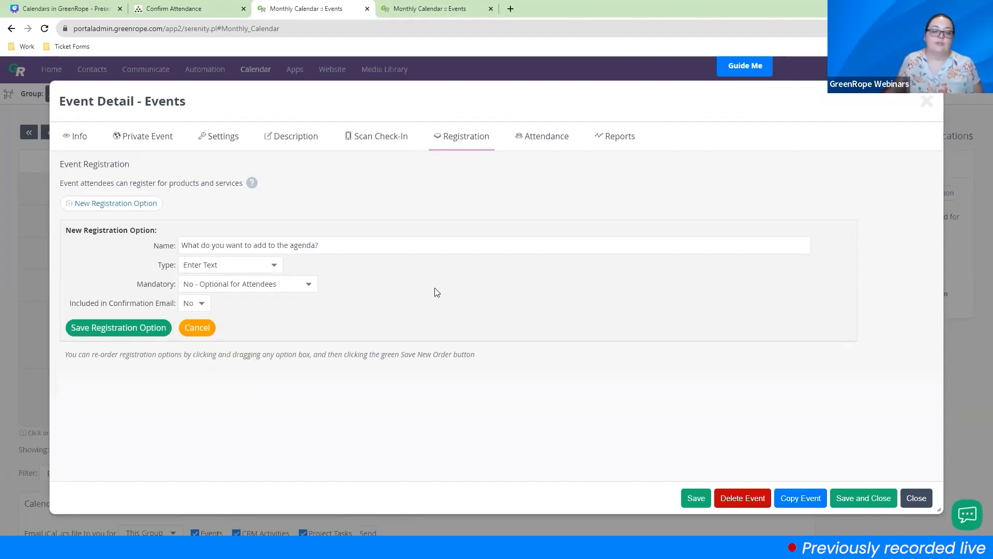
Check the attendee's RSVP page for the Team Meeting again and return to the unsaved registration option
{"action": "left_click", "coordinate": [182, 8]}
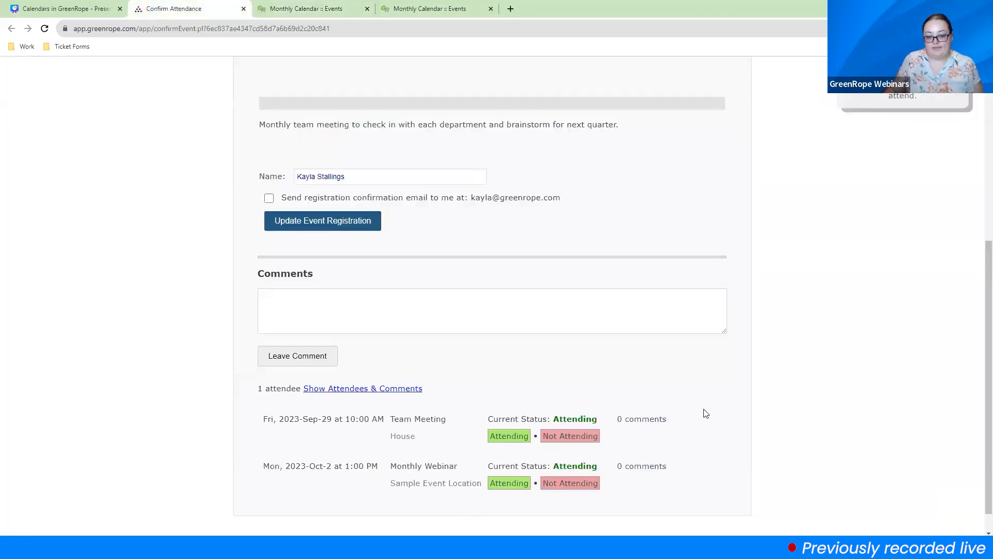
{"action": "scroll", "coordinate": [706, 413], "scroll_direction": "up", "scroll_amount": 6}
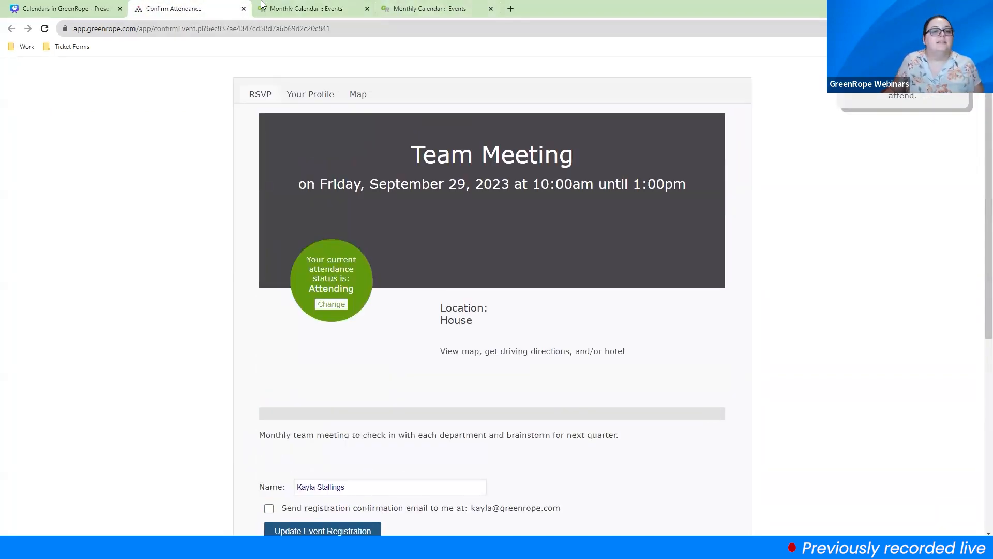
{"action": "left_click", "coordinate": [319, 9]}
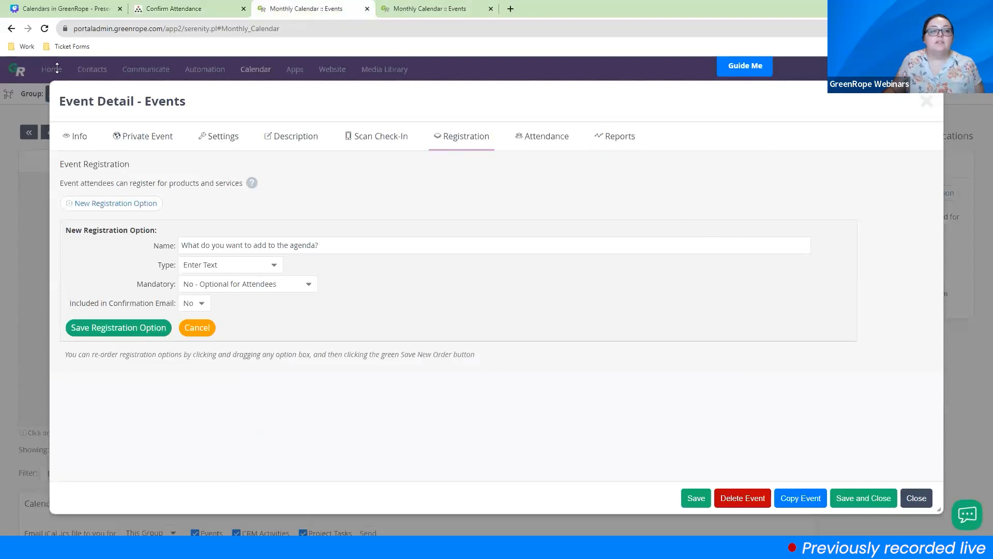
Switch to the Calendars in GreenRope presentation, show it full screen and advance past the Describe Event slide
{"action": "left_click", "coordinate": [62, 9]}
{"action": "left_click", "coordinate": [899, 72]}
{"action": "left_click", "coordinate": [807, 369]}
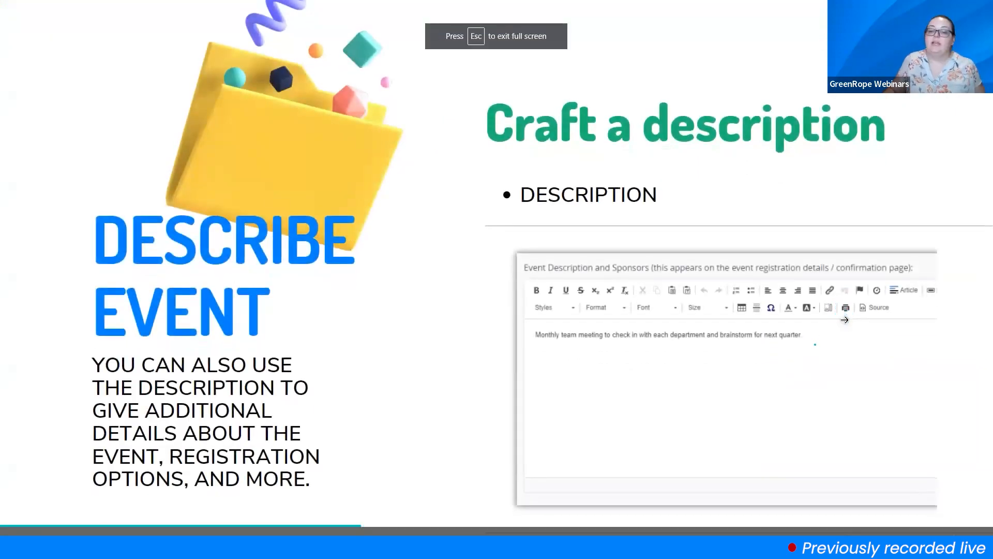
{"action": "left_click", "coordinate": [878, 308]}
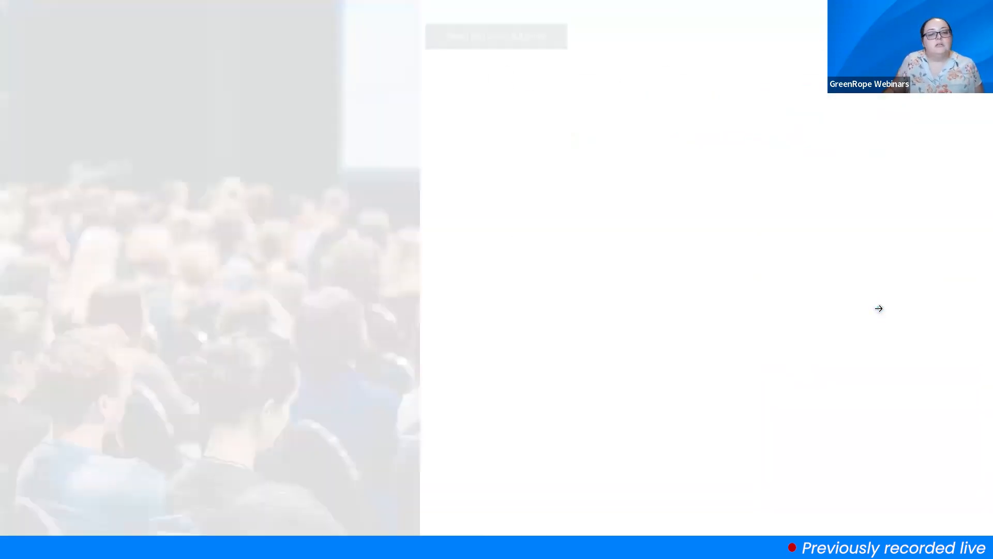
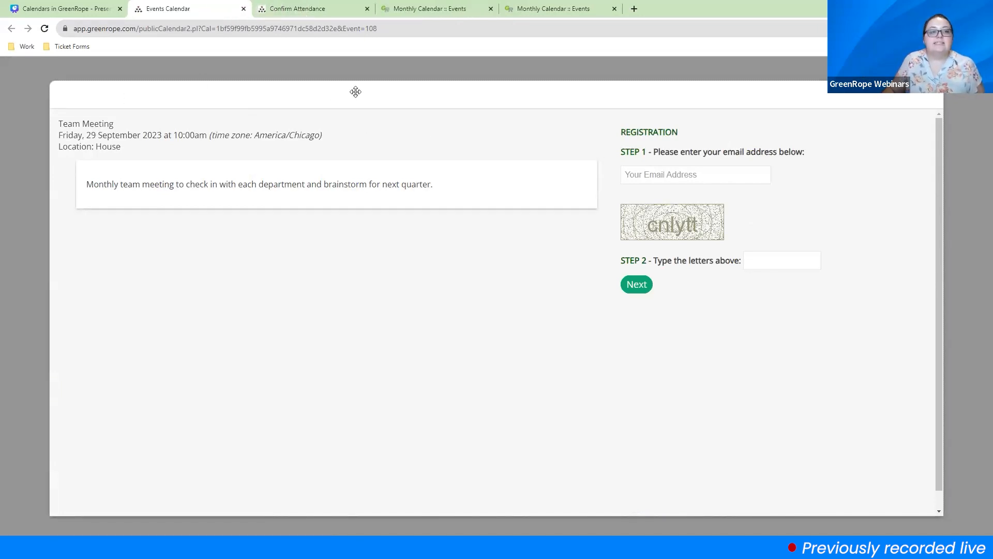
Compare the Team Meeting's public registration page, with its email and captcha fields, with the Confirm Attendance page
{"action": "left_click", "coordinate": [710, 179]}
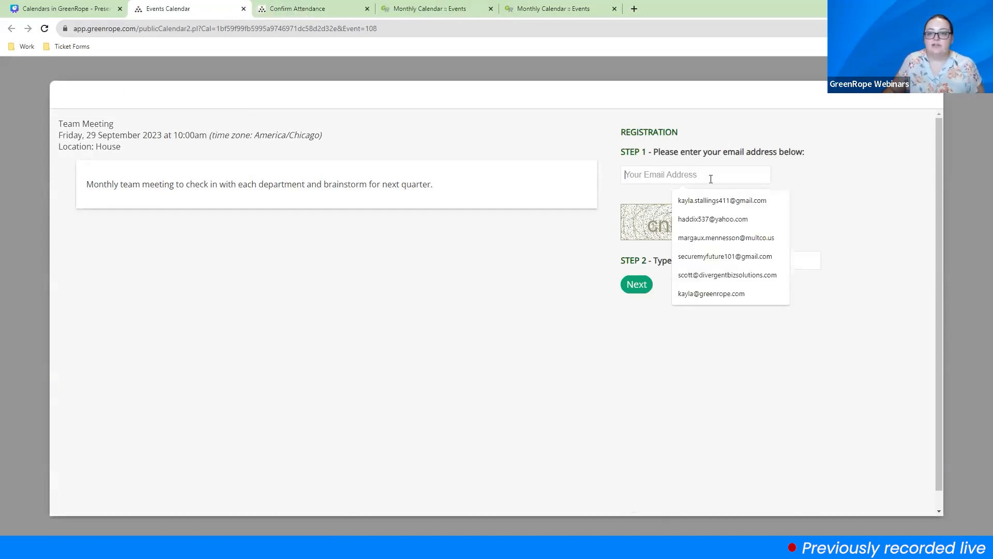
{"action": "left_click", "coordinate": [634, 210]}
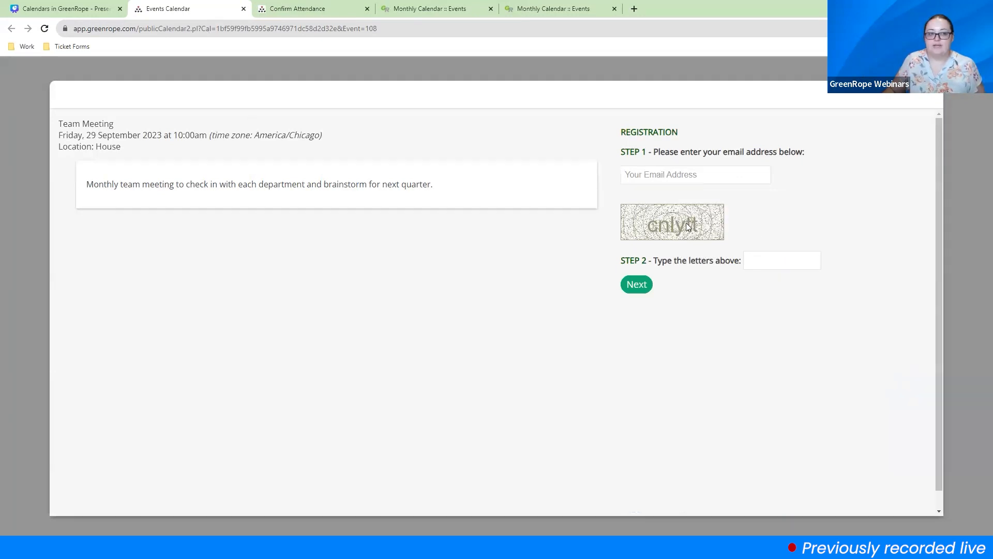
{"action": "left_click", "coordinate": [290, 10]}
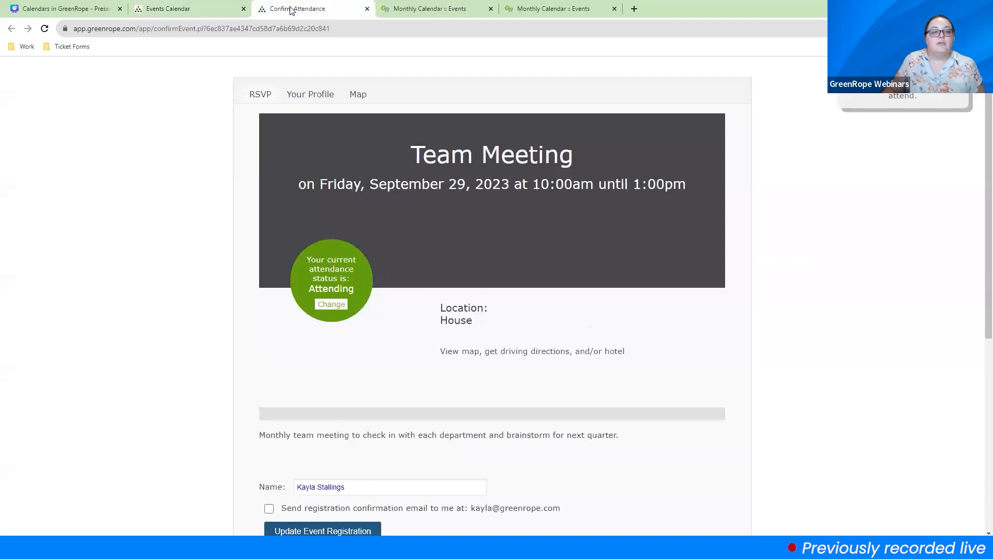
{"action": "left_click", "coordinate": [418, 10]}
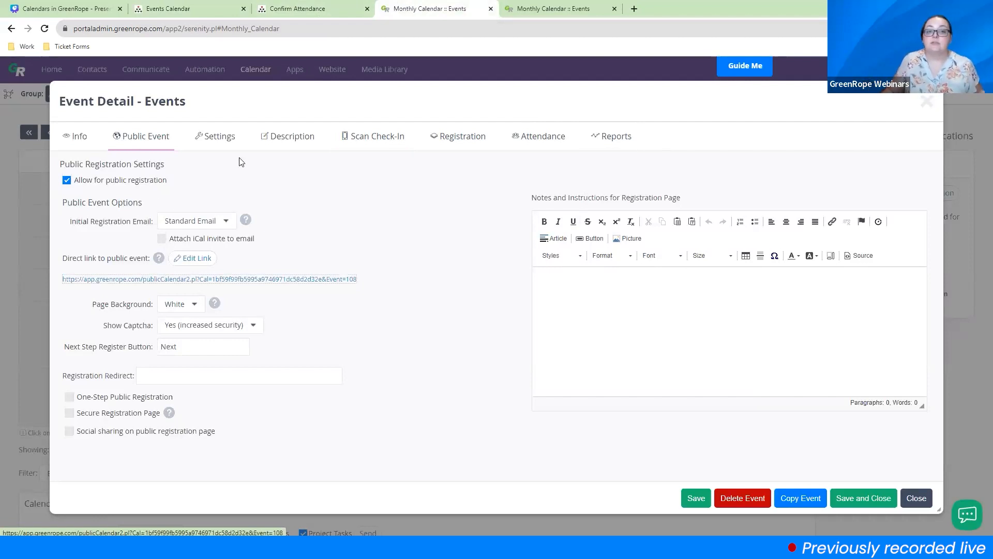
{"action": "left_click", "coordinate": [167, 7]}
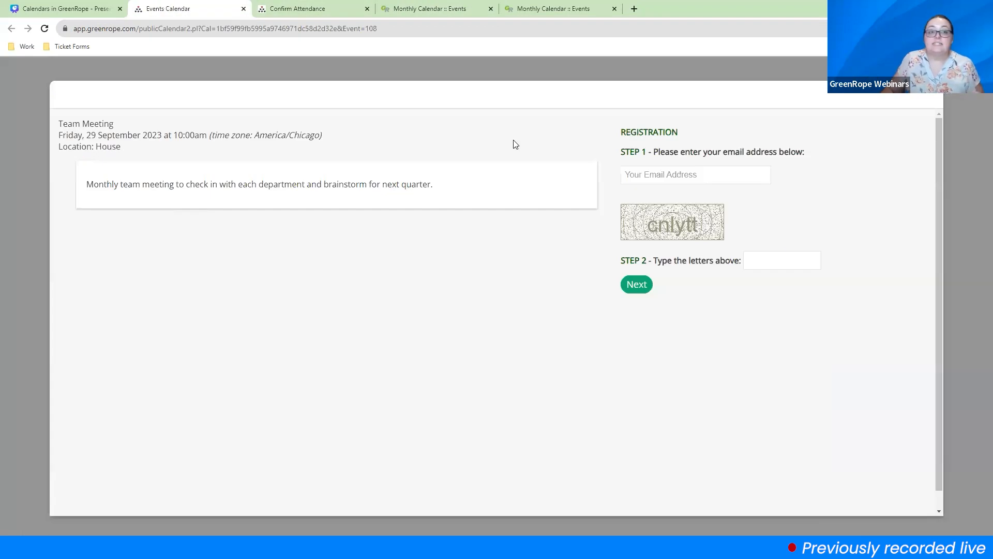
{"action": "left_click", "coordinate": [303, 6]}
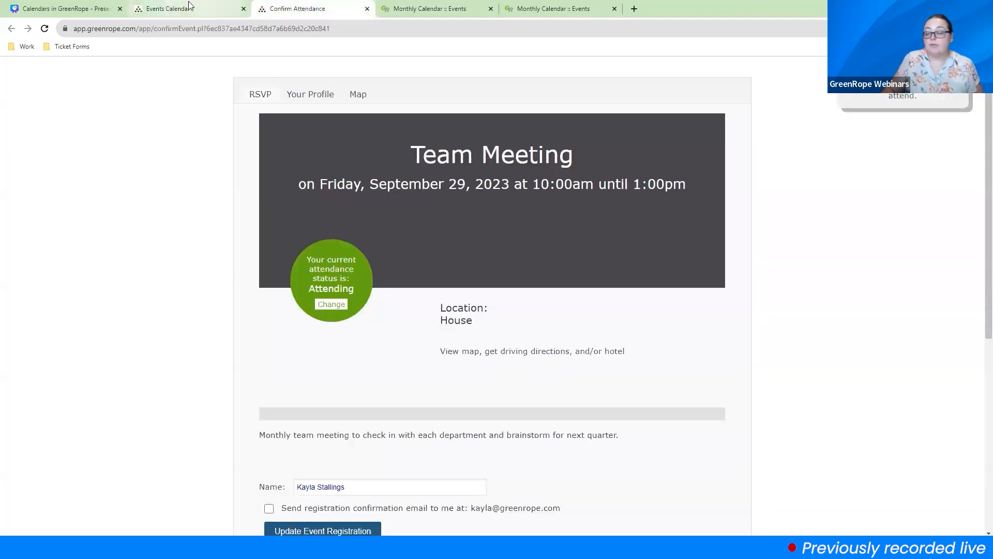
{"action": "left_click", "coordinate": [189, 7]}
Examine the Initial Registration Email setting of the Team Meeting against its public registration page
{"action": "left_click", "coordinate": [404, 7]}
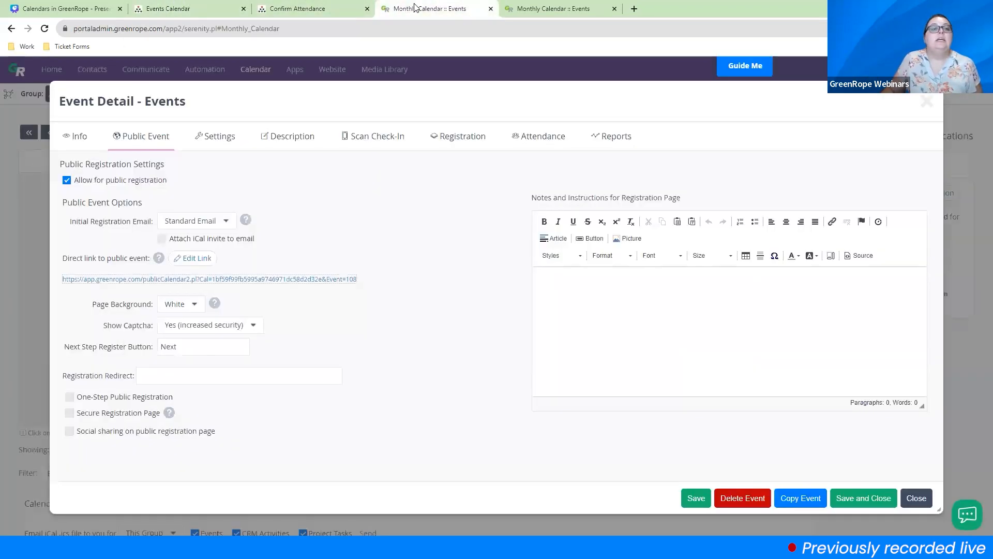
{"action": "left_click_drag", "start_coordinate": [71, 221], "coordinate": [156, 221]}
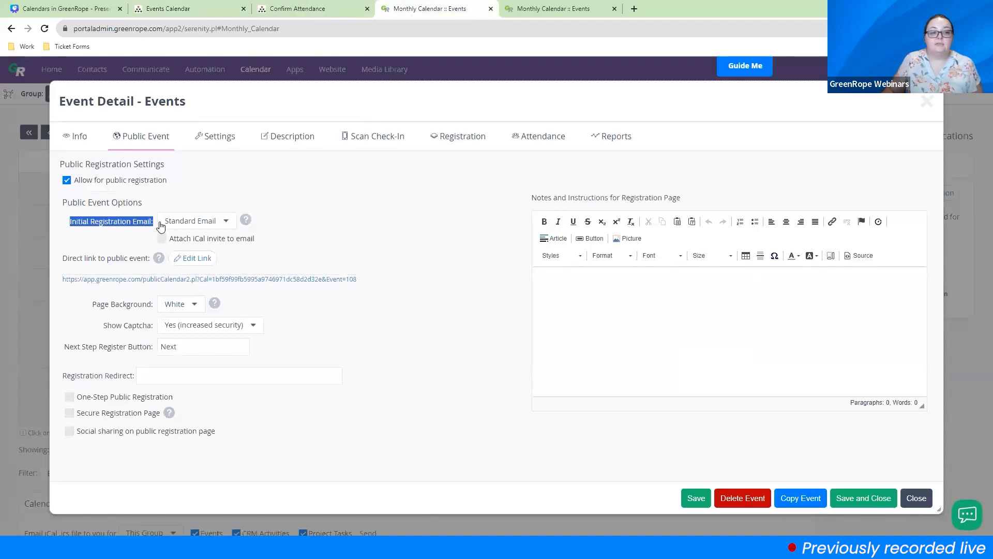
{"action": "left_click", "coordinate": [217, 10]}
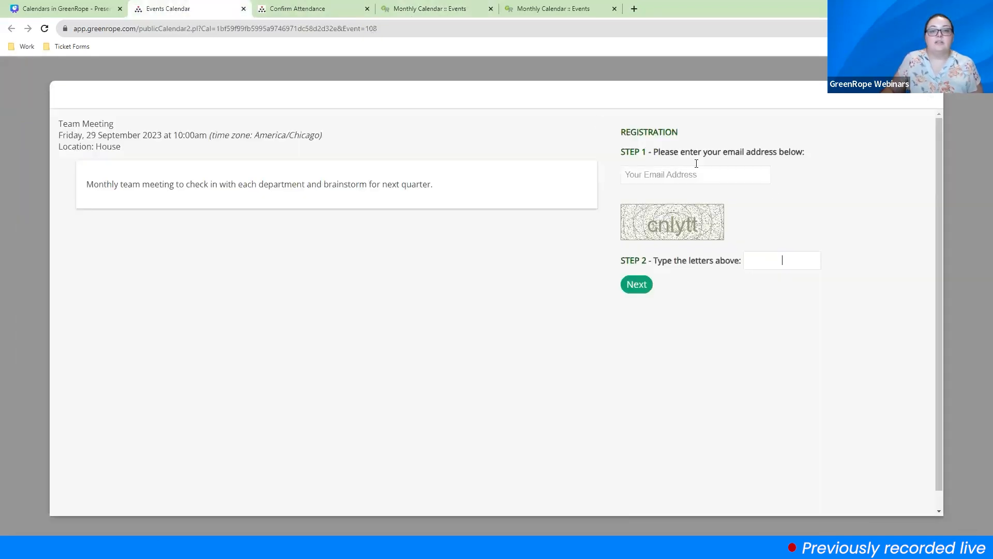
{"action": "left_click", "coordinate": [464, 15]}
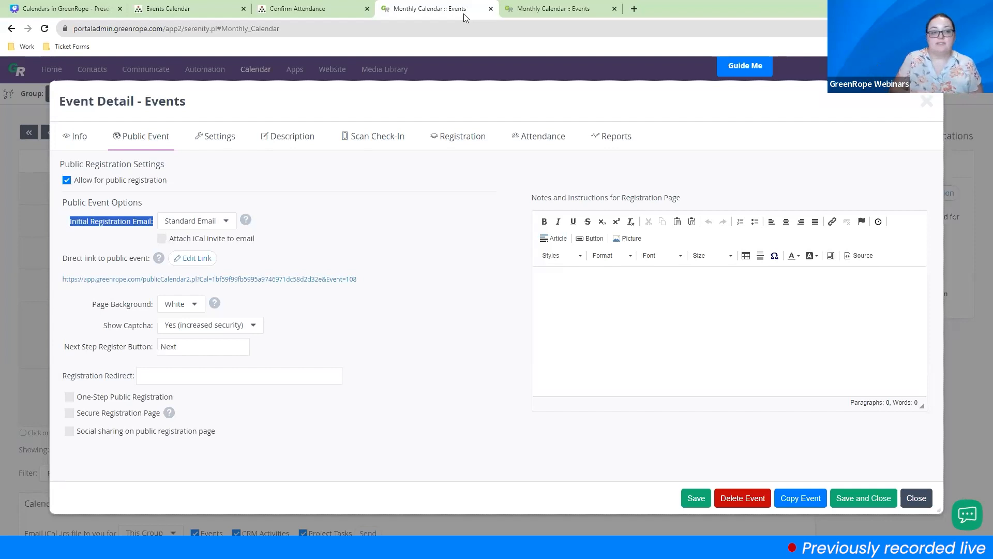
Enable One-Step Public Registration for the Team Meeting and set Show Captcha to No (ease of use)
{"action": "mouse_move", "coordinate": [305, 372]}
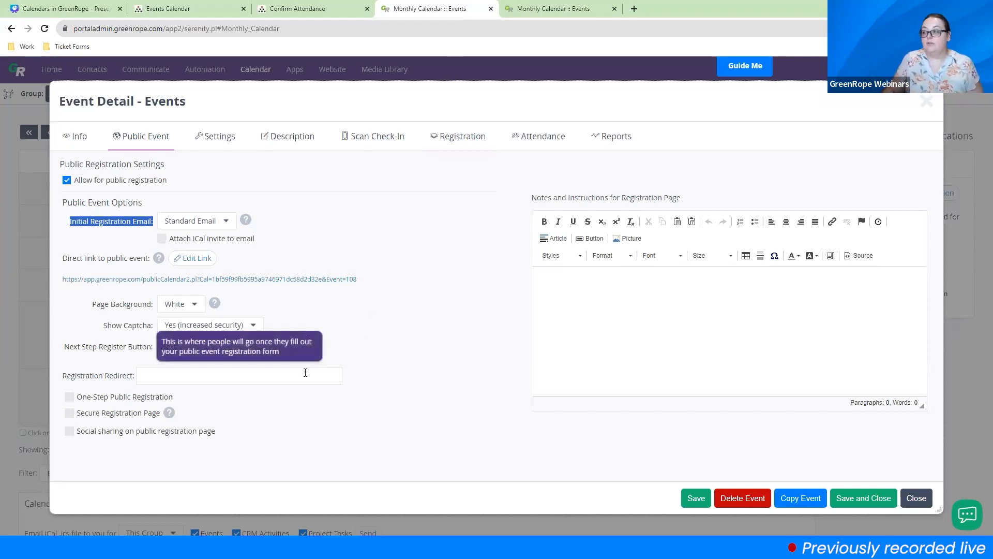
{"action": "left_click", "coordinate": [70, 398]}
{"action": "left_click", "coordinate": [69, 398]}
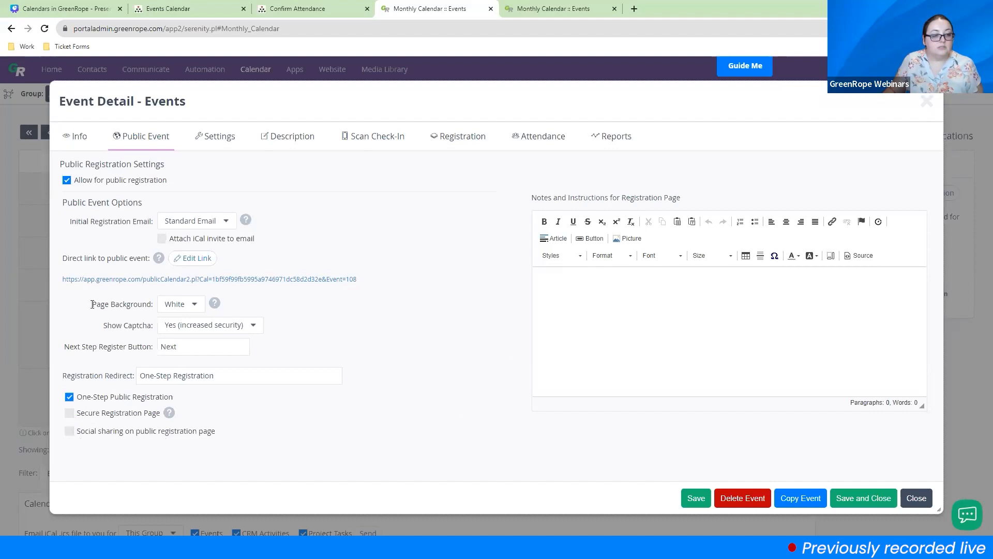
{"action": "left_click_drag", "start_coordinate": [104, 325], "coordinate": [155, 326]}
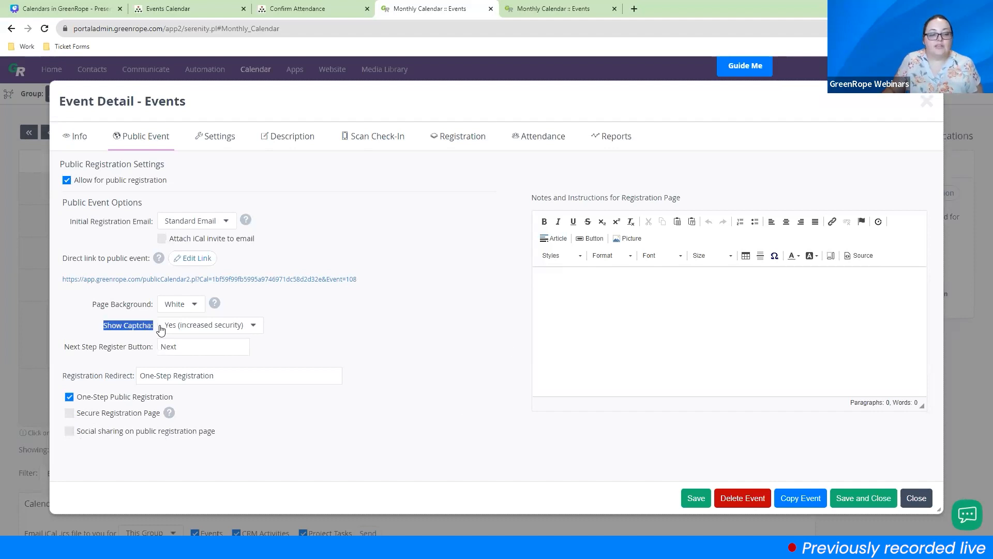
{"action": "left_click", "coordinate": [247, 329]}
{"action": "left_click", "coordinate": [233, 362]}
{"action": "left_click", "coordinate": [408, 321]}
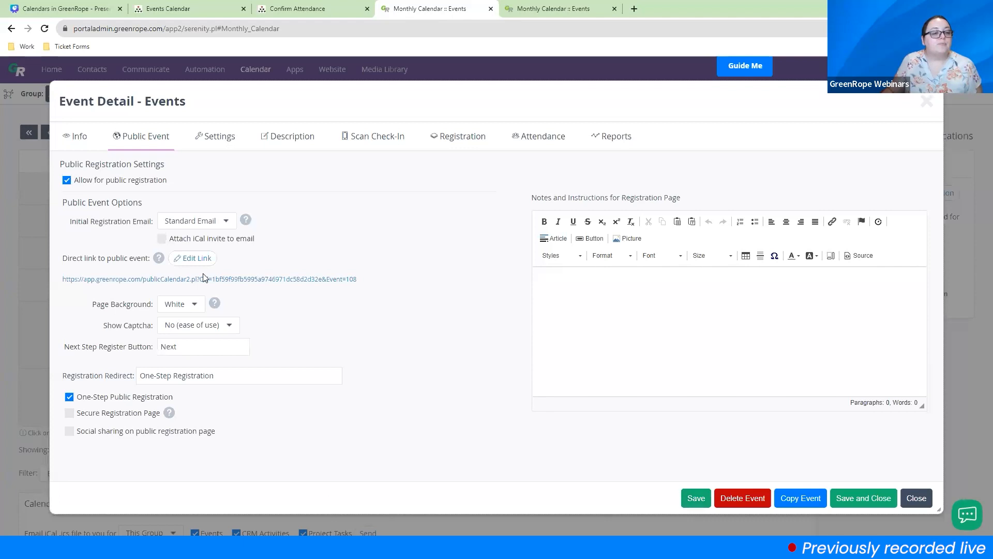
Review the Page Background choices for the public event against its registration page, keeping White
{"action": "left_click_drag", "start_coordinate": [89, 306], "coordinate": [157, 308]}
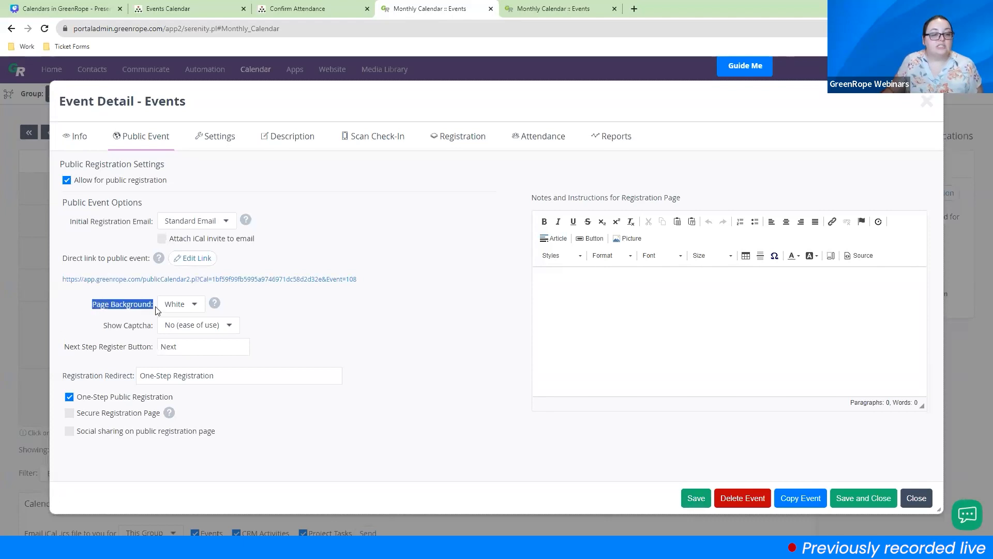
{"action": "left_click", "coordinate": [207, 7]}
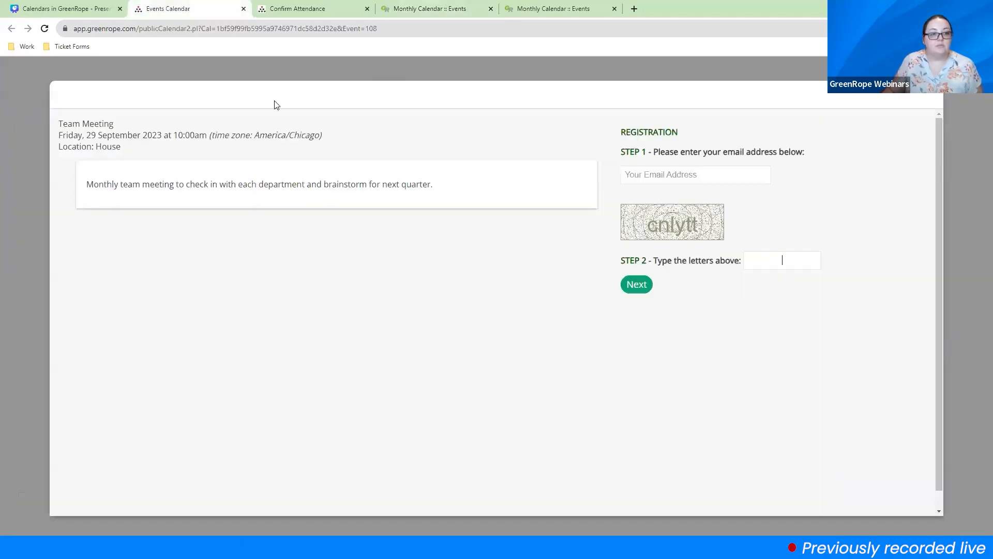
{"action": "left_click", "coordinate": [554, 9]}
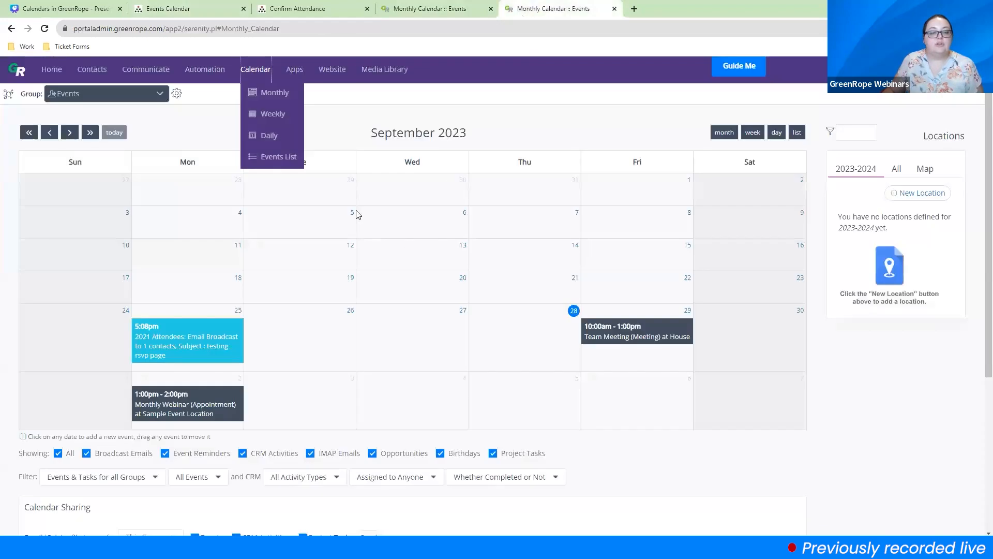
{"action": "left_click", "coordinate": [416, 8]}
{"action": "left_click", "coordinate": [178, 308]}
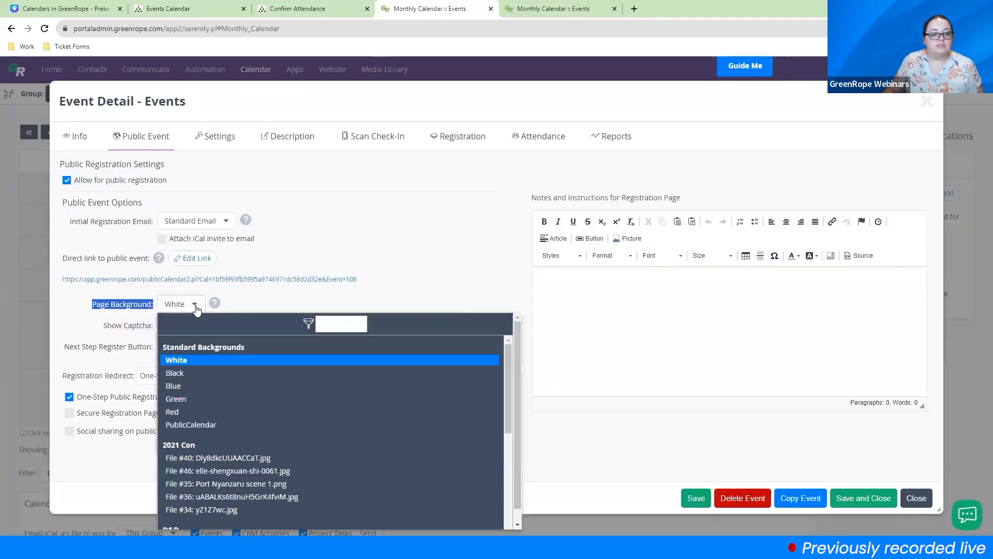
{"action": "left_click", "coordinate": [437, 222]}
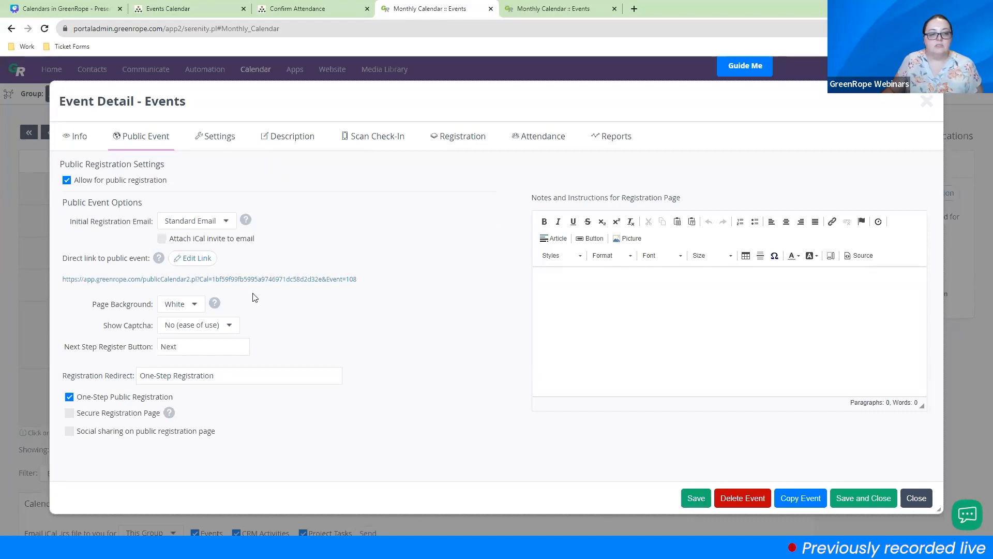
{"action": "left_click", "coordinate": [194, 305]}
{"action": "left_click", "coordinate": [422, 262]}
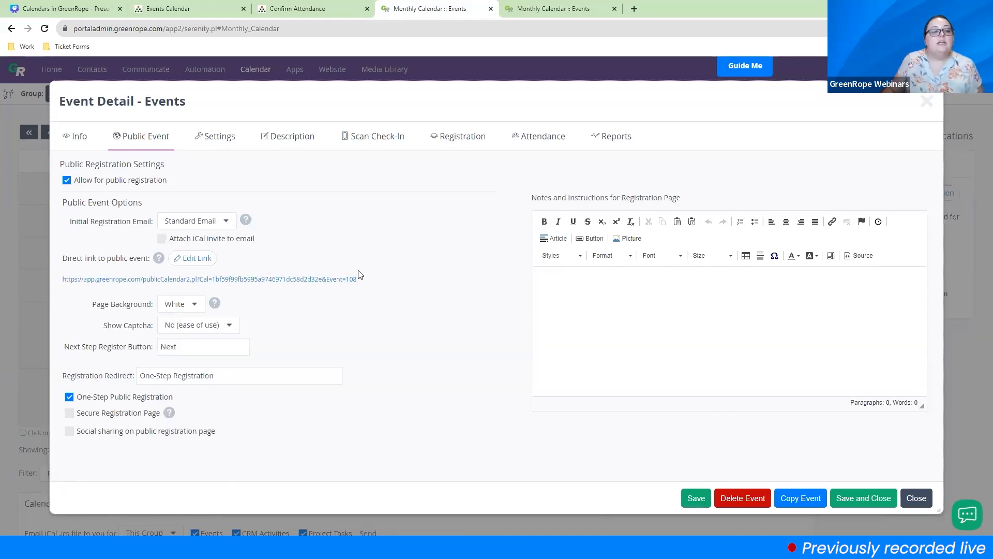
Compare the Next Step Register Button label with the button on the public registration page
{"action": "double_click", "coordinate": [215, 348]}
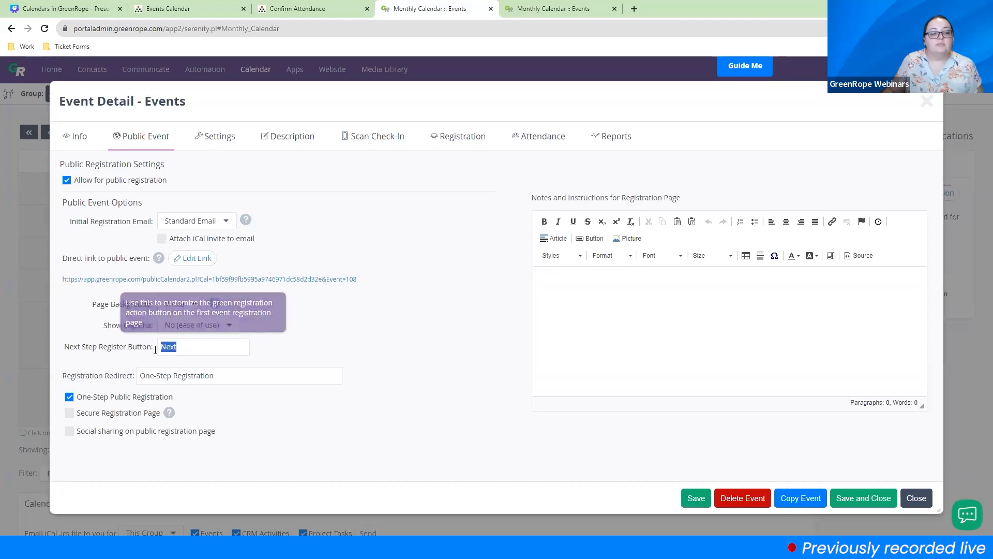
{"action": "left_click", "coordinate": [208, 10]}
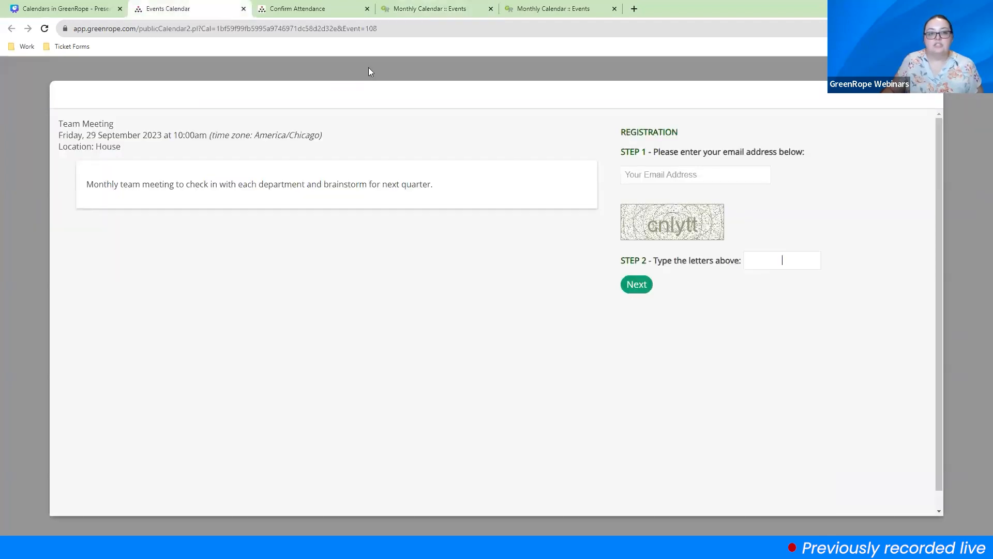
{"action": "left_click", "coordinate": [311, 12]}
{"action": "left_click", "coordinate": [432, 8]}
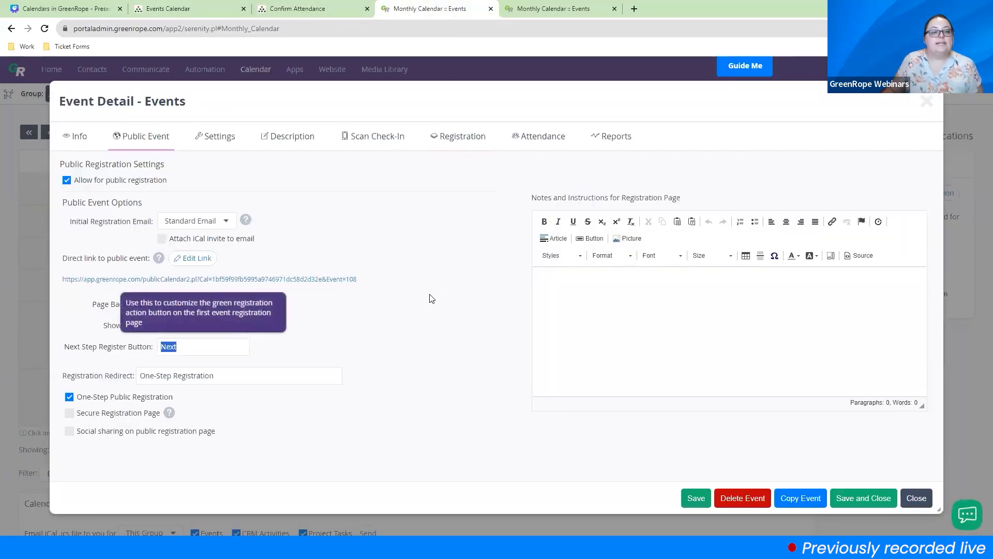
Enter "This meeting is now open to the public" as the registration page notes and save the event
{"action": "left_click", "coordinate": [626, 305]}
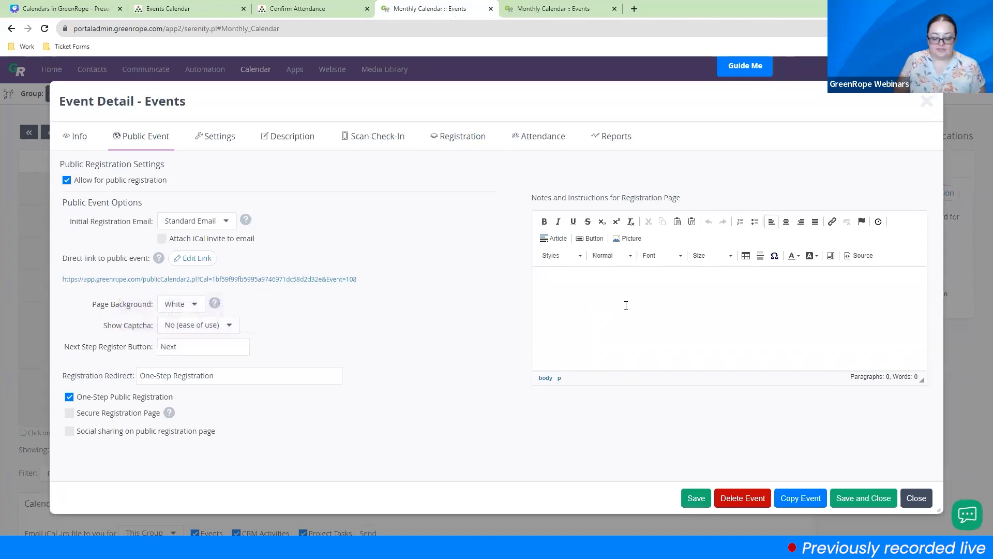
{"action": "type", "text": "This"}
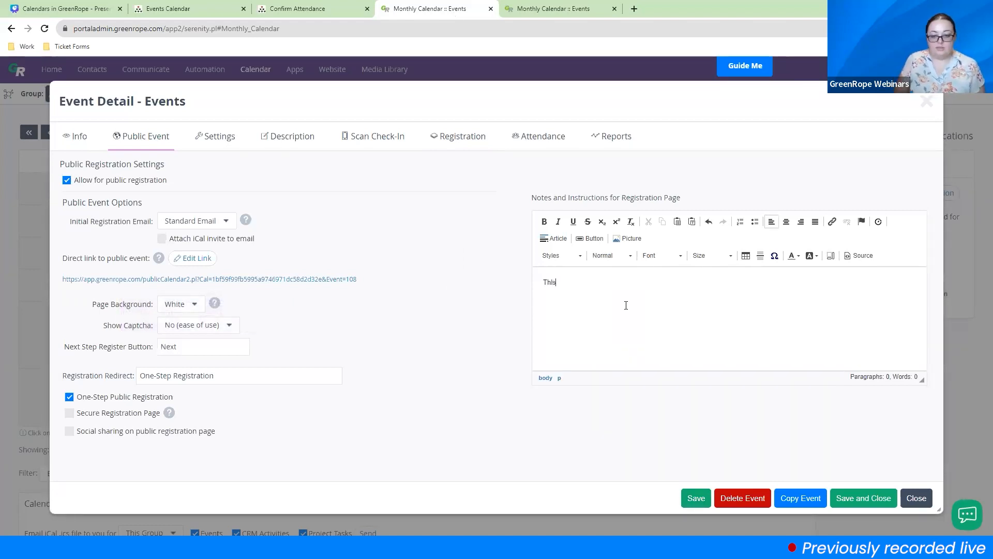
{"action": "type", "text": " meeting is now op"}
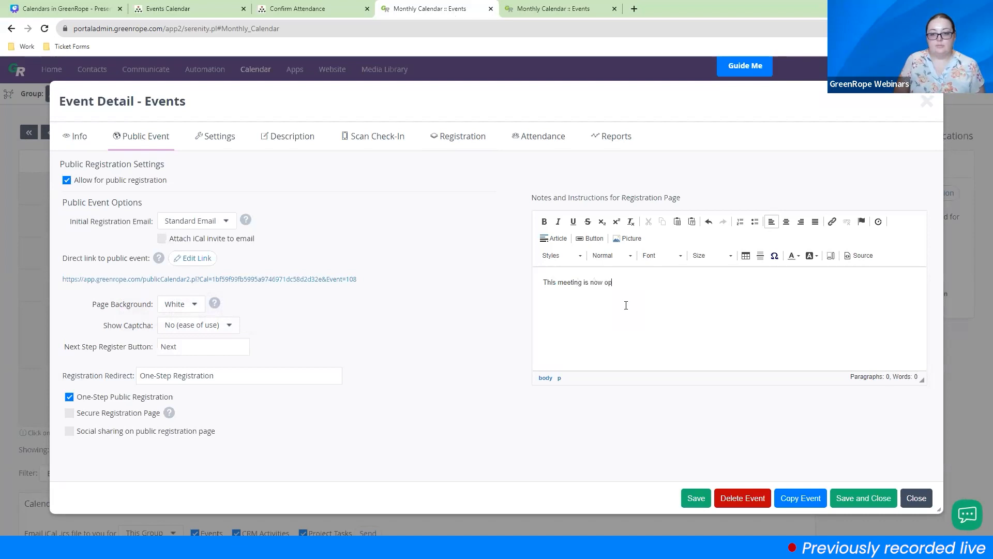
{"action": "type", "text": "en to the public"}
{"action": "left_click", "coordinate": [696, 497]}
Compare the notes on the public registration page with the description on the attendee's Confirm Attendance page
{"action": "left_click", "coordinate": [176, 8]}
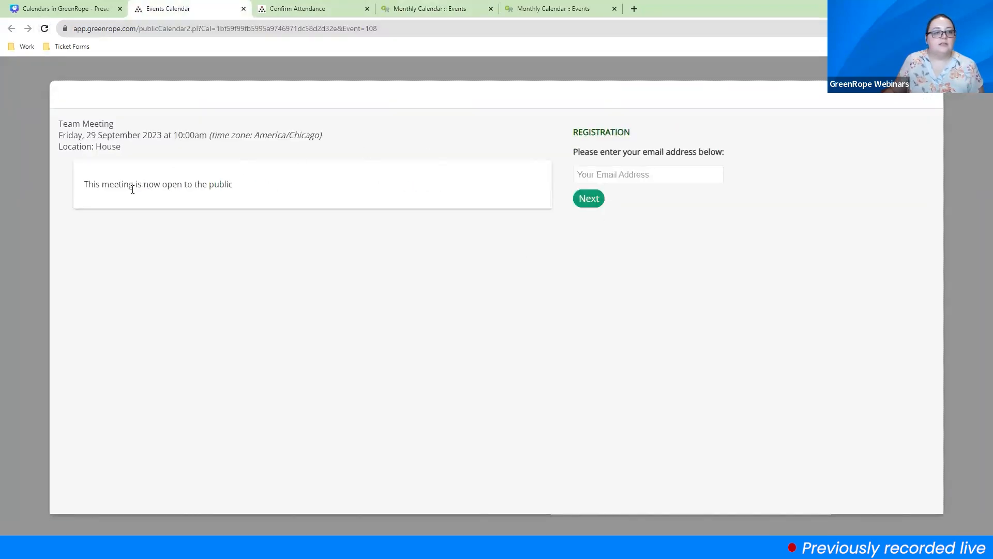
{"action": "triple_click", "coordinate": [223, 185]}
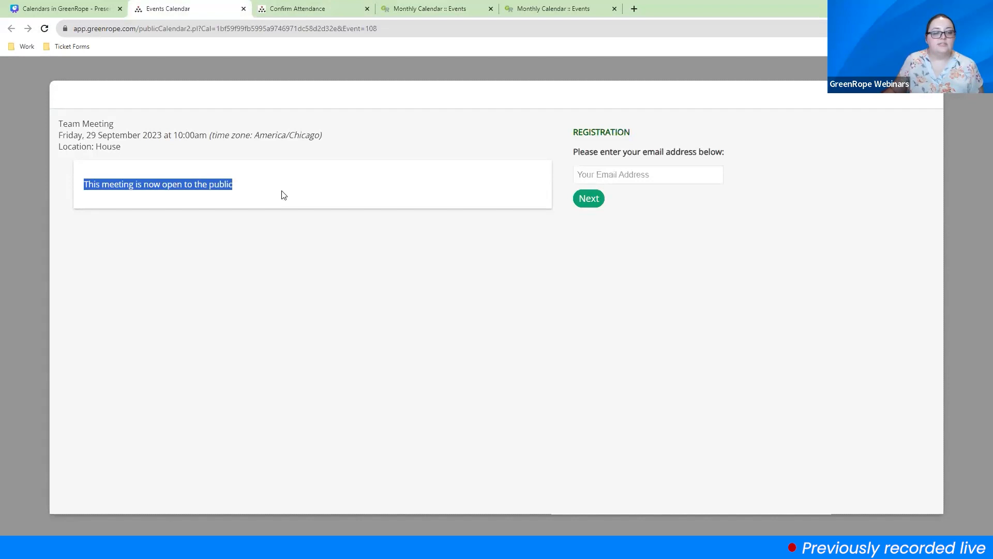
{"action": "left_click", "coordinate": [318, 9]}
{"action": "left_click", "coordinate": [434, 9]}
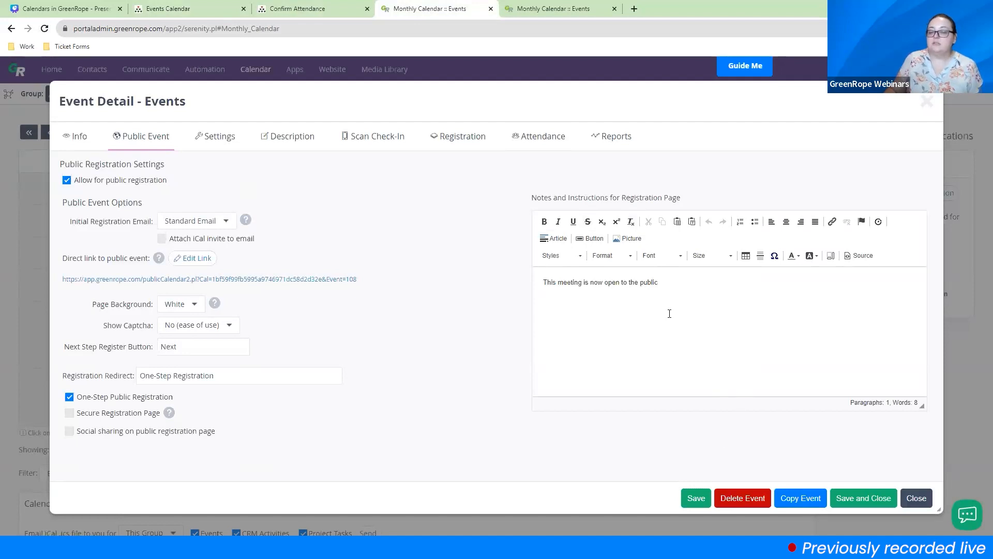
{"action": "left_click", "coordinate": [291, 4]}
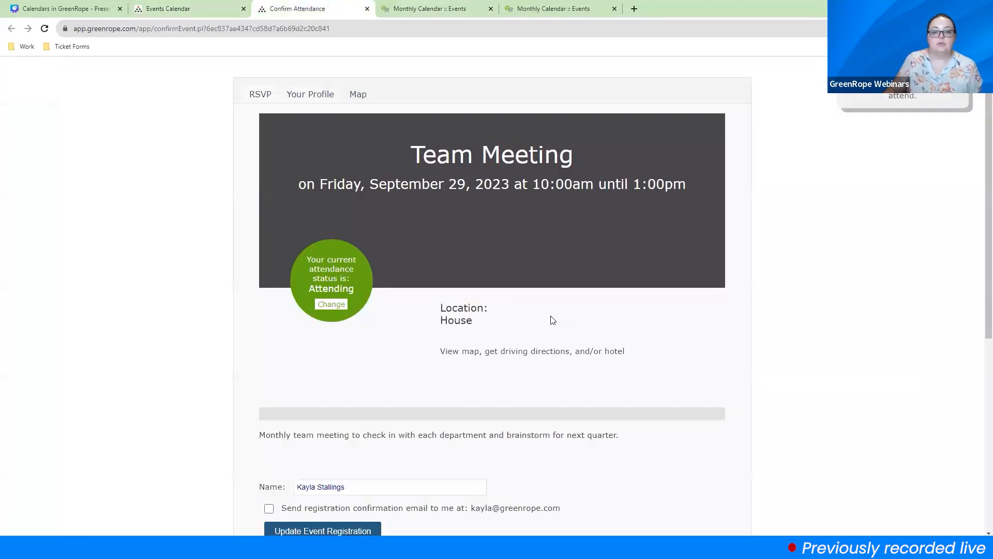
{"action": "left_click_drag", "start_coordinate": [457, 430], "coordinate": [617, 433]}
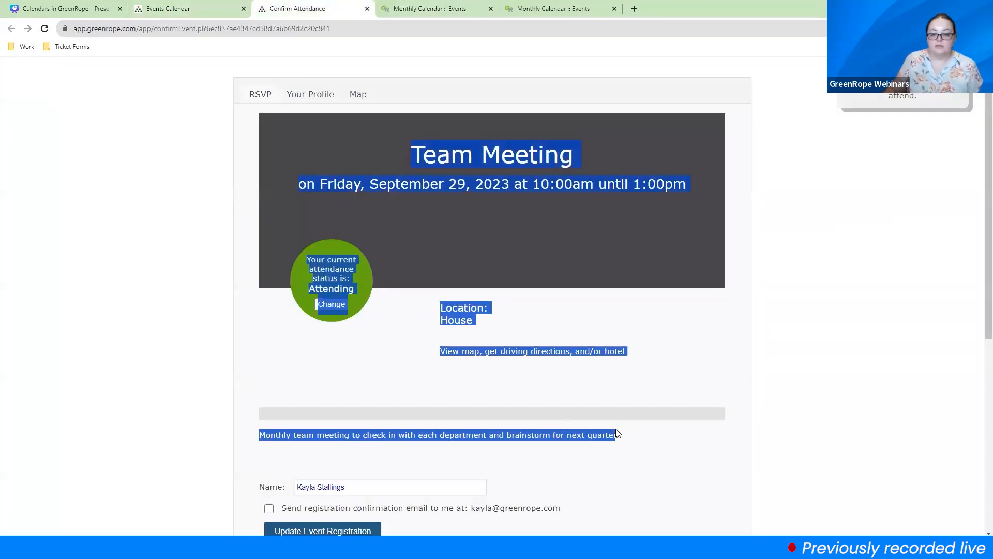
{"action": "left_click", "coordinate": [226, 8]}
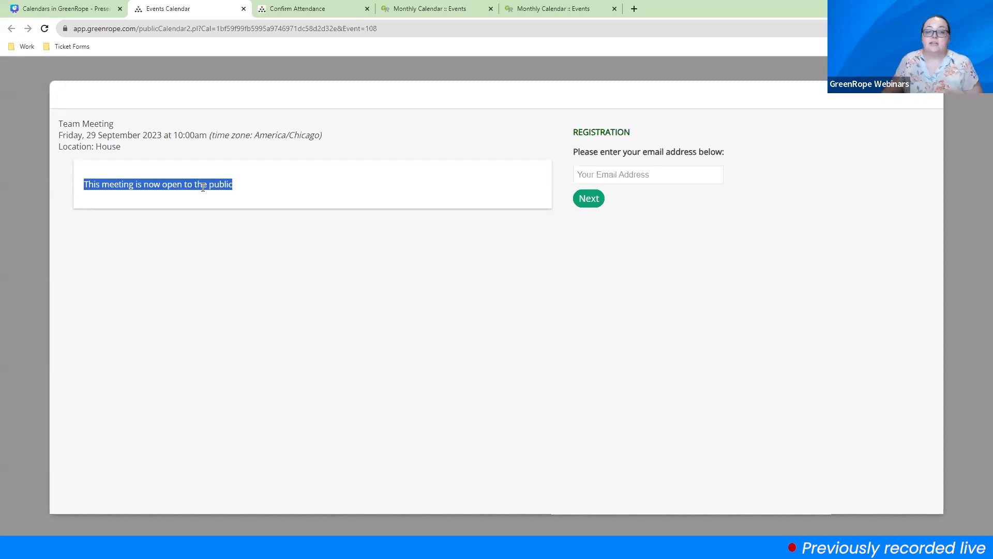
{"action": "left_click", "coordinate": [337, 278]}
{"action": "left_click", "coordinate": [316, 6]}
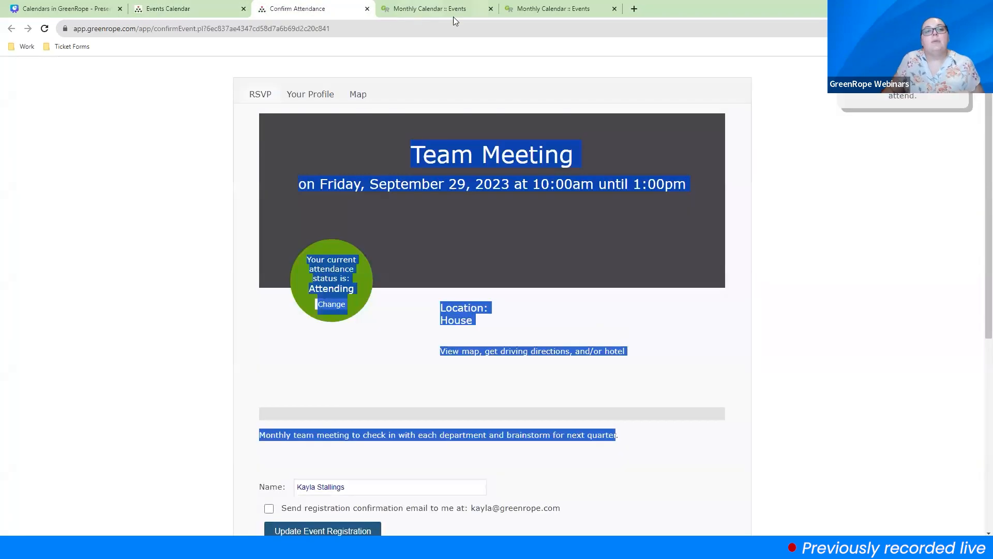
Save the optional Enter Text registration option "What do you want to add to the agenda?" and save the event
{"action": "left_click", "coordinate": [443, 9]}
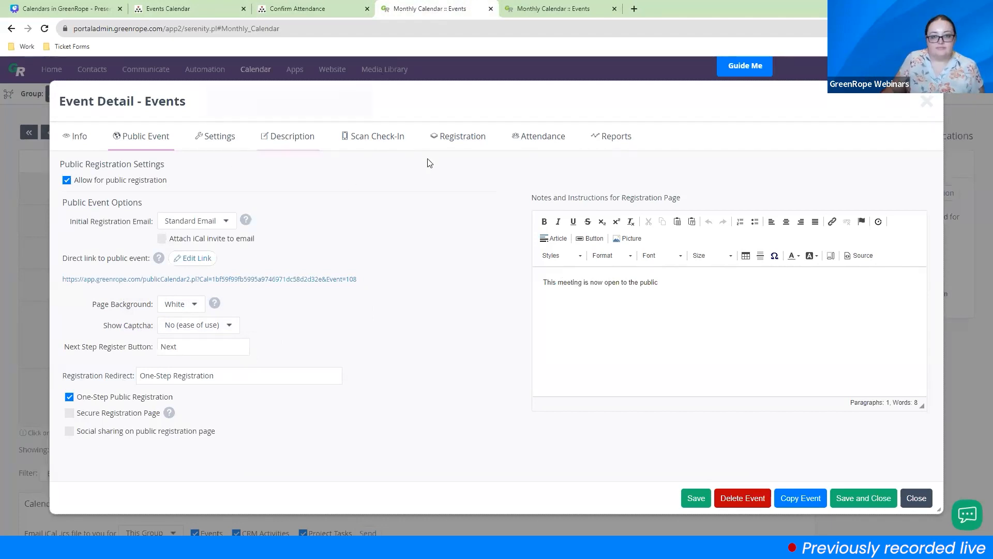
{"action": "left_click", "coordinate": [445, 137]}
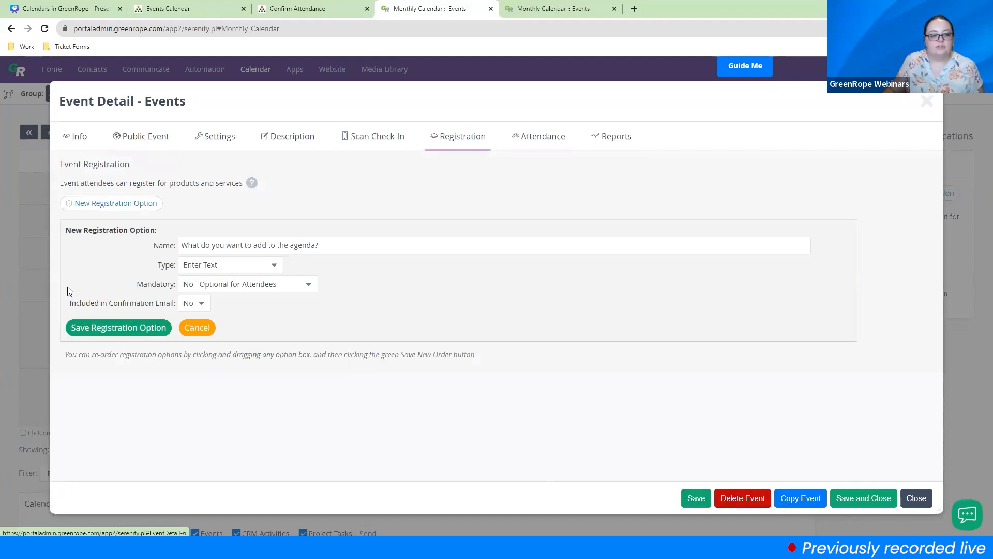
{"action": "left_click", "coordinate": [103, 328]}
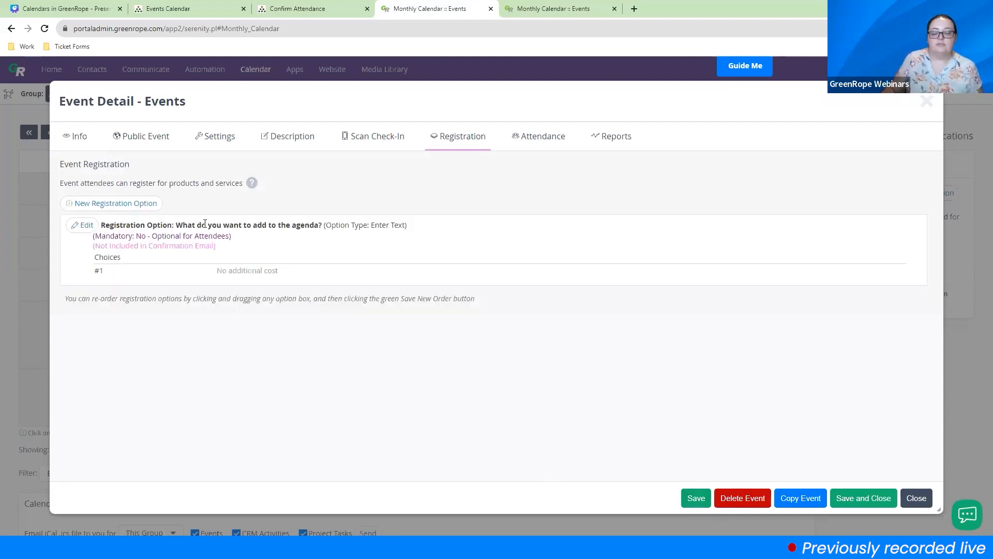
{"action": "left_click", "coordinate": [696, 504]}
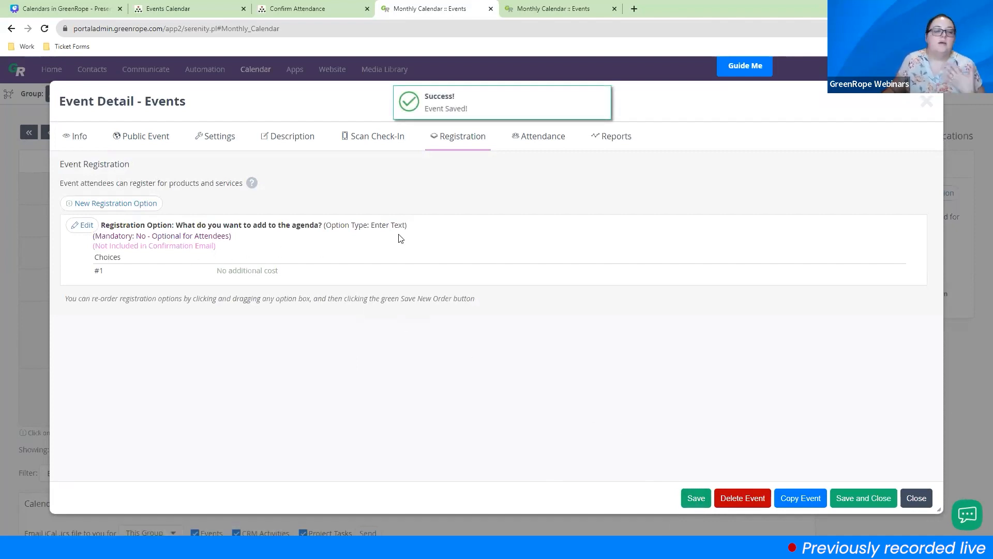
Reload the attendee's Confirm Attendance page to check for the agenda question, and close that page
{"action": "left_click", "coordinate": [288, 7]}
{"action": "left_click", "coordinate": [45, 29]}
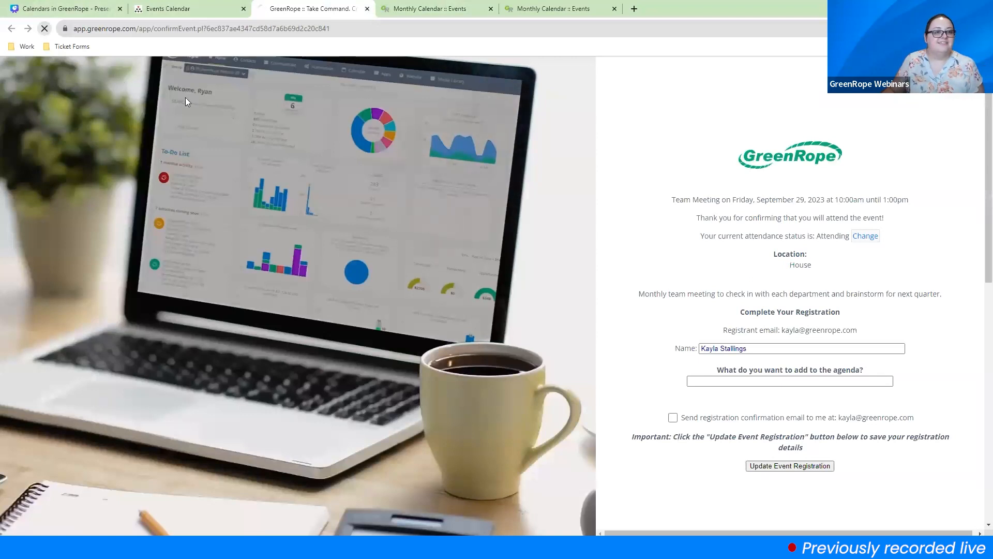
{"action": "key", "text": "ctrl+w"}
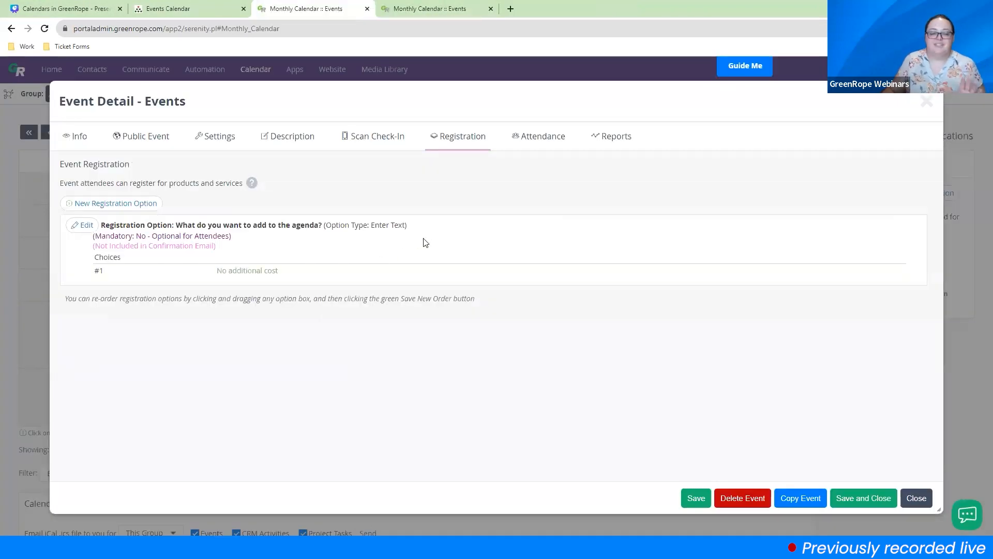
Fill in the attendee's e-mail on the public Team Meeting registration page and continue to the registration form
{"action": "left_click", "coordinate": [195, 9]}
{"action": "left_click", "coordinate": [661, 179]}
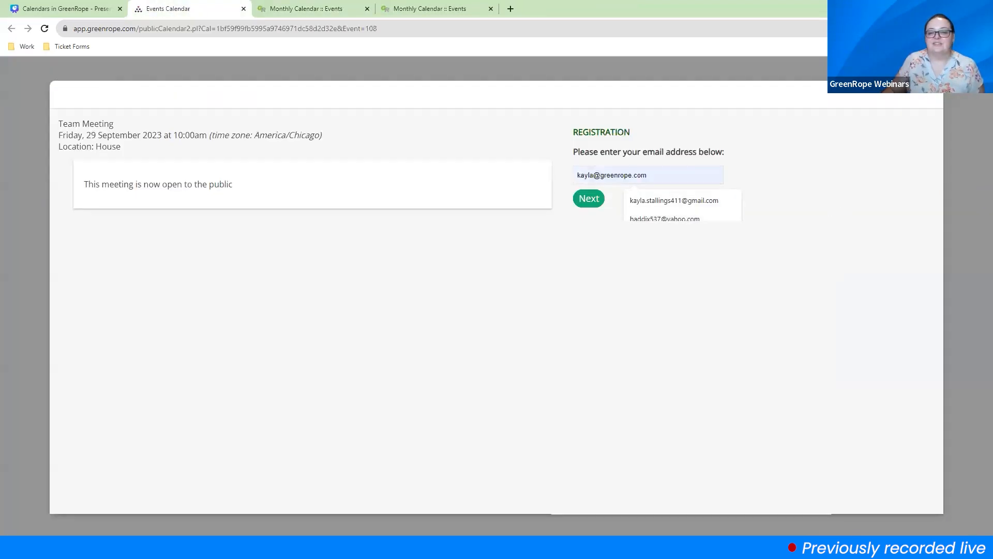
{"action": "left_click", "coordinate": [599, 198]}
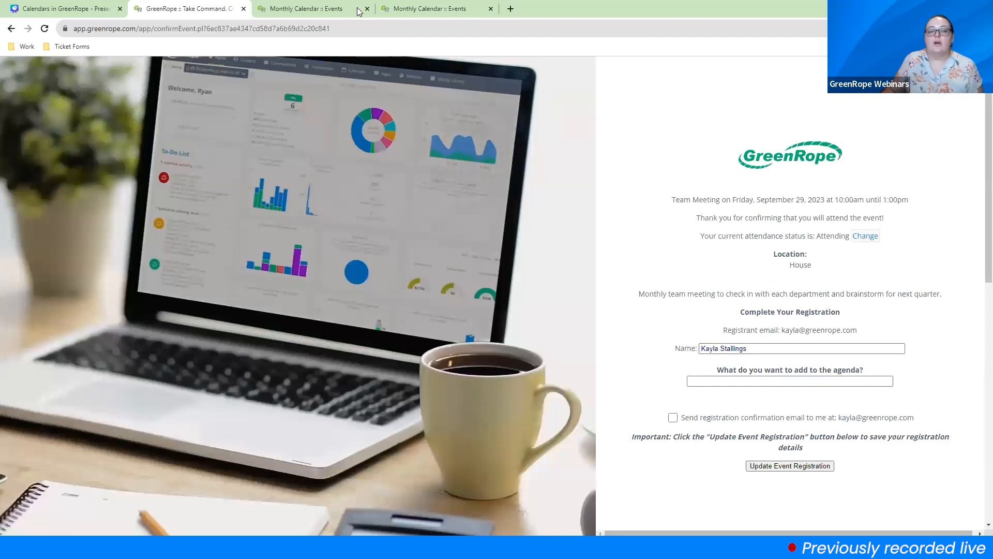
Set the Team Meeting event's RSVP page template to Default Template (Modern Gray) and save the event
{"action": "left_click", "coordinate": [315, 9]}
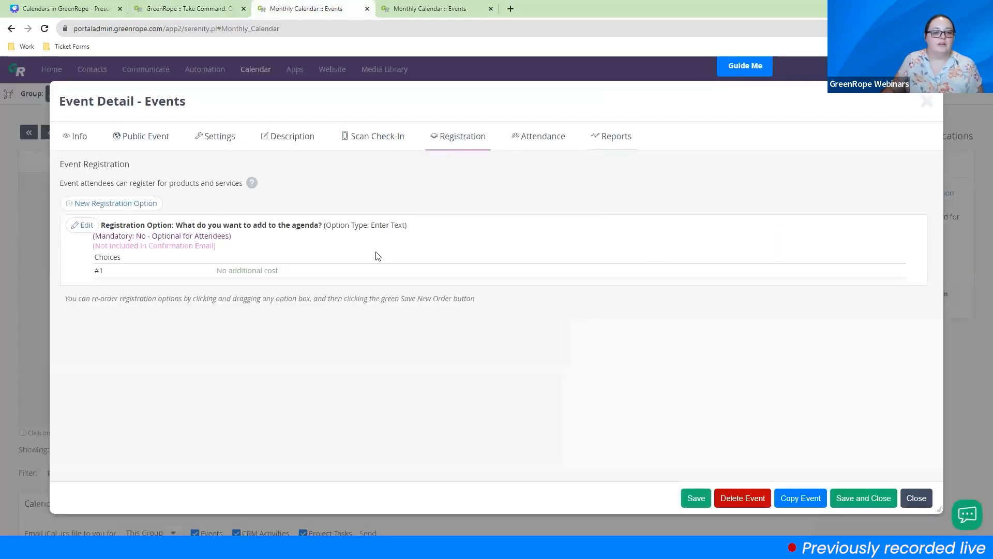
{"action": "left_click", "coordinate": [160, 140]}
{"action": "left_click", "coordinate": [231, 140]}
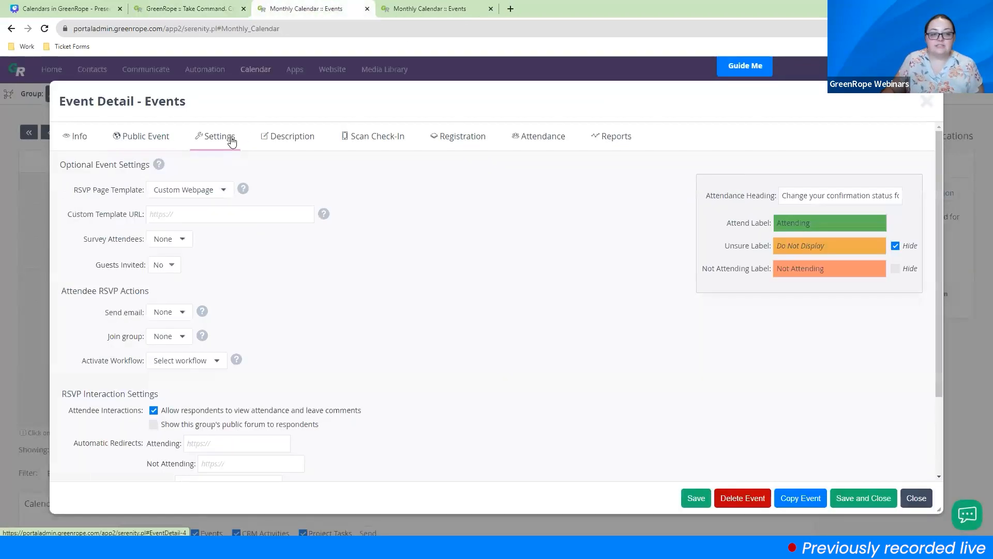
{"action": "left_click", "coordinate": [216, 190]}
{"action": "left_click", "coordinate": [207, 212]}
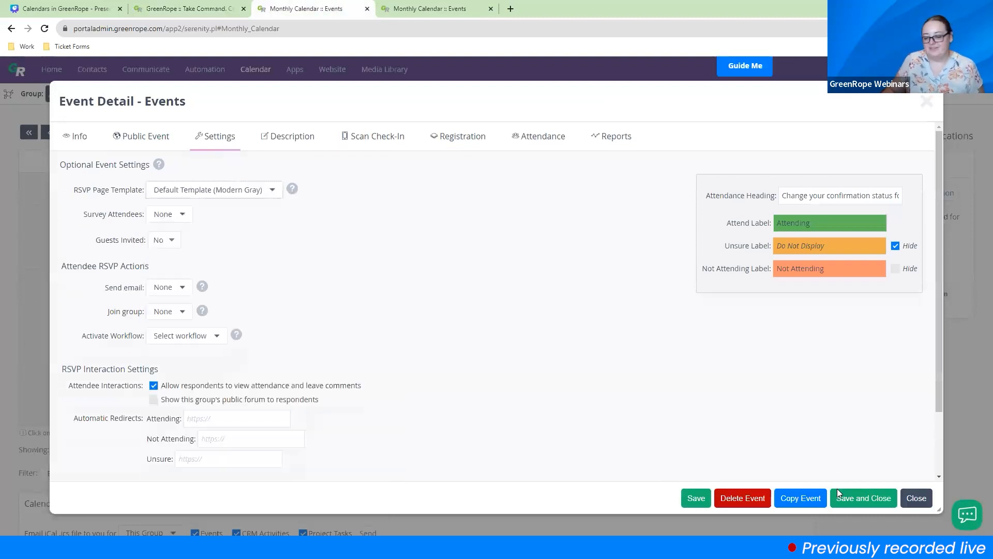
{"action": "left_click", "coordinate": [696, 497]}
Reload the attendee's Confirm Attendance page and examine its agenda question, registration update section and comments area
{"action": "left_click", "coordinate": [228, 9]}
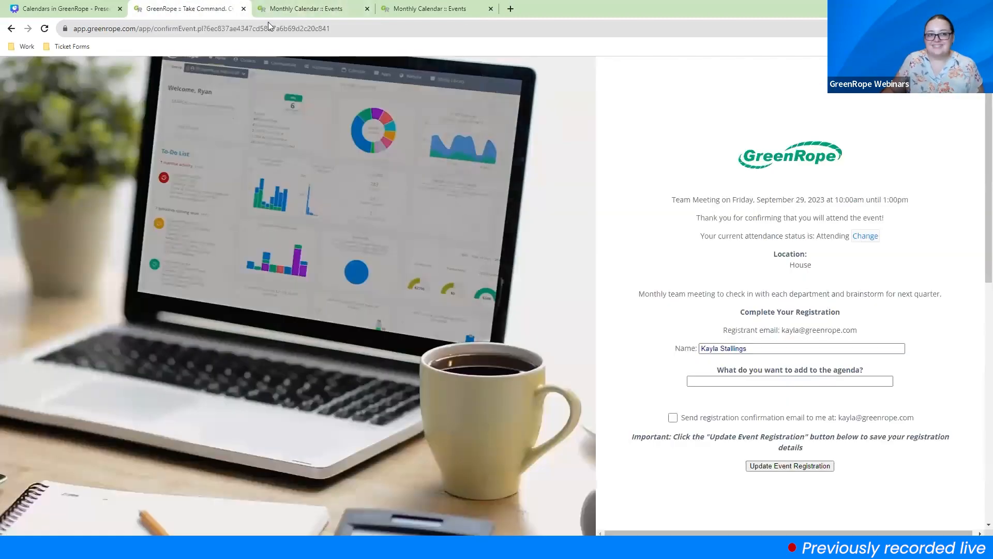
{"action": "left_click", "coordinate": [45, 29]}
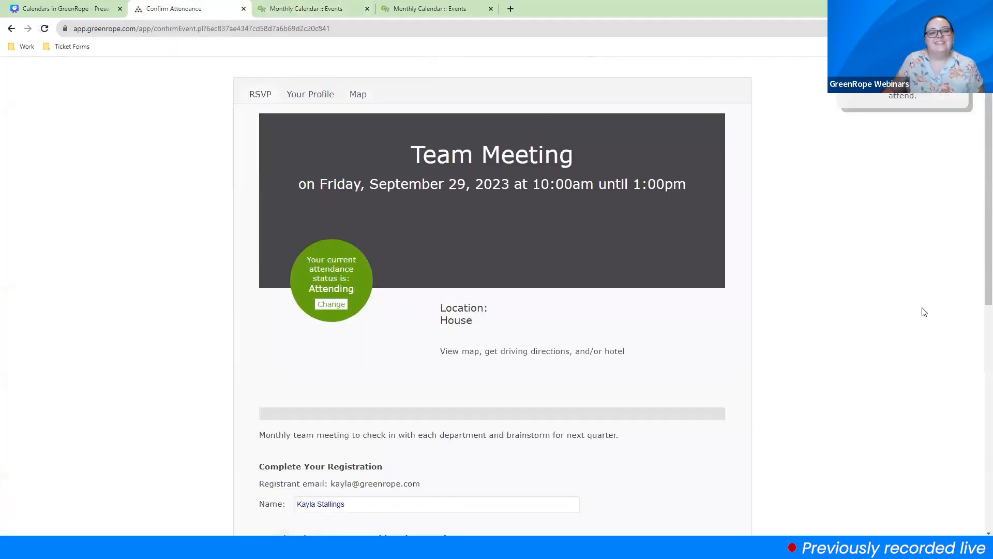
{"action": "scroll", "coordinate": [845, 281], "scroll_direction": "down", "scroll_amount": 5}
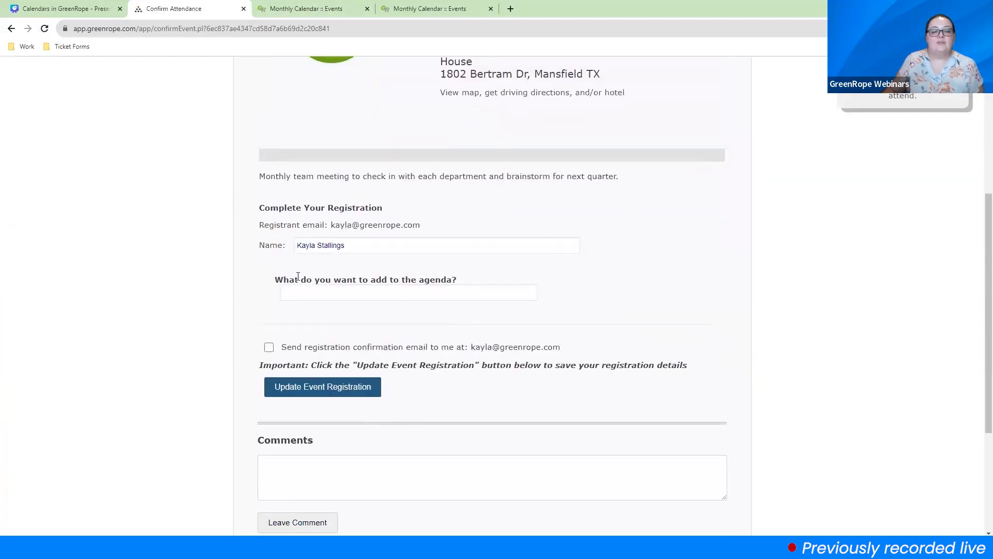
{"action": "left_click", "coordinate": [288, 289]}
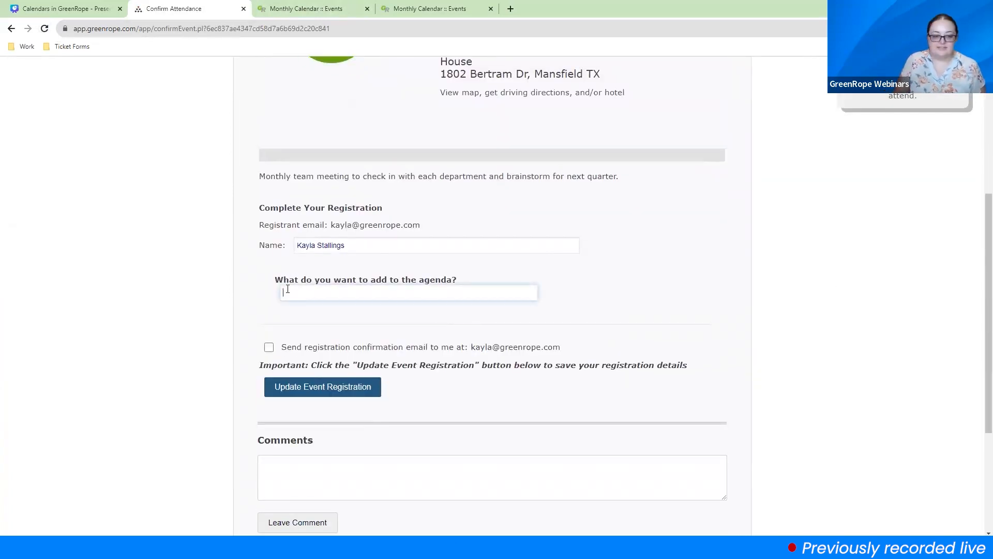
{"action": "left_click_drag", "start_coordinate": [475, 282], "coordinate": [543, 273]}
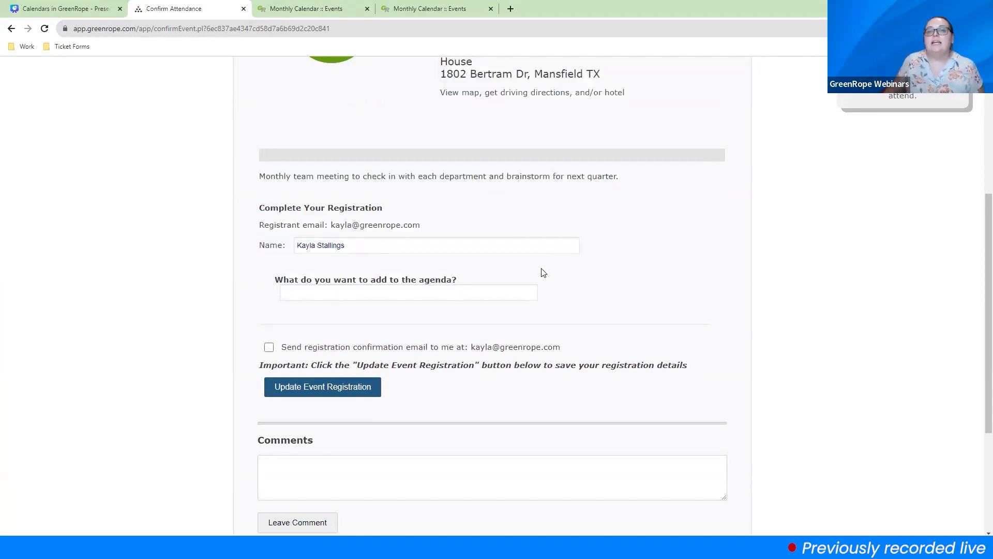
{"action": "scroll", "coordinate": [543, 273], "scroll_direction": "down", "scroll_amount": 1}
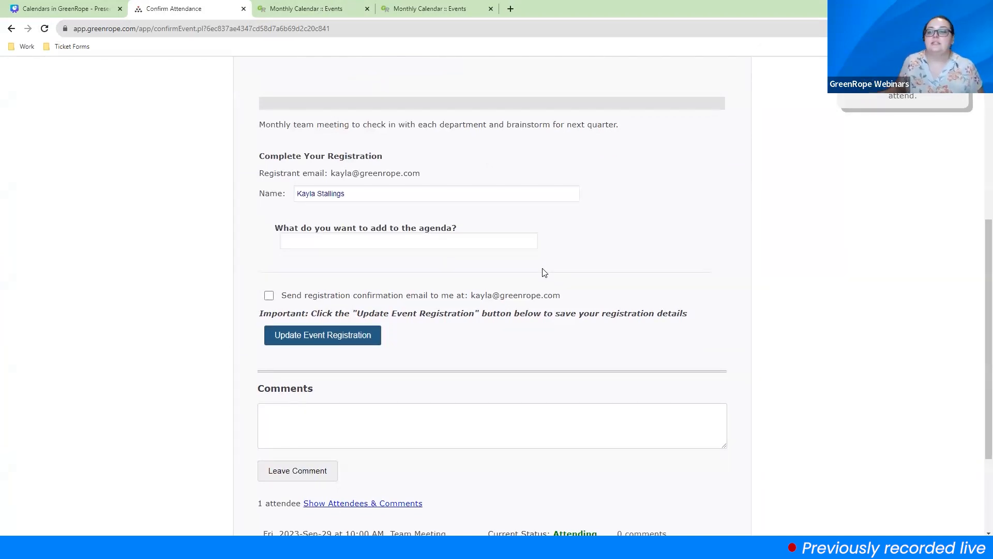
Return to the event details and review the saved registration option and the general information's event fee
{"action": "left_click", "coordinate": [303, 8]}
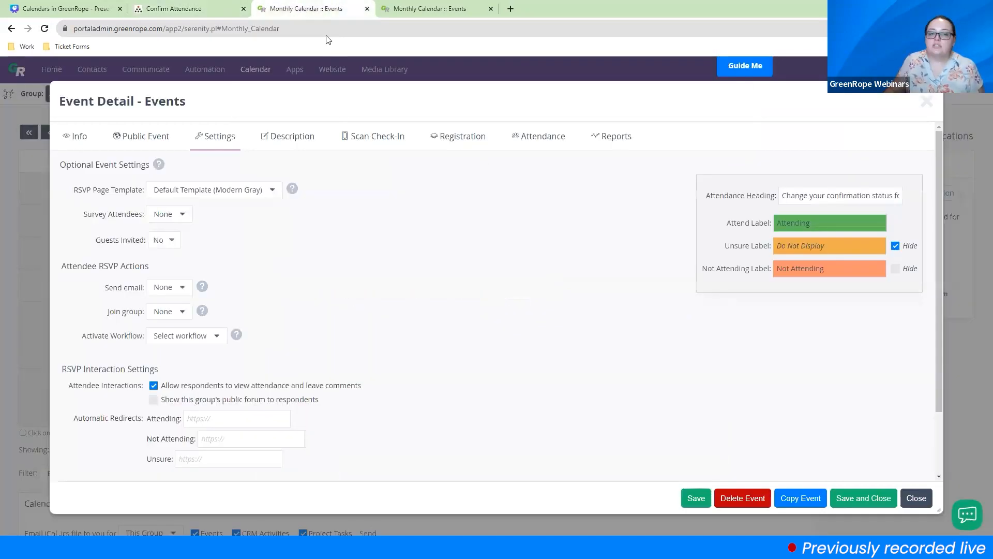
{"action": "left_click", "coordinate": [469, 137]}
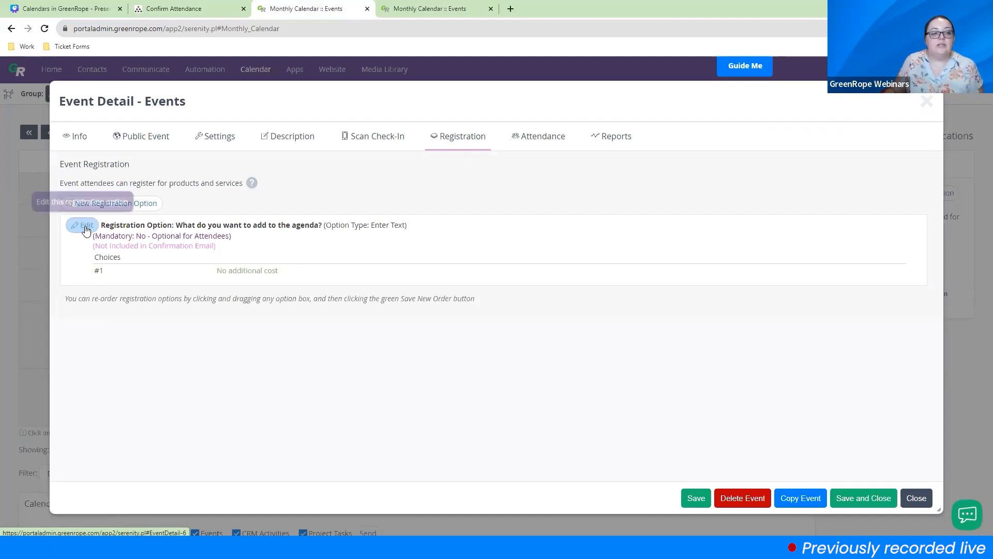
{"action": "left_click", "coordinate": [78, 136]}
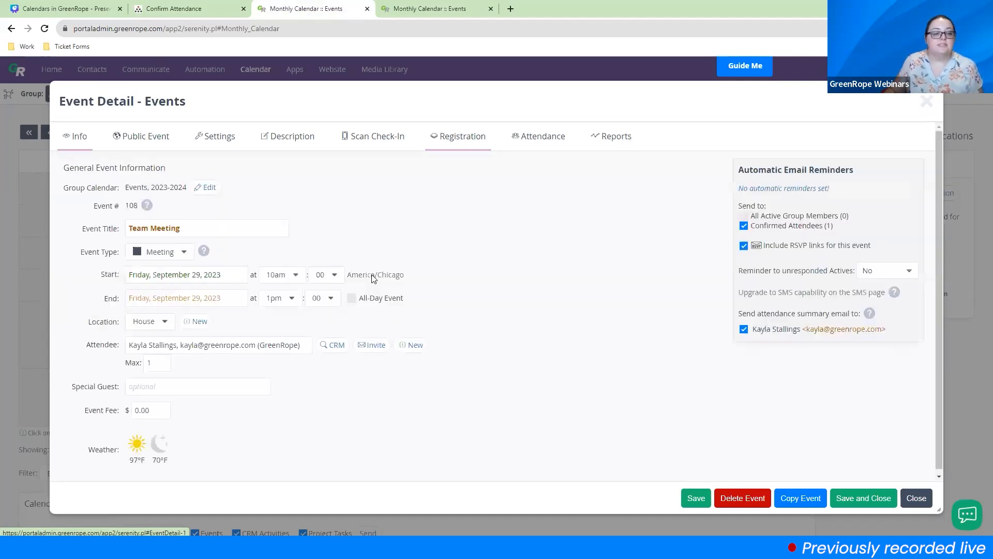
{"action": "left_click_drag", "start_coordinate": [152, 410], "coordinate": [130, 411]}
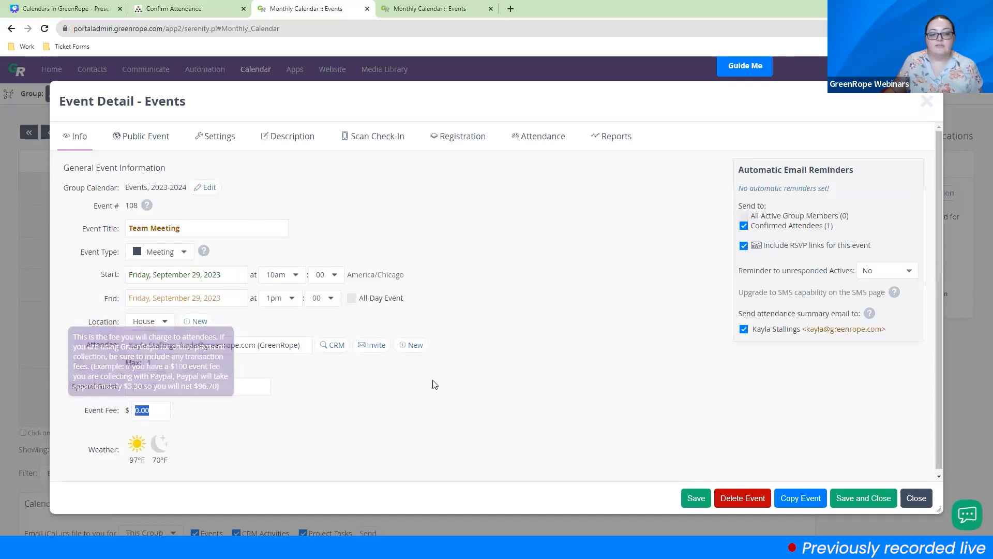
{"action": "left_click", "coordinate": [573, 390]}
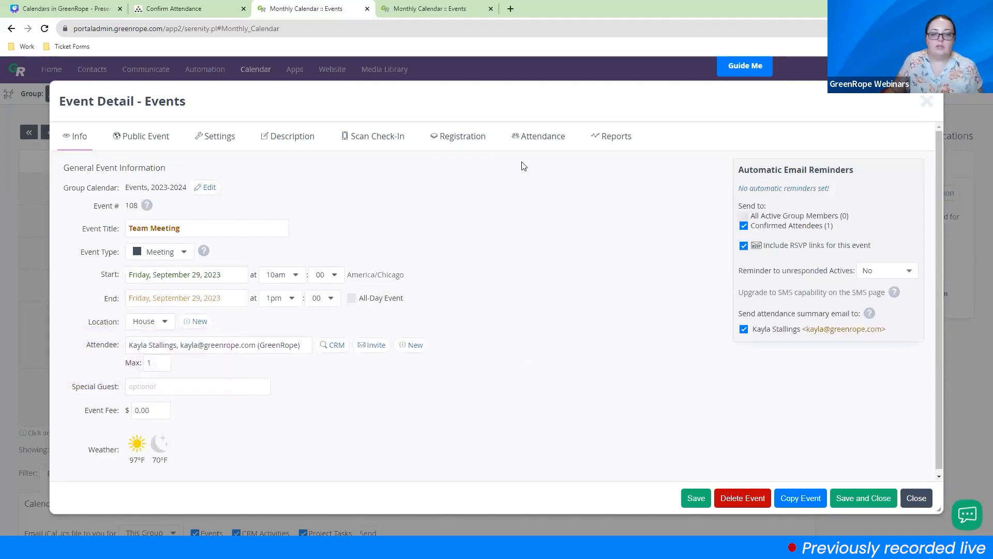
Open the agenda registration option for editing, check its confirmation email choices, and save it with No selected
{"action": "left_click", "coordinate": [472, 136]}
{"action": "left_click", "coordinate": [83, 225]}
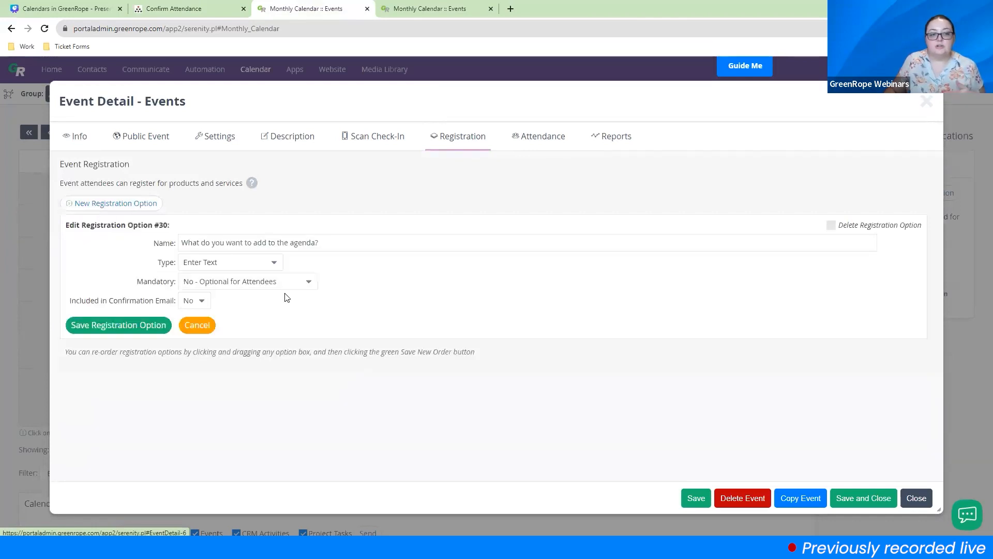
{"action": "left_click", "coordinate": [203, 303]}
{"action": "left_click", "coordinate": [277, 303]}
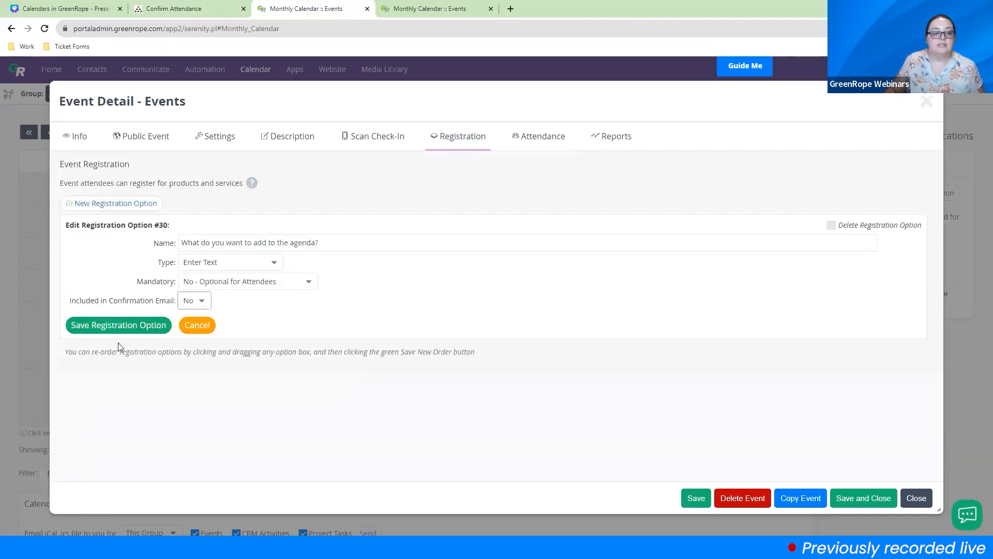
{"action": "left_click", "coordinate": [118, 325]}
Draft a new Yes Or No registration option with the choice "Fish" at a cost of $15, and discard it
{"action": "left_click", "coordinate": [118, 204]}
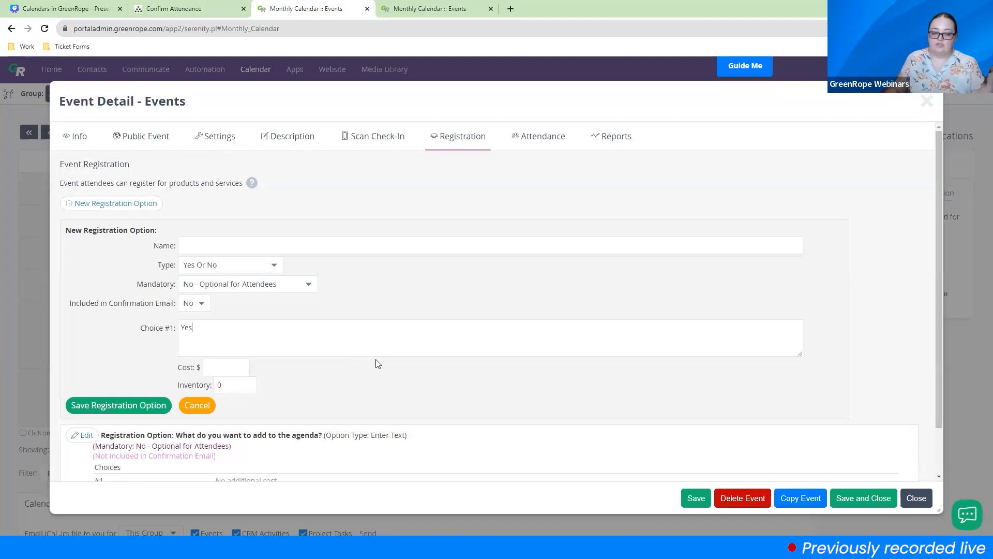
{"action": "left_click_drag", "start_coordinate": [226, 344], "coordinate": [142, 330]}
{"action": "key", "text": "BackSpace"}
{"action": "type", "text": "Fish"}
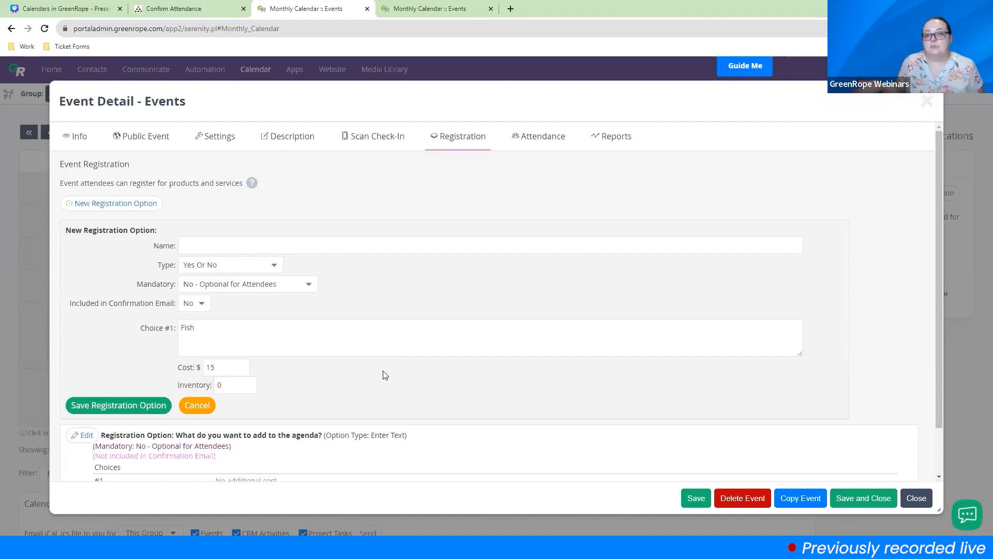
{"action": "left_click", "coordinate": [195, 408]}
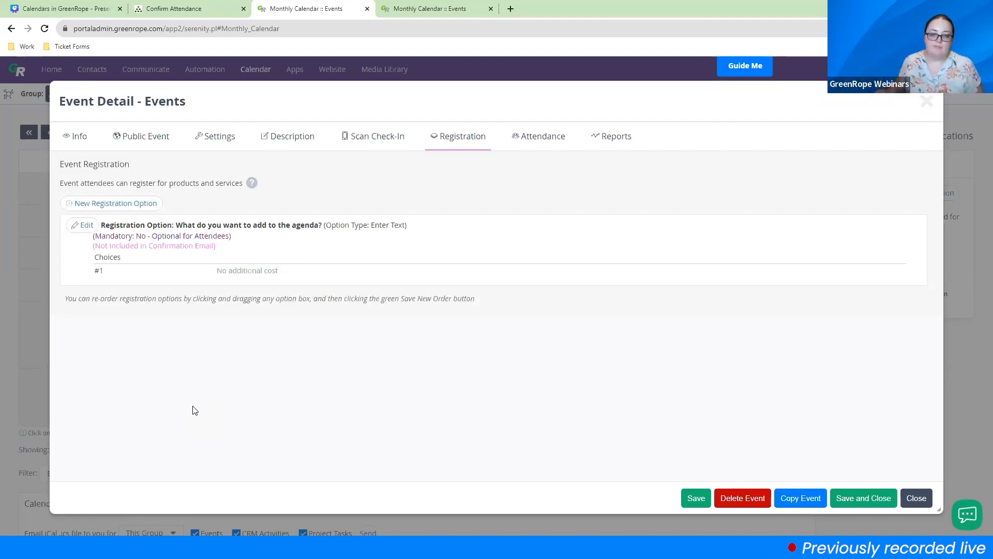
Examine the event's attendance summary, especially the contacts pending registration
{"action": "left_click", "coordinate": [541, 137]}
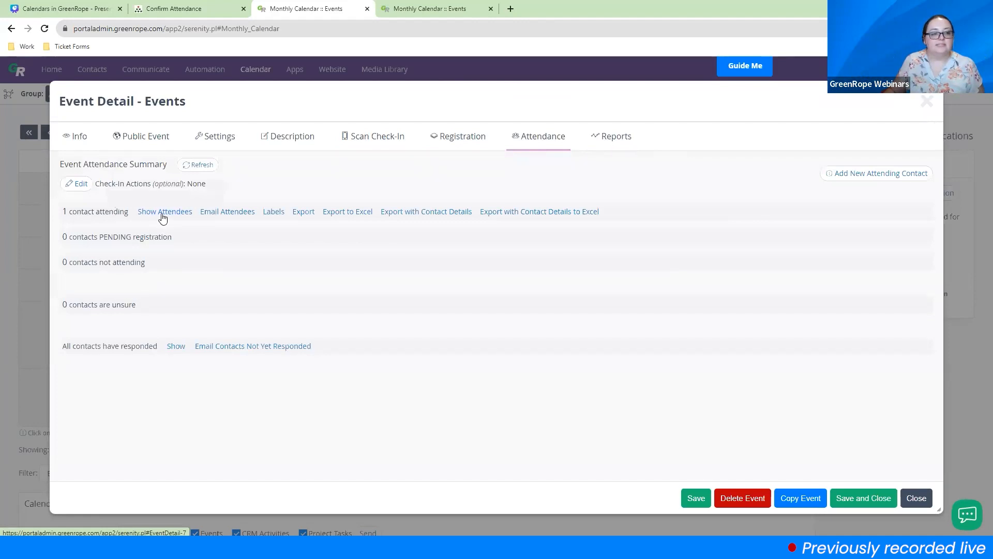
{"action": "left_click_drag", "start_coordinate": [101, 237], "coordinate": [192, 244]}
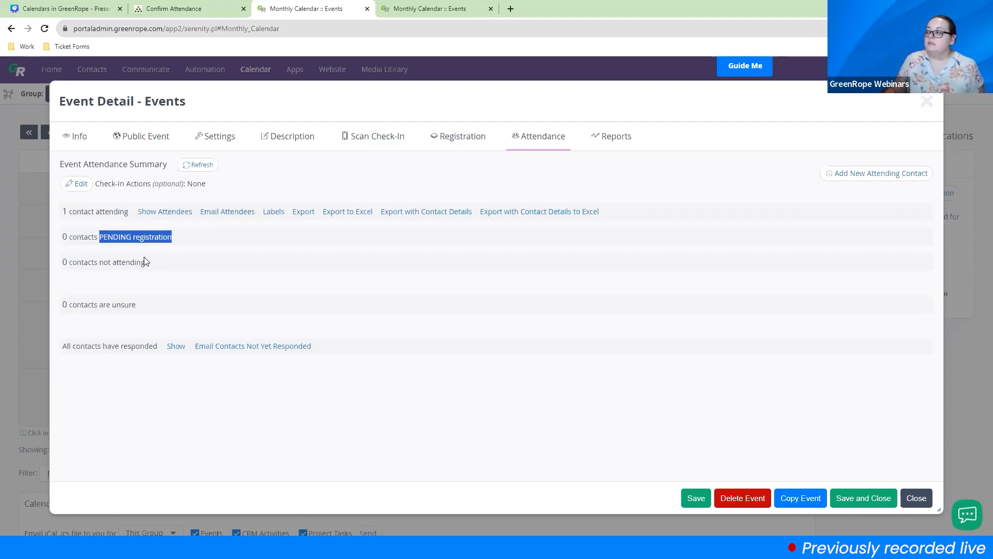
{"action": "left_click", "coordinate": [207, 241]}
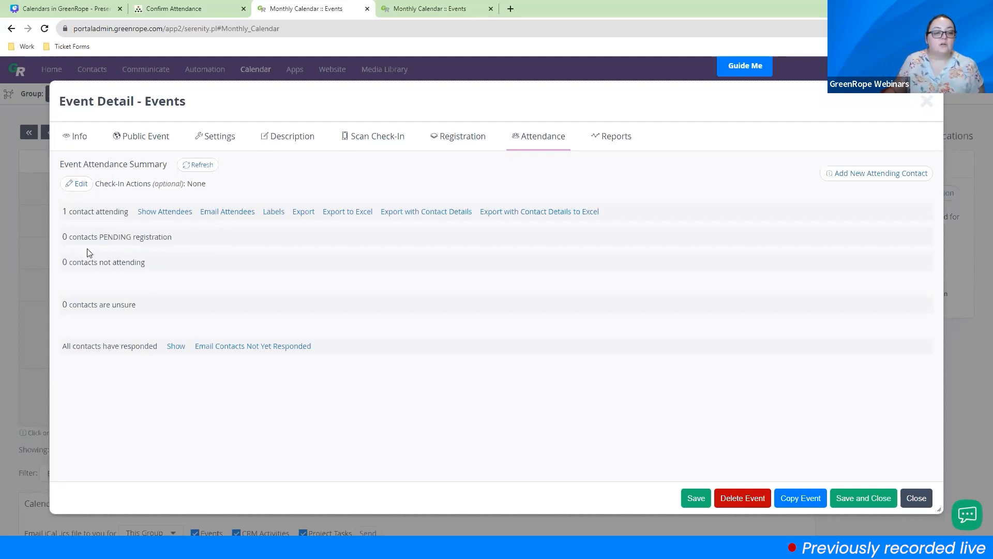
{"action": "left_click_drag", "start_coordinate": [98, 236], "coordinate": [233, 241]}
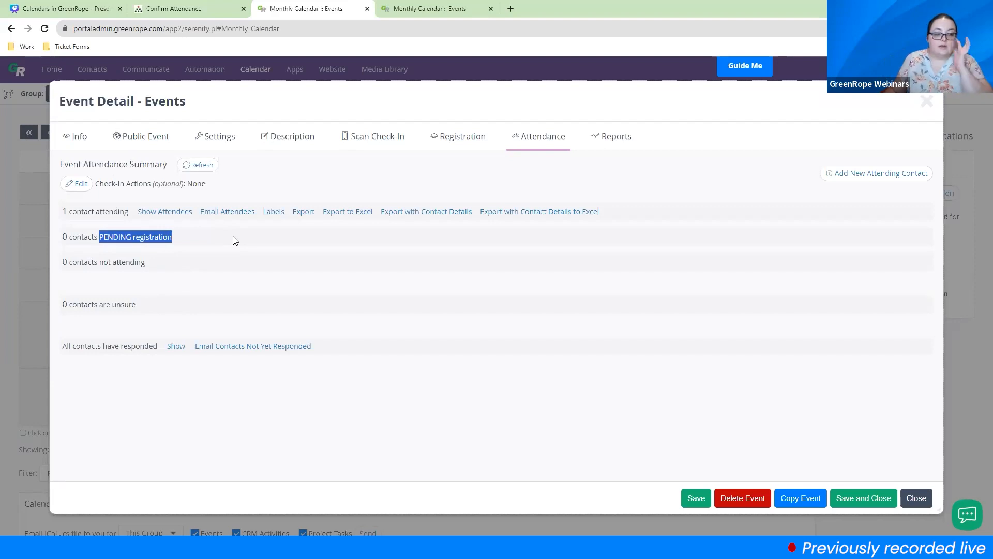
{"action": "left_click", "coordinate": [233, 240]}
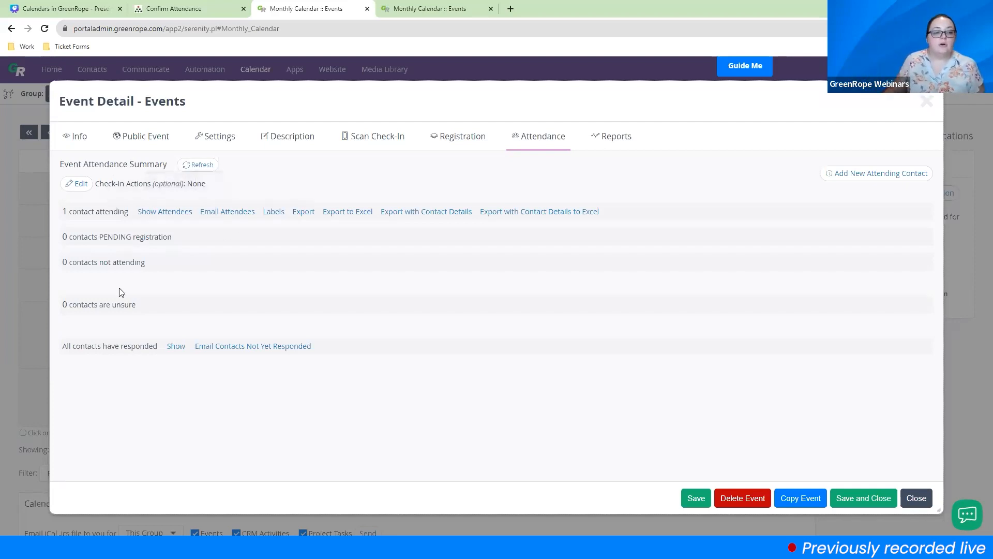
Show the list of attending contacts, and open the form for emailing attendees and close it without sending
{"action": "left_click", "coordinate": [173, 216]}
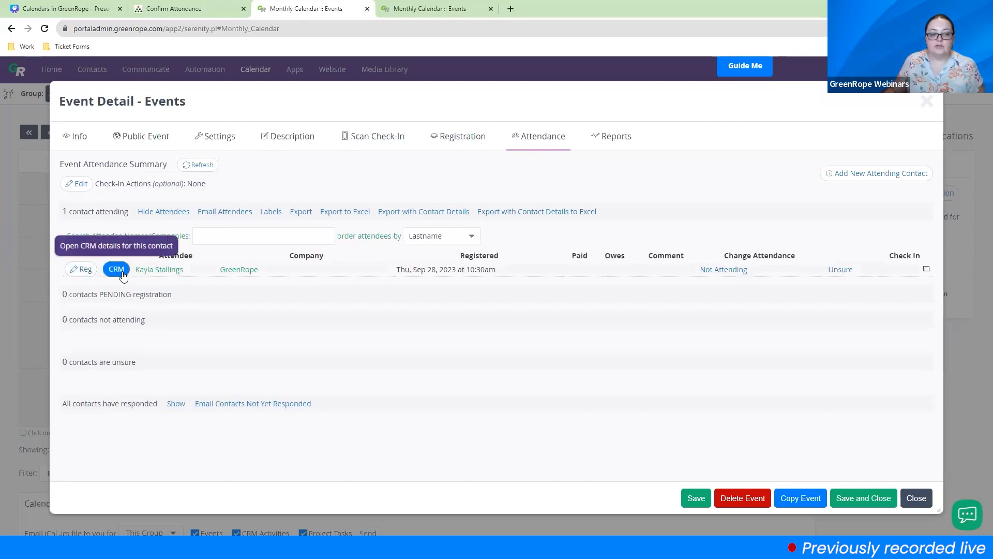
{"action": "left_click", "coordinate": [225, 212]}
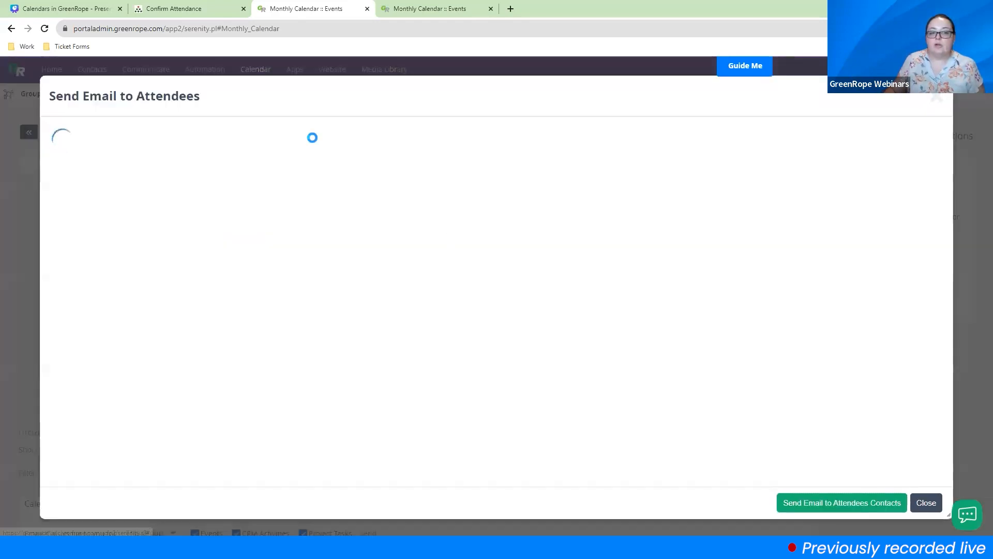
{"action": "left_click", "coordinate": [926, 503]}
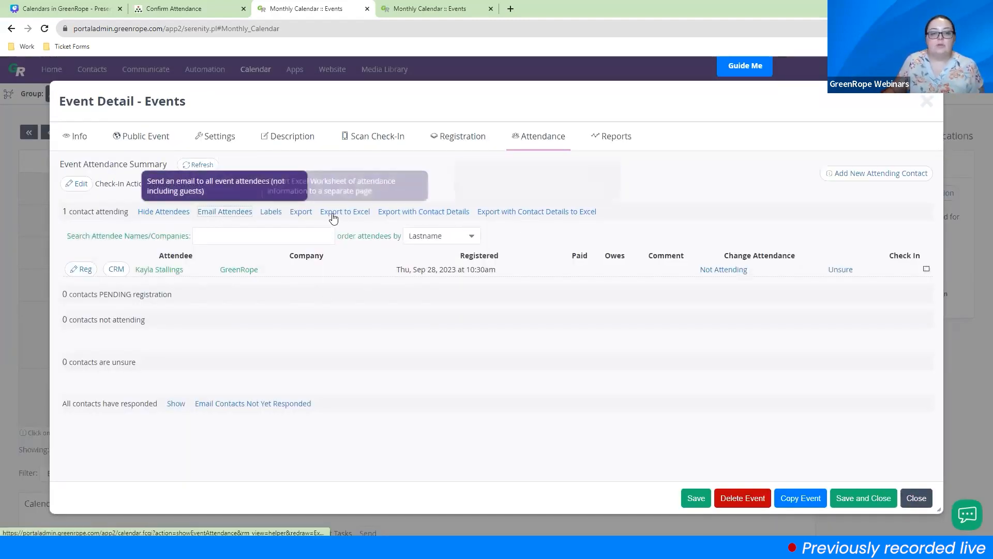
Open and close the attendance export page, check the contacts' response status, and hide the attendee list
{"action": "left_click", "coordinate": [301, 216]}
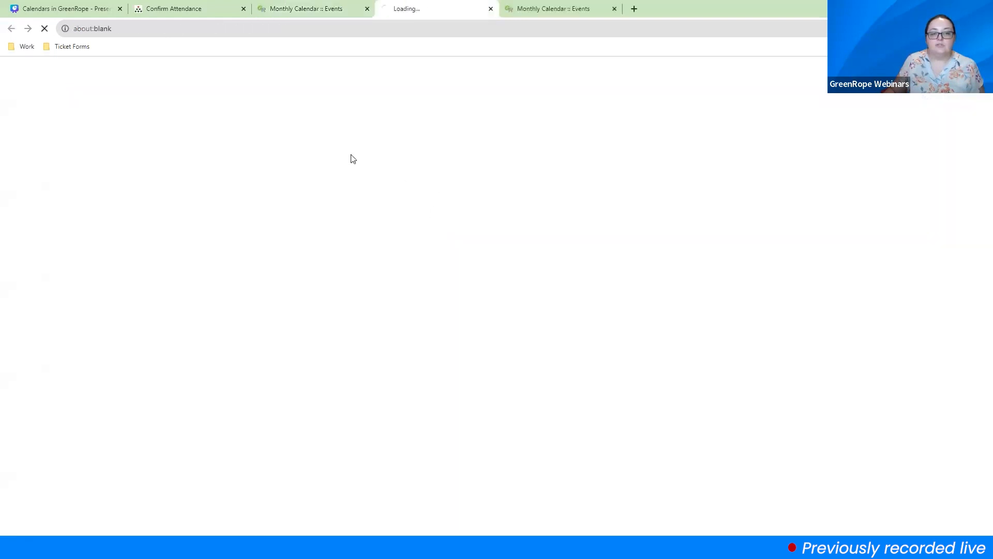
{"action": "left_click", "coordinate": [490, 7]}
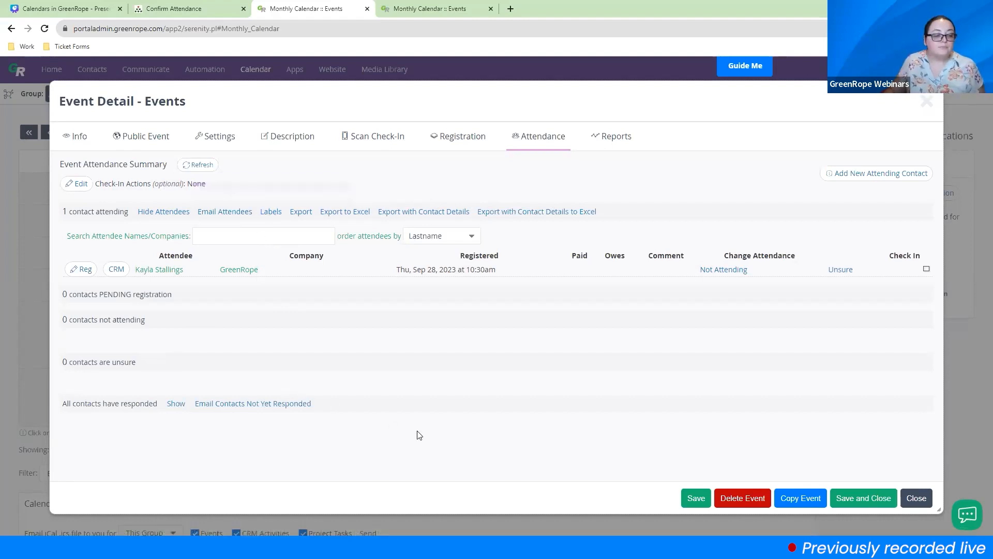
{"action": "left_click_drag", "start_coordinate": [93, 403], "coordinate": [166, 411]}
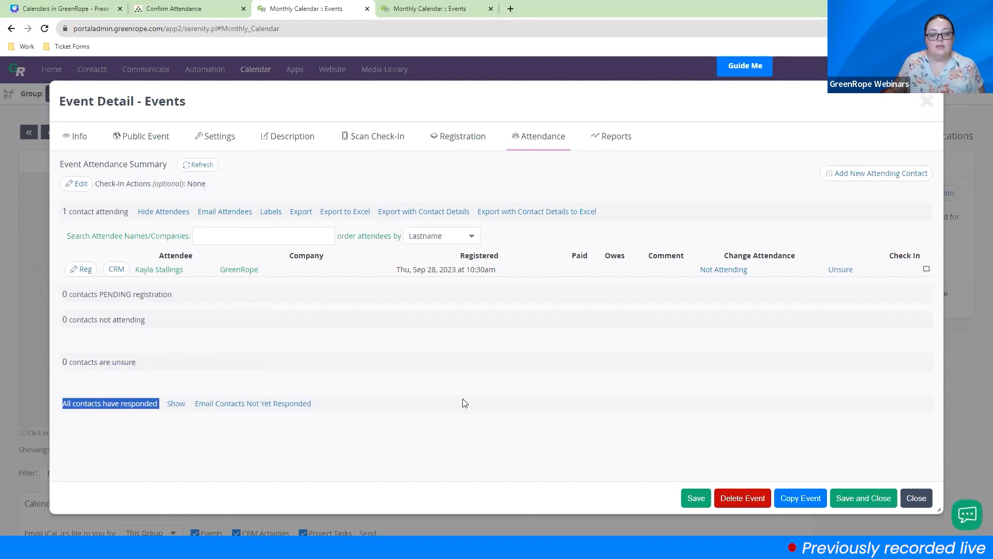
{"action": "left_click", "coordinate": [461, 433]}
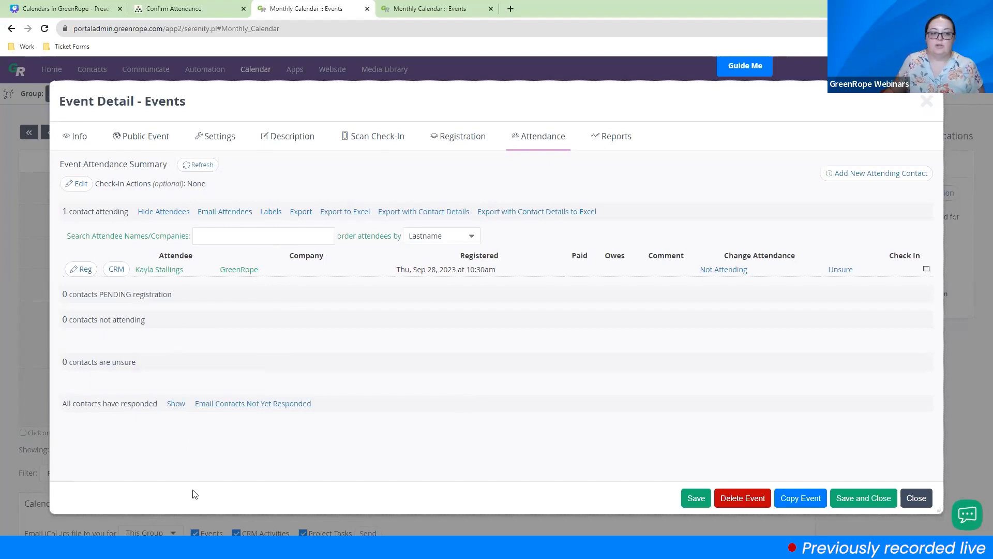
{"action": "left_click", "coordinate": [174, 214]}
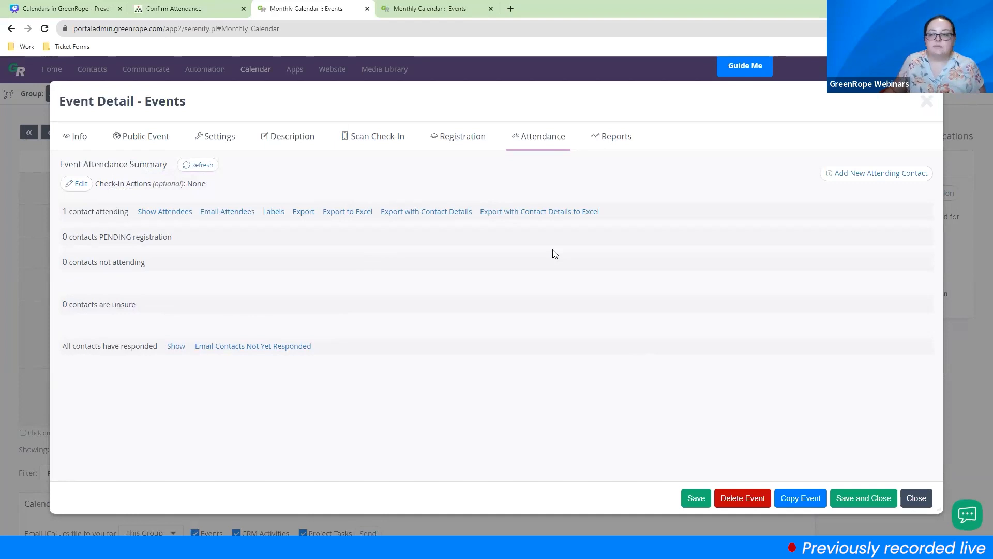
View the form for adding a new attending contact, and open the New Contact fields for the event's attendee
{"action": "left_click", "coordinate": [855, 178]}
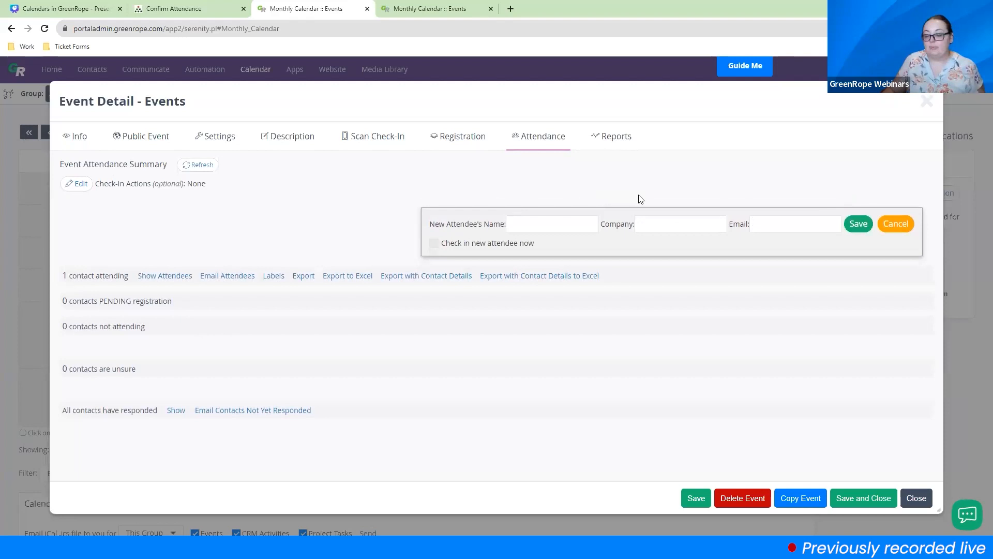
{"action": "left_click", "coordinate": [82, 137]}
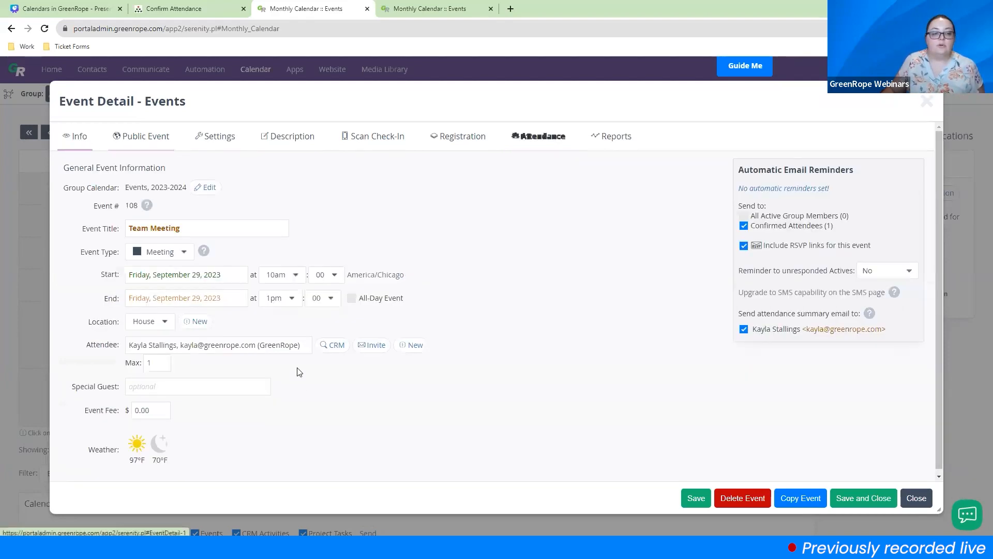
{"action": "left_click", "coordinate": [411, 345]}
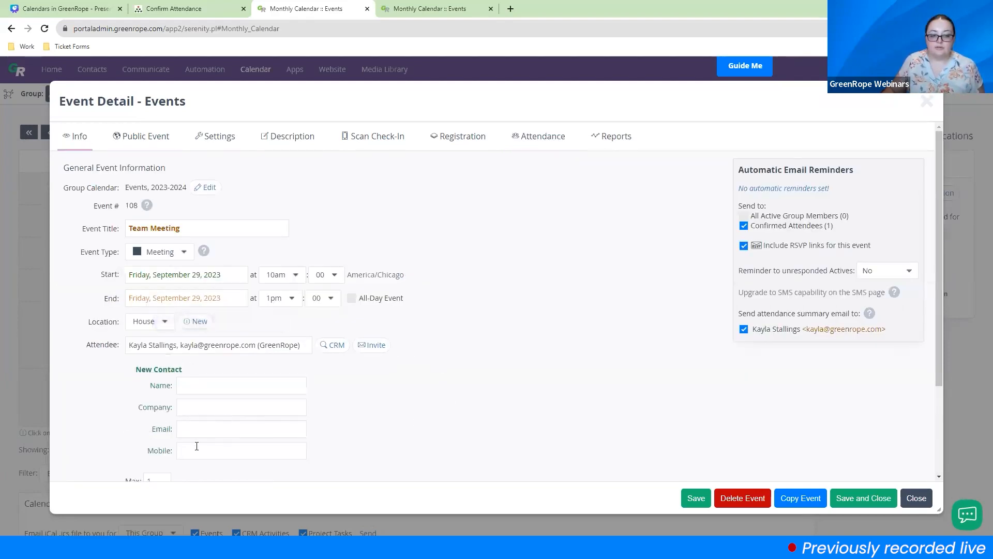
Try entering an email for a new attendee on the event's attendance page, and clear the entry
{"action": "left_click_drag", "start_coordinate": [140, 373], "coordinate": [212, 376]}
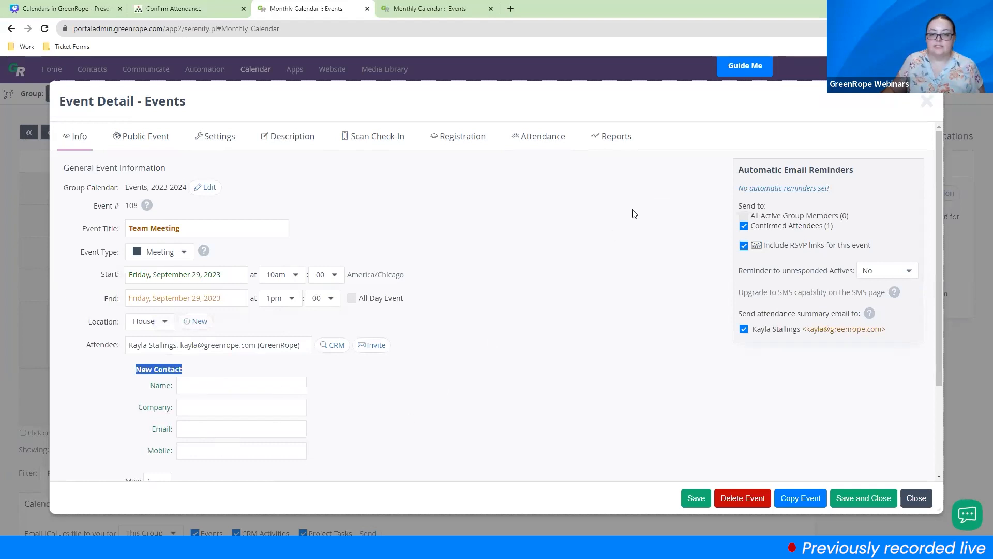
{"action": "left_click", "coordinate": [539, 136]}
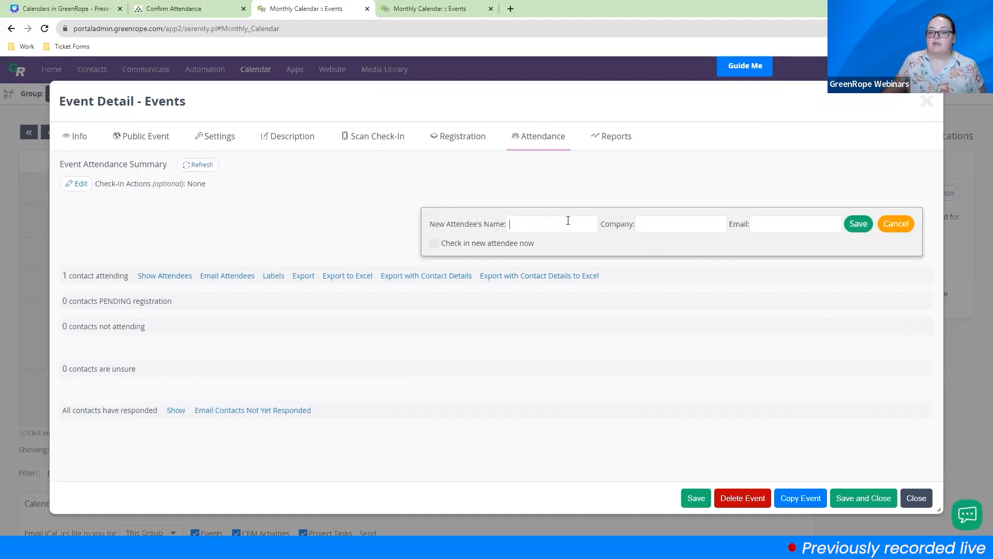
{"action": "left_click", "coordinate": [759, 221]}
{"action": "type", "text": "kay"}
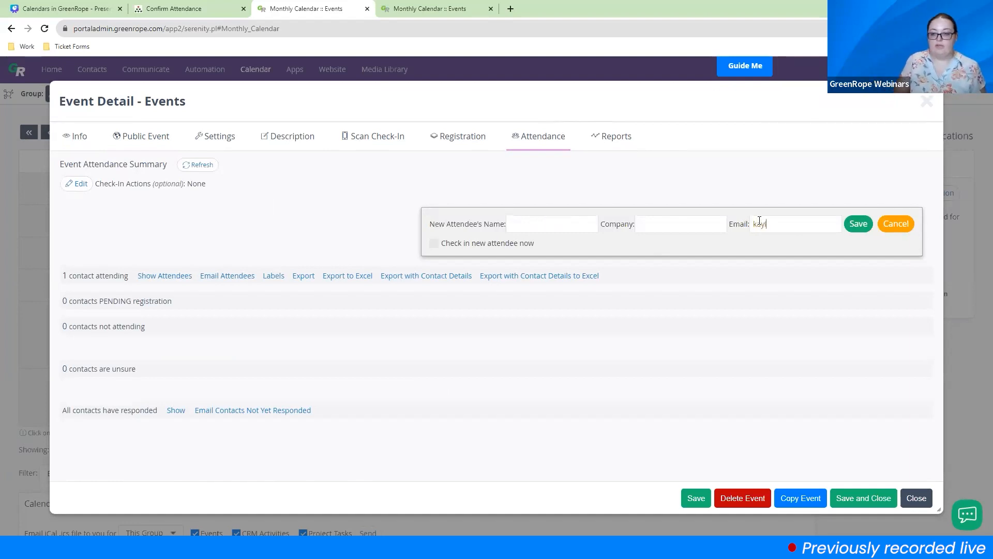
{"action": "type", "text": "lat"}
{"action": "key", "text": "BackSpace"}
{"action": "key", "text": "BackSpace"}
{"action": "key", "text": "BackSpace"}
{"action": "key", "text": "BackSpace"}
{"action": "key", "text": "BackSpace"}
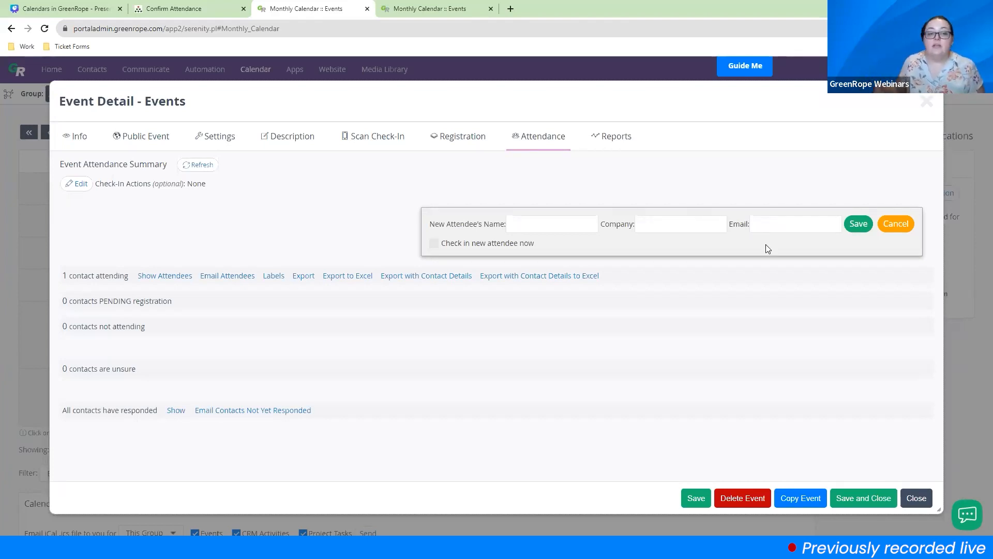
Show and hide the list of attending contacts, and cancel the new attendee form
{"action": "left_click", "coordinate": [170, 276]}
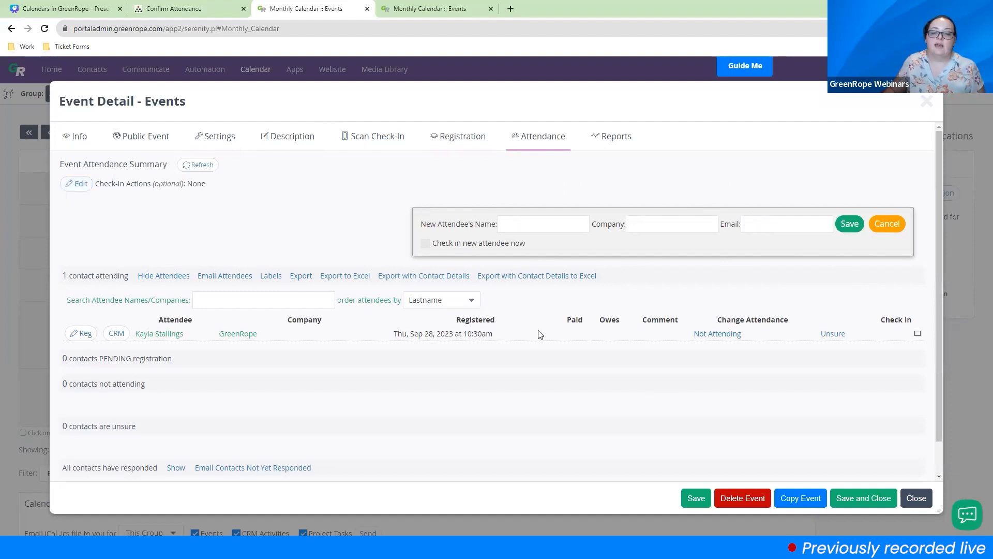
{"action": "left_click", "coordinate": [164, 282]}
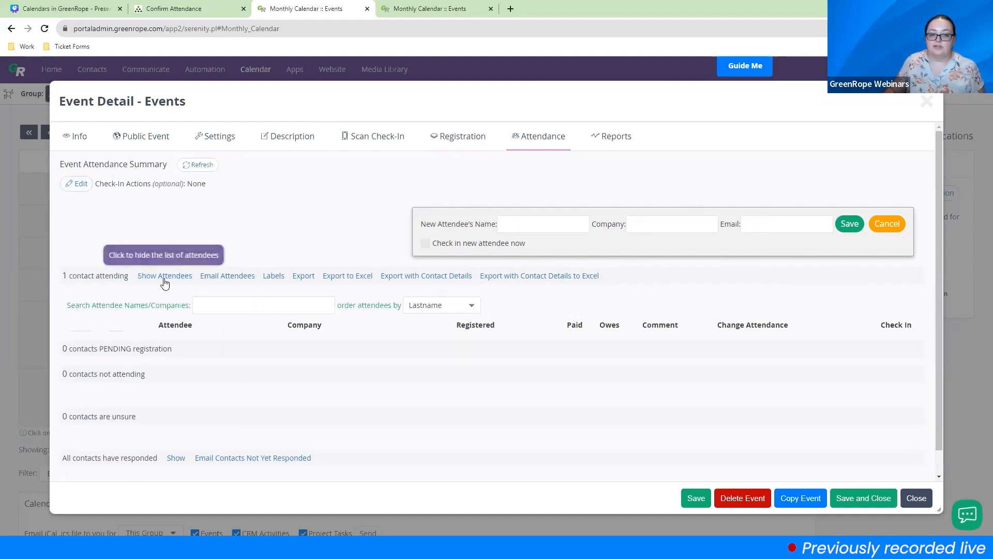
{"action": "left_click", "coordinate": [900, 221]}
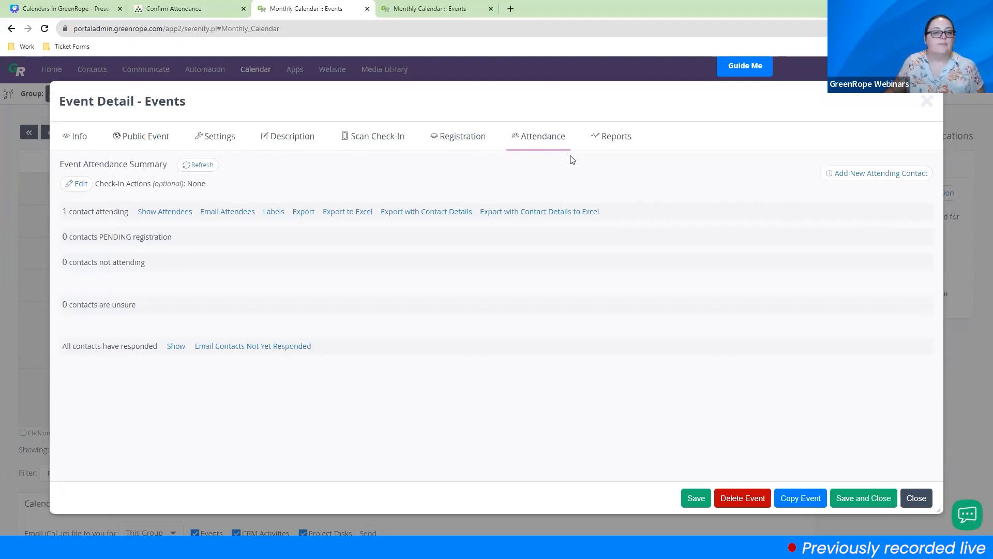
View the event's attendance report charts, and look over its general information and public registration settings
{"action": "left_click", "coordinate": [620, 137]}
{"action": "mouse_move", "coordinate": [494, 368]}
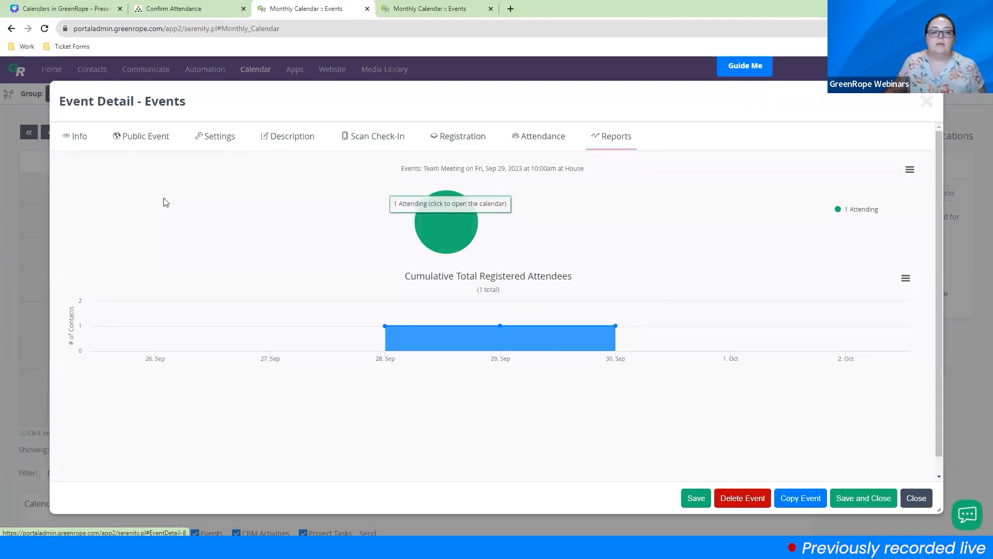
{"action": "left_click", "coordinate": [68, 147]}
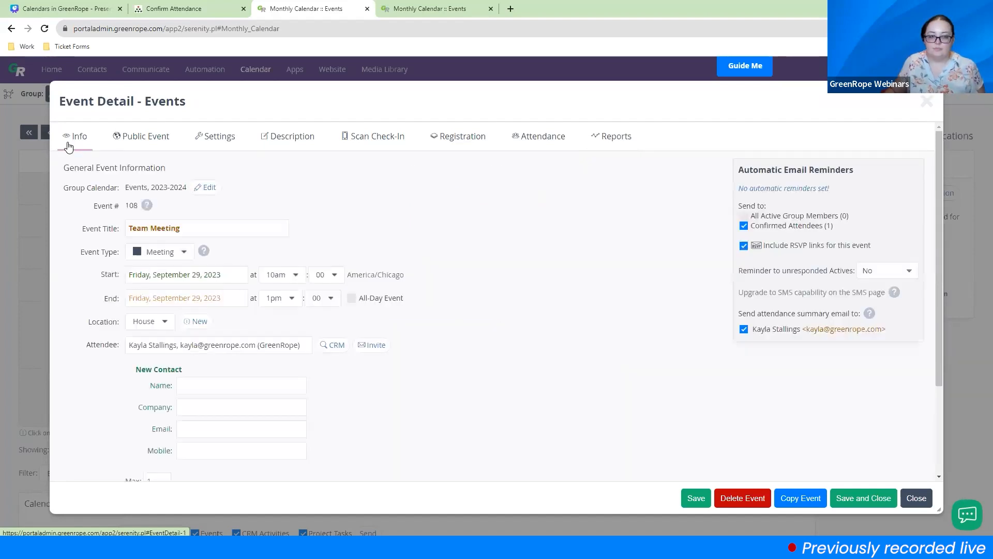
{"action": "left_click", "coordinate": [144, 137]}
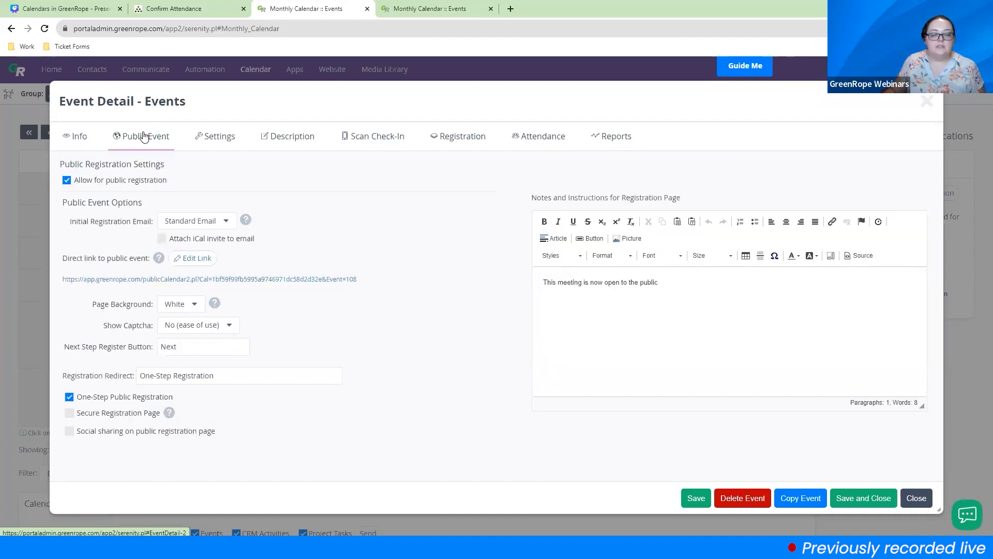
{"action": "left_click", "coordinate": [76, 136]}
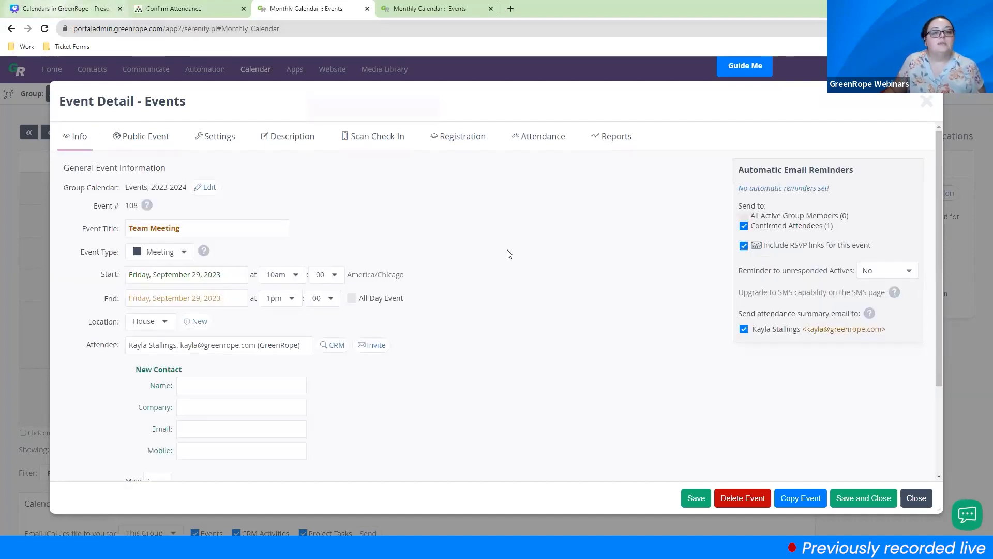
Switch to the Canva presentation, present it full screen, and advance to the slide comparing the registration page and RSVP page
{"action": "left_click", "coordinate": [66, 8]}
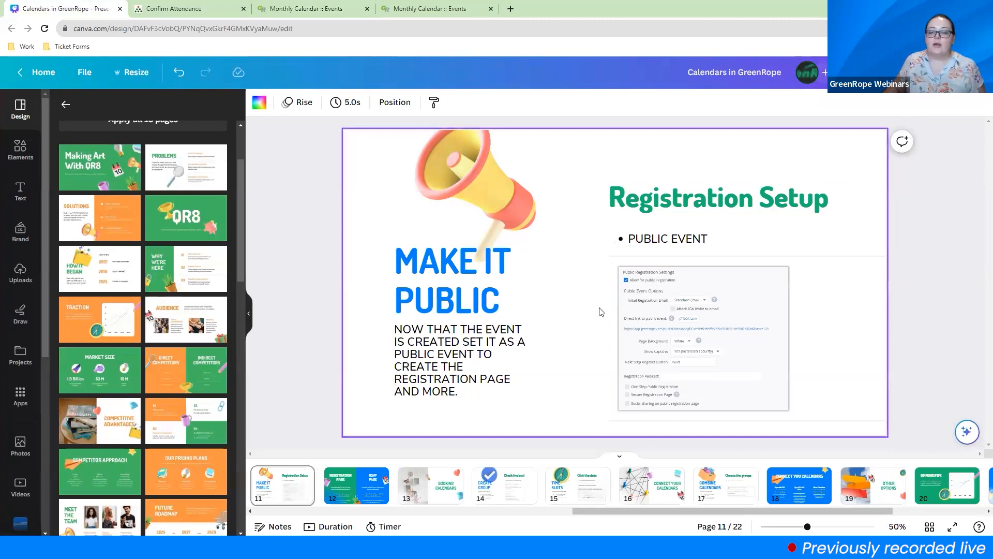
{"action": "left_click", "coordinate": [894, 72]}
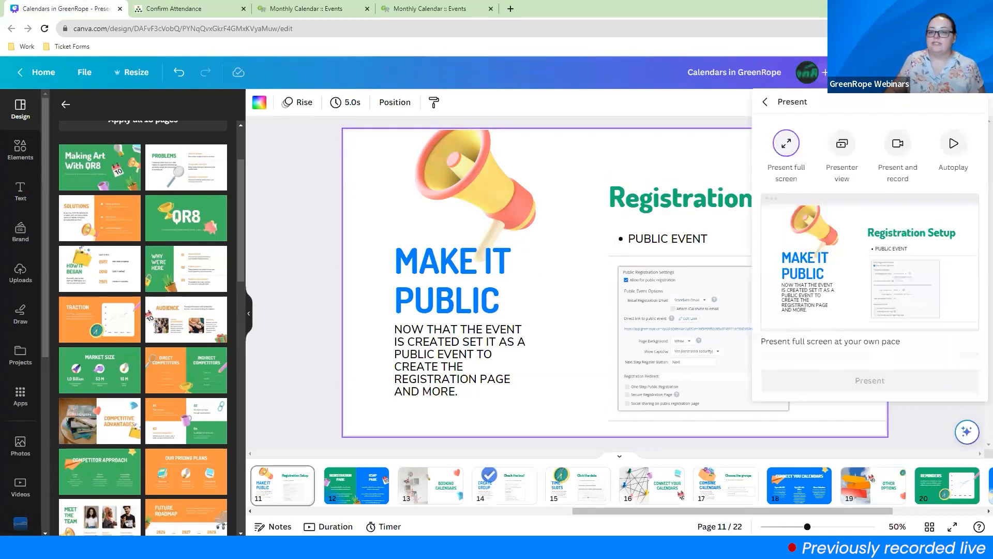
{"action": "left_click", "coordinate": [882, 369]}
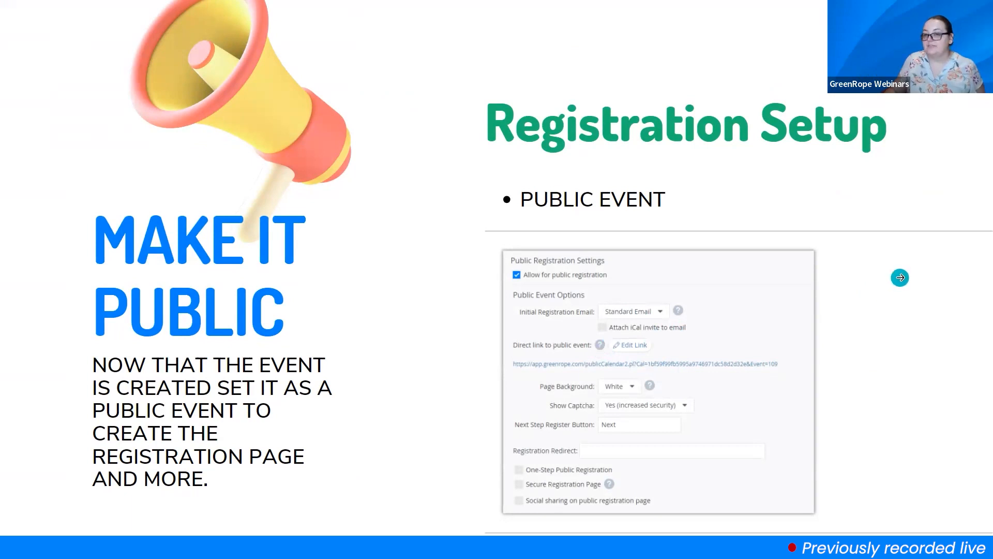
{"action": "left_click", "coordinate": [900, 278]}
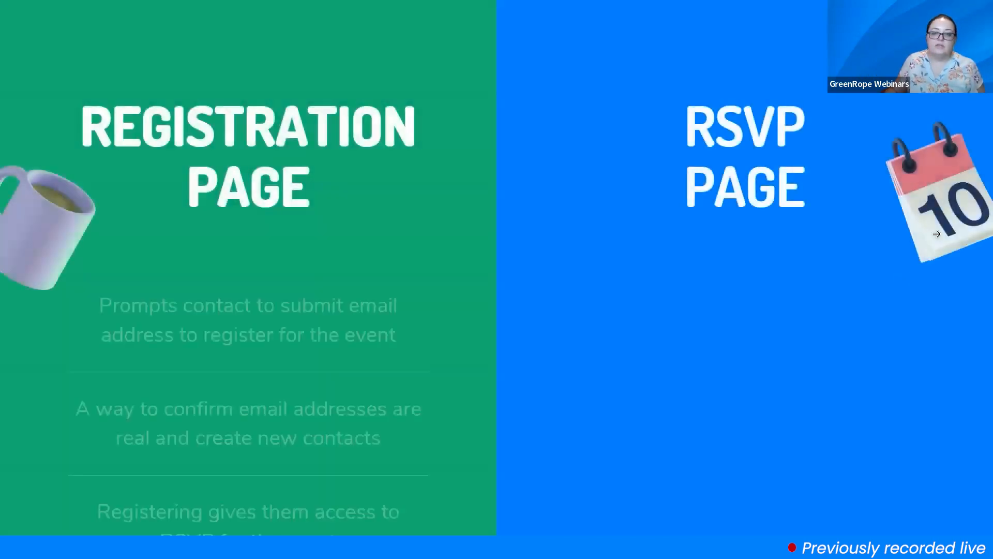
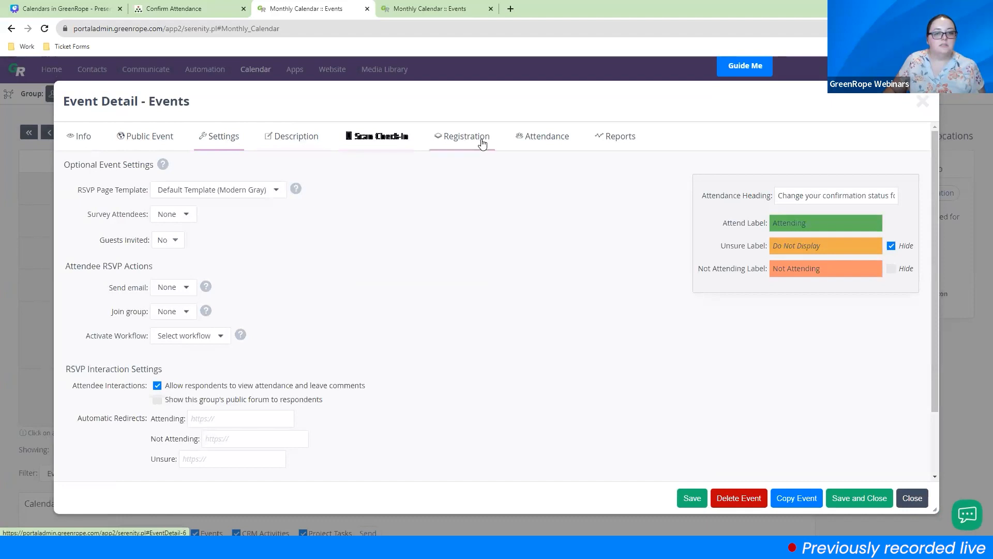
Show the event's attendees and open the attending contact's CRM record at its activities
{"action": "left_click", "coordinate": [178, 212]}
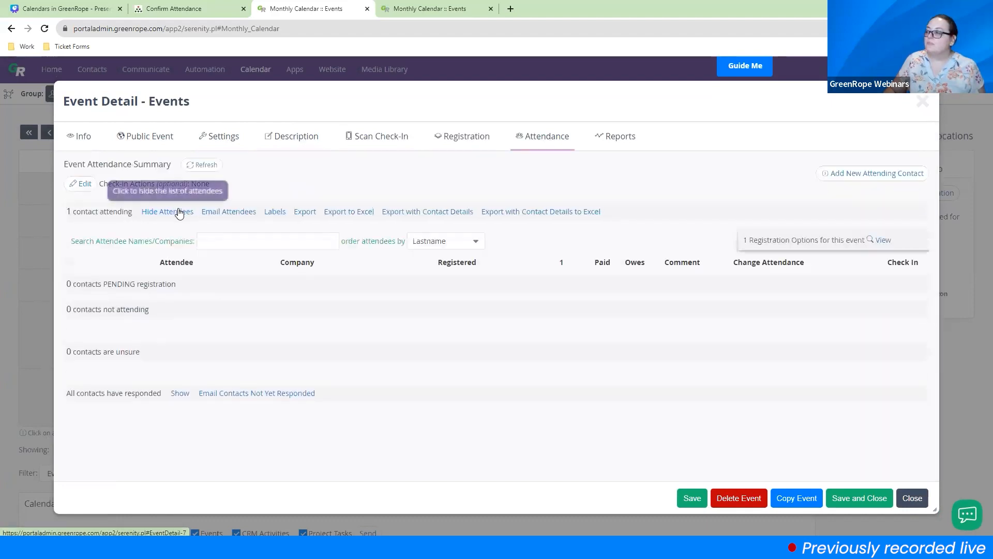
{"action": "left_click", "coordinate": [120, 276]}
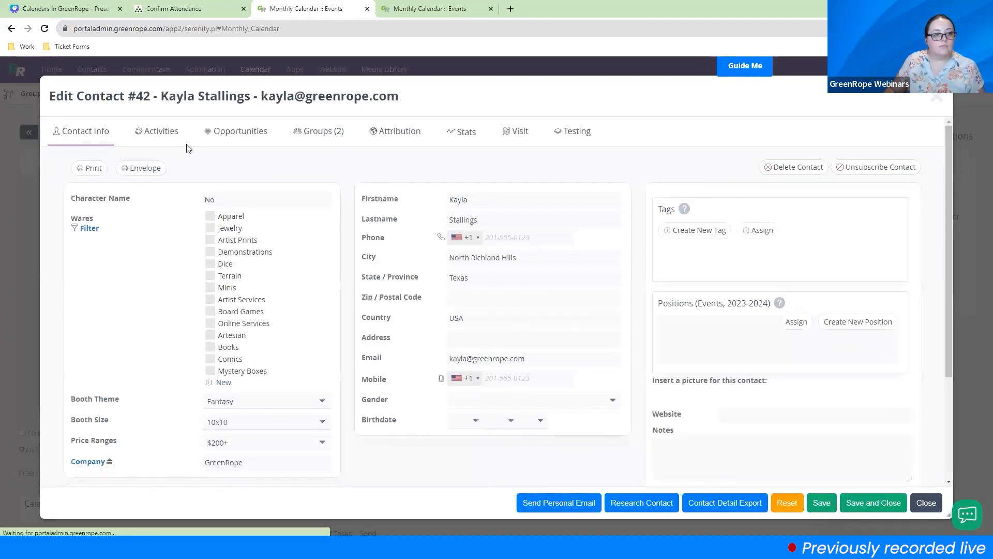
{"action": "left_click", "coordinate": [158, 132]}
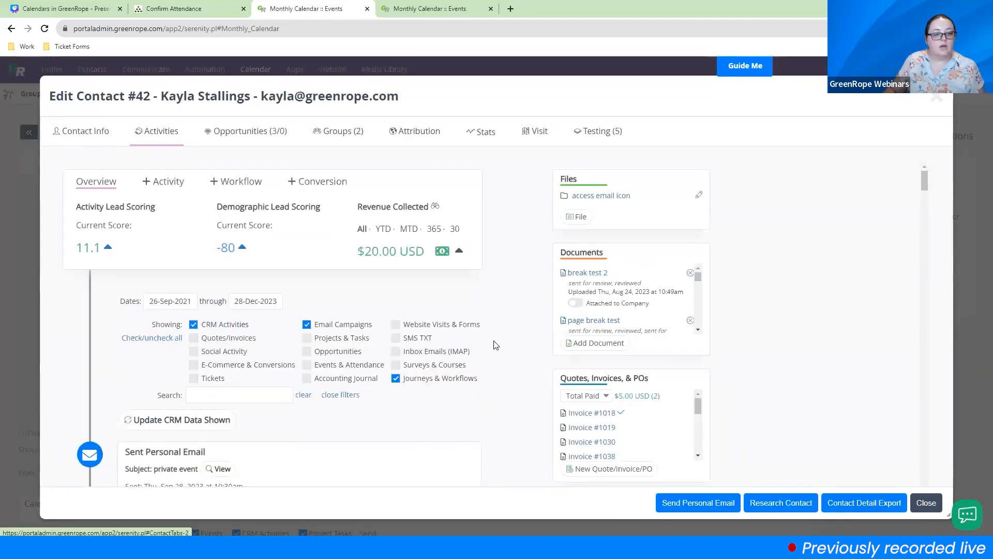
Filter the contact's CRM activity history to show only Events & Attendance
{"action": "left_click", "coordinate": [159, 339]}
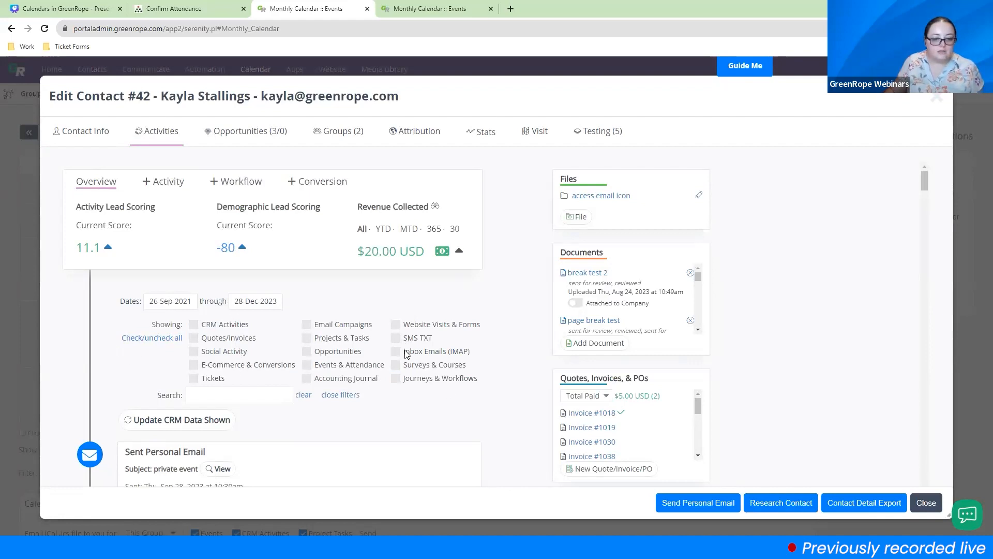
{"action": "left_click", "coordinate": [307, 364]}
{"action": "left_click", "coordinate": [185, 423]}
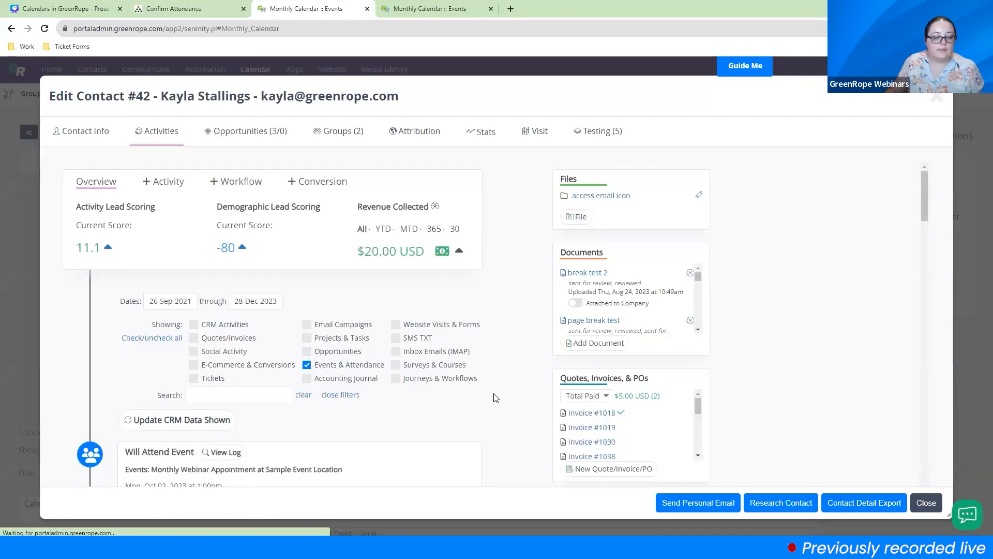
Examine the contact's event attendance history, including the change log and description of the Team Meeting at House
{"action": "scroll", "coordinate": [550, 359], "scroll_direction": "down", "scroll_amount": 8}
{"action": "scroll", "coordinate": [249, 281], "scroll_direction": "up", "scroll_amount": 4}
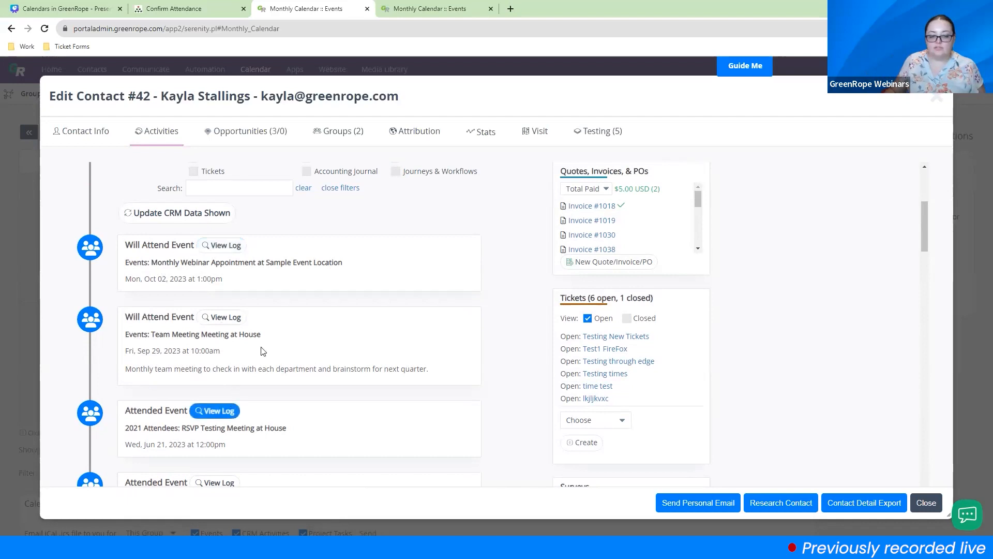
{"action": "left_click_drag", "start_coordinate": [151, 263], "coordinate": [253, 263]}
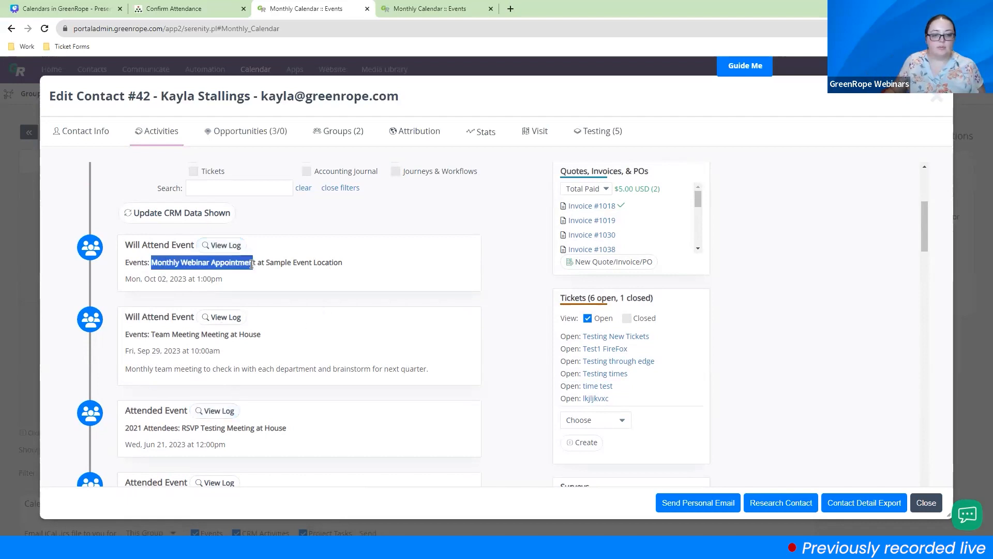
{"action": "left_click_drag", "start_coordinate": [151, 336], "coordinate": [265, 341]}
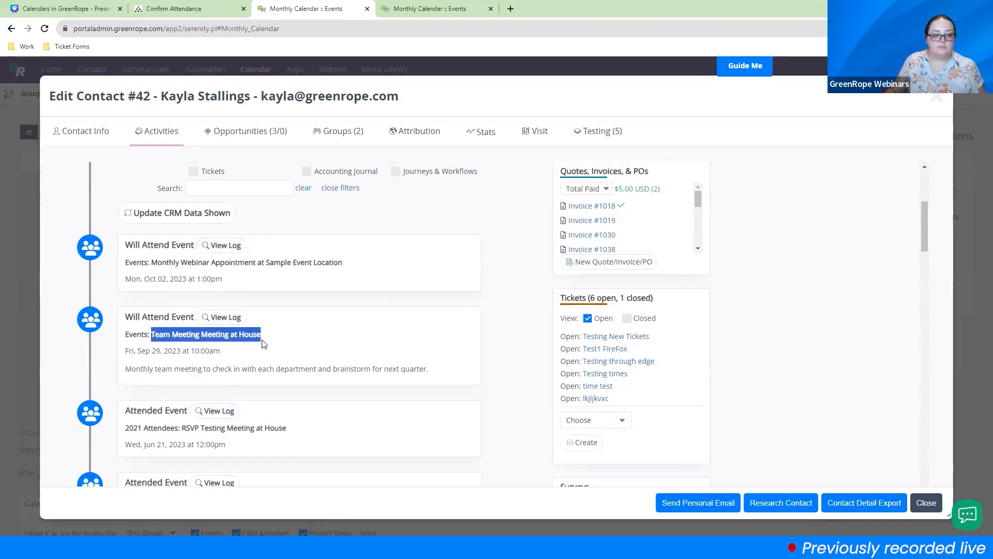
{"action": "left_click", "coordinate": [224, 318]}
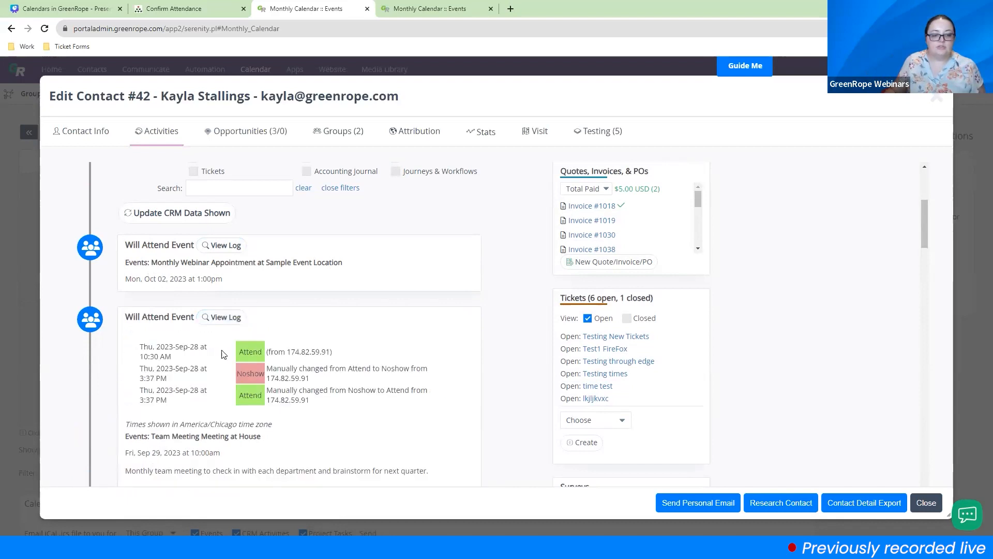
{"action": "scroll", "coordinate": [253, 413], "scroll_direction": "down", "scroll_amount": 3}
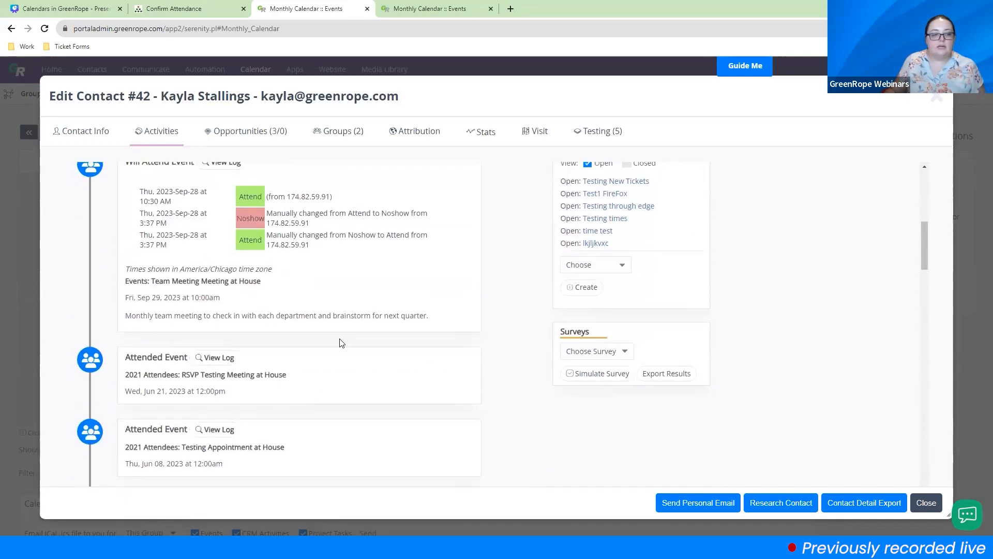
{"action": "left_click_drag", "start_coordinate": [132, 315], "coordinate": [453, 306]}
{"action": "left_click", "coordinate": [466, 303]}
Hide the Team Meeting's attendance log in the contact's history, and close the contact record
{"action": "scroll", "coordinate": [470, 310], "scroll_direction": "up", "scroll_amount": 7}
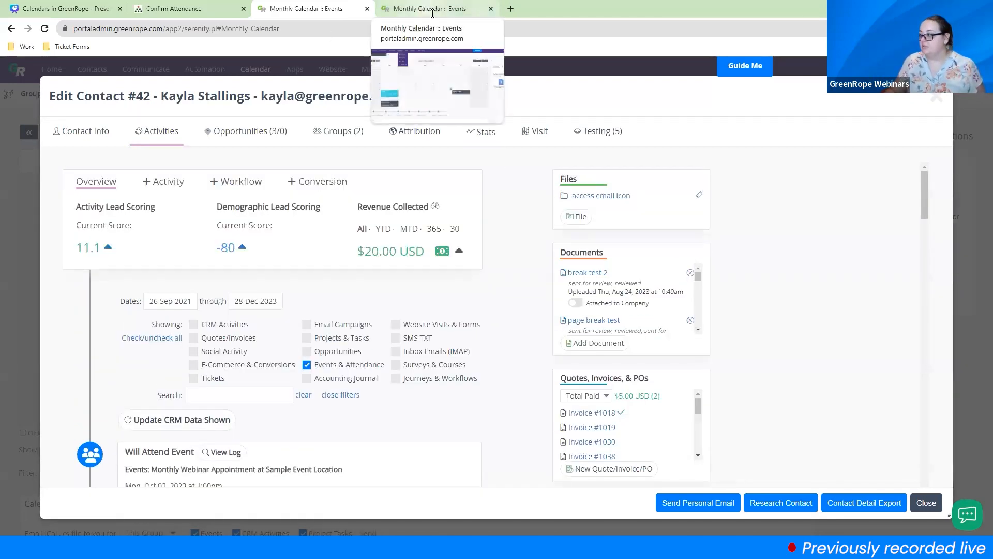
{"action": "mouse_move", "coordinate": [639, 284]}
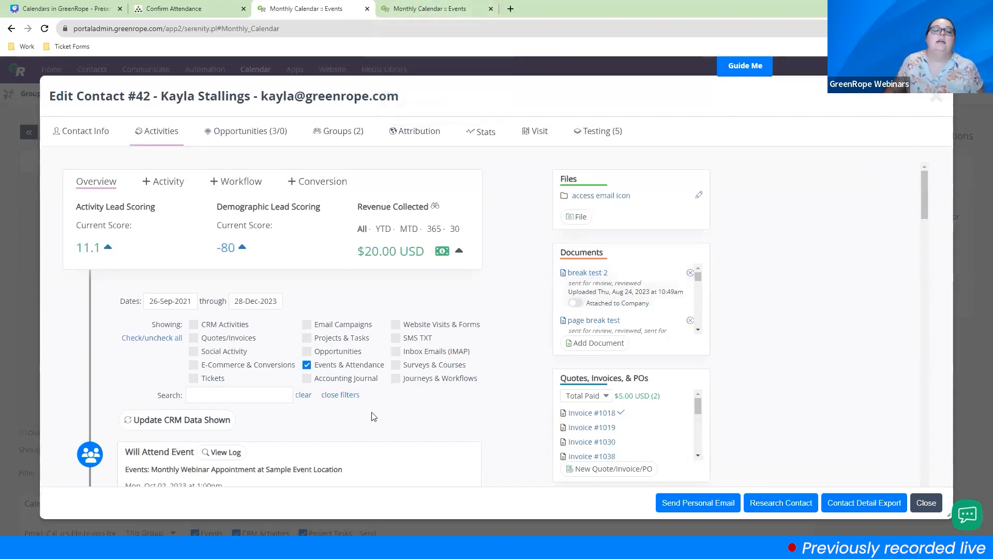
{"action": "scroll", "coordinate": [394, 411], "scroll_direction": "down", "scroll_amount": 4}
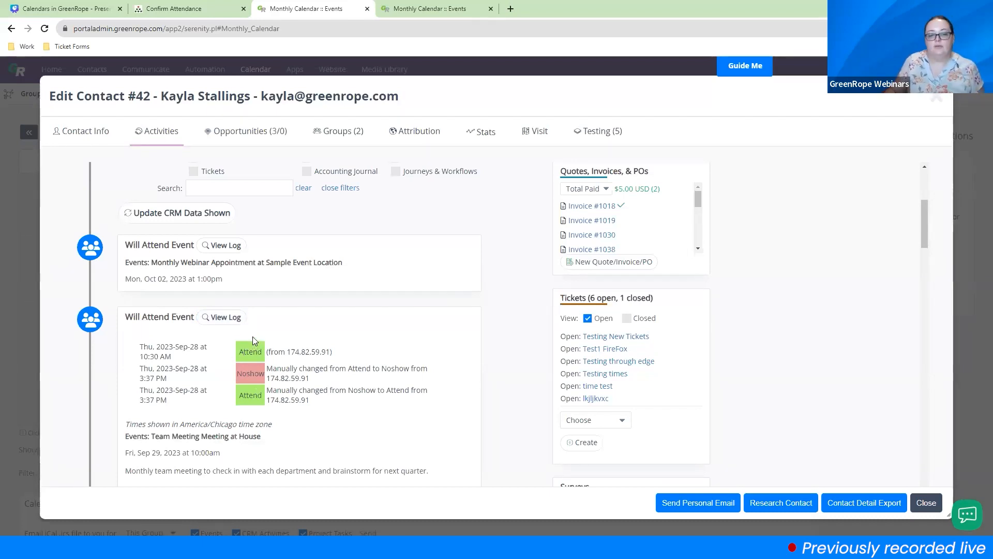
{"action": "left_click", "coordinate": [227, 319]}
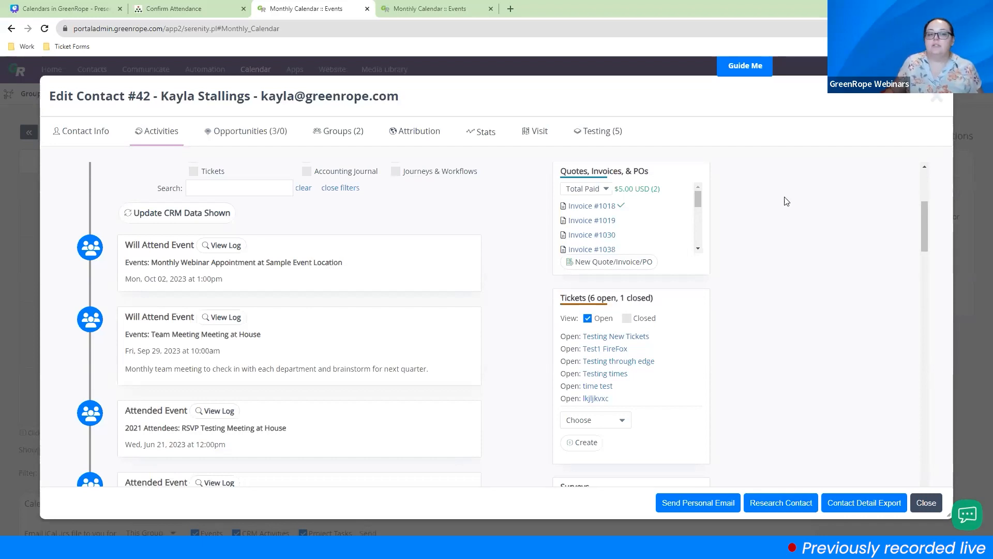
{"action": "scroll", "coordinate": [202, 170], "scroll_direction": "up", "scroll_amount": 3}
{"action": "scroll", "coordinate": [198, 173], "scroll_direction": "up", "scroll_amount": 1}
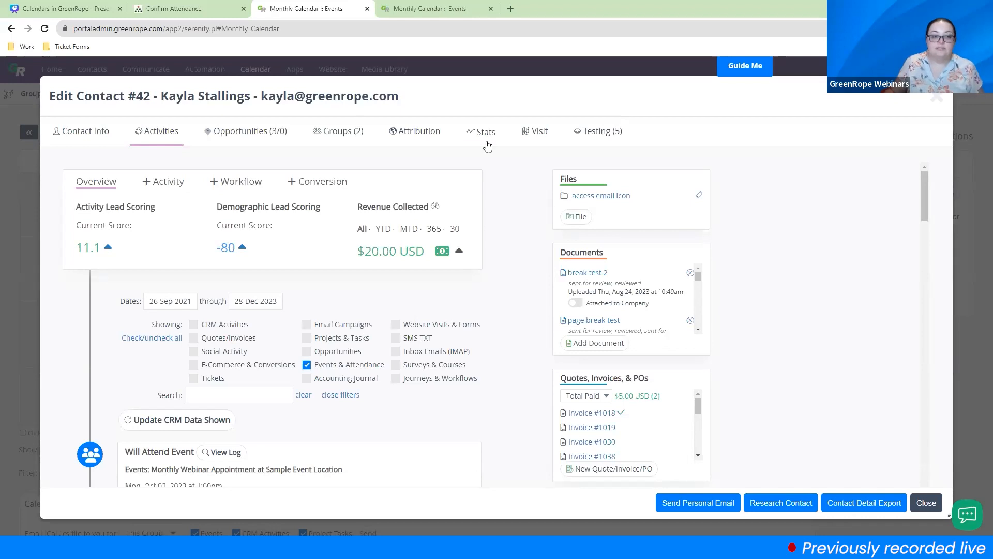
{"action": "left_click", "coordinate": [192, 9]}
{"action": "left_click", "coordinate": [310, 14]}
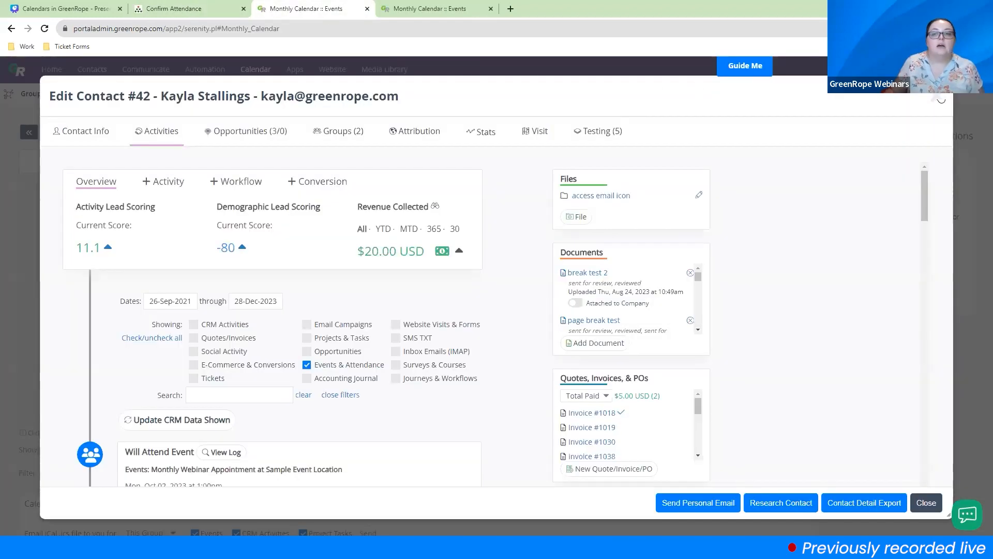
{"action": "left_click", "coordinate": [937, 98]}
Open the event's public registration settings, and view the choices for the initial registration email and page background
{"action": "left_click", "coordinate": [154, 137]}
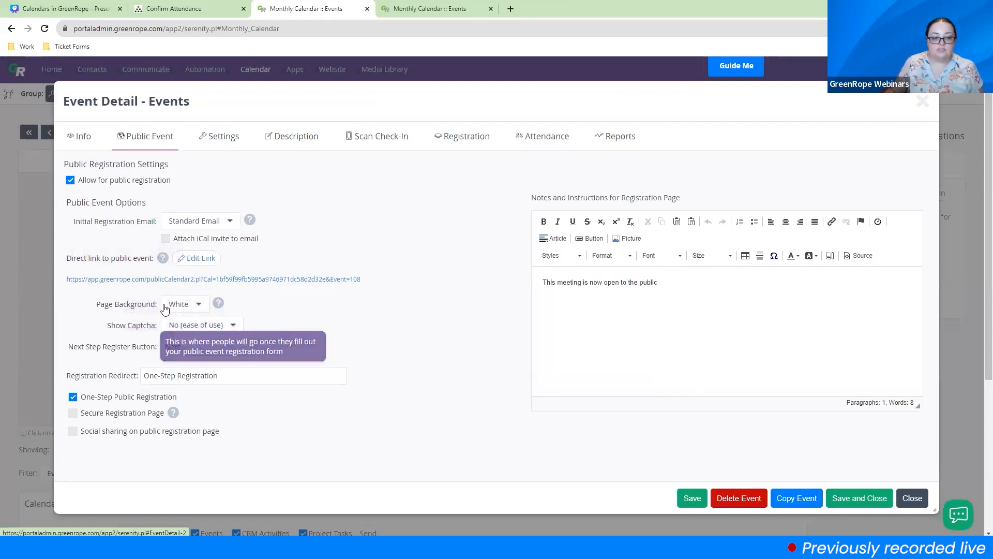
{"action": "left_click", "coordinate": [232, 225]}
{"action": "left_click", "coordinate": [397, 191]}
{"action": "left_click", "coordinate": [198, 306]}
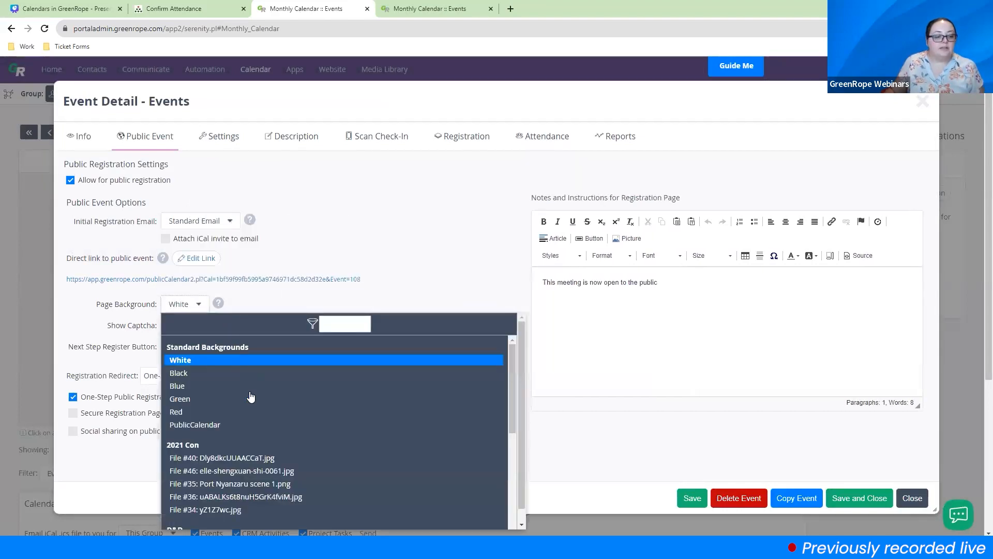
{"action": "left_click_drag", "start_coordinate": [512, 369], "coordinate": [501, 305]}
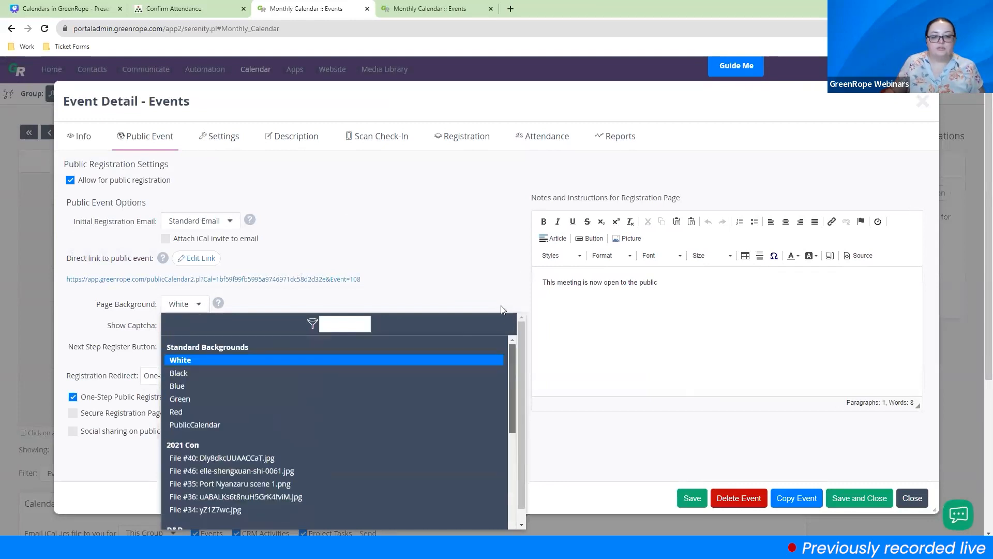
Close the page background choices in the event's public registration settings, and view the Team Meeting's RSVP confirmation page
{"action": "left_click", "coordinate": [439, 224]}
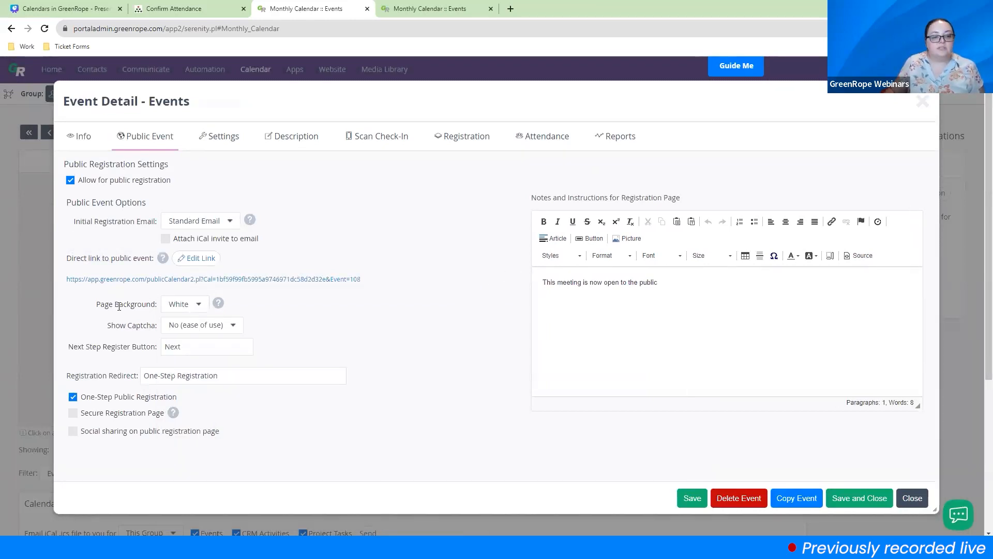
{"action": "left_click_drag", "start_coordinate": [101, 312], "coordinate": [175, 309]}
{"action": "left_click", "coordinate": [388, 323]}
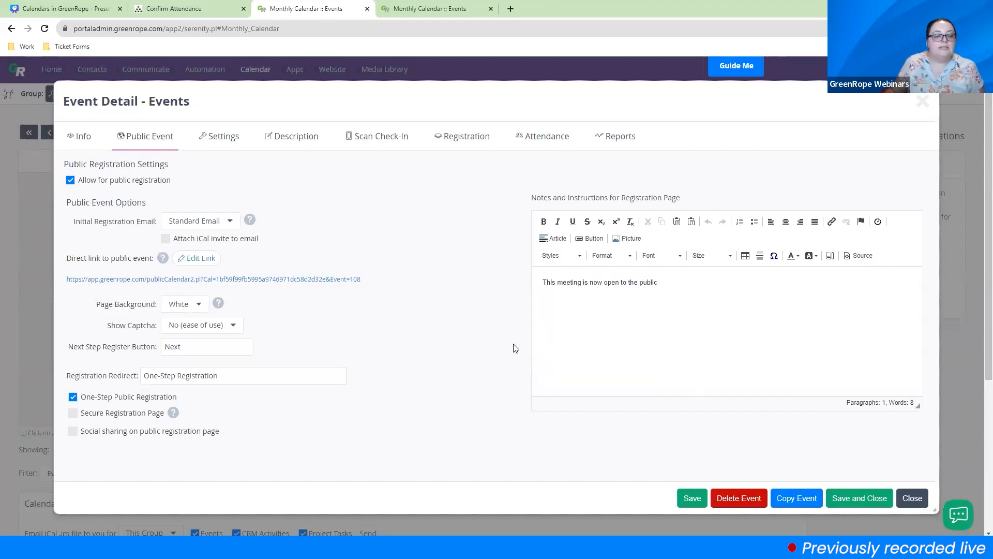
{"action": "left_click", "coordinate": [199, 9]}
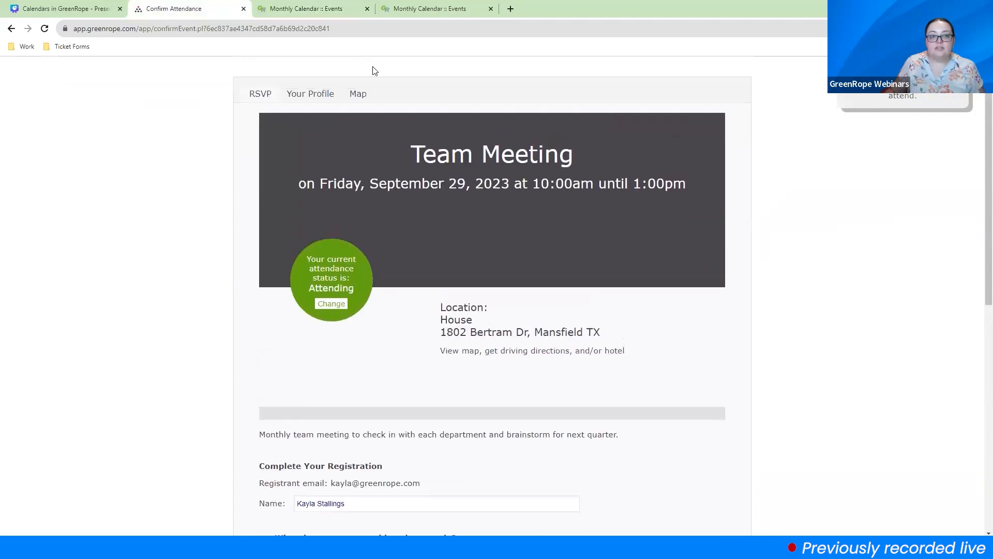
Return to the event details in the monthly calendar, and view the RSVP page template in the optional event settings
{"action": "left_click", "coordinate": [317, 9]}
{"action": "left_click", "coordinate": [220, 137]}
{"action": "left_click_drag", "start_coordinate": [77, 190], "coordinate": [160, 192]}
{"action": "left_click", "coordinate": [461, 249]}
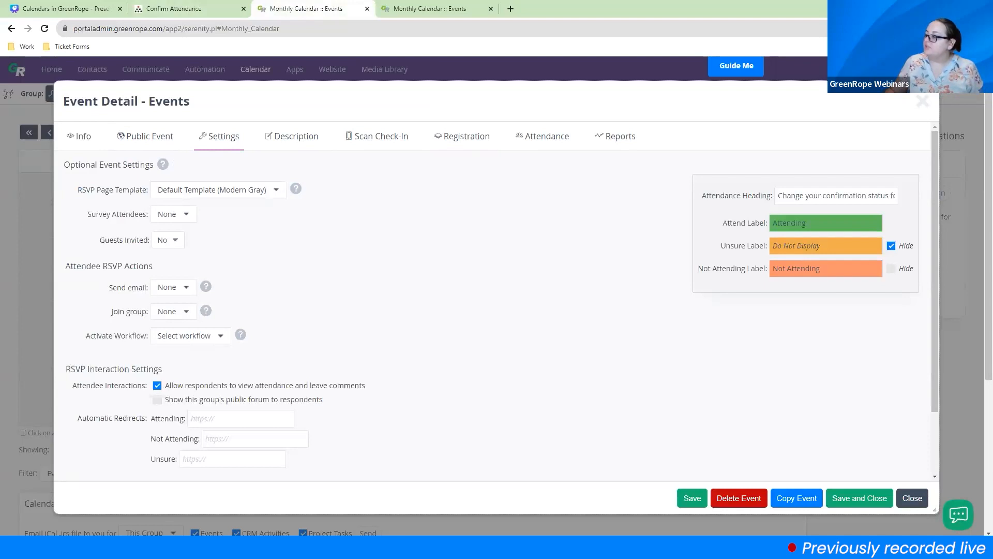
Review the event's registration options, and expand the list of registration options in its attendance summary
{"action": "left_click", "coordinate": [559, 136]}
{"action": "left_click", "coordinate": [464, 138]}
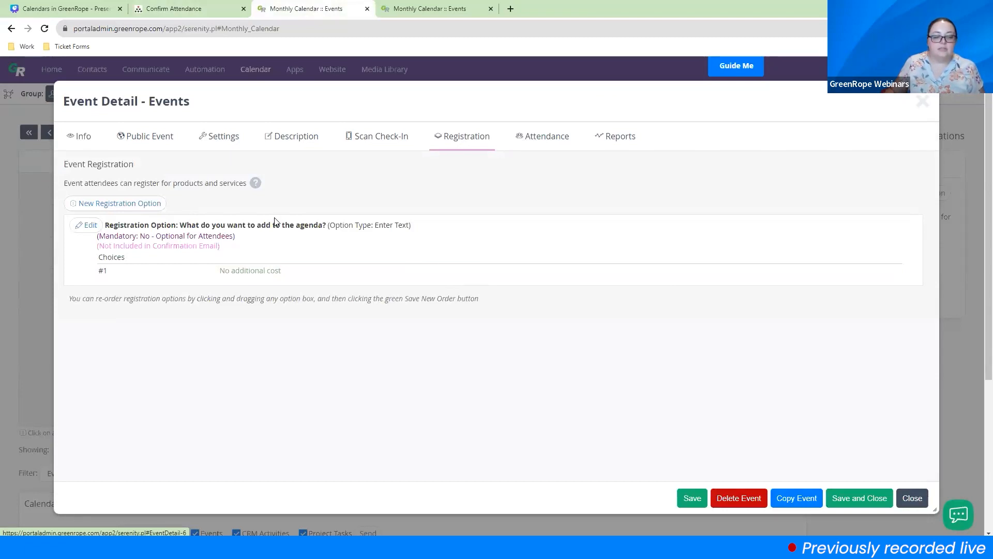
{"action": "left_click", "coordinate": [517, 147]}
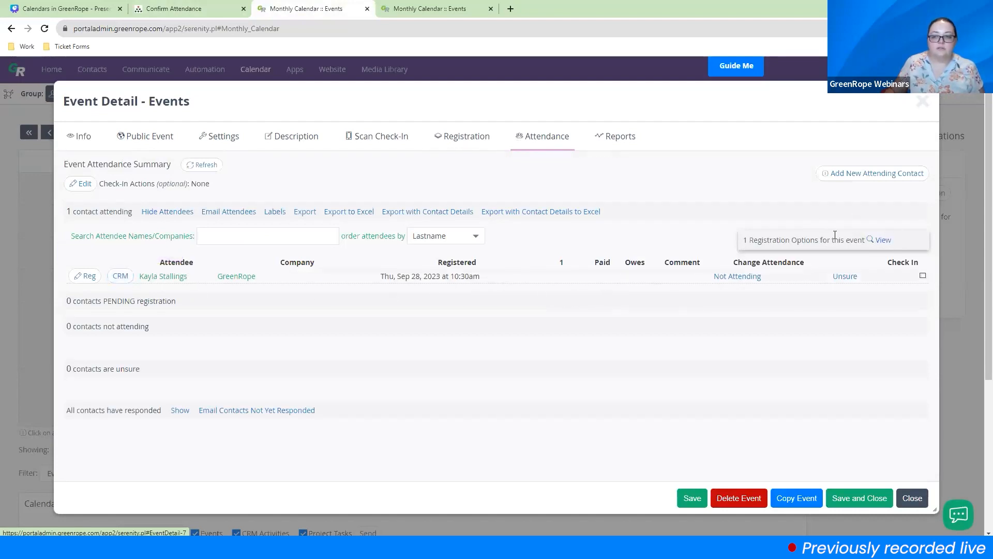
{"action": "left_click", "coordinate": [881, 240]}
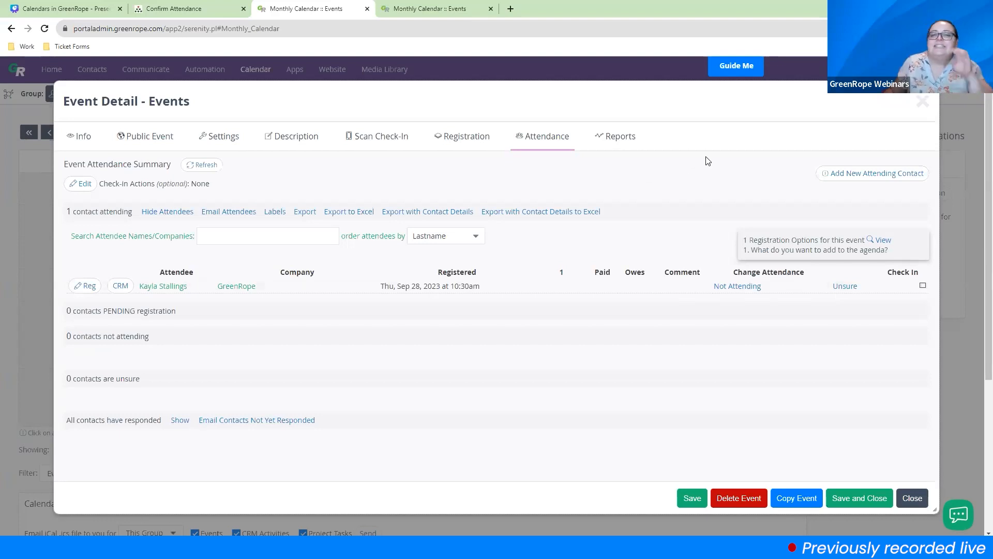
Switch to the Canva presentation, show it full screen from the Booking Calendars slide and advance it
{"action": "left_click", "coordinate": [76, 9]}
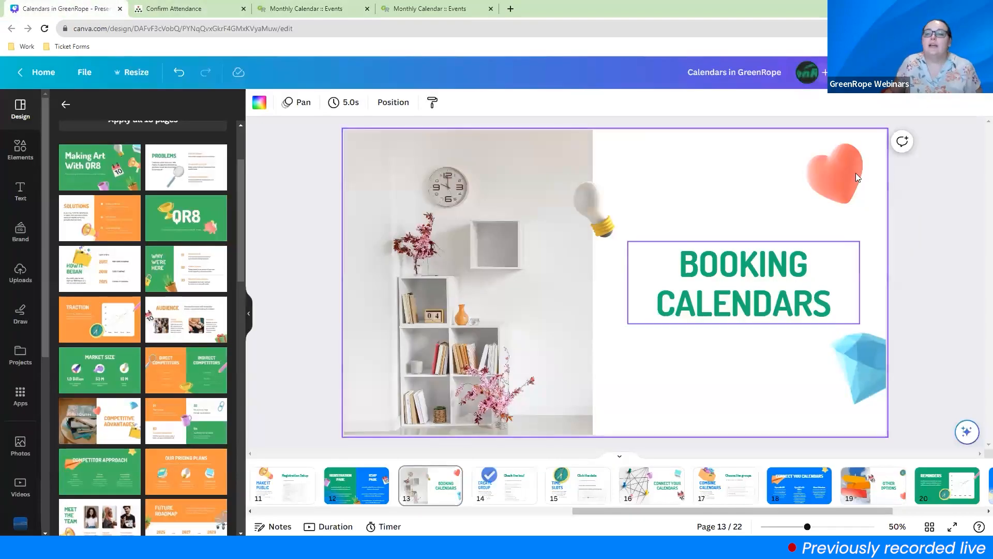
{"action": "left_click", "coordinate": [869, 72]}
{"action": "left_click", "coordinate": [848, 371]}
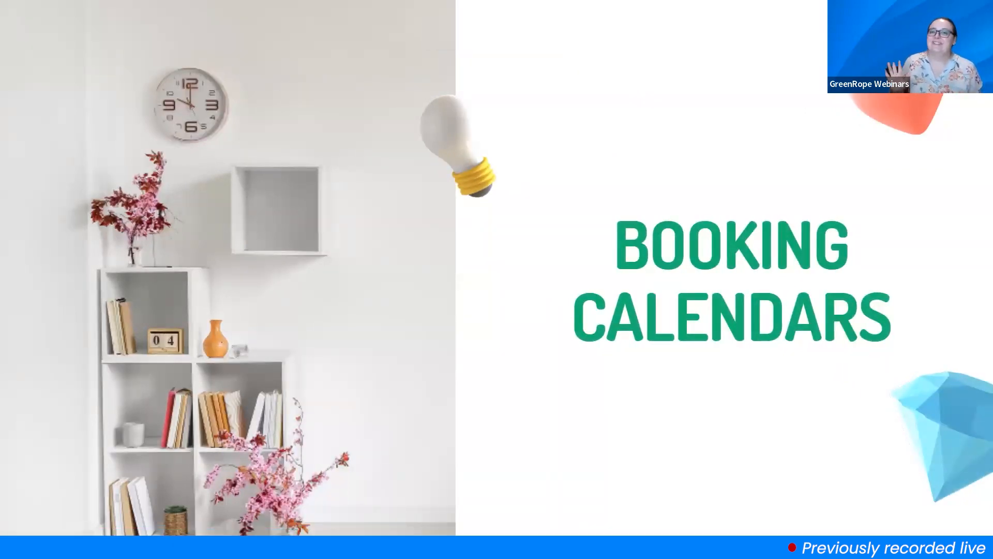
{"action": "left_click", "coordinate": [872, 295]}
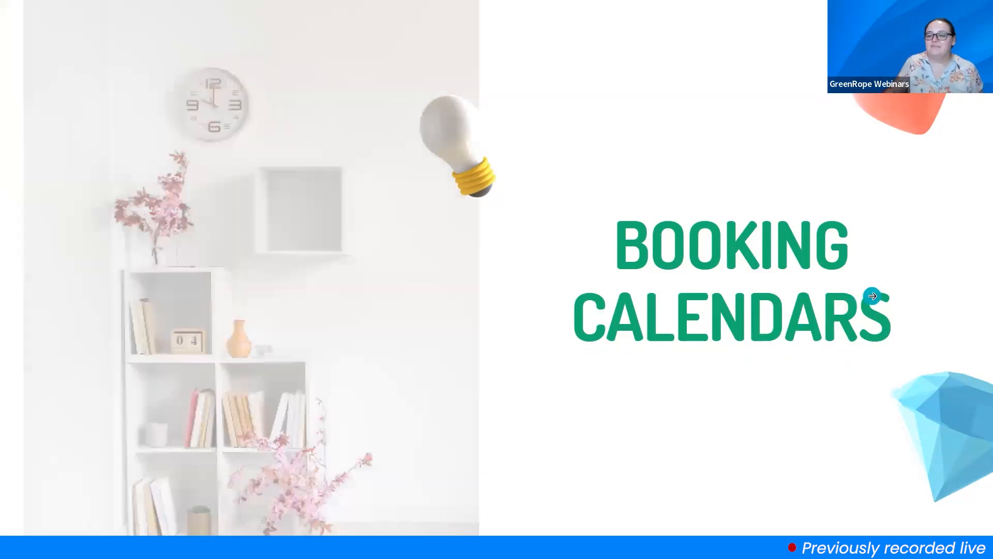
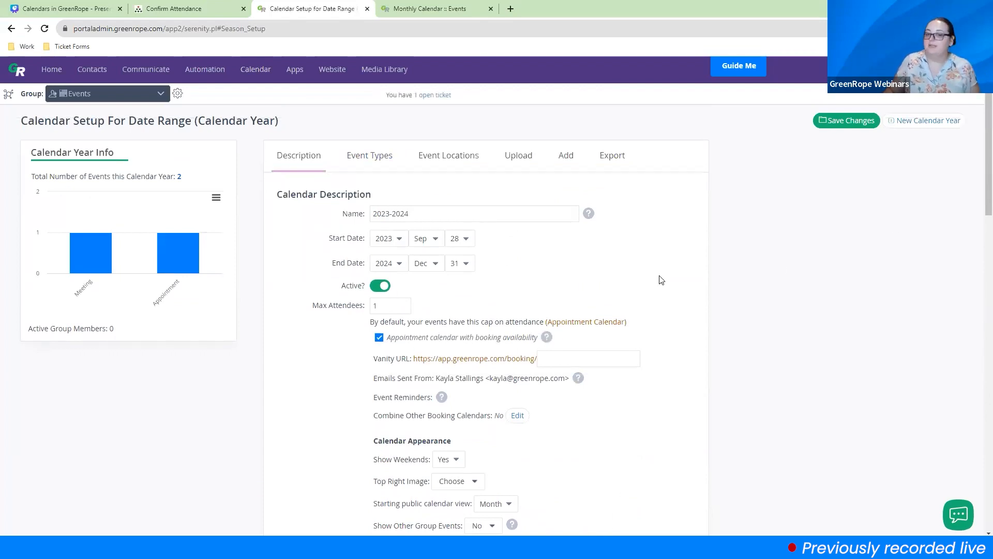
Open the booking calendar of the Events group
{"action": "mouse_move", "coordinate": [251, 71]}
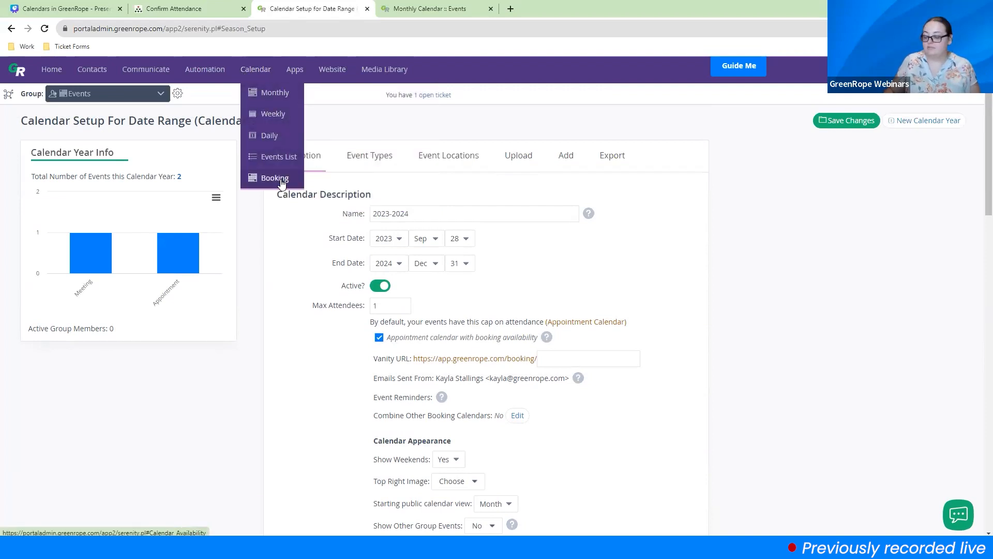
{"action": "left_click", "coordinate": [280, 181]}
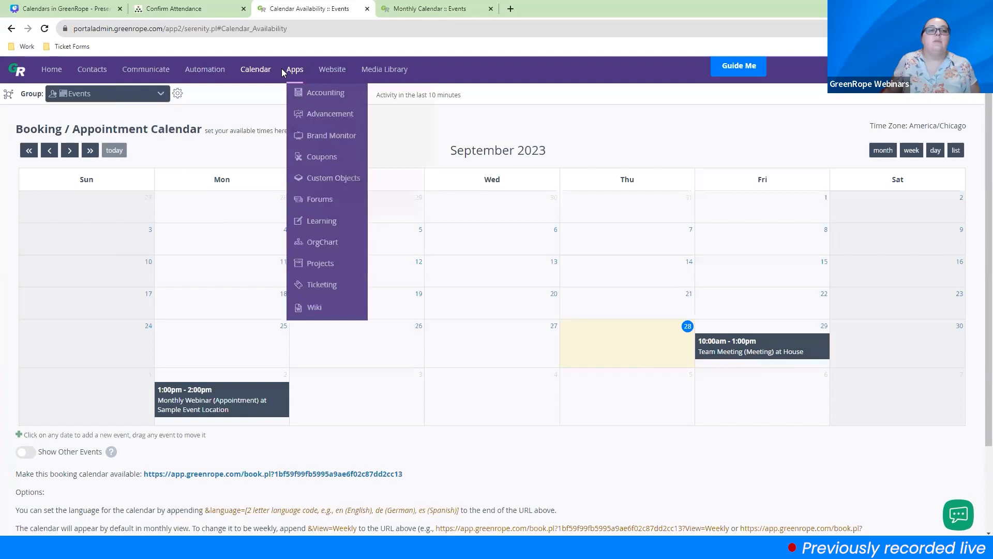
{"action": "mouse_move", "coordinate": [256, 69]}
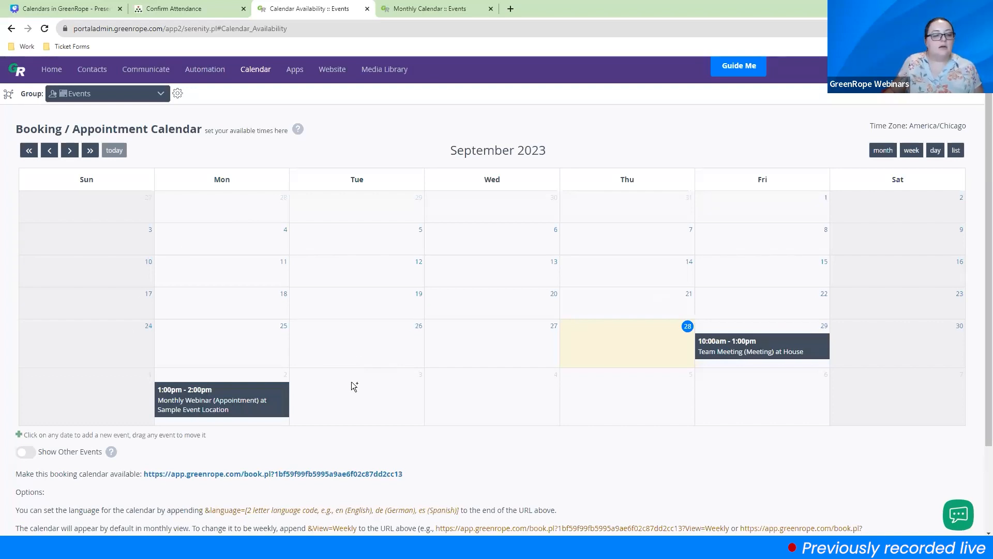
Try showing other events on the booking calendar and turn the option back off
{"action": "left_click", "coordinate": [24, 454]}
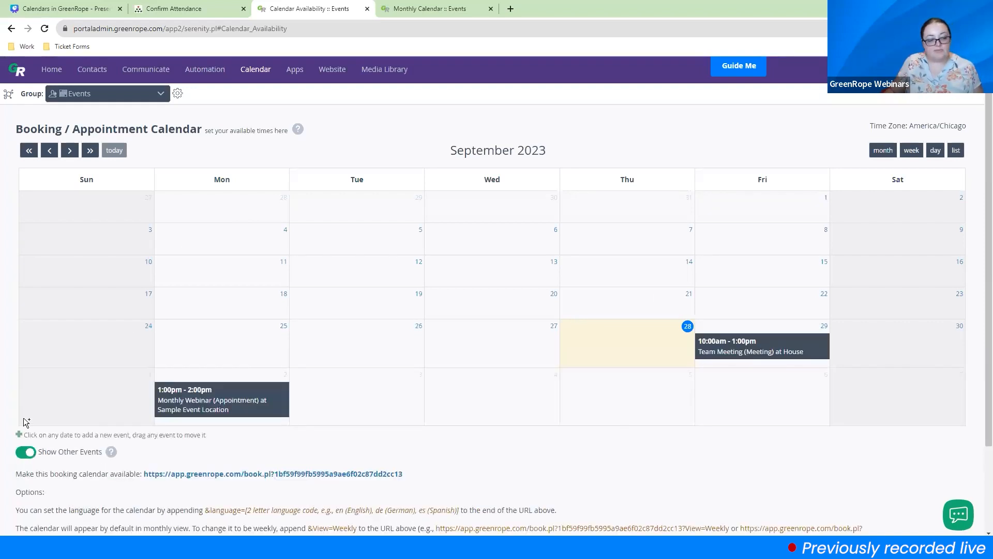
{"action": "left_click", "coordinate": [26, 453]}
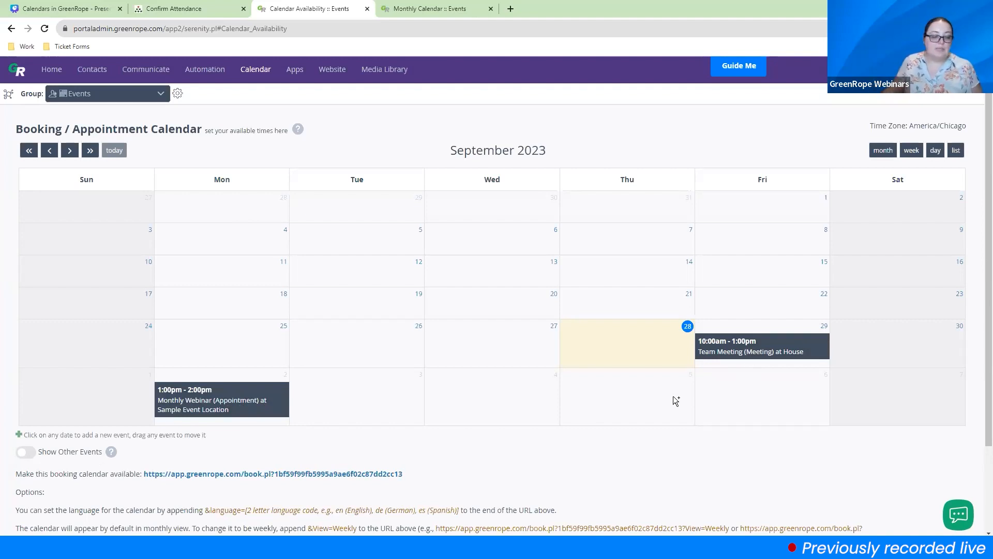
{"action": "scroll", "coordinate": [659, 475], "scroll_direction": "down", "scroll_amount": 3}
{"action": "scroll", "coordinate": [603, 473], "scroll_direction": "up", "scroll_amount": 3}
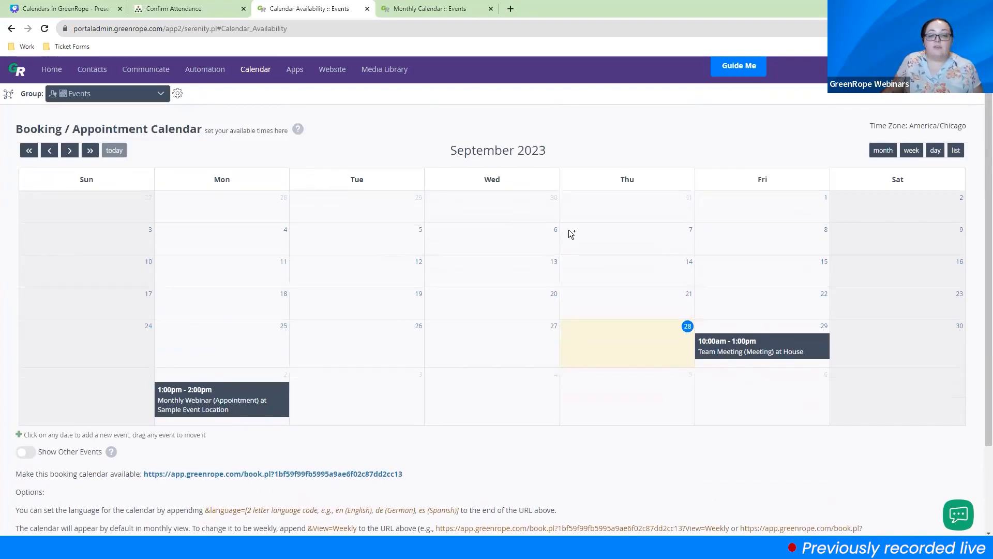
Check the time slots slide in the Canva presentation and return to the GreenRope booking calendar
{"action": "left_click", "coordinate": [49, 9]}
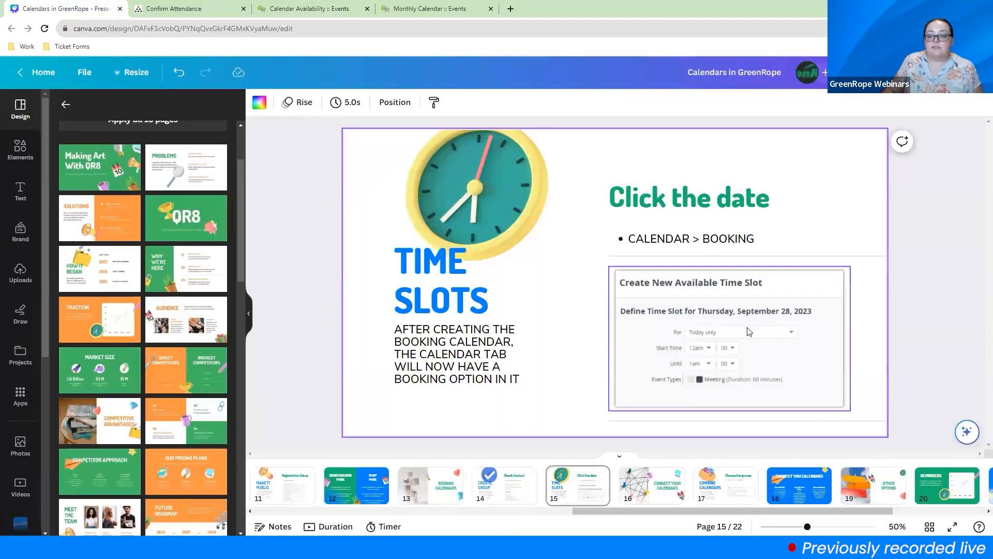
{"action": "left_click", "coordinate": [298, 9]}
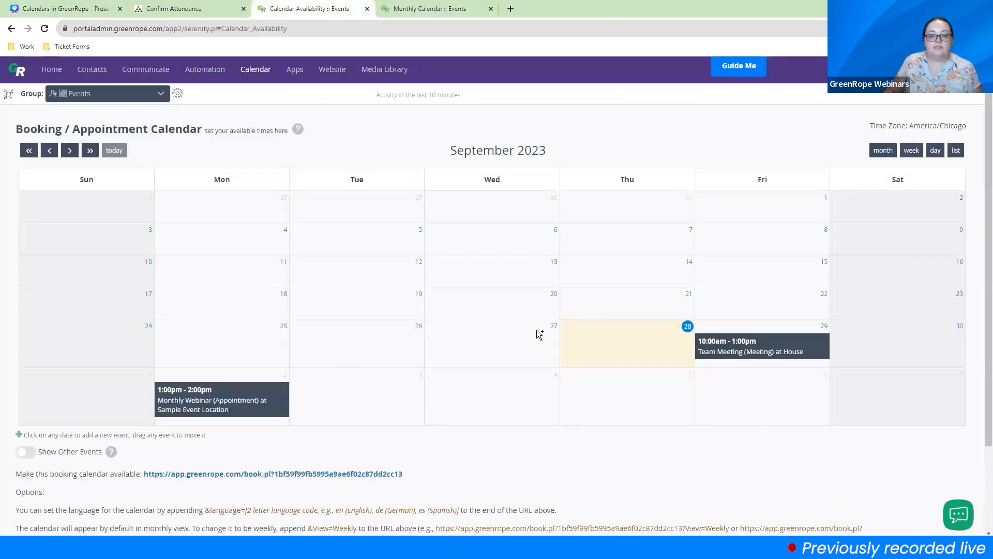
Start a new available time slot for Tuesday, October 3, 2023 only, running from 10am to 4pm
{"action": "left_click", "coordinate": [376, 393]}
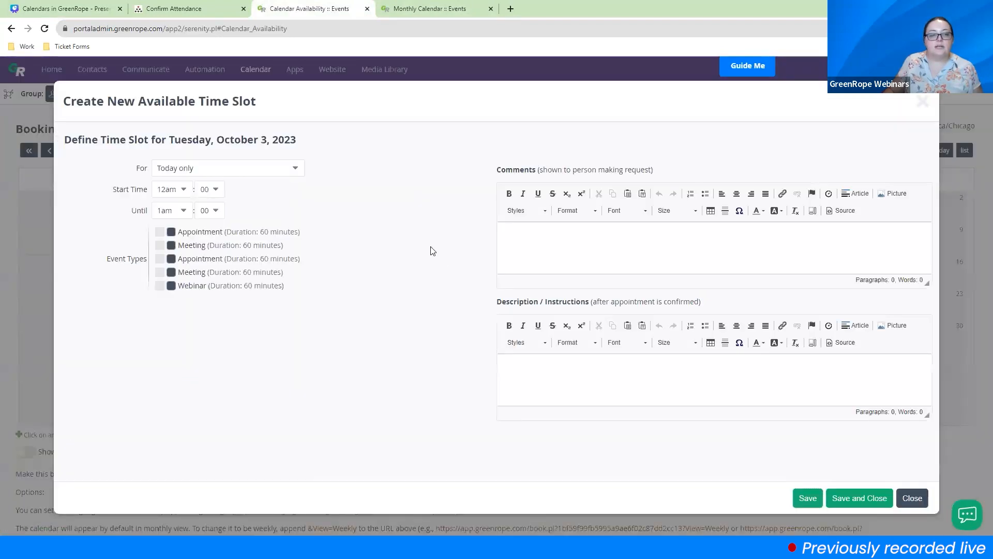
{"action": "left_click", "coordinate": [234, 168]}
{"action": "left_click", "coordinate": [236, 169]}
{"action": "left_click", "coordinate": [251, 169]}
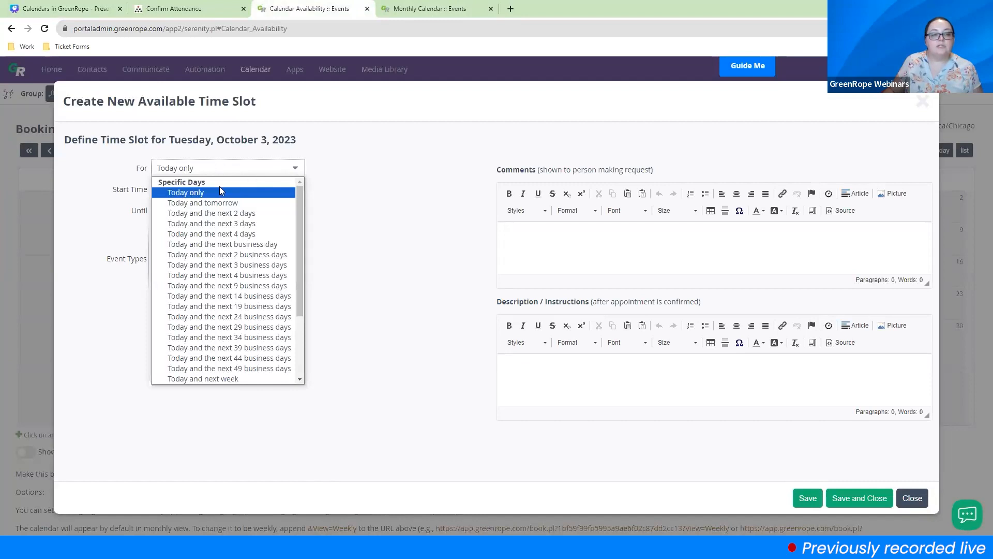
{"action": "left_click", "coordinate": [397, 167]}
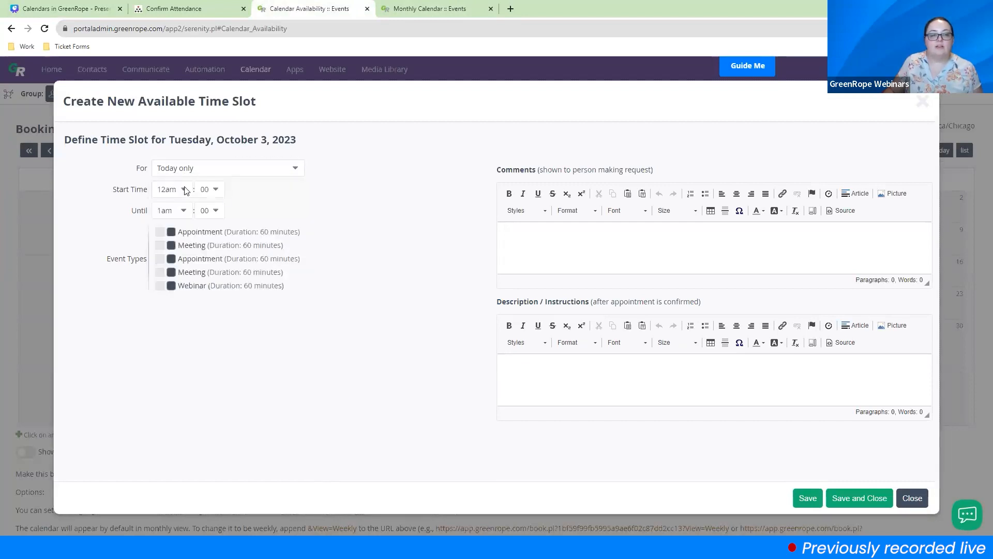
{"action": "left_click", "coordinate": [186, 191]}
{"action": "left_click", "coordinate": [166, 306]}
{"action": "left_click", "coordinate": [173, 210]}
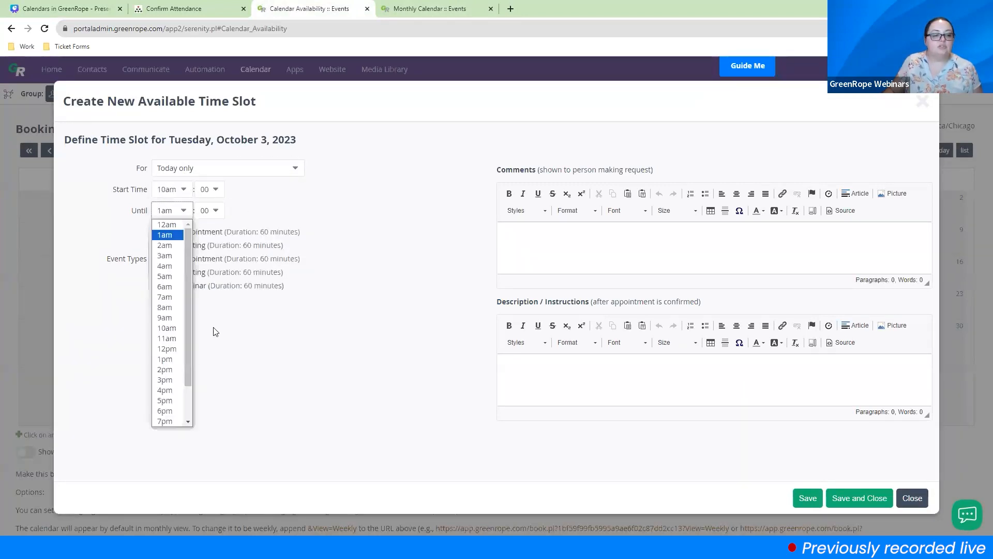
{"action": "left_click", "coordinate": [164, 389]}
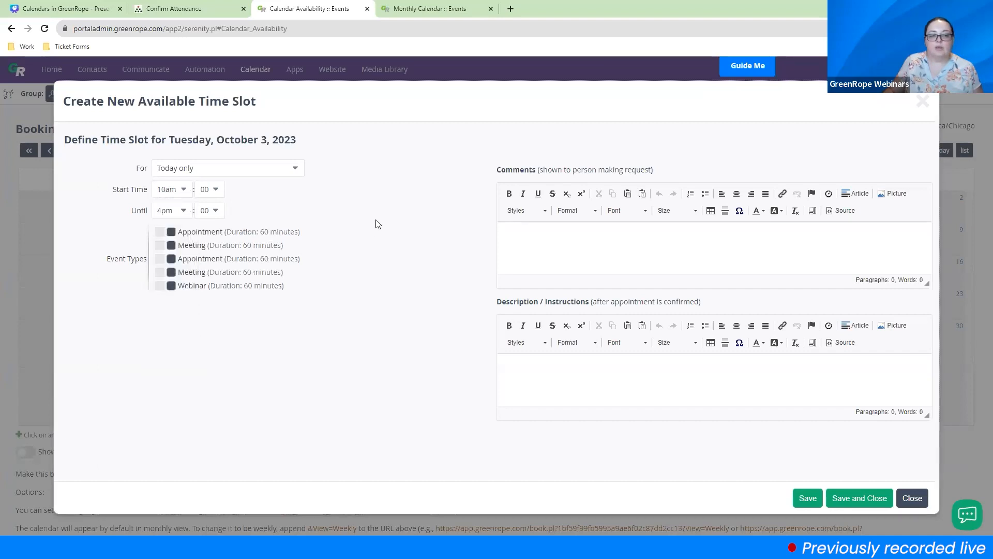
Allow the first Meeting event type in the new time slot and save it
{"action": "left_click", "coordinate": [214, 244]}
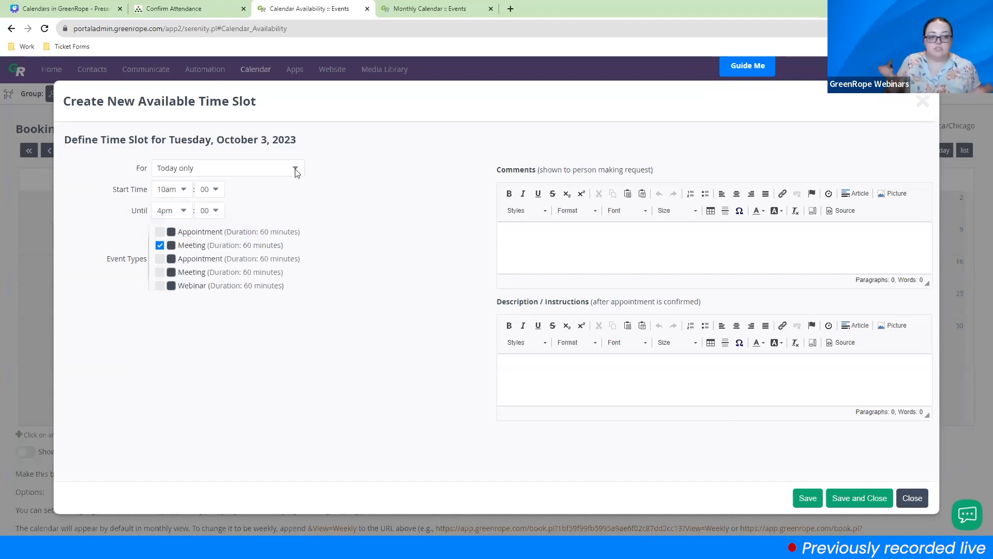
{"action": "left_click", "coordinate": [856, 499]}
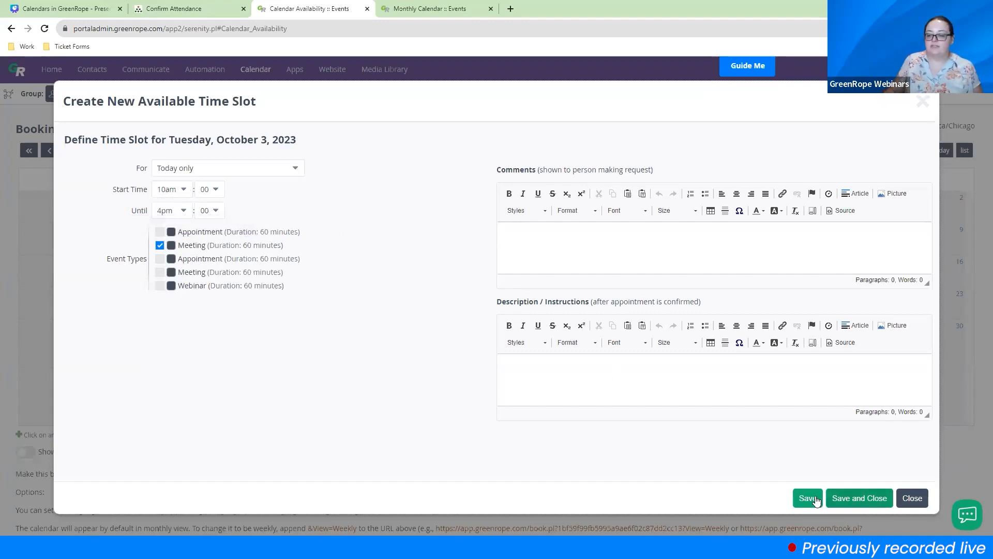
{"action": "left_click", "coordinate": [903, 498]}
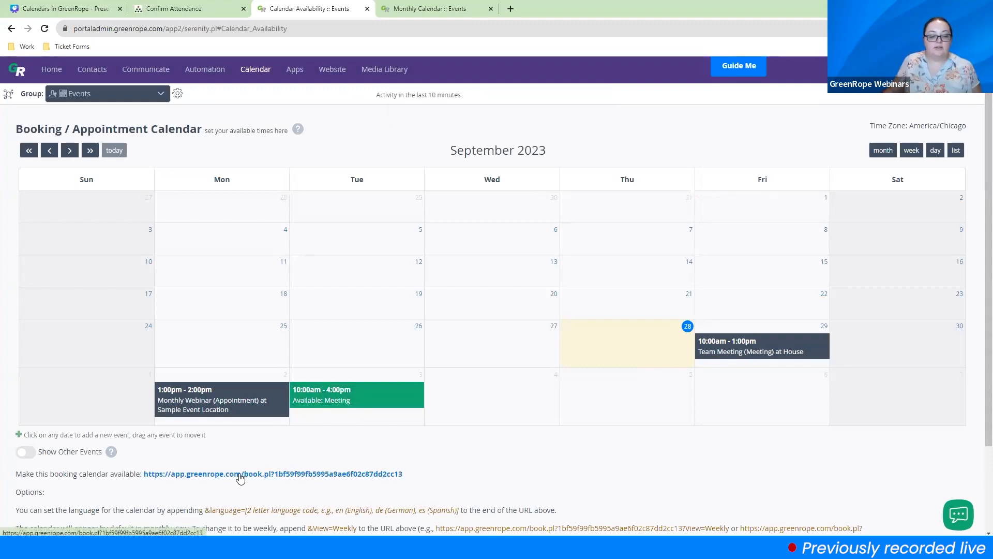
Open the public booking page, view the October 3 appointment request form and close it
{"action": "left_click", "coordinate": [287, 474]}
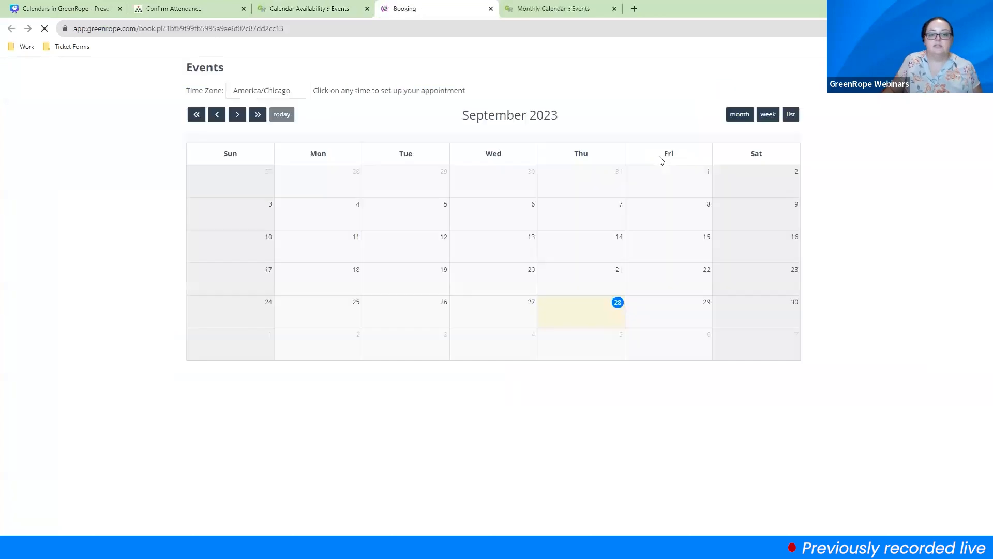
{"action": "left_click", "coordinate": [388, 199]}
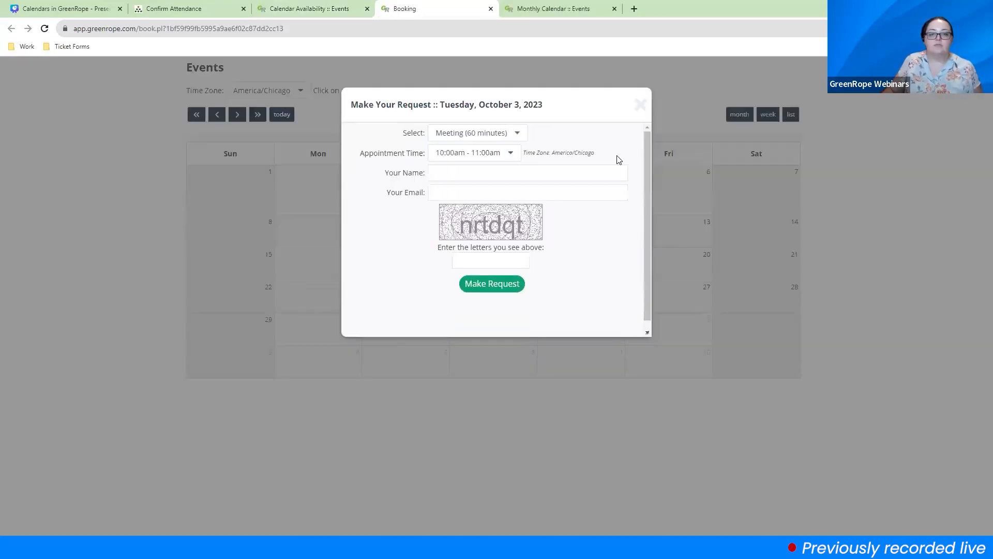
{"action": "left_click", "coordinate": [641, 104]}
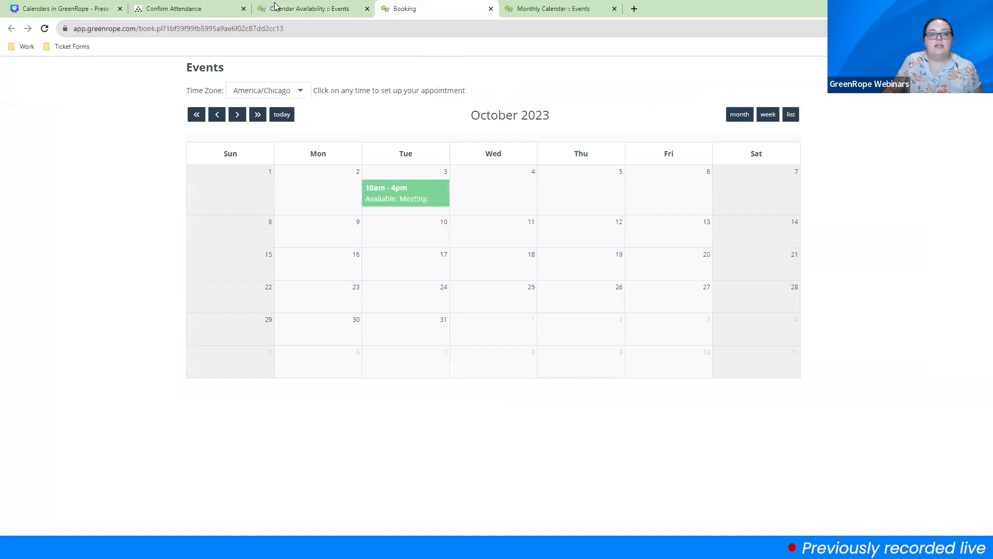
Return to the GreenRope booking calendar and open the October 3 available slot for editing its comments and description
{"action": "left_click", "coordinate": [299, 6]}
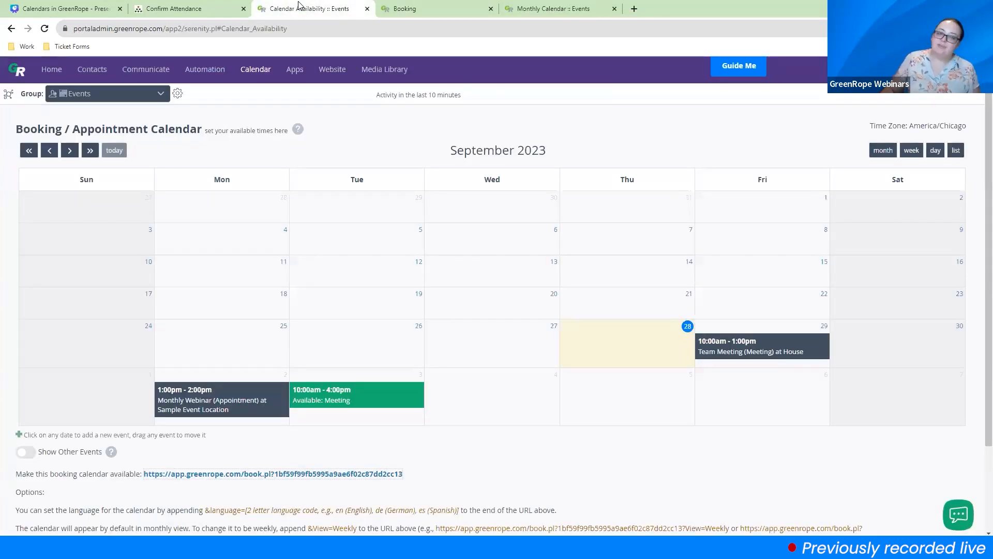
{"action": "left_click", "coordinate": [355, 395]}
{"action": "left_click", "coordinate": [531, 242]}
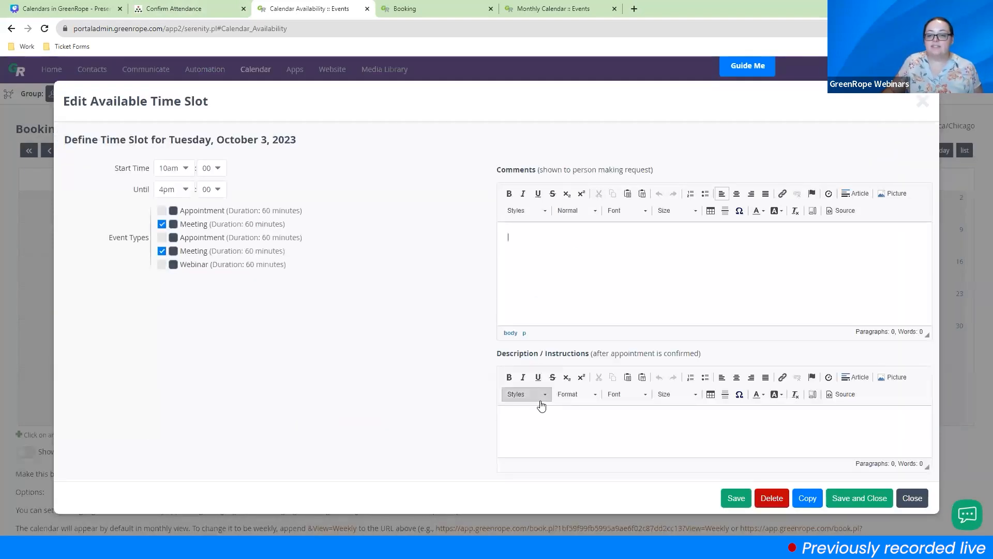
{"action": "left_click", "coordinate": [562, 418]}
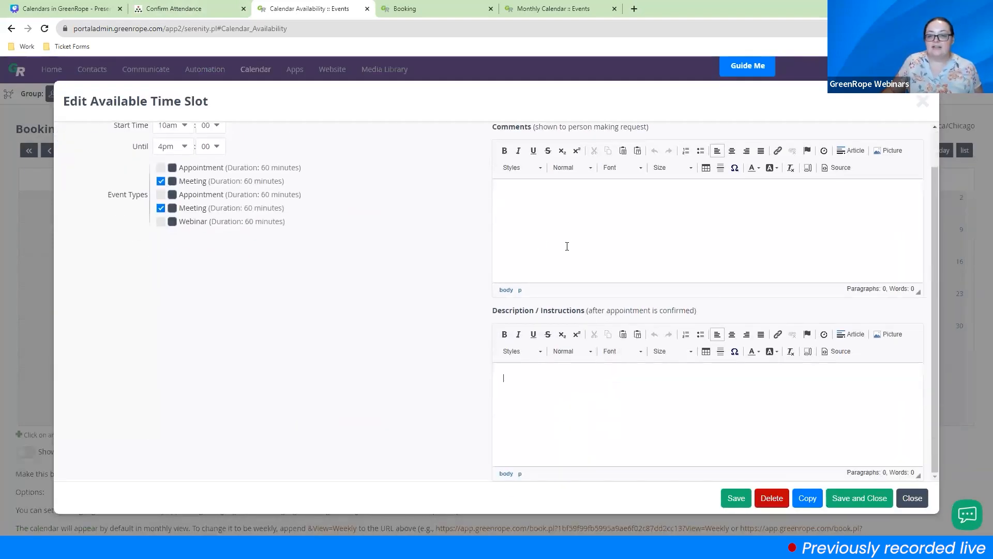
Examine the October 3 request form on the public booking page, including its meeting type choices
{"action": "left_click", "coordinate": [408, 9]}
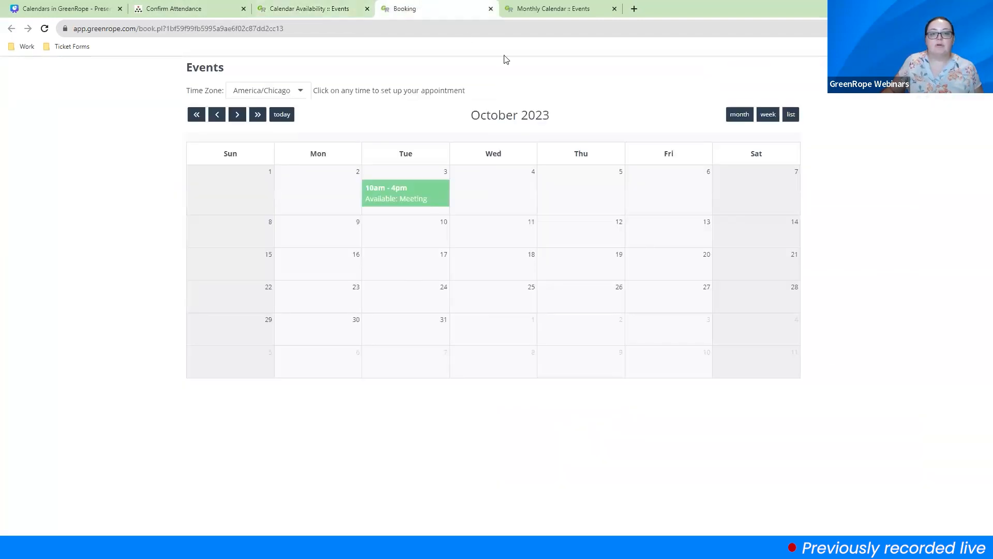
{"action": "left_click", "coordinate": [425, 193]}
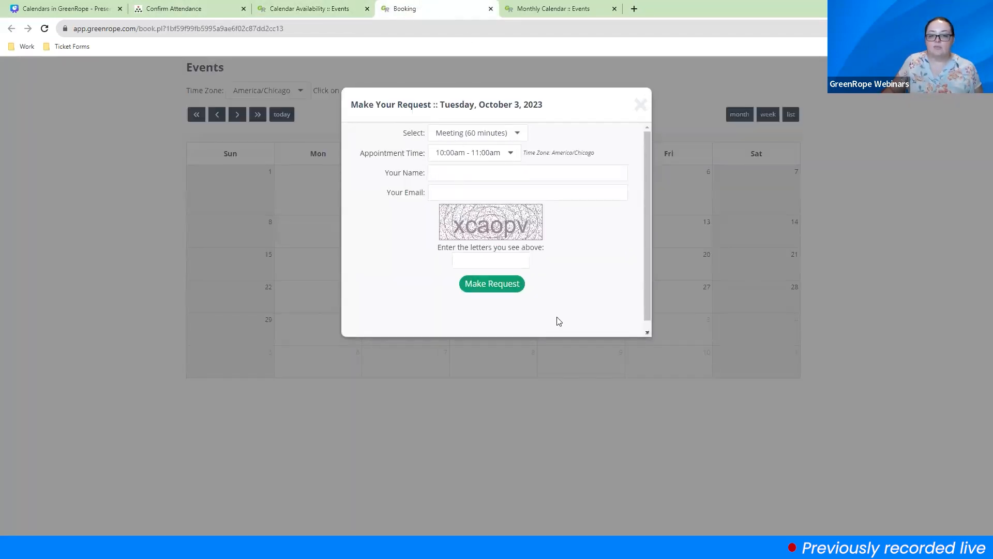
{"action": "left_click", "coordinate": [486, 133]}
{"action": "left_click", "coordinate": [347, 143]}
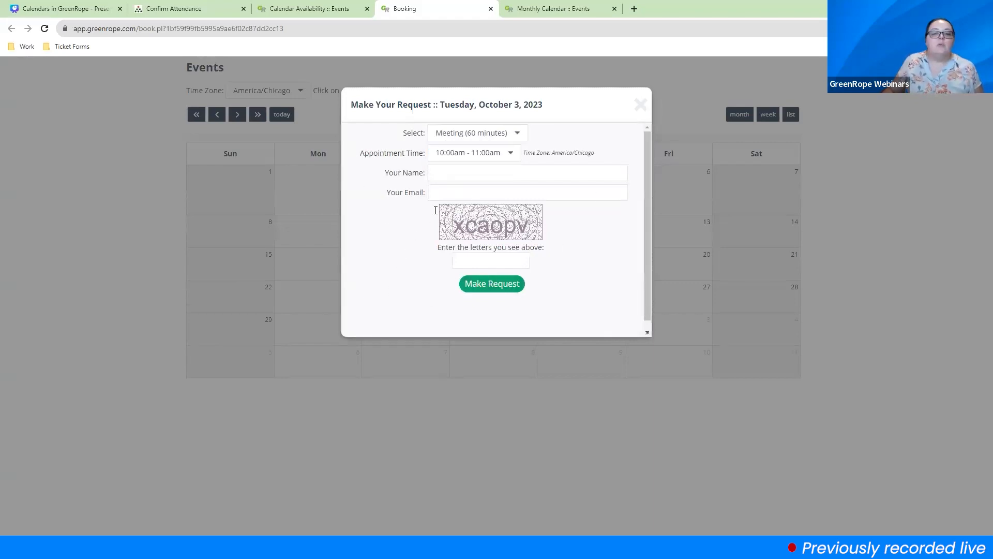
Back in the October 3 slot, enter "We will meet on zoom" as the comment and "Log in with link provided" as the instructions
{"action": "left_click", "coordinate": [309, 9]}
{"action": "left_click", "coordinate": [523, 166]}
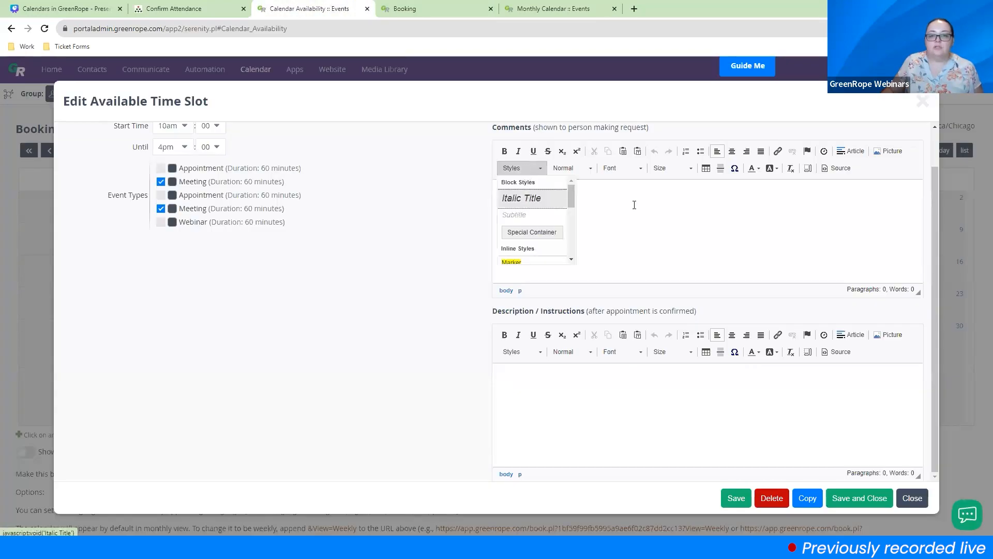
{"action": "left_click", "coordinate": [634, 204]}
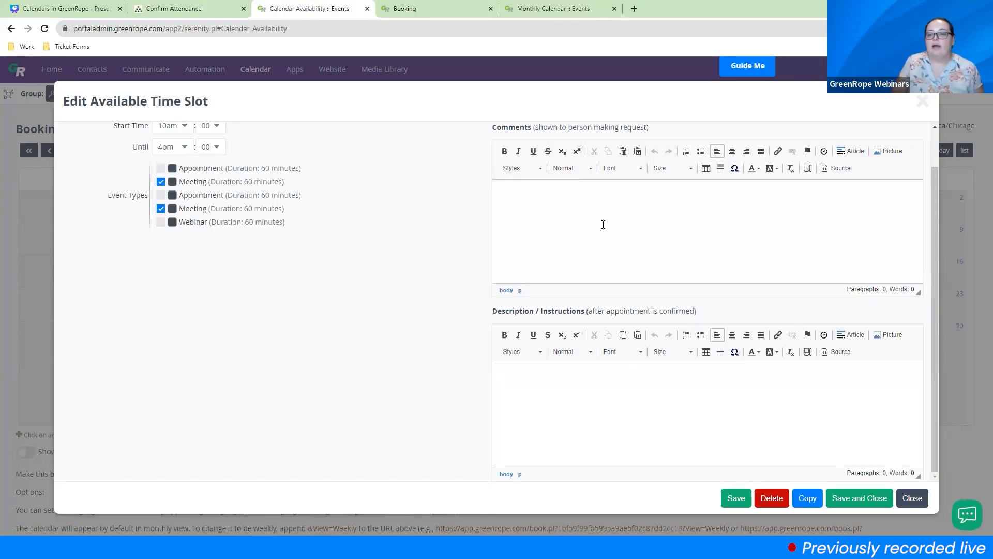
{"action": "scroll", "coordinate": [603, 224], "scroll_direction": "up", "scroll_amount": 2}
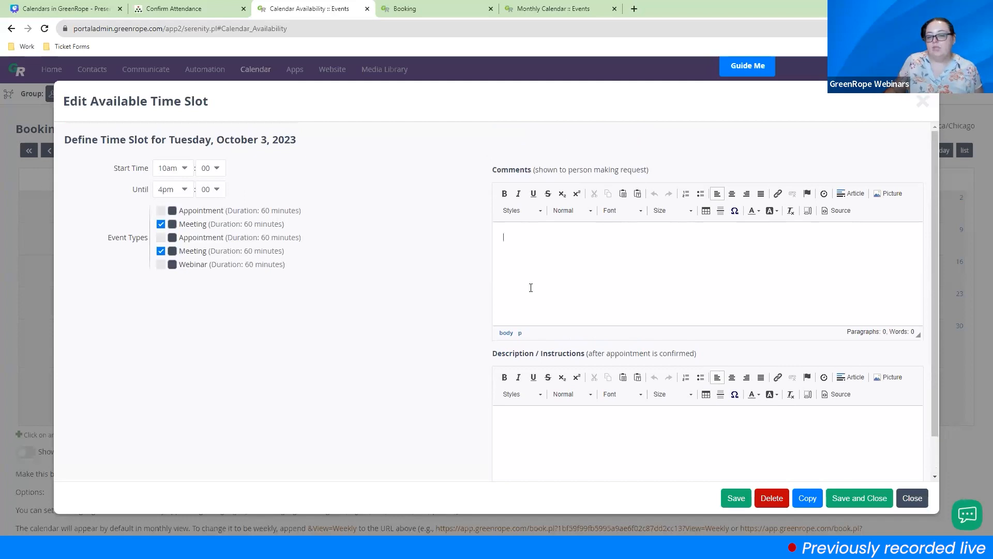
{"action": "type", "text": "wE"}
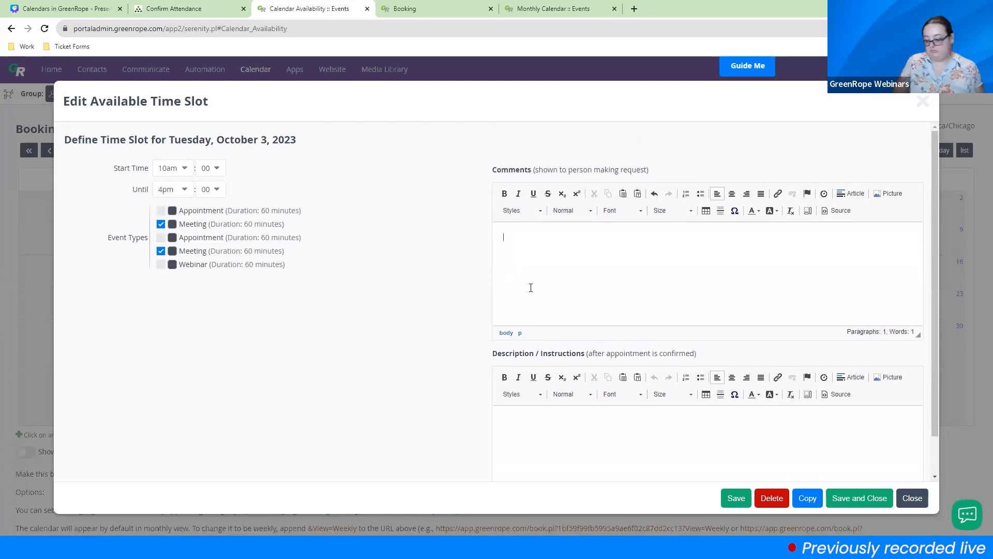
{"action": "key", "text": "BackSpace"}
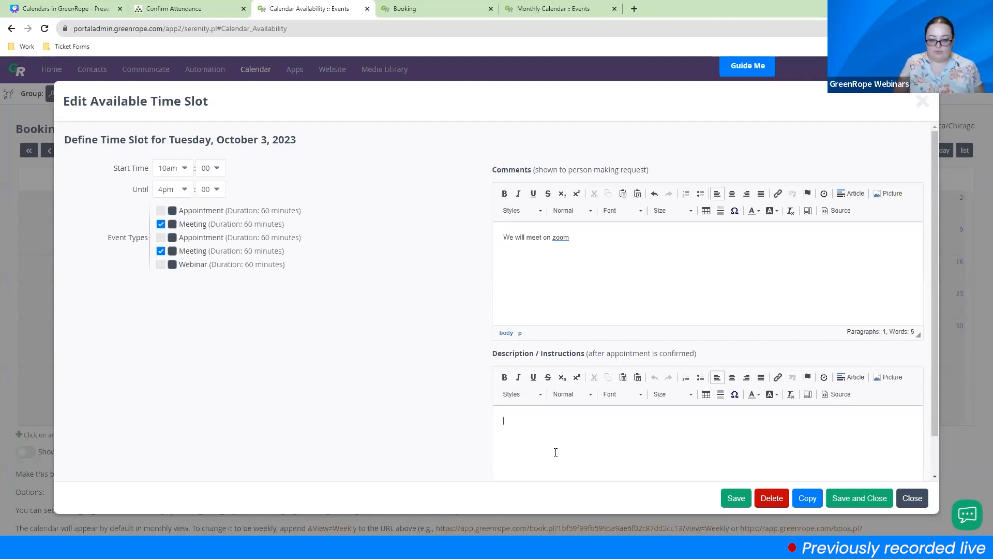
{"action": "type", "text": "Log in with link provided"}
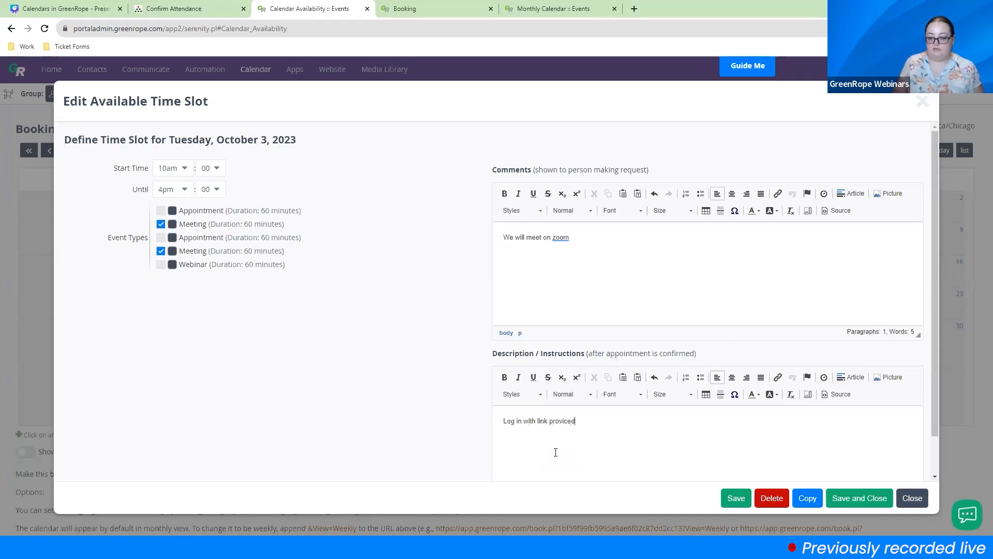
Save the October 3 slot, reload the public booking page and check the comment in its October 3 request form
{"action": "left_click", "coordinate": [736, 497]}
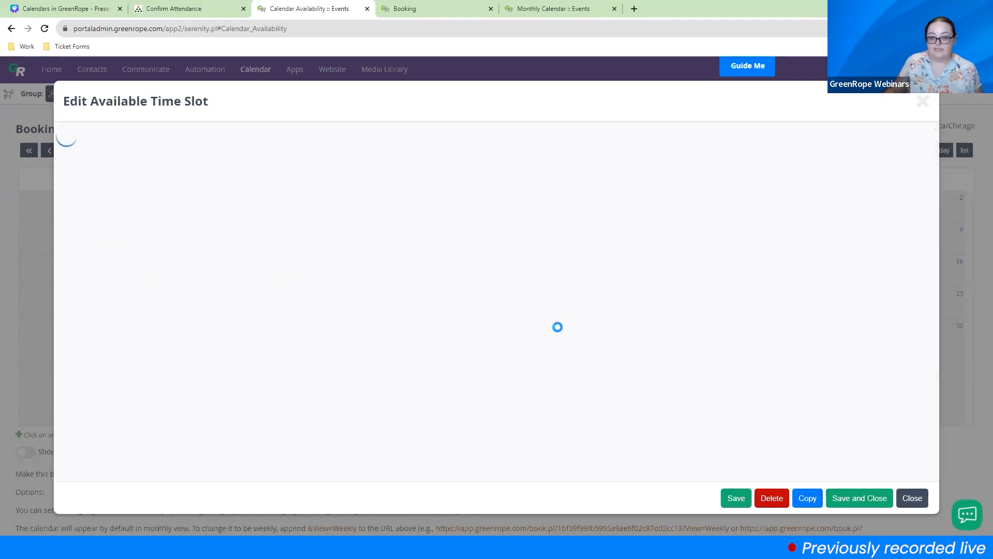
{"action": "left_click", "coordinate": [434, 13]}
{"action": "left_click", "coordinate": [44, 28]}
{"action": "left_click", "coordinate": [408, 207]}
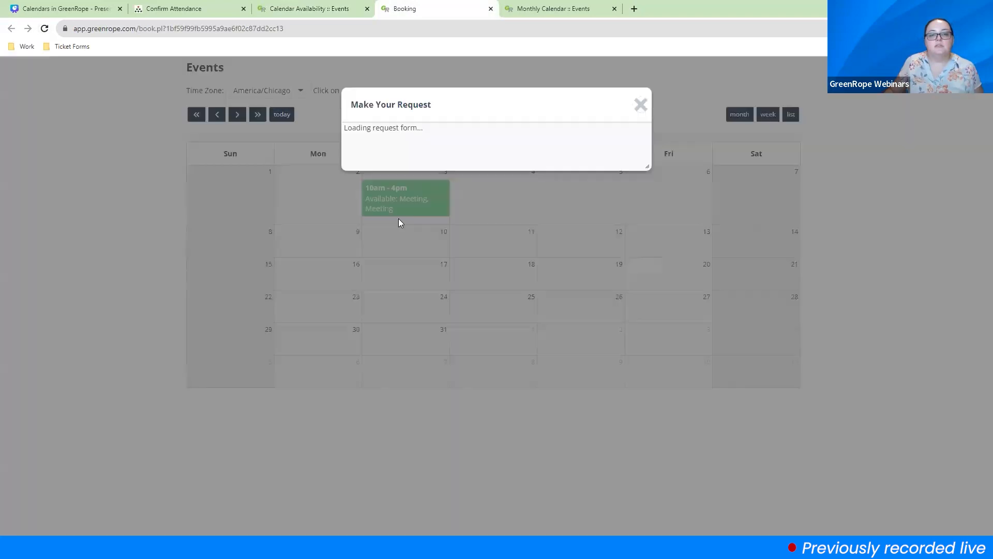
{"action": "left_click_drag", "start_coordinate": [422, 315], "coordinate": [343, 320]}
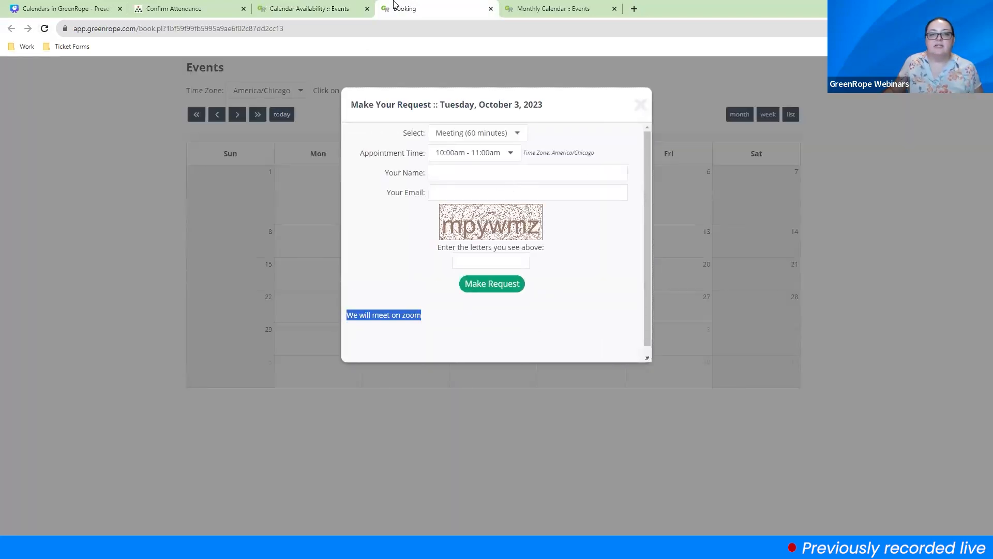
Compare the slot's Description / Instructions text with the public October 3 request form, and close the form
{"action": "left_click", "coordinate": [339, 8]}
{"action": "left_click_drag", "start_coordinate": [570, 417], "coordinate": [479, 378]}
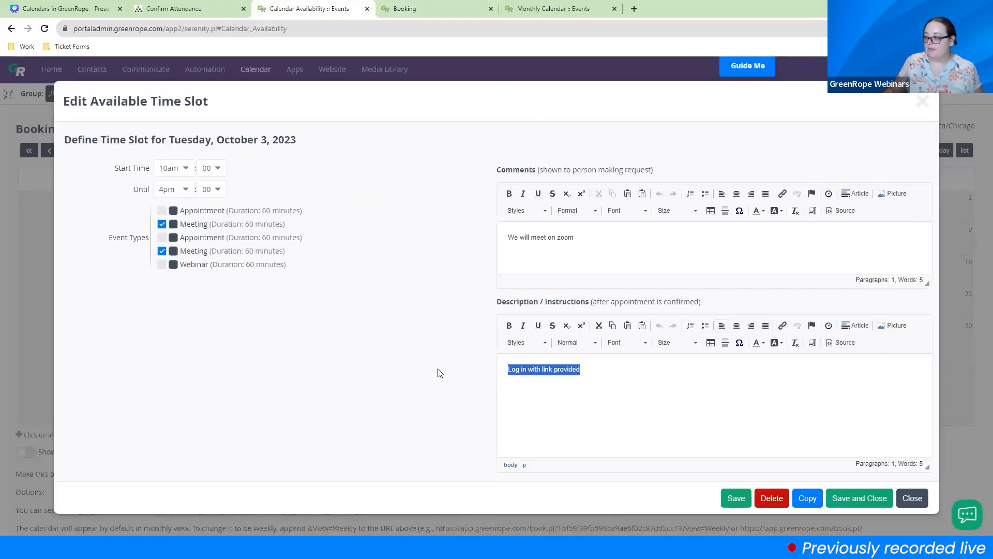
{"action": "left_click", "coordinate": [423, 10]}
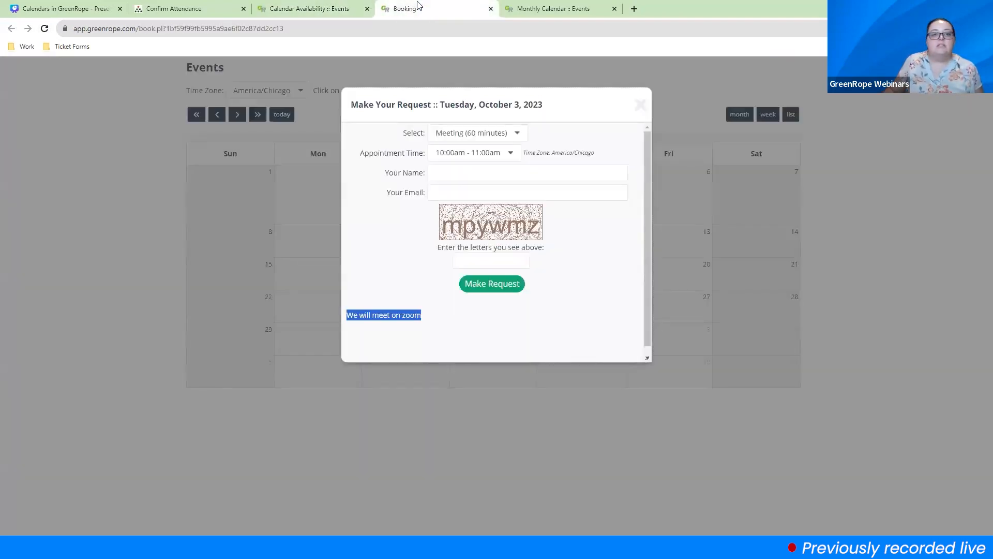
{"action": "left_click", "coordinate": [641, 105]}
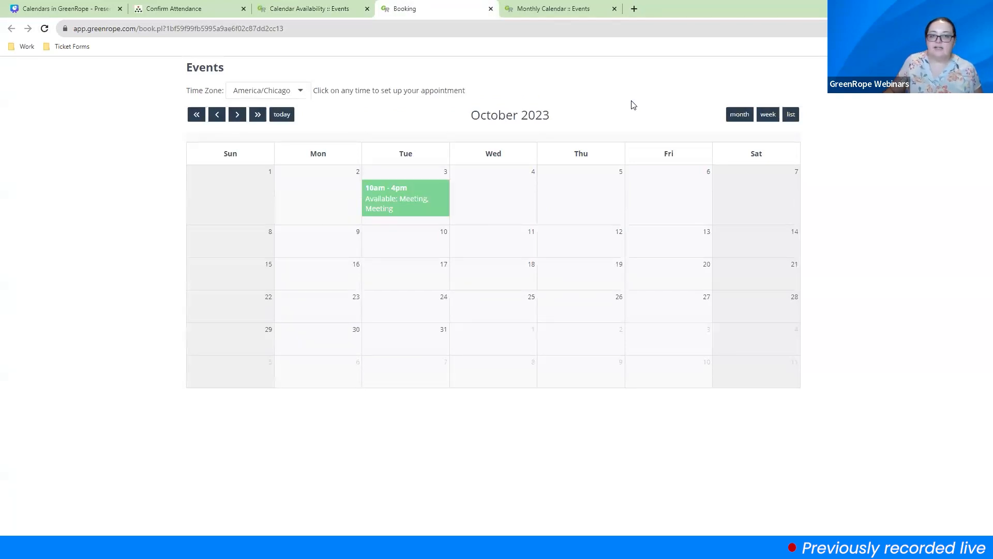
Close the October 3 slot editor and open the calendar setup page for the Events group
{"action": "left_click", "coordinate": [306, 8]}
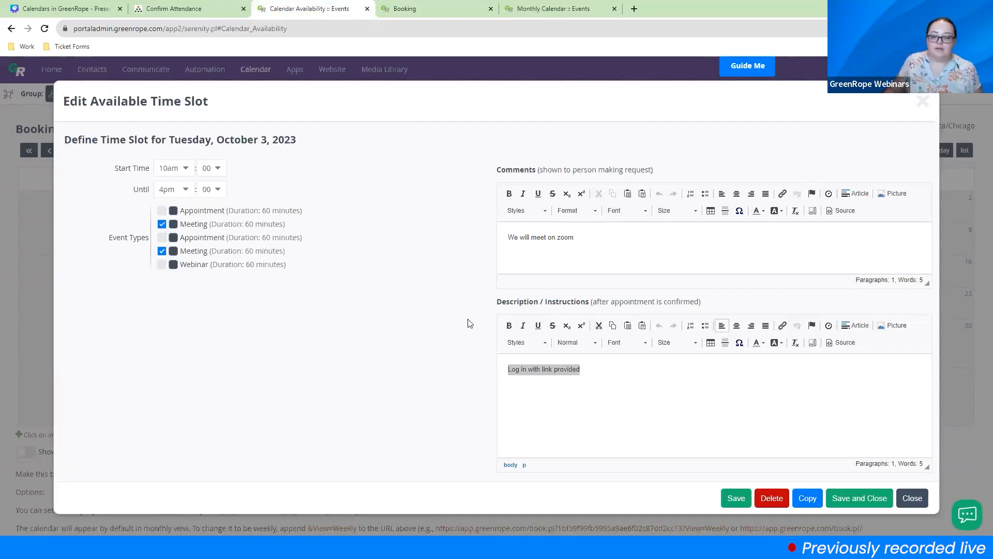
{"action": "left_click", "coordinate": [632, 380]}
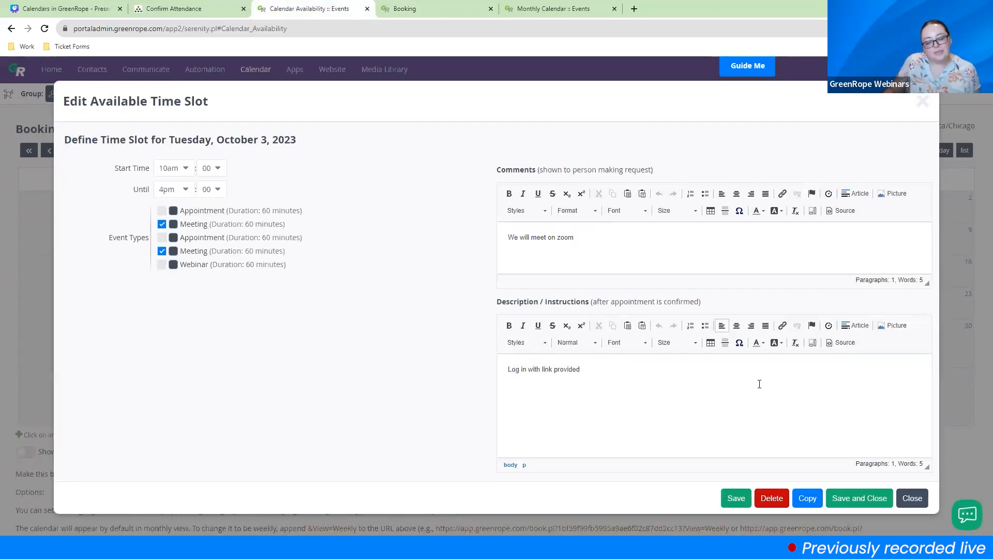
{"action": "left_click", "coordinate": [912, 498]}
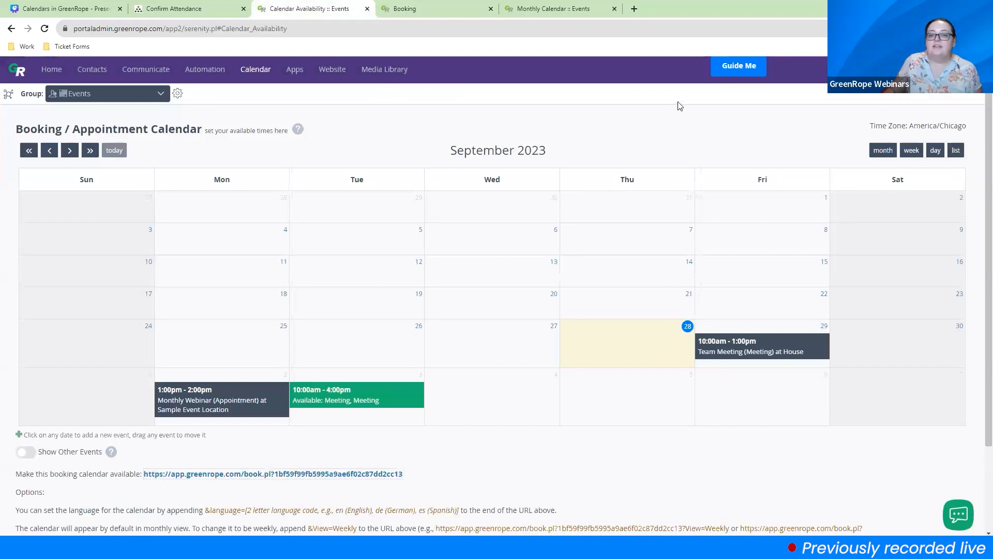
{"action": "mouse_move", "coordinate": [963, 70]}
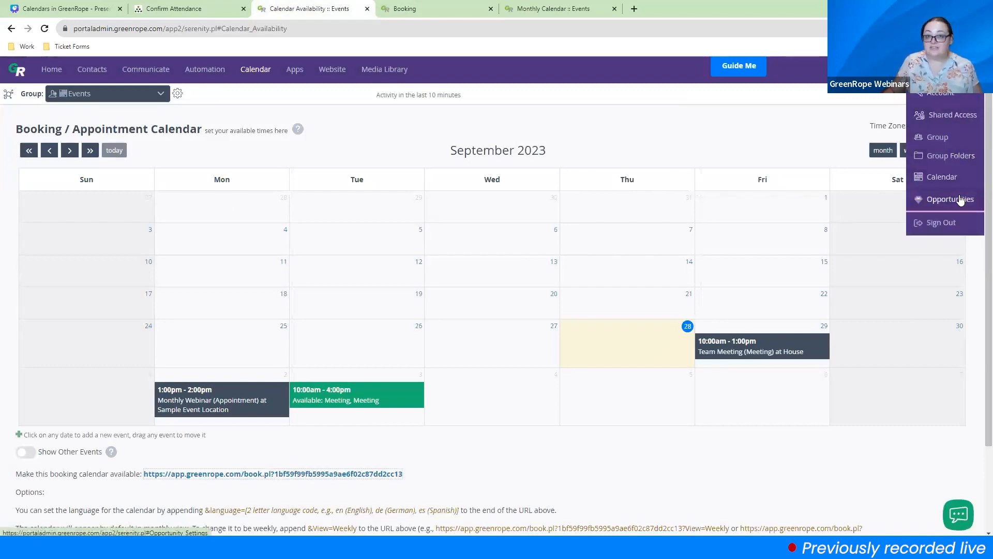
{"action": "left_click", "coordinate": [958, 179]}
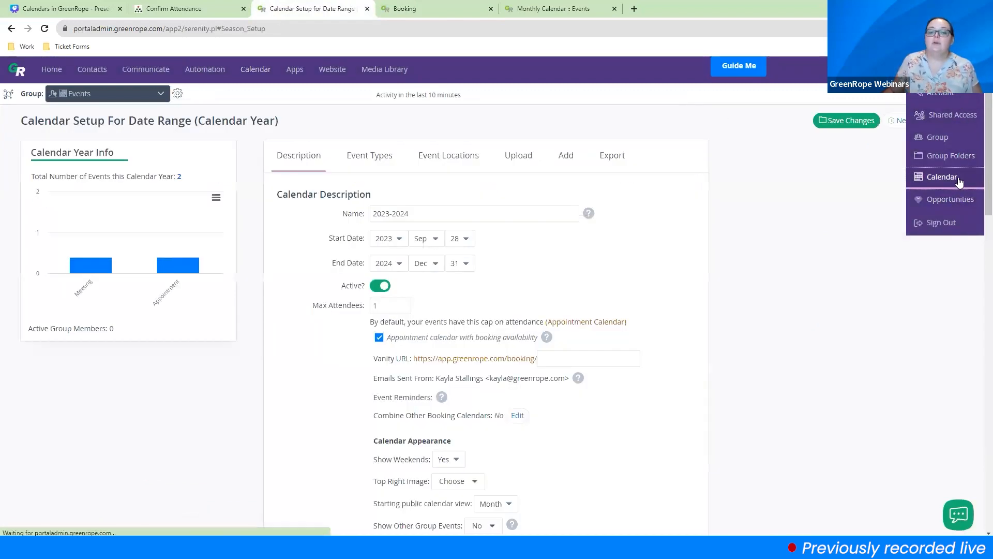
Set Show Weekends to No in the Calendar Appearance settings
{"action": "scroll", "coordinate": [569, 319], "scroll_direction": "down", "scroll_amount": 3}
{"action": "left_click_drag", "start_coordinate": [371, 201], "coordinate": [640, 322]}
{"action": "left_click", "coordinate": [645, 324]}
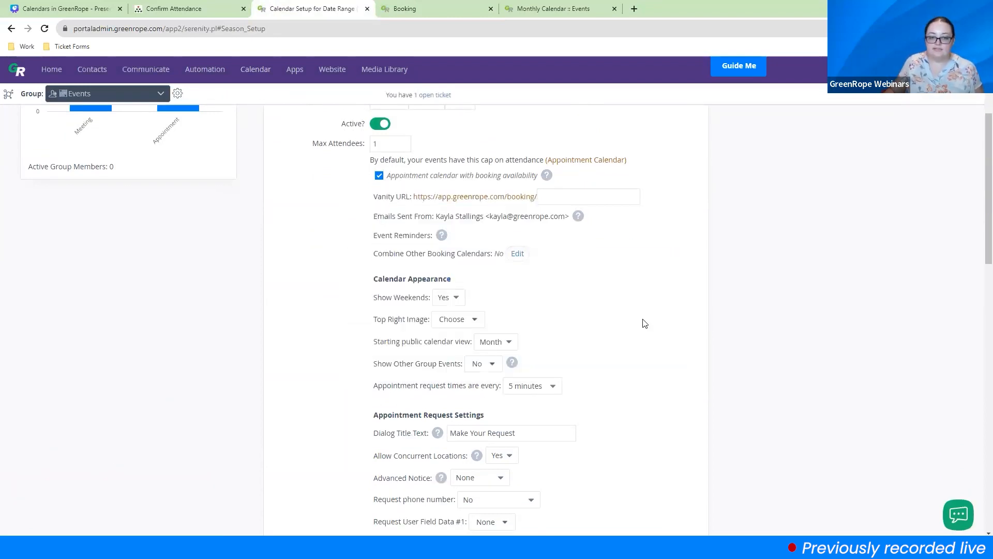
{"action": "left_click_drag", "start_coordinate": [377, 299], "coordinate": [453, 304]}
{"action": "left_click", "coordinate": [454, 300]}
{"action": "left_click", "coordinate": [629, 316]}
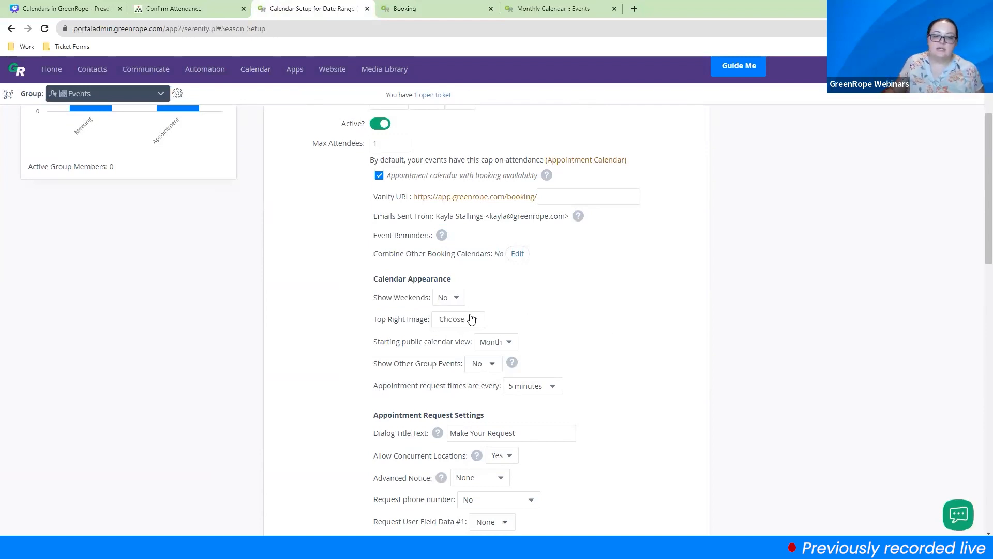
Examine the Top Right Image setting and compare it with the header area of the public booking page
{"action": "left_click_drag", "start_coordinate": [372, 324], "coordinate": [471, 331]}
{"action": "left_click", "coordinate": [409, 9]}
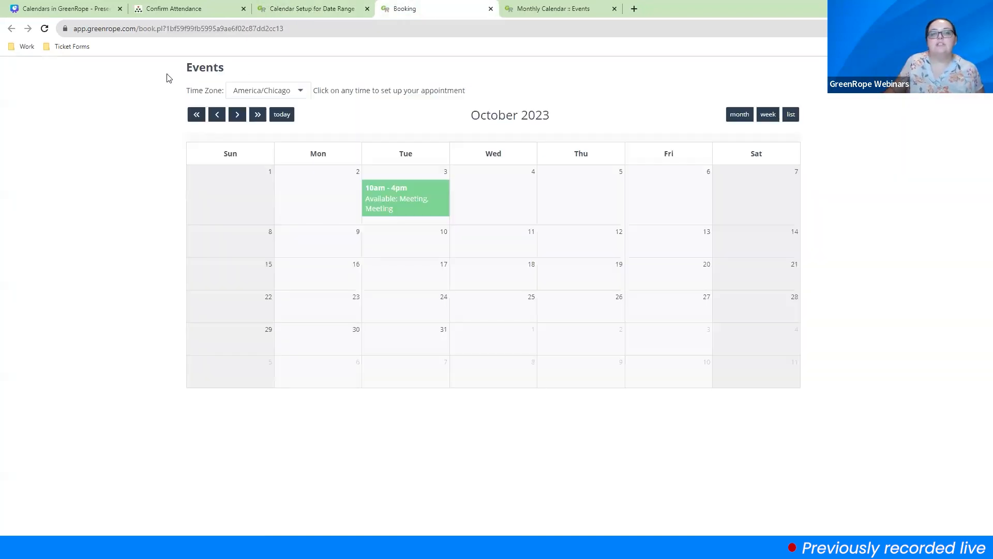
{"action": "left_click", "coordinate": [311, 9]}
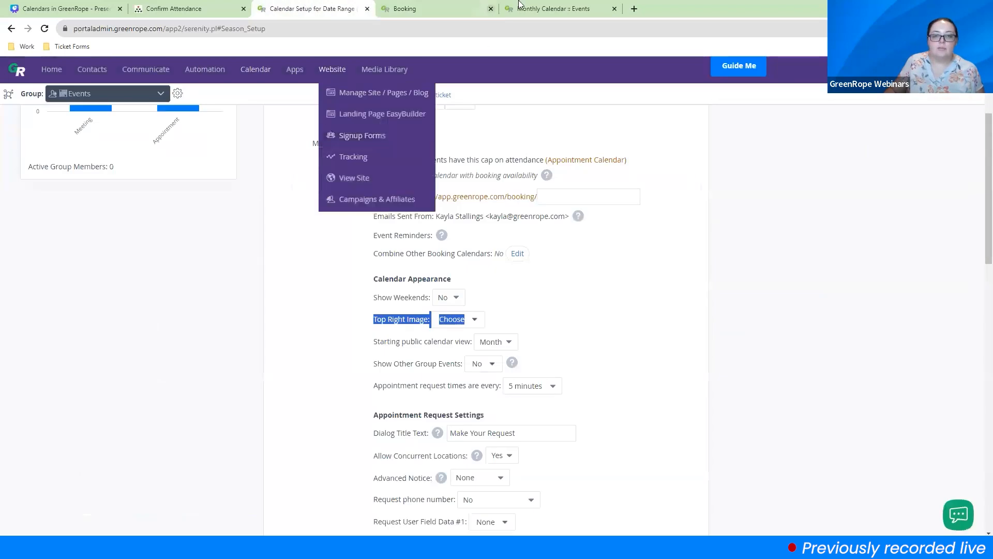
{"action": "left_click", "coordinate": [455, 9]}
{"action": "left_click", "coordinate": [341, 9]}
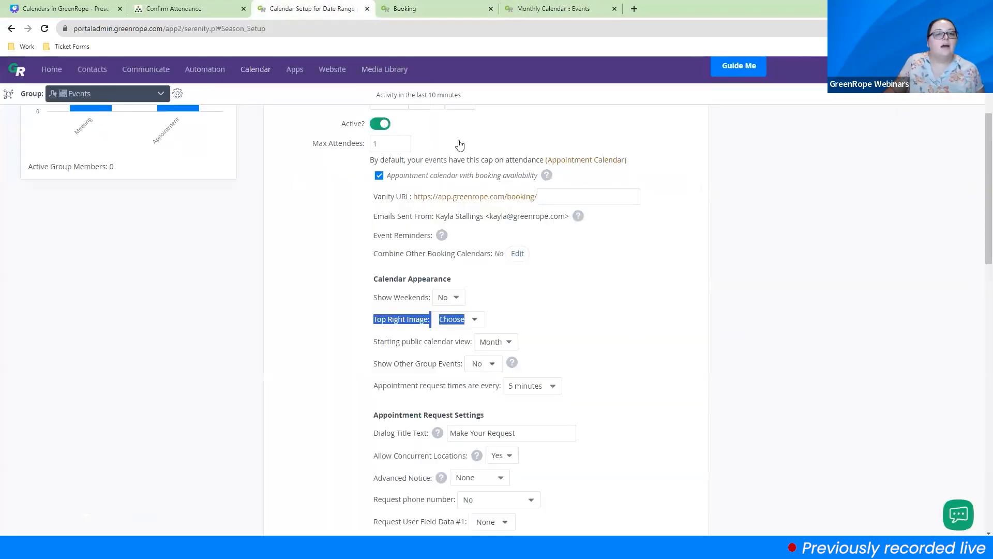
Set the appointment request times in the Calendar Appearance settings to every 30 minutes
{"action": "scroll", "coordinate": [655, 400], "scroll_direction": "down", "scroll_amount": 4}
{"action": "scroll", "coordinate": [655, 399], "scroll_direction": "up", "scroll_amount": 2}
{"action": "left_click_drag", "start_coordinate": [370, 285], "coordinate": [434, 289]}
{"action": "left_click", "coordinate": [418, 286]}
{"action": "triple_click", "coordinate": [417, 285]}
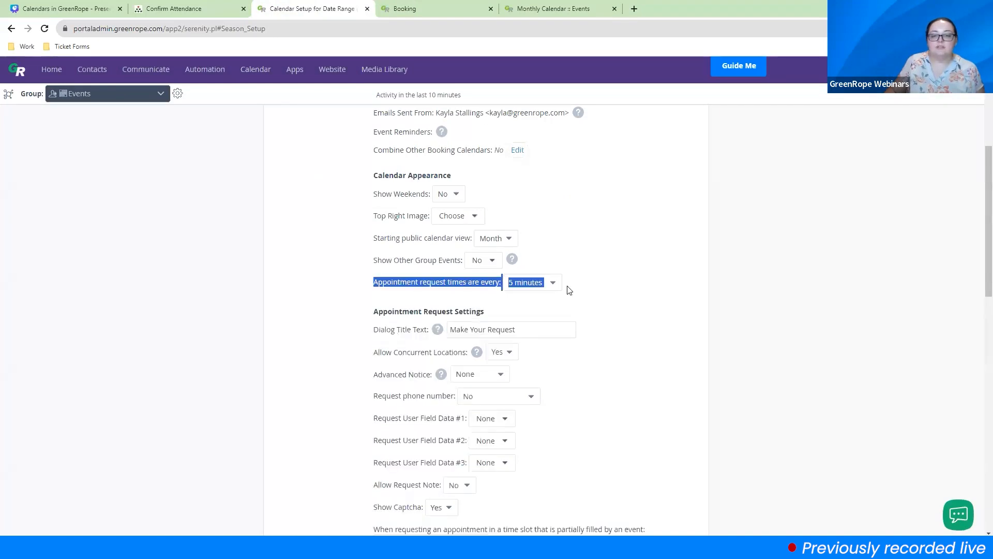
{"action": "left_click", "coordinate": [552, 282]}
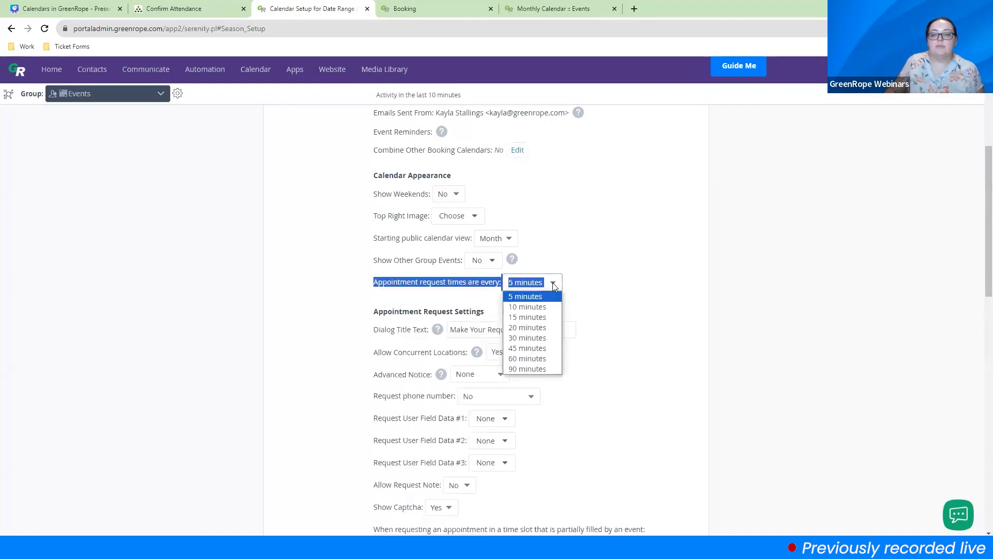
{"action": "left_click", "coordinate": [551, 338]}
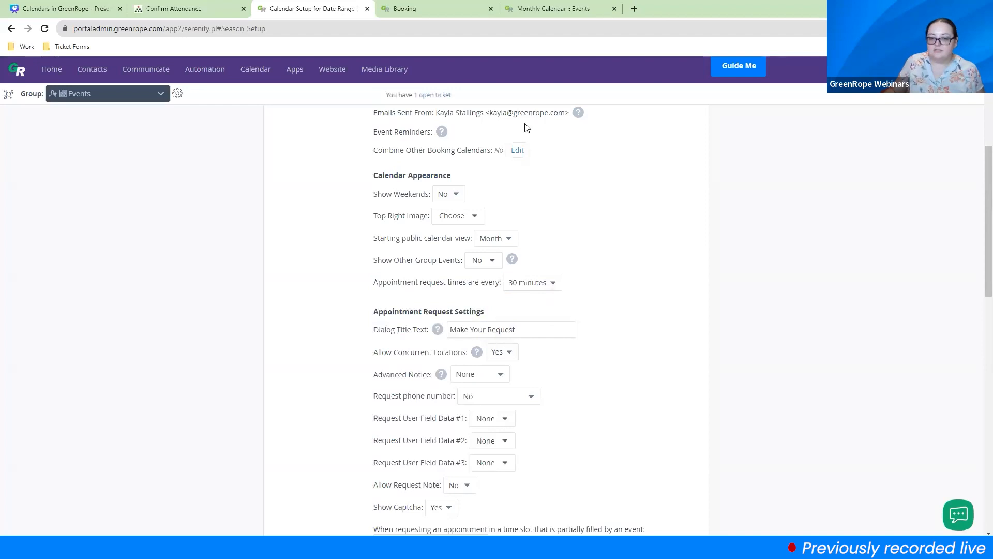
Examine the appointment time choices in the October 3 request form on the public booking page, and close the form
{"action": "left_click", "coordinate": [401, 9]}
{"action": "left_click", "coordinate": [421, 199]}
{"action": "left_click", "coordinate": [471, 136]}
{"action": "left_click", "coordinate": [468, 153]}
{"action": "left_click", "coordinate": [510, 155]}
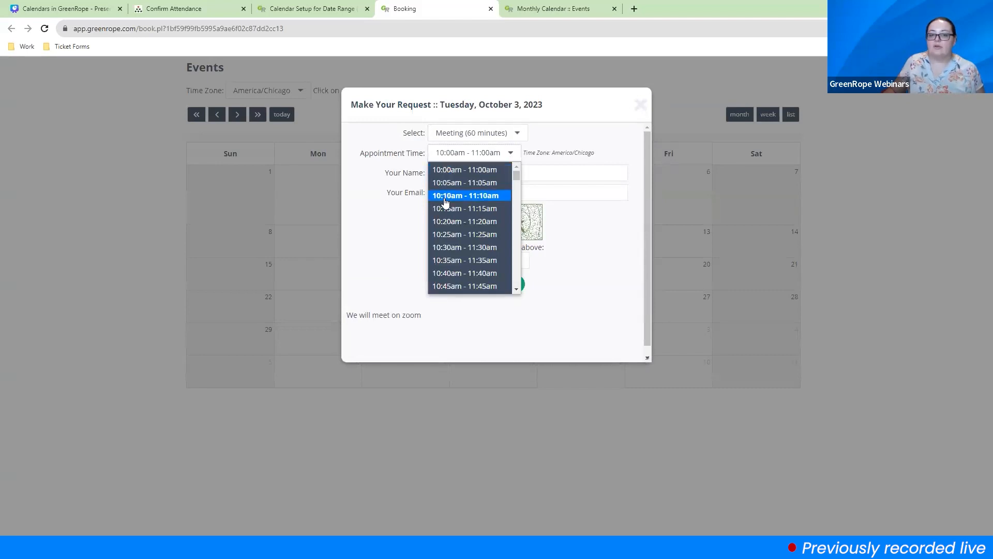
{"action": "left_click", "coordinate": [641, 104]}
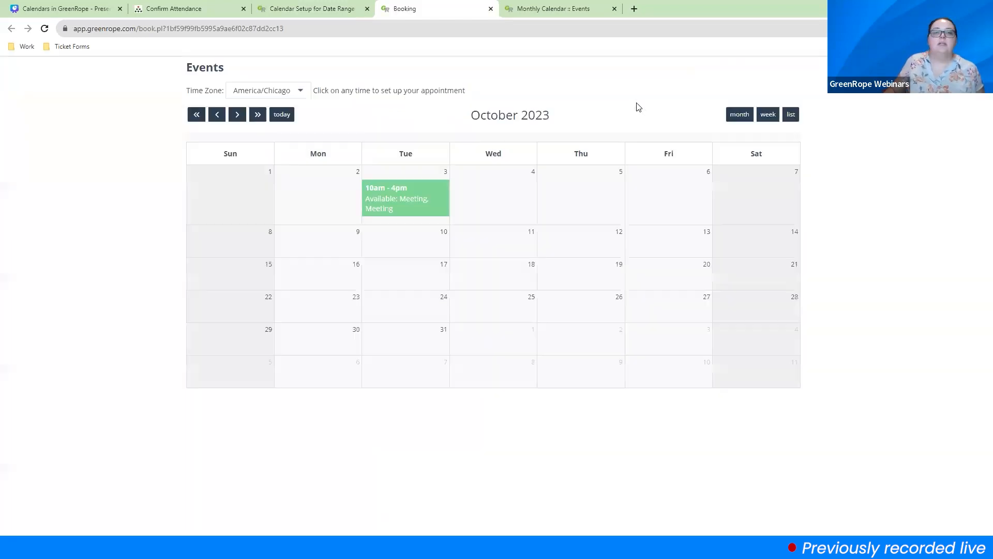
Review the Request User Field Data settings, and open the public October 3 request form to see which fields it contains
{"action": "left_click", "coordinate": [297, 7]}
{"action": "scroll", "coordinate": [543, 348], "scroll_direction": "down", "scroll_amount": 2}
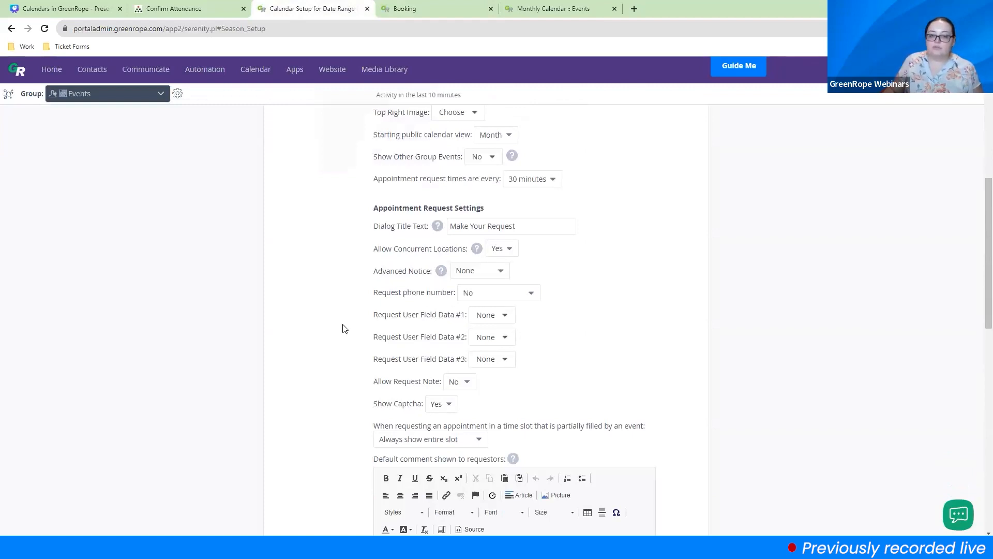
{"action": "left_click_drag", "start_coordinate": [372, 316], "coordinate": [469, 315]}
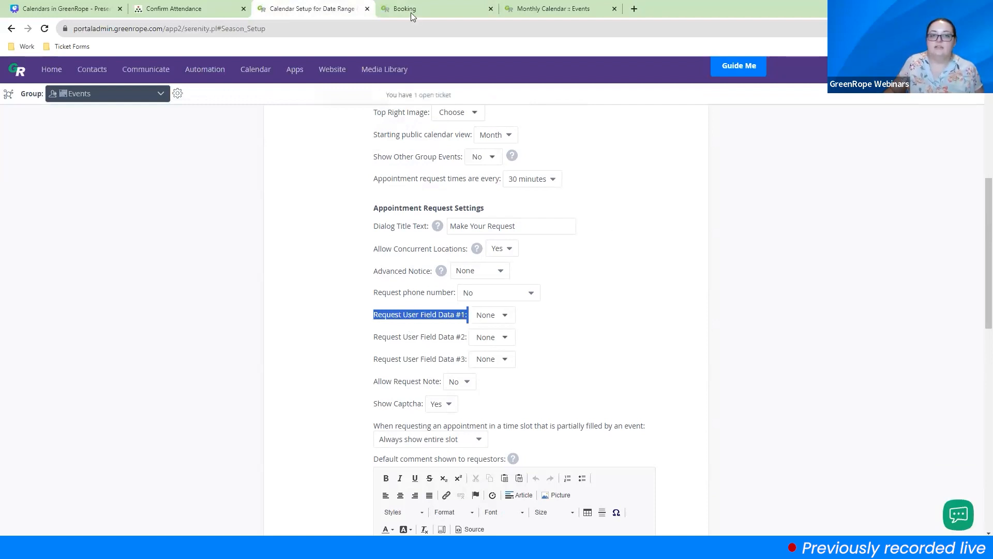
{"action": "left_click", "coordinate": [582, 4]}
{"action": "left_click", "coordinate": [437, 6]}
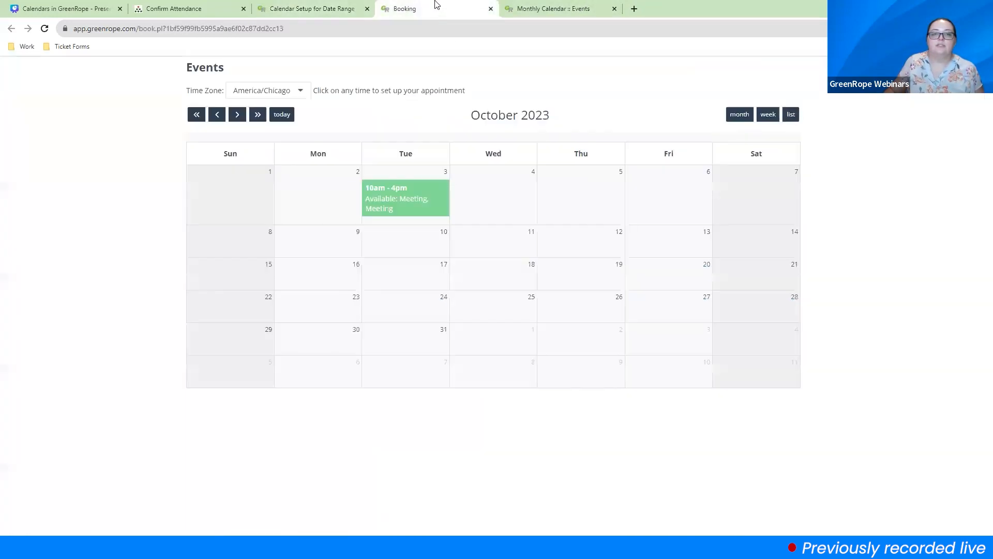
{"action": "left_click", "coordinate": [421, 204]}
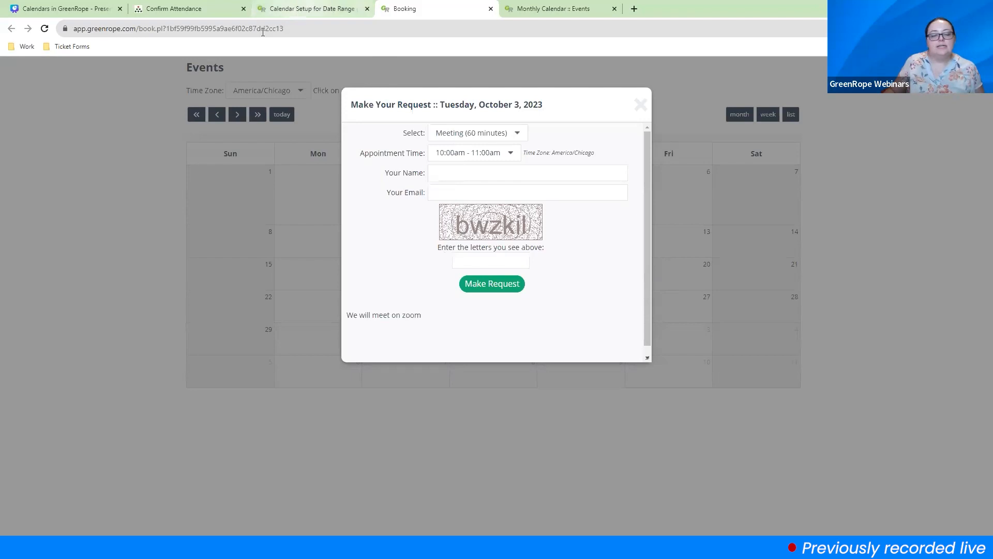
Back in the calendar setup, examine the phone number request option and the default comment shown to requestors
{"action": "left_click", "coordinate": [312, 9]}
{"action": "left_click", "coordinate": [614, 291]}
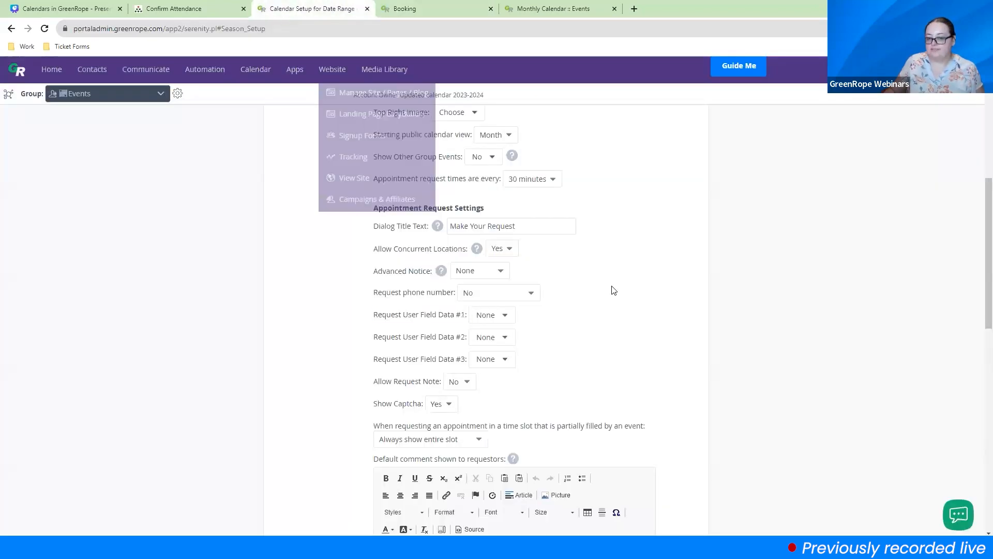
{"action": "left_click", "coordinate": [506, 293]}
{"action": "left_click", "coordinate": [621, 284]}
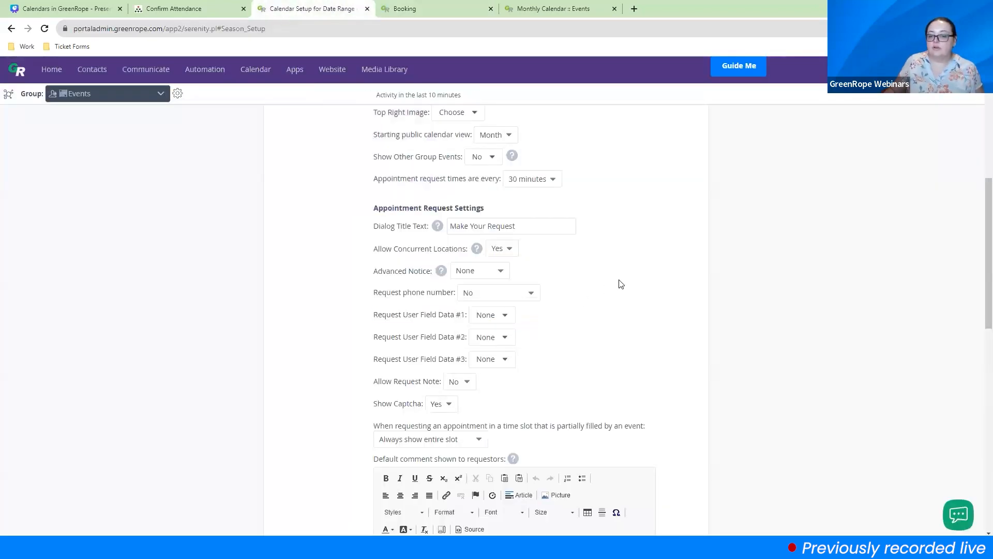
{"action": "scroll", "coordinate": [624, 289], "scroll_direction": "down", "scroll_amount": 5}
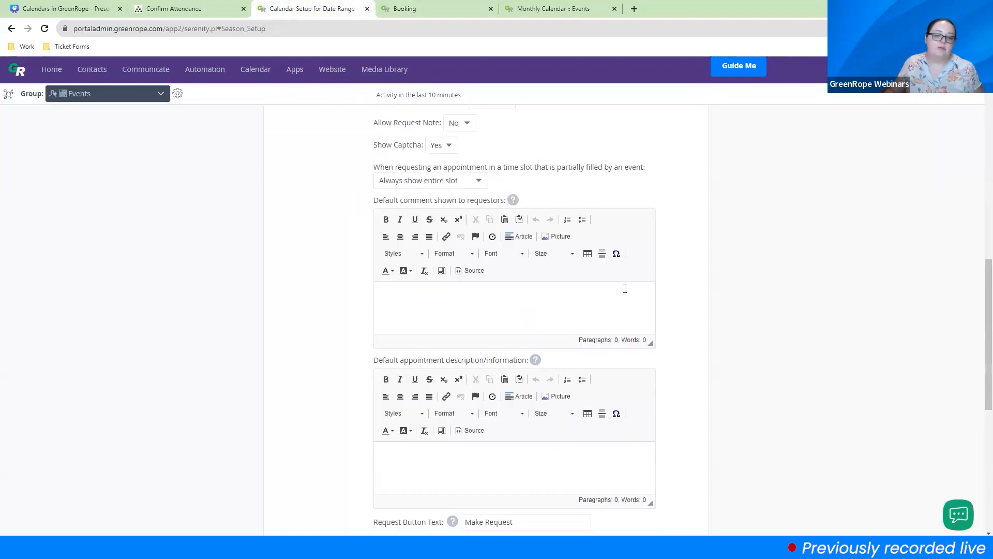
{"action": "left_click_drag", "start_coordinate": [375, 204], "coordinate": [514, 210]}
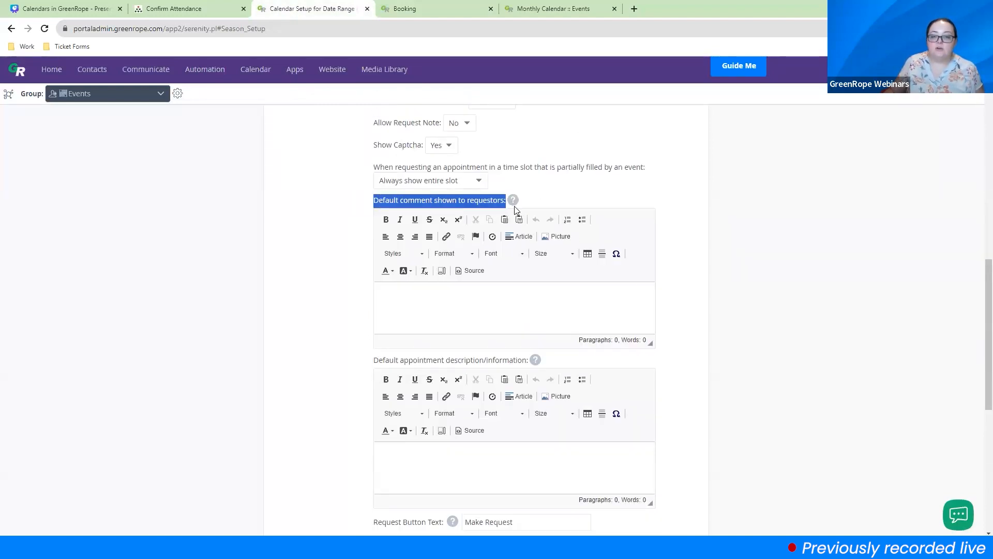
{"action": "left_click", "coordinate": [600, 180]}
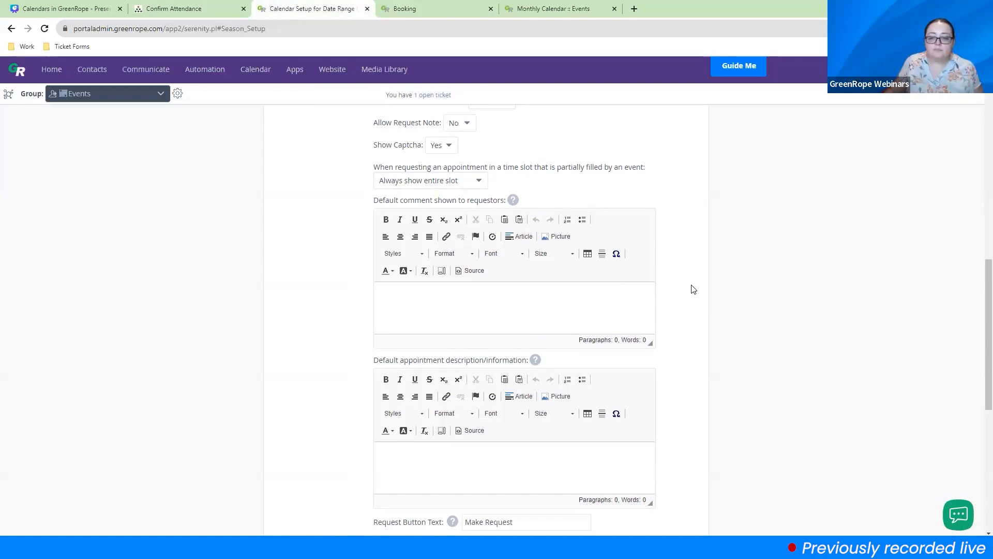
Examine the After Request Submission settings, including the Step 1 Thank You URL, approval email and appointment date assignment
{"action": "scroll", "coordinate": [692, 286], "scroll_direction": "down", "scroll_amount": 5}
{"action": "scroll", "coordinate": [691, 285], "scroll_direction": "down", "scroll_amount": 1}
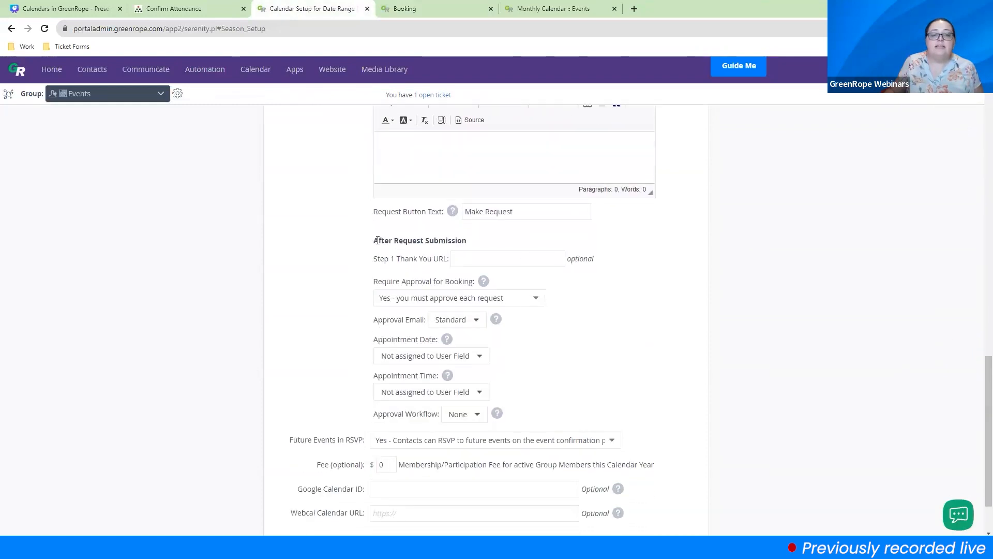
{"action": "left_click_drag", "start_coordinate": [374, 240], "coordinate": [472, 243]}
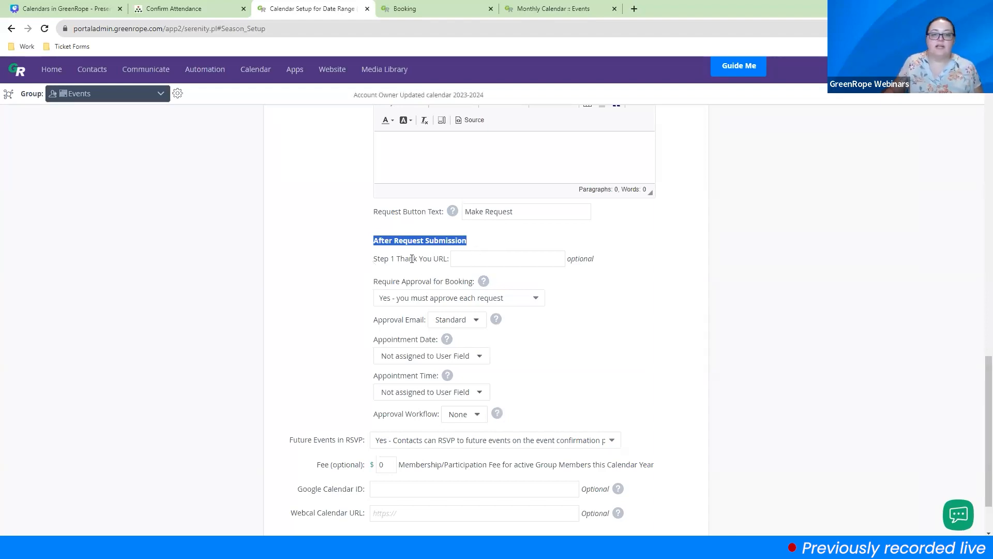
{"action": "left_click_drag", "start_coordinate": [373, 262], "coordinate": [470, 263]}
{"action": "left_click", "coordinate": [479, 261]}
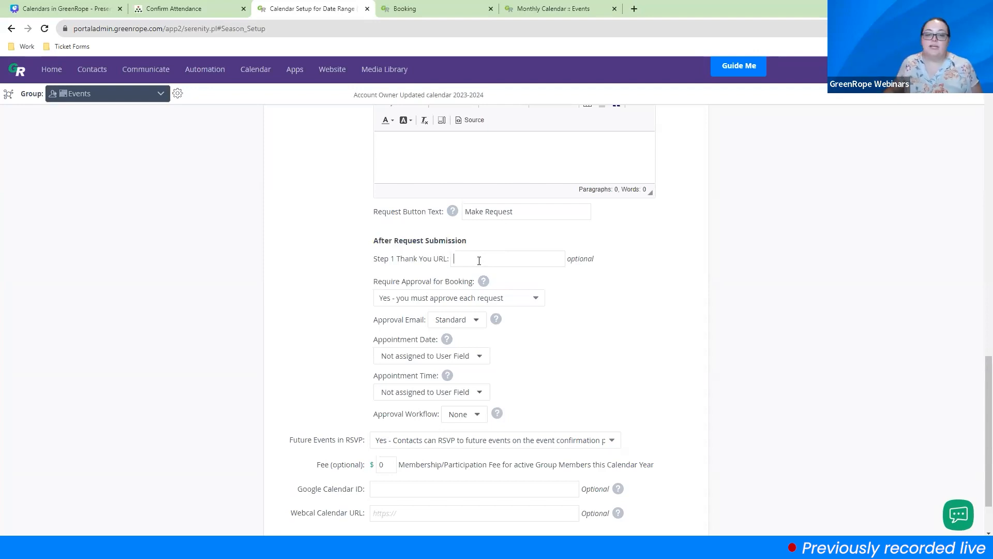
{"action": "left_click_drag", "start_coordinate": [375, 323], "coordinate": [428, 322]}
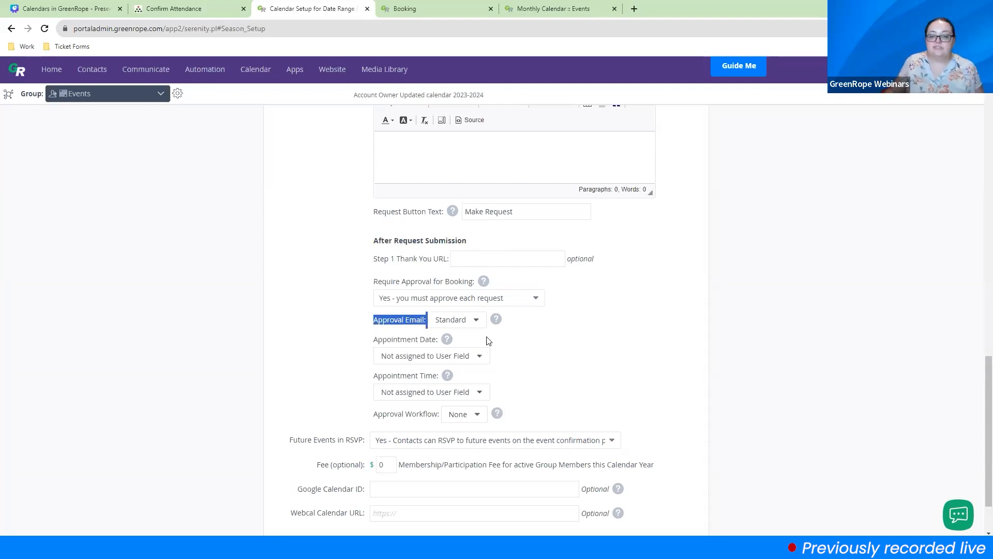
{"action": "left_click_drag", "start_coordinate": [374, 342], "coordinate": [439, 340]}
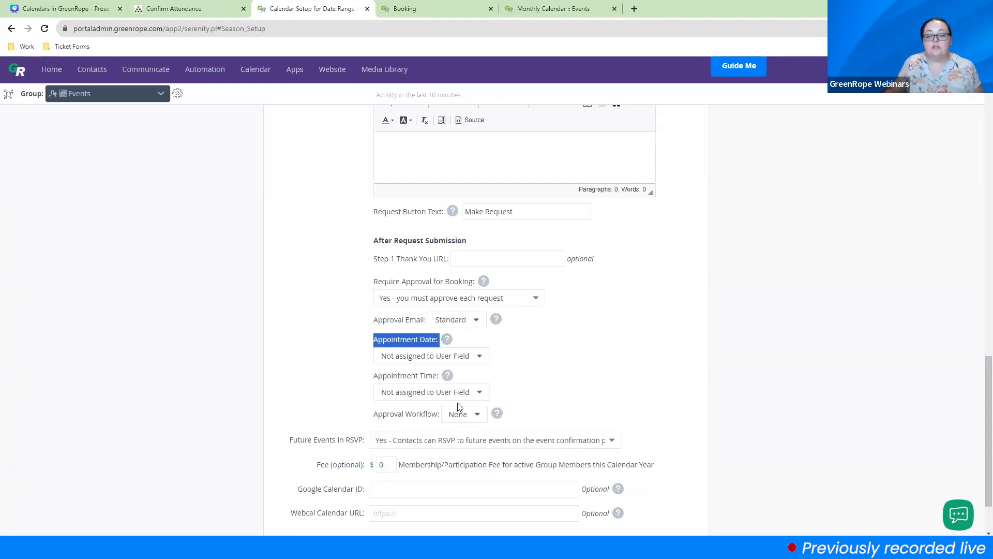
Examine the Approval Workflow and Require Approval for Booking options in the After Request Submission settings
{"action": "left_click_drag", "start_coordinate": [373, 414], "coordinate": [440, 415]}
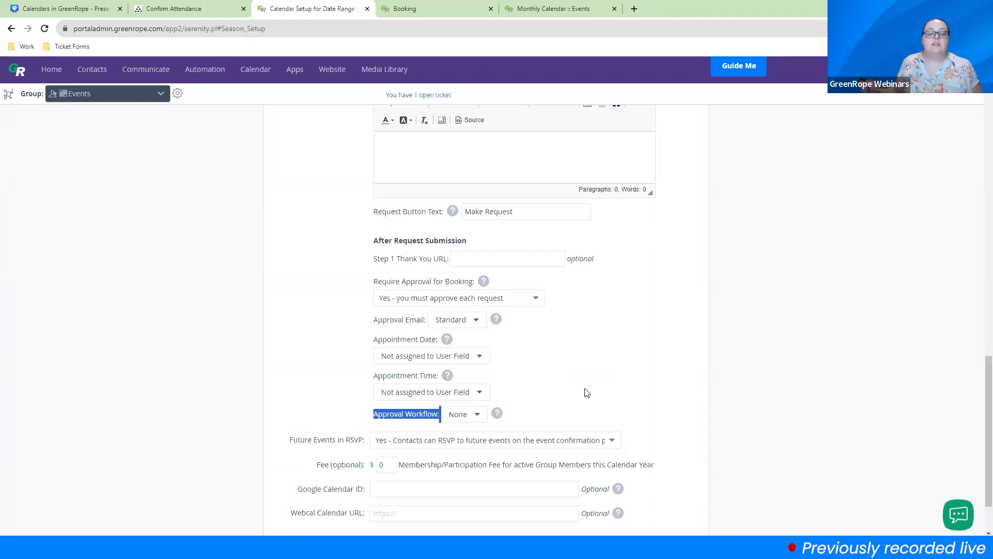
{"action": "left_click", "coordinate": [587, 393]}
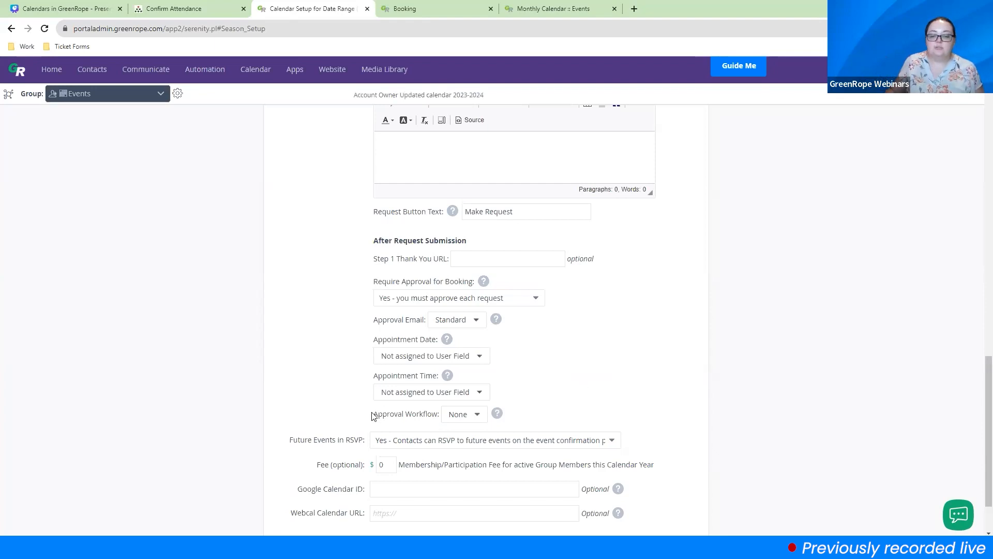
{"action": "left_click_drag", "start_coordinate": [372, 414], "coordinate": [440, 423]}
{"action": "left_click", "coordinate": [350, 396]}
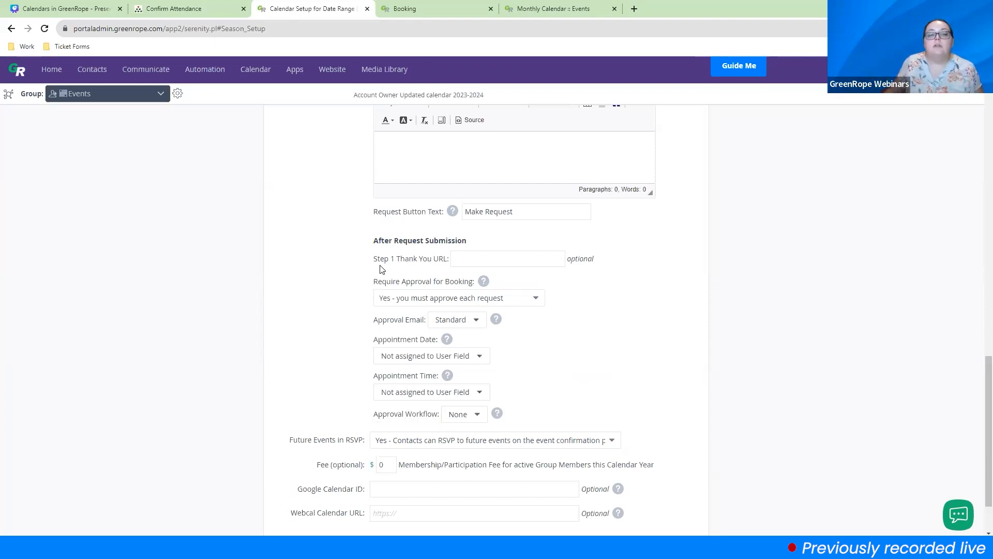
{"action": "left_click_drag", "start_coordinate": [372, 281], "coordinate": [468, 293]}
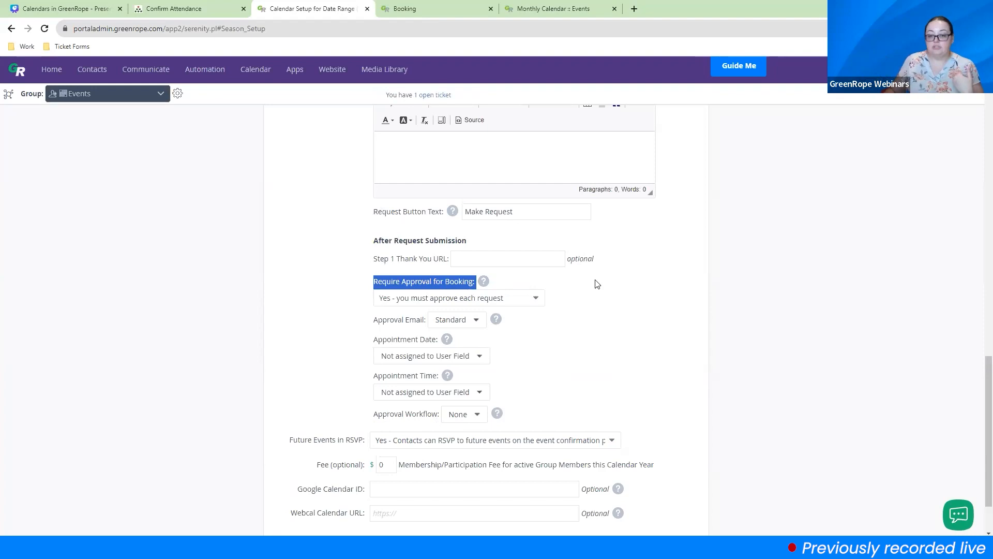
Review the Emails Sent From name and address in the Calendar Description settings
{"action": "scroll", "coordinate": [606, 291], "scroll_direction": "up", "scroll_amount": 4}
{"action": "scroll", "coordinate": [607, 293], "scroll_direction": "up", "scroll_amount": 12}
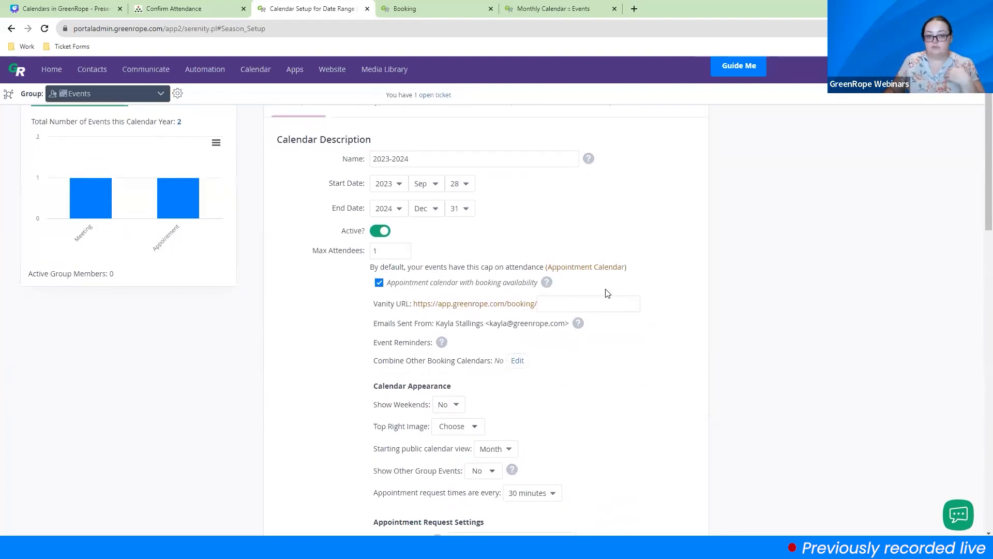
{"action": "left_click_drag", "start_coordinate": [374, 323], "coordinate": [571, 321]}
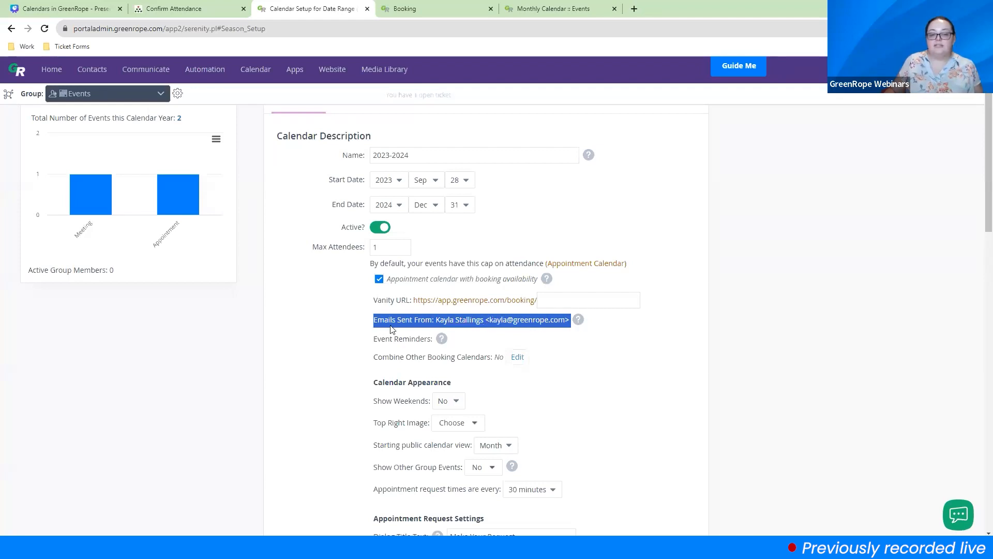
{"action": "left_click_drag", "start_coordinate": [489, 322], "coordinate": [566, 323]}
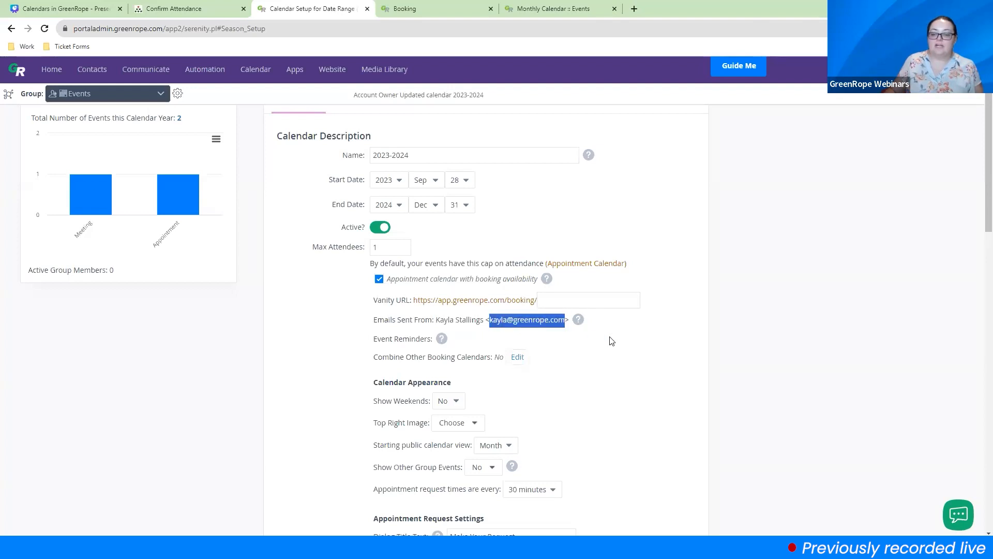
Set Require Approval for Booking to "No - automatically create appointment", and review the option that reserves the slot while awaiting approval
{"action": "scroll", "coordinate": [619, 331], "scroll_direction": "down", "scroll_amount": 12}
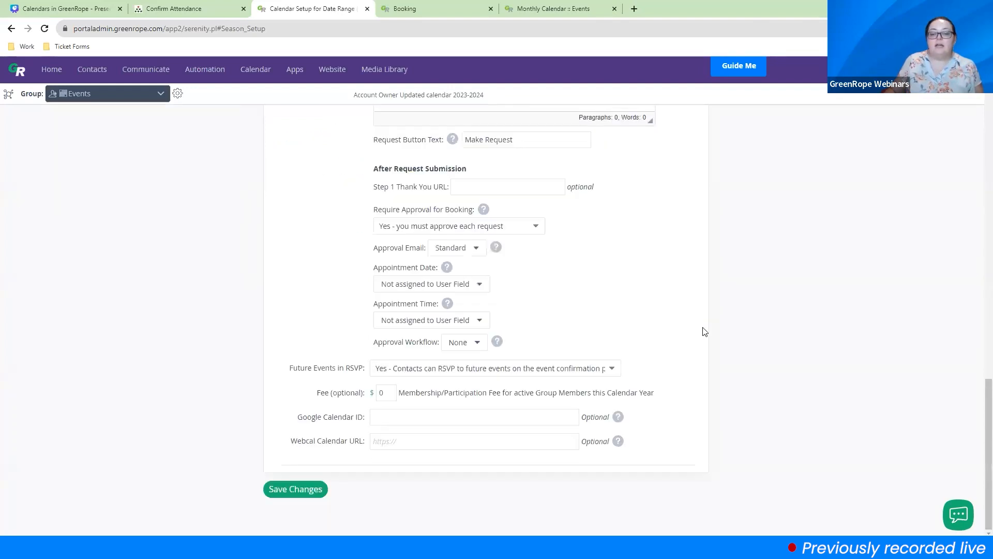
{"action": "scroll", "coordinate": [554, 258], "scroll_direction": "up", "scroll_amount": 1}
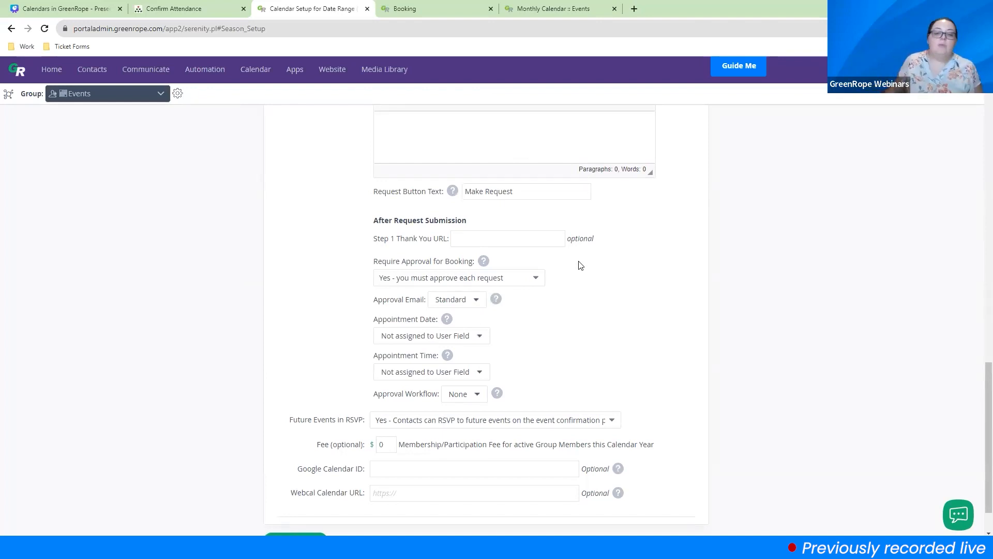
{"action": "left_click", "coordinate": [527, 279]}
{"action": "left_click", "coordinate": [517, 312]}
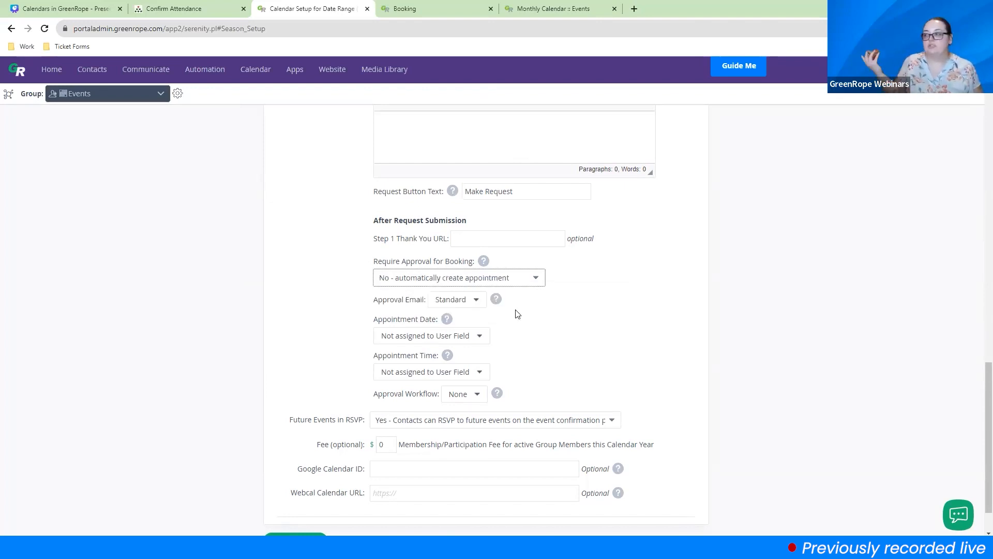
{"action": "left_click", "coordinate": [528, 283]}
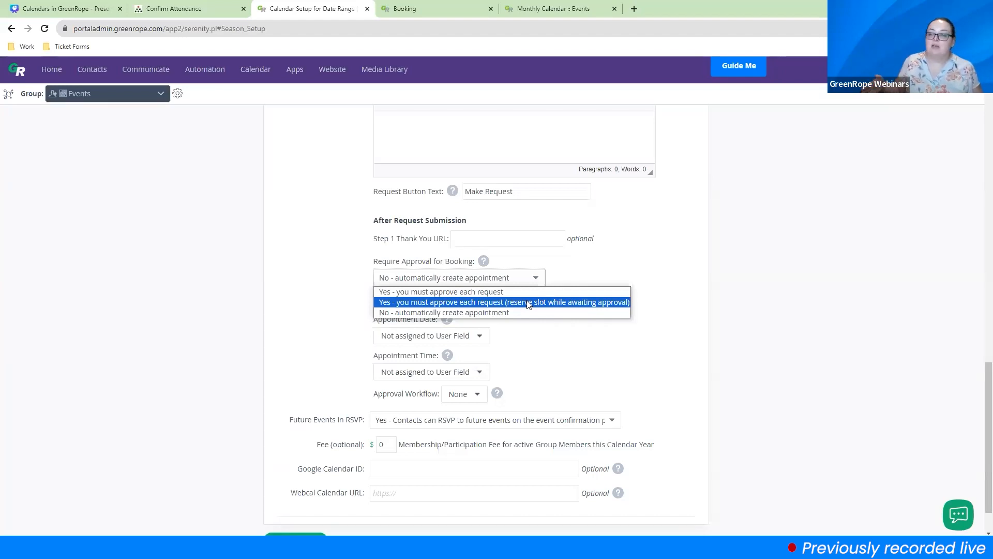
{"action": "left_click", "coordinate": [754, 285]}
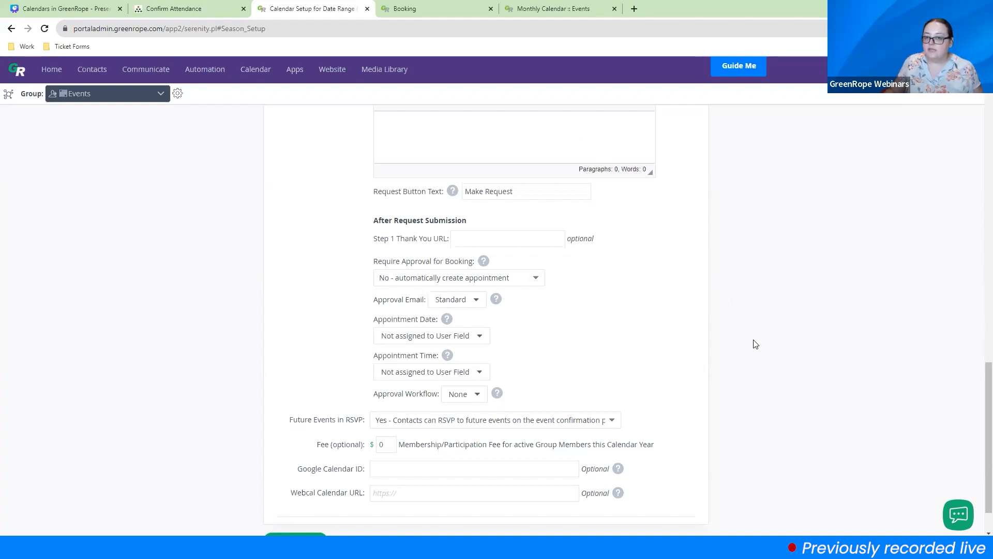
Return to the start of the calendar setup, and view the public booking page for October 2023
{"action": "scroll", "coordinate": [755, 344], "scroll_direction": "up", "scroll_amount": 10}
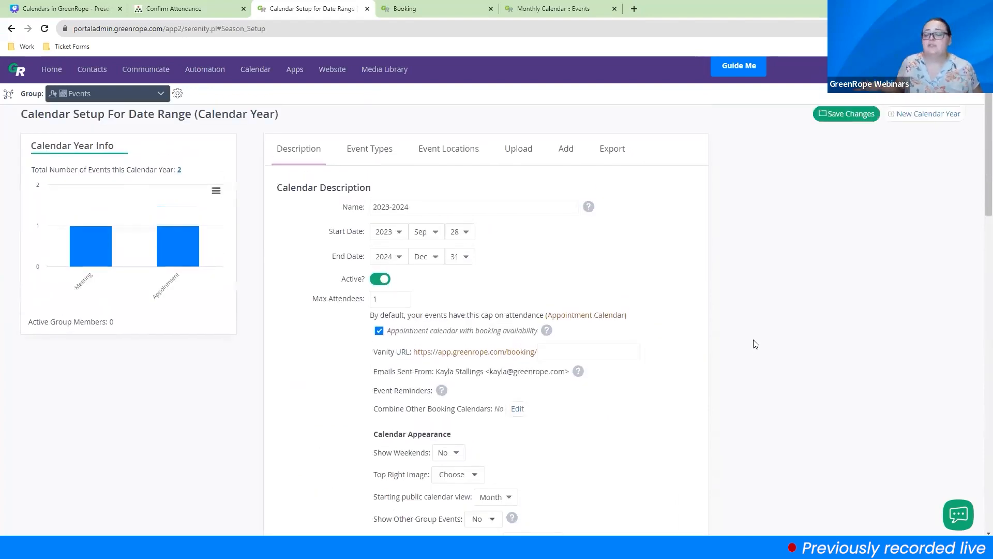
{"action": "scroll", "coordinate": [755, 344], "scroll_direction": "up", "scroll_amount": 1}
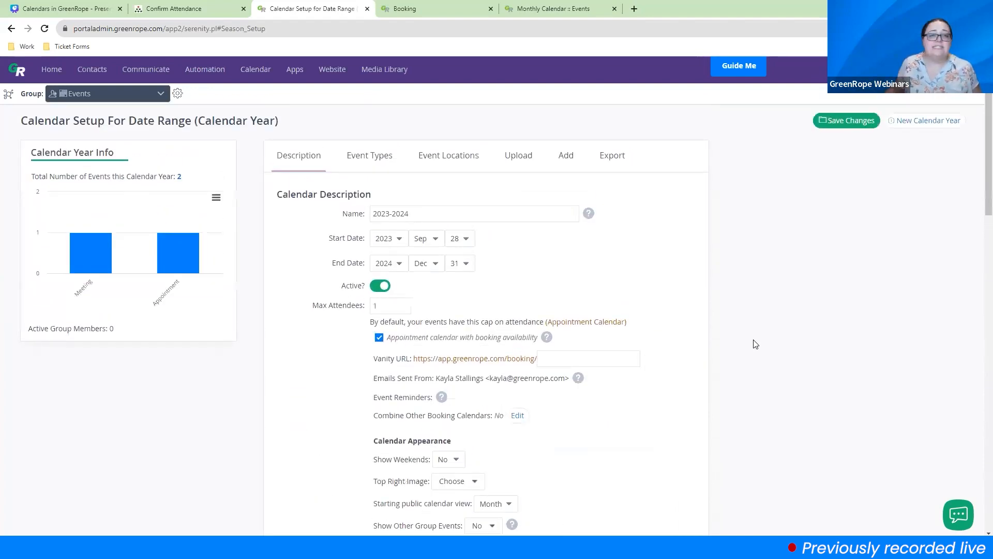
{"action": "left_click", "coordinate": [414, 5]}
{"action": "left_click", "coordinate": [641, 104]}
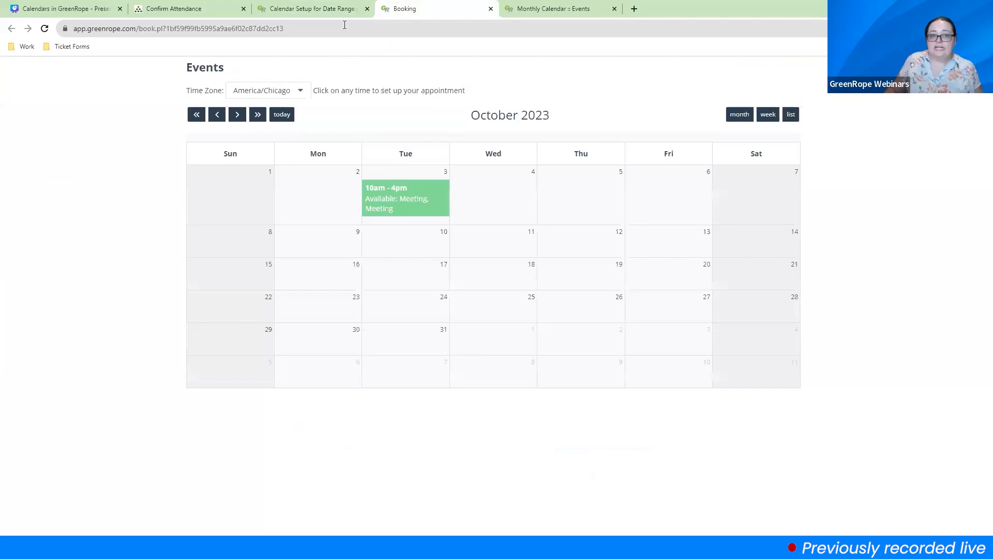
Switch to the Canva presentation, present full screen from the Time Slots slide through to Combine Calendars, and exit the slideshow
{"action": "left_click", "coordinate": [83, 8]}
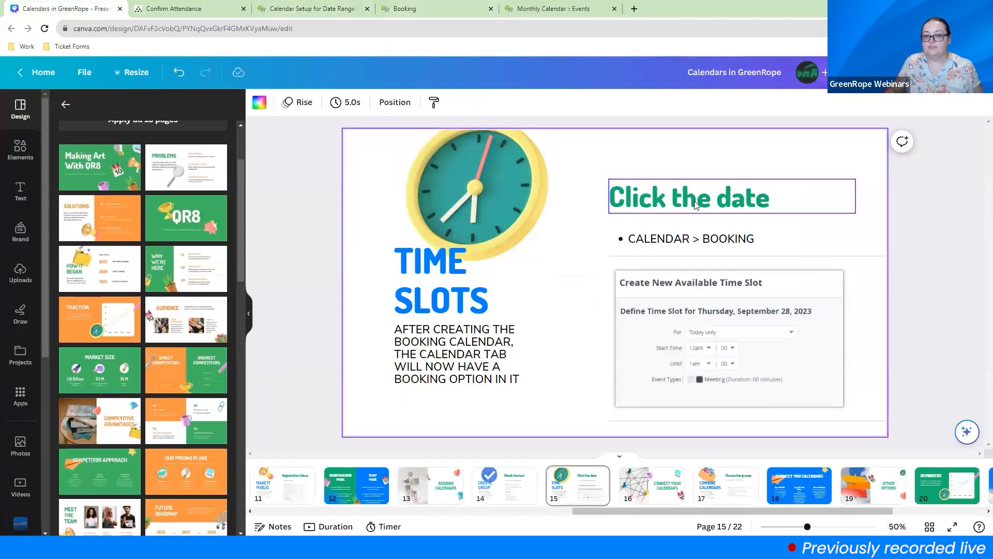
{"action": "left_click", "coordinate": [897, 73]}
{"action": "left_click", "coordinate": [904, 380]}
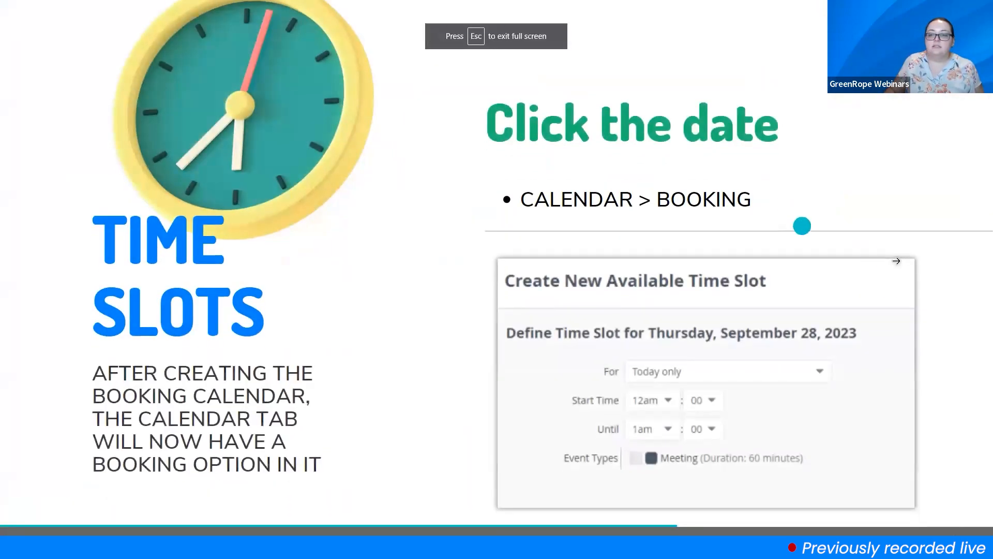
{"action": "left_click", "coordinate": [895, 260]}
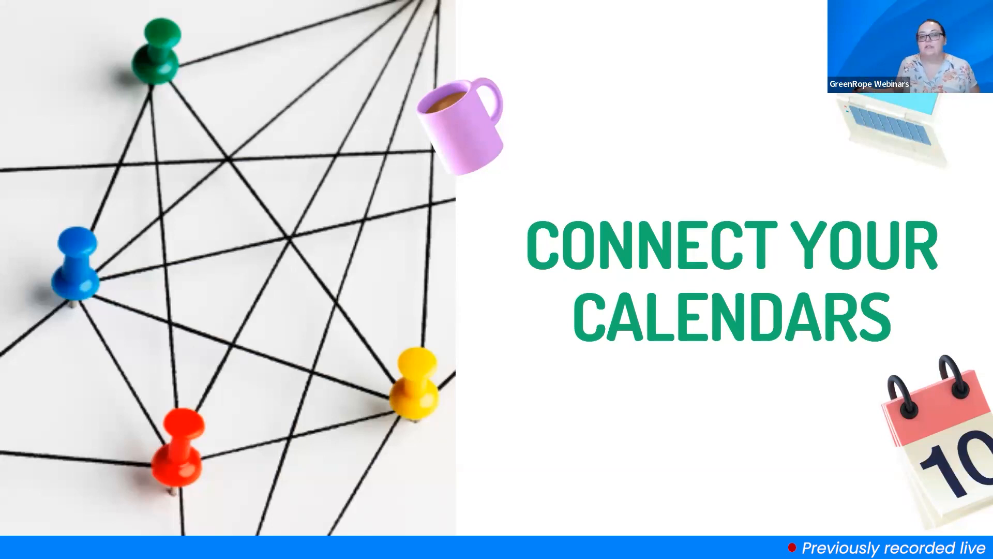
{"action": "left_click", "coordinate": [885, 269]}
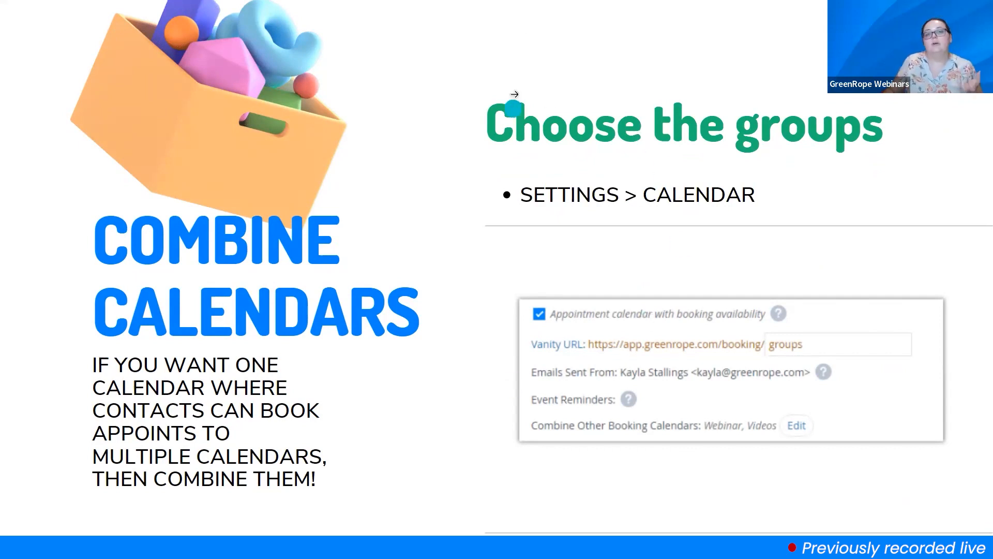
{"action": "key", "text": "Escape"}
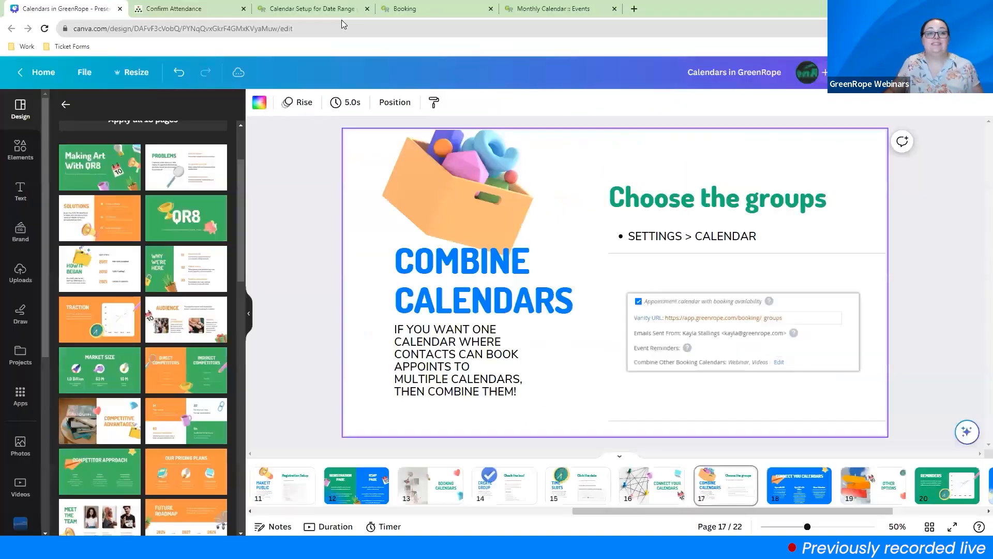
Back in the GreenRope calendar setup, try to save "events" as the booking calendar's vanity URL ending
{"action": "left_click", "coordinate": [196, 7]}
{"action": "left_click", "coordinate": [306, 7]}
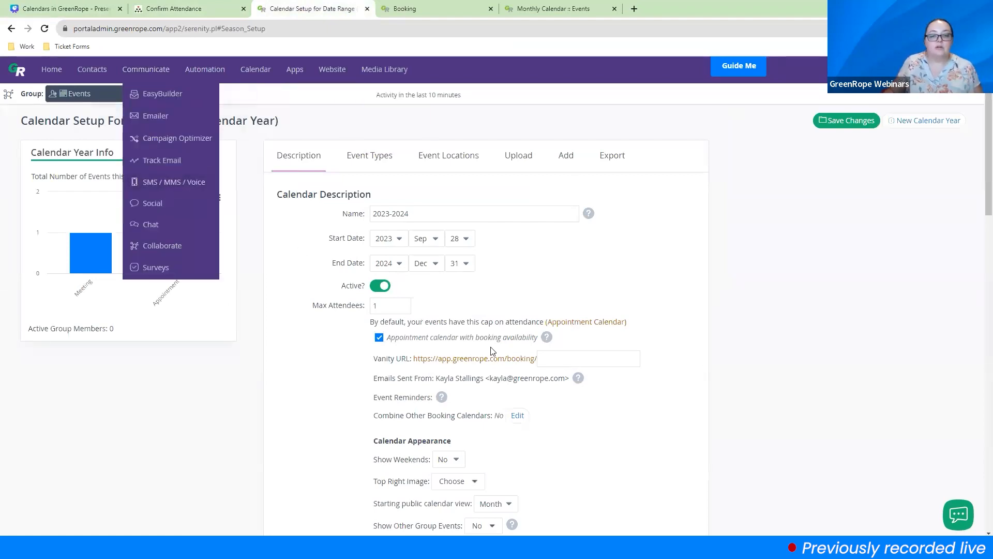
{"action": "left_click", "coordinate": [543, 358]}
{"action": "left_click_drag", "start_coordinate": [370, 362], "coordinate": [533, 359]}
{"action": "left_click", "coordinate": [538, 360]}
{"action": "type", "text": "events"}
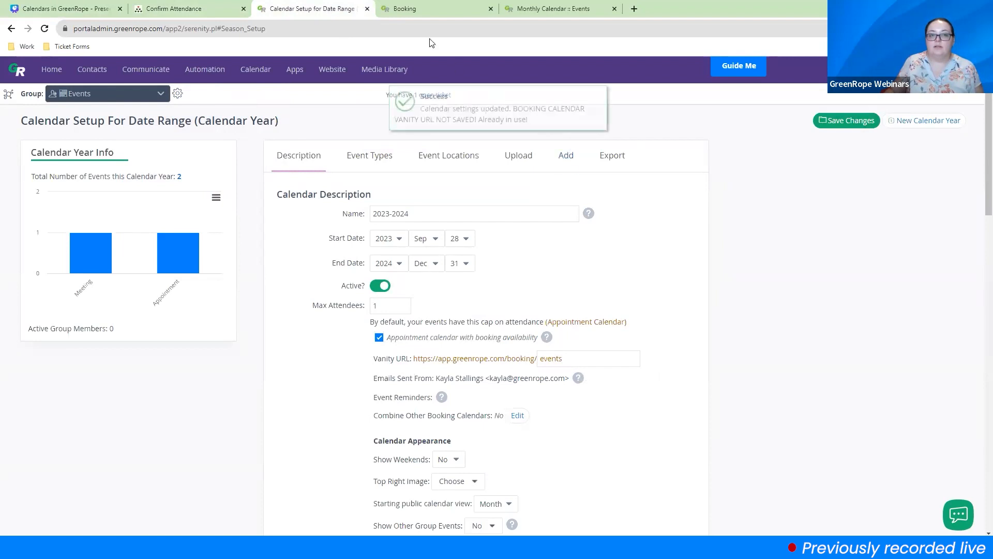
Examine the default web address of the public booking page, and return to the calendar setup
{"action": "left_click", "coordinate": [414, 8]}
{"action": "left_click_drag", "start_coordinate": [151, 29], "coordinate": [287, 31]}
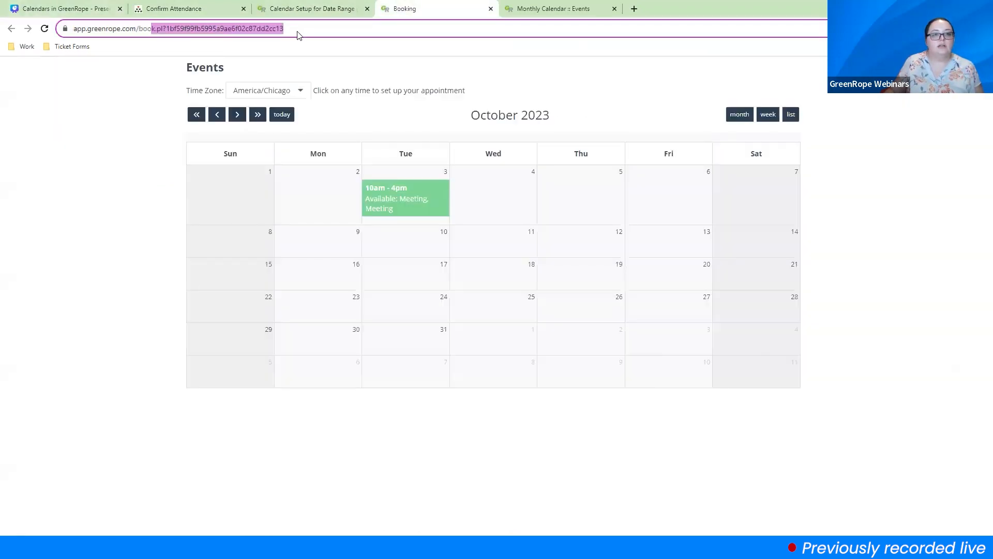
{"action": "left_click", "coordinate": [323, 12]}
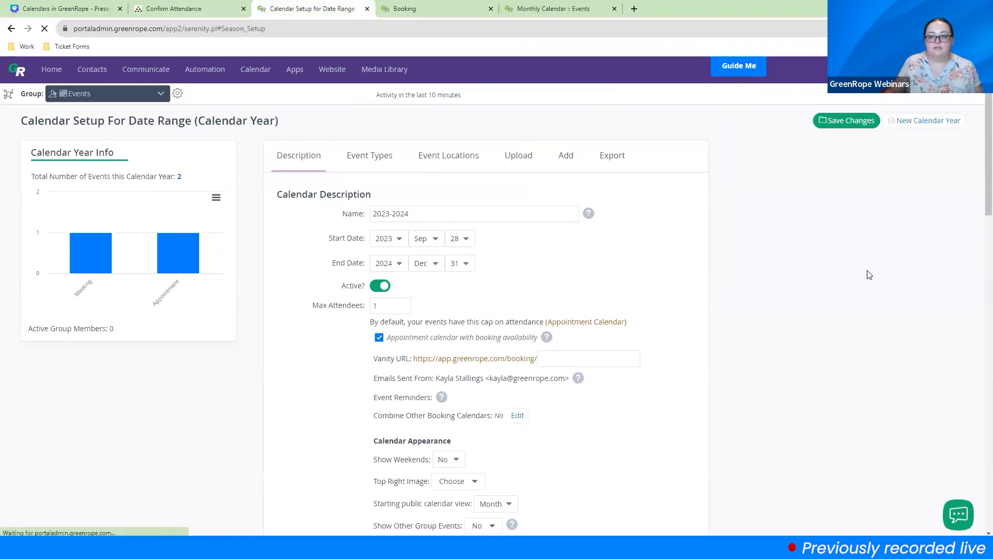
Set the vanity URL ending to "events" followed directly by the account owner's first name, and save the calendar settings
{"action": "left_click", "coordinate": [553, 362]}
{"action": "type", "text": "eventskayla"}
{"action": "left_click", "coordinate": [835, 123]}
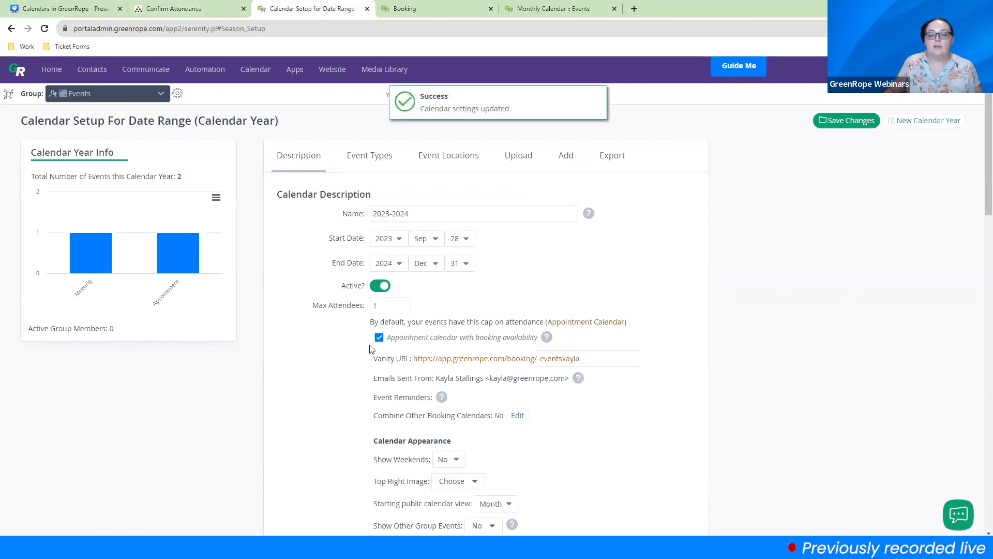
Close the public booking page, and review the new vanity URL in the calendar setup
{"action": "left_click", "coordinate": [473, 11]}
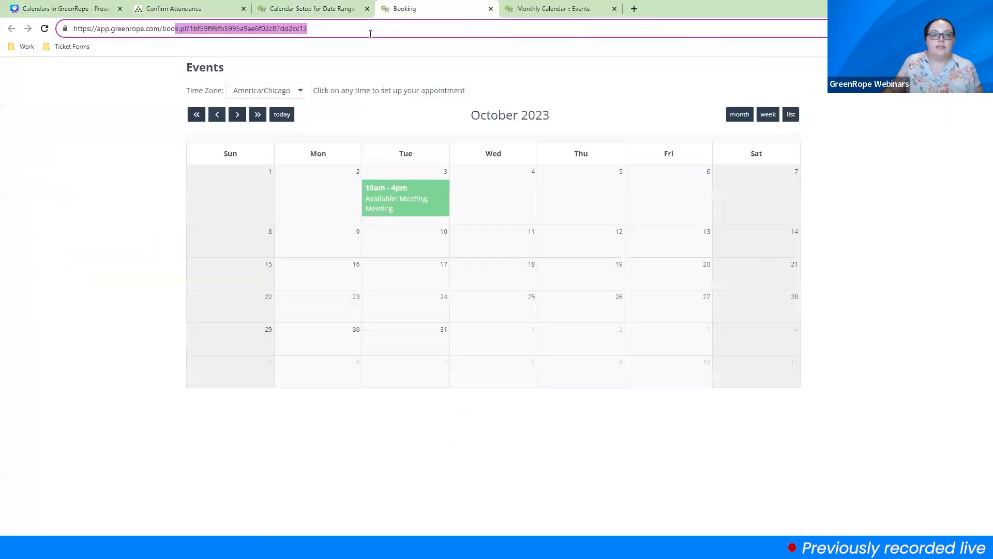
{"action": "left_click", "coordinate": [491, 9]}
{"action": "left_click", "coordinate": [173, 9]}
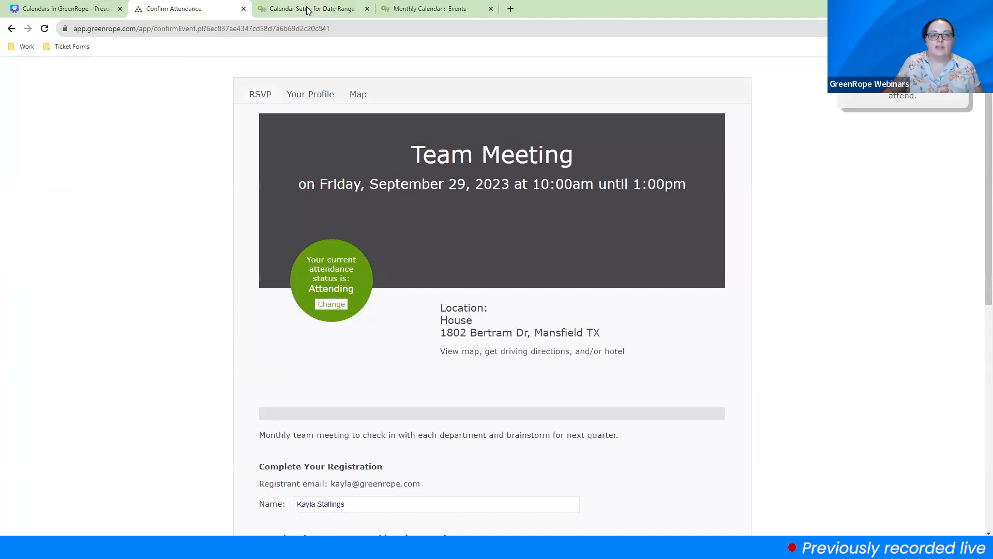
{"action": "left_click", "coordinate": [308, 11]}
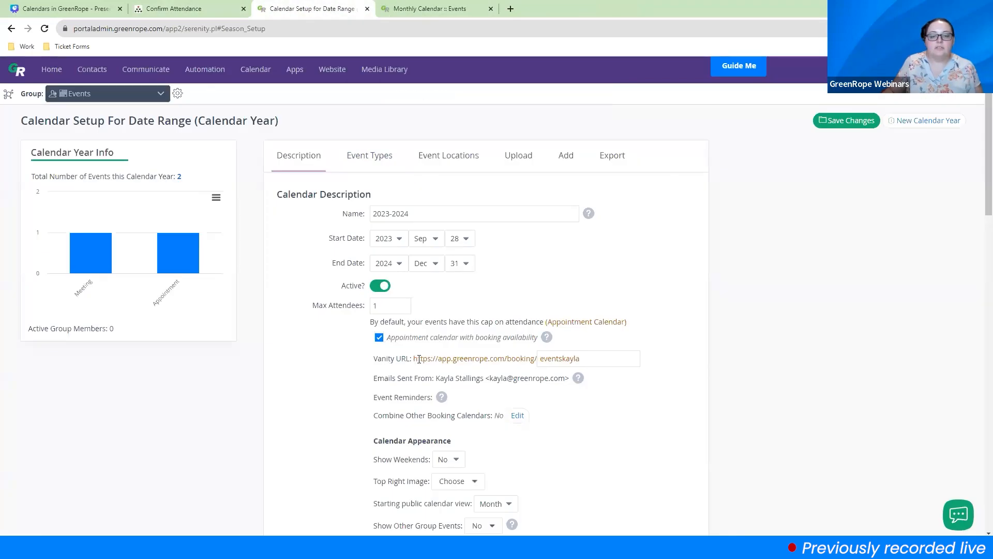
{"action": "scroll", "coordinate": [706, 344], "scroll_direction": "down", "scroll_amount": 3}
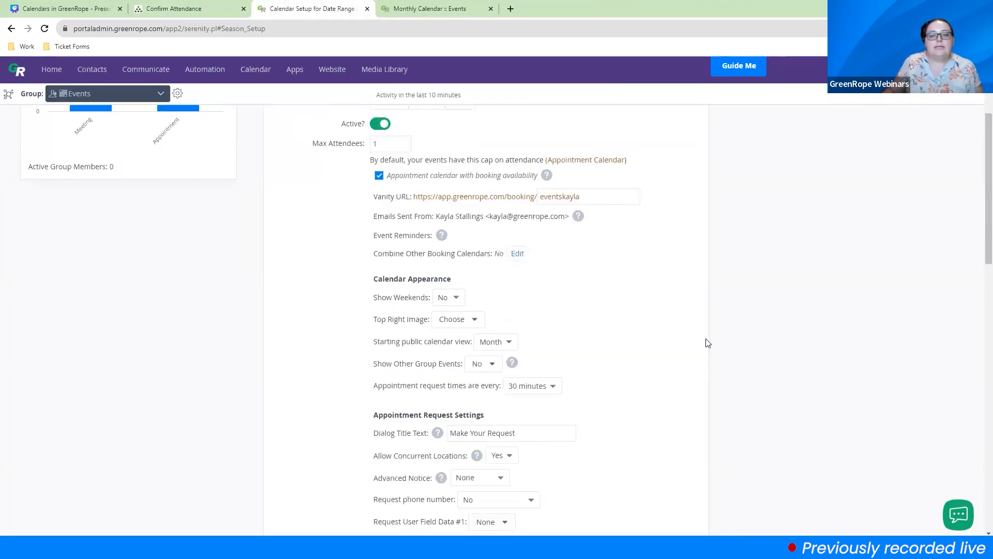
{"action": "left_click_drag", "start_coordinate": [585, 198], "coordinate": [409, 193]}
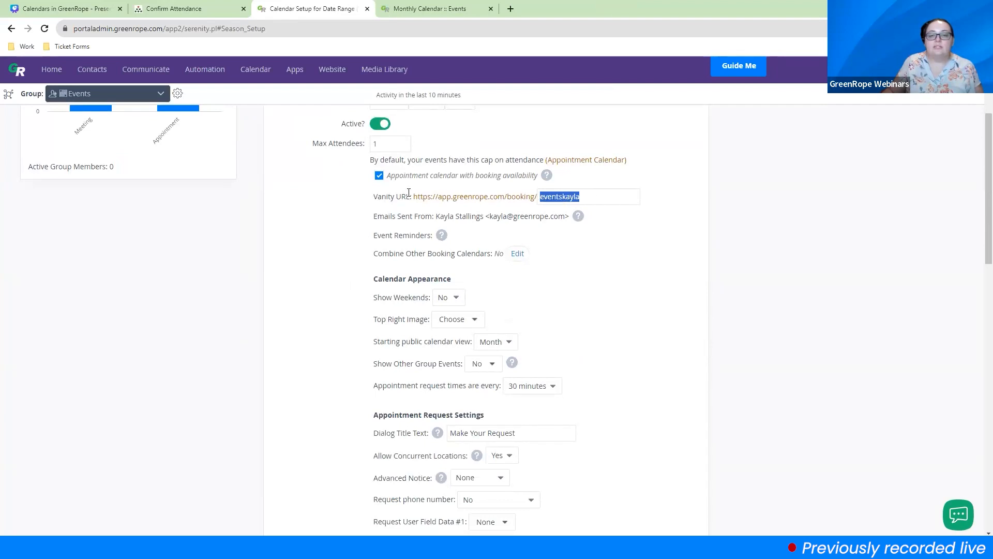
{"action": "left_click", "coordinate": [593, 238]}
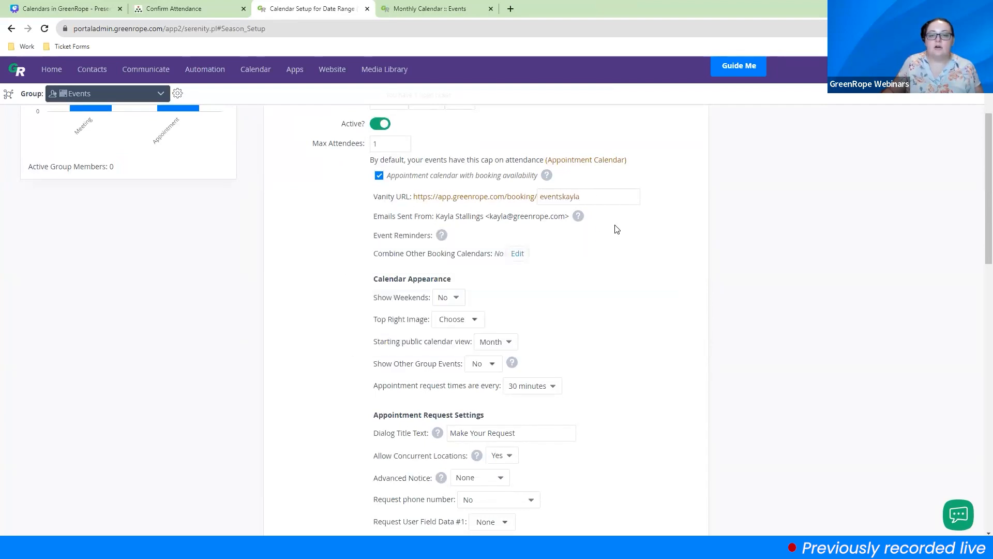
{"action": "left_click", "coordinate": [517, 252]}
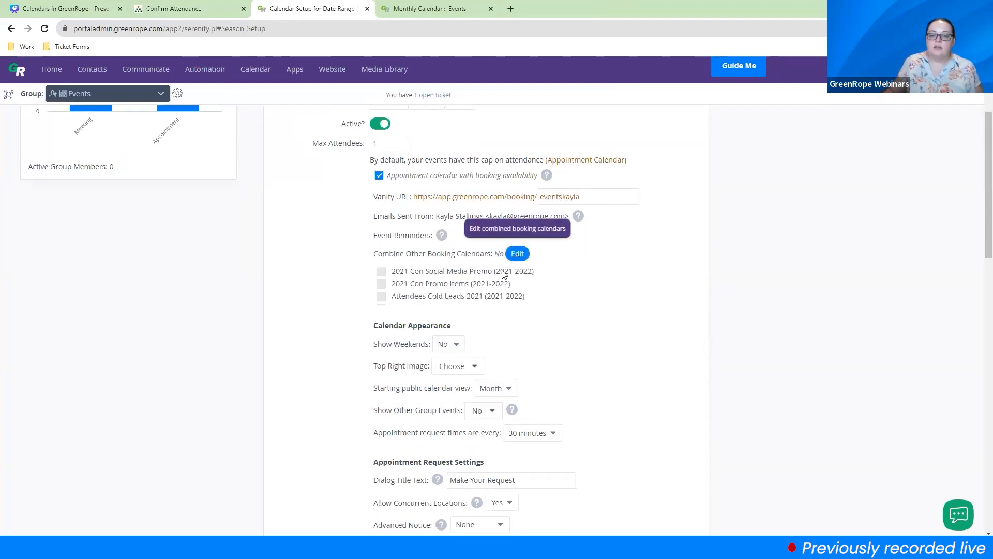
{"action": "left_click", "coordinate": [381, 268]}
{"action": "left_click", "coordinate": [381, 281]}
{"action": "left_click", "coordinate": [381, 293]}
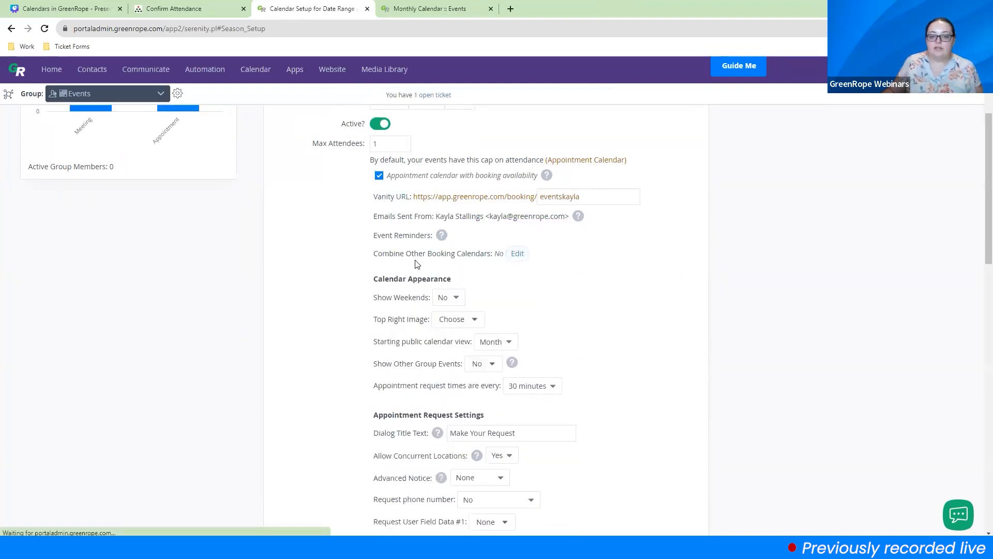
Select 2021 Con Social Media Promo, 2021 Con Promo Items and Attendees Cold Leads 2021 as the other booking calendars to combine
{"action": "left_click", "coordinate": [514, 255]}
{"action": "left_click", "coordinate": [381, 268]}
{"action": "left_click", "coordinate": [382, 281]}
{"action": "left_click", "coordinate": [381, 293]}
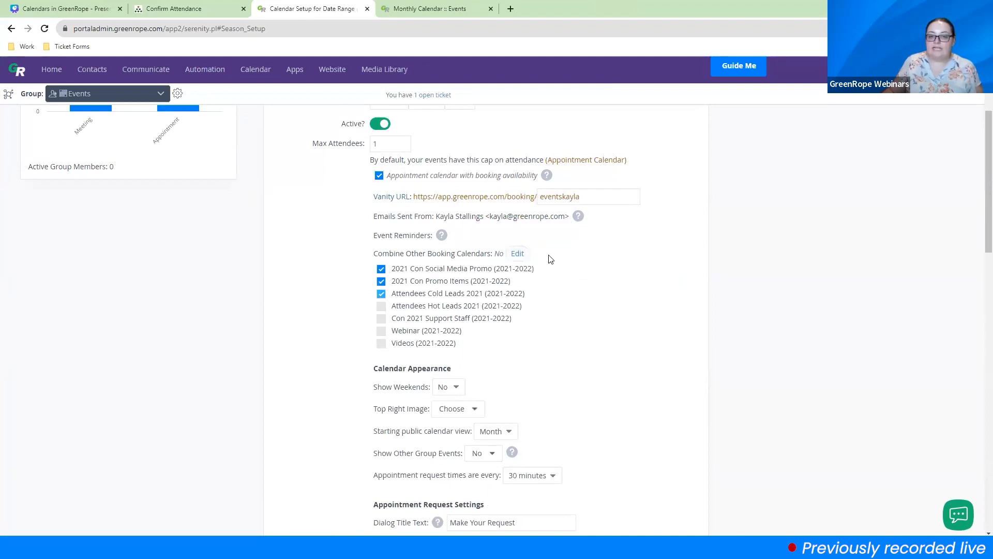
{"action": "left_click_drag", "start_coordinate": [581, 196], "coordinate": [466, 197]}
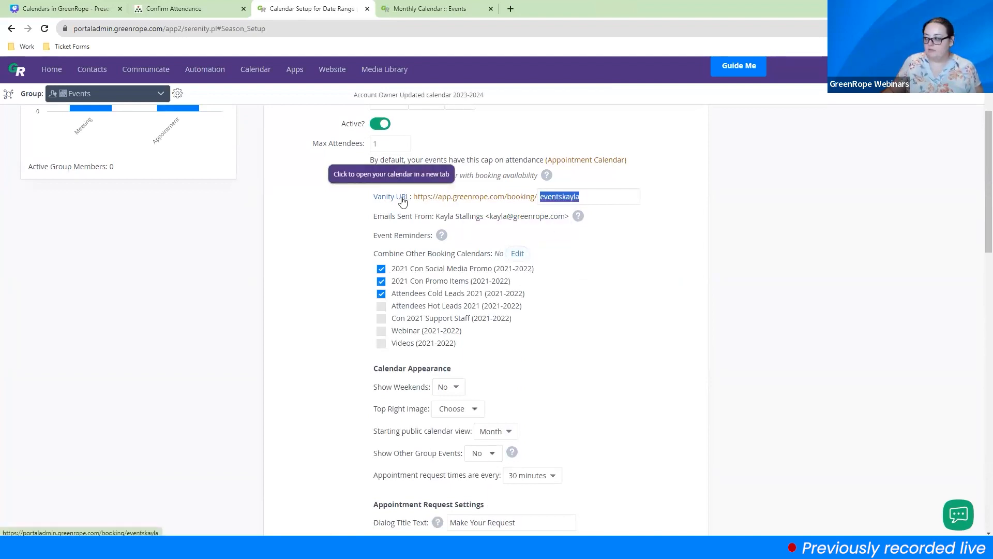
Clear Attendees Cold Leads 2021, 2021 Con Promo Items and 2021 Con Social Media Promo from the booking calendars to combine
{"action": "left_click", "coordinate": [616, 243]}
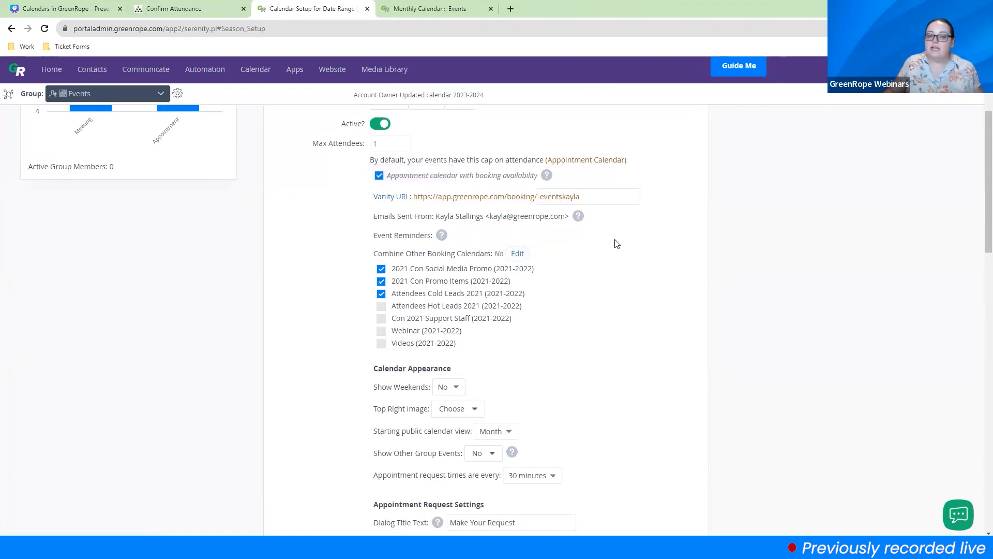
{"action": "left_click", "coordinate": [382, 294]}
{"action": "left_click", "coordinate": [381, 281]}
{"action": "left_click", "coordinate": [382, 269]}
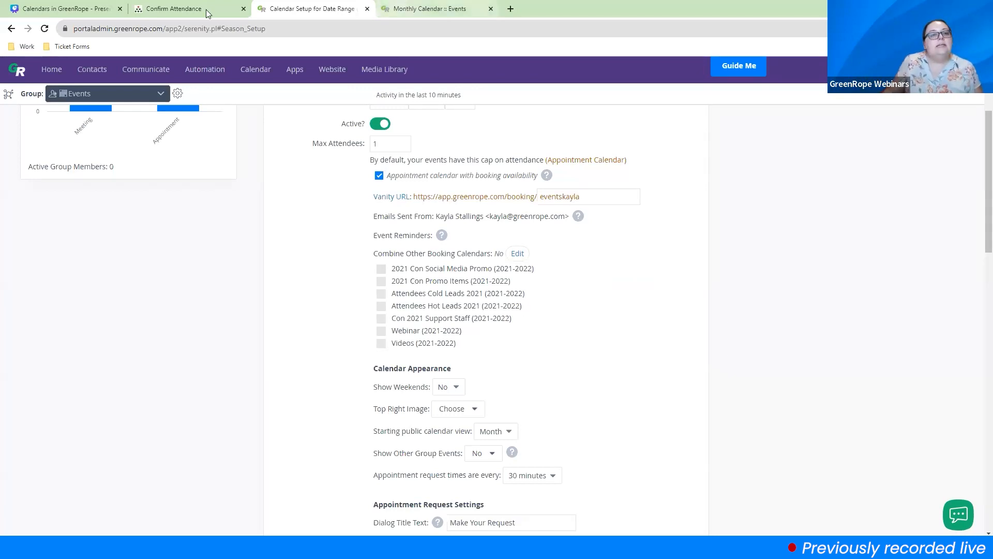
Switch to the Canva presentation, show slide 18 on connecting calendars, and collapse the design side panel
{"action": "left_click", "coordinate": [45, 5]}
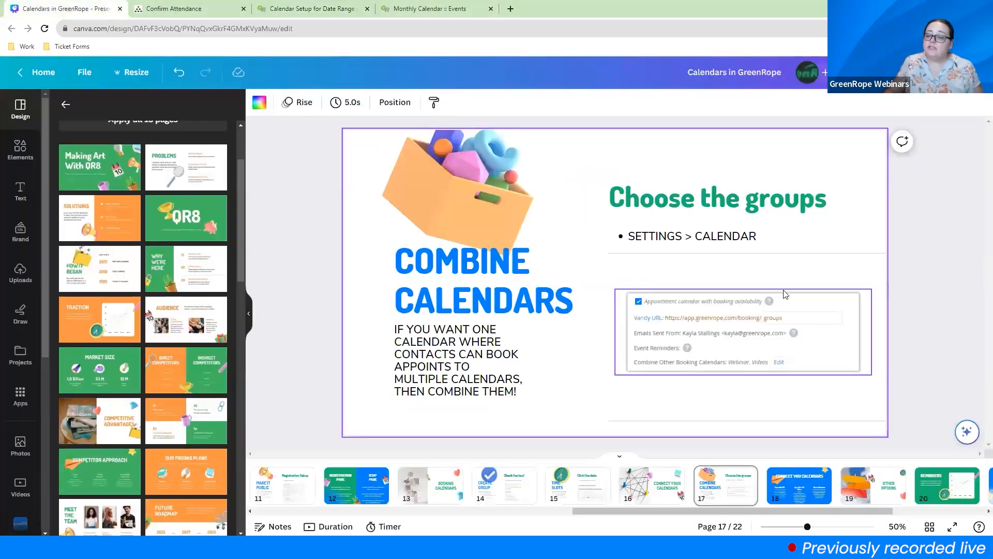
{"action": "left_click", "coordinate": [801, 475]}
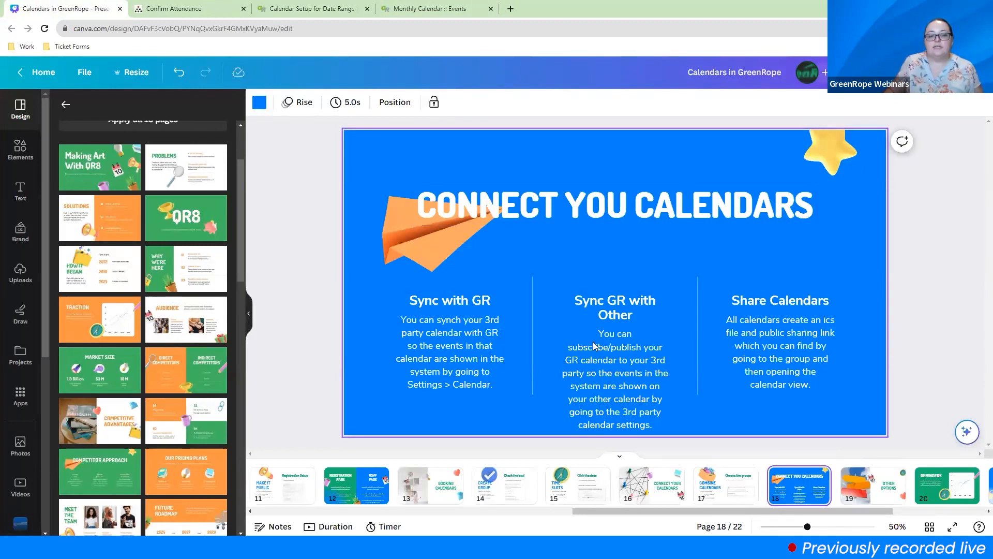
{"action": "left_click", "coordinate": [248, 313]}
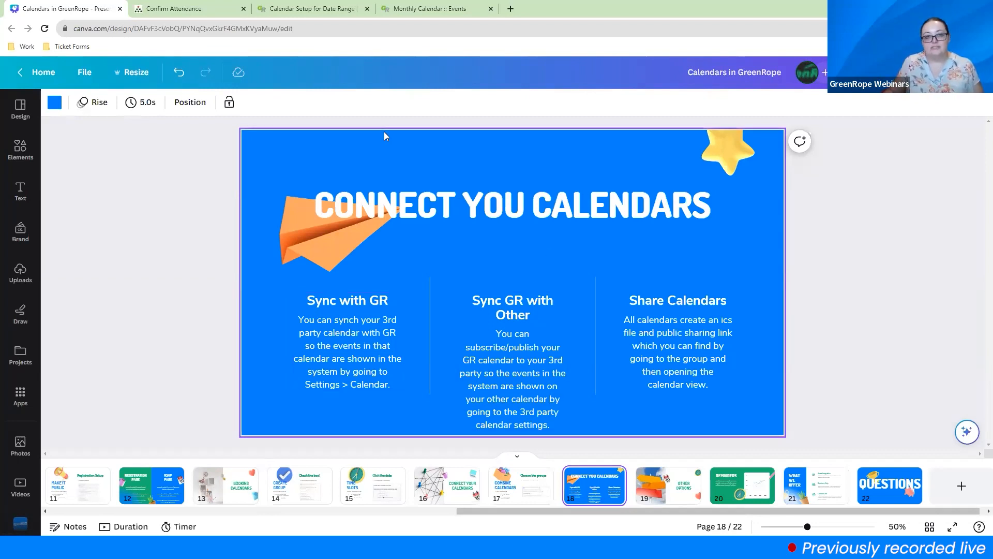
Return to the GreenRope calendar setup and examine the Google Calendar ID and Webcal Calendar URL settings
{"action": "left_click", "coordinate": [318, 9]}
{"action": "scroll", "coordinate": [702, 350], "scroll_direction": "up", "scroll_amount": 1}
{"action": "scroll", "coordinate": [702, 350], "scroll_direction": "down", "scroll_amount": 15}
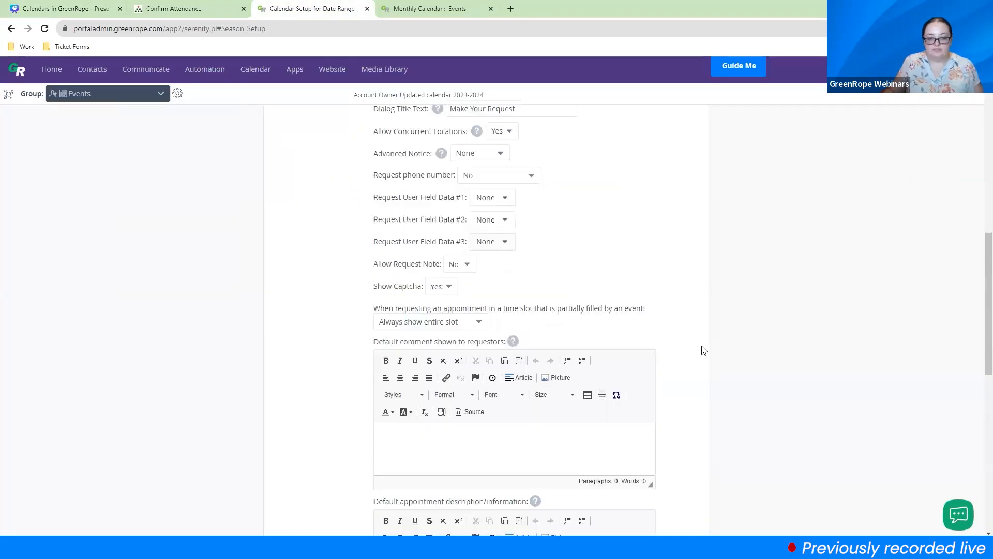
{"action": "scroll", "coordinate": [702, 350], "scroll_direction": "down", "scroll_amount": 2}
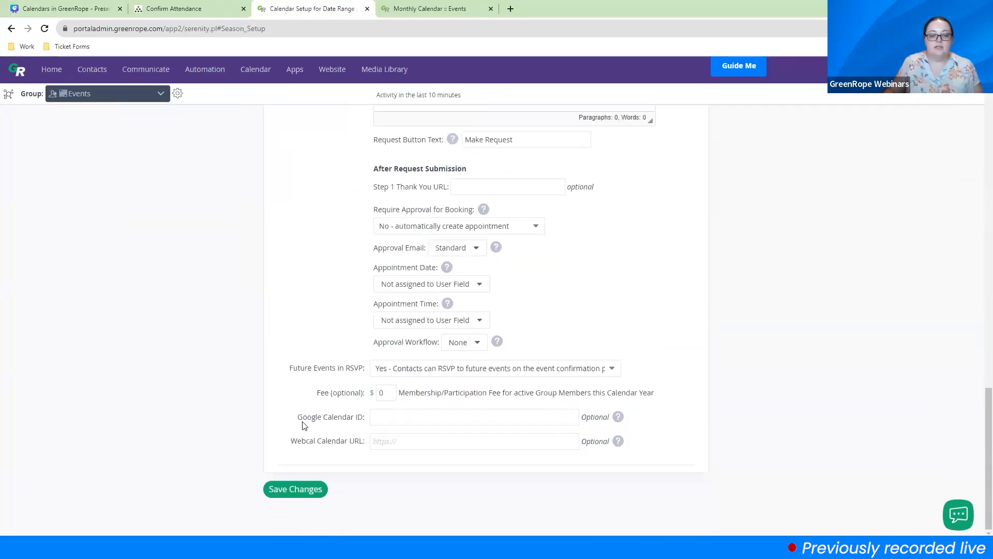
{"action": "left_click_drag", "start_coordinate": [295, 419], "coordinate": [372, 417]}
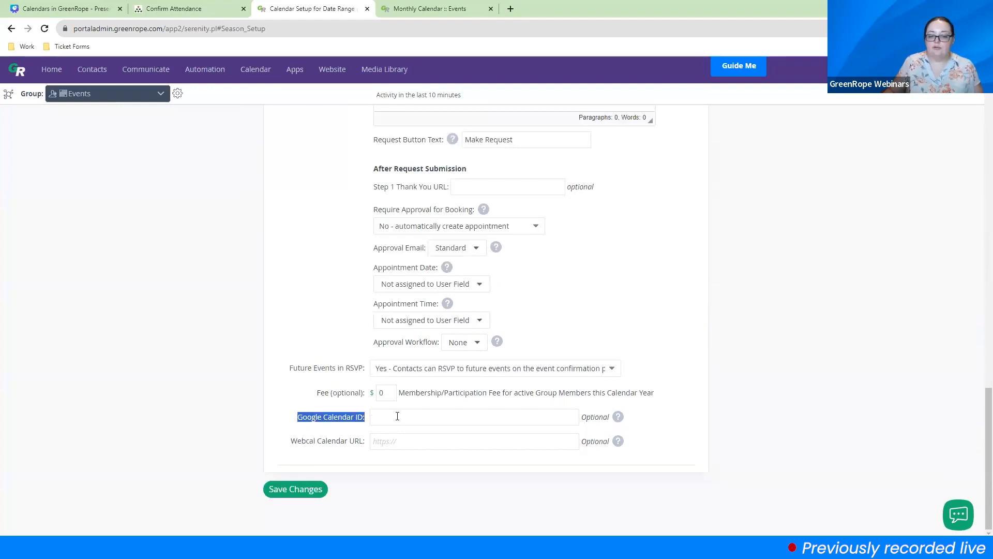
{"action": "left_click", "coordinate": [397, 416]}
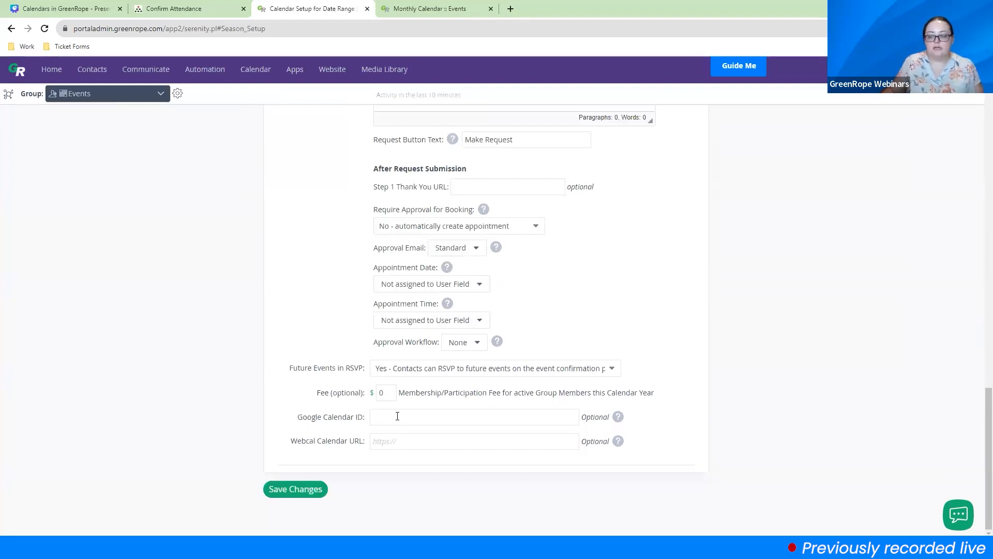
{"action": "left_click_drag", "start_coordinate": [291, 444], "coordinate": [364, 444]}
Fill the Webcal Calendar URL with the previously entered private Google Calendar address, and check its .ics ending
{"action": "left_click", "coordinate": [392, 441]}
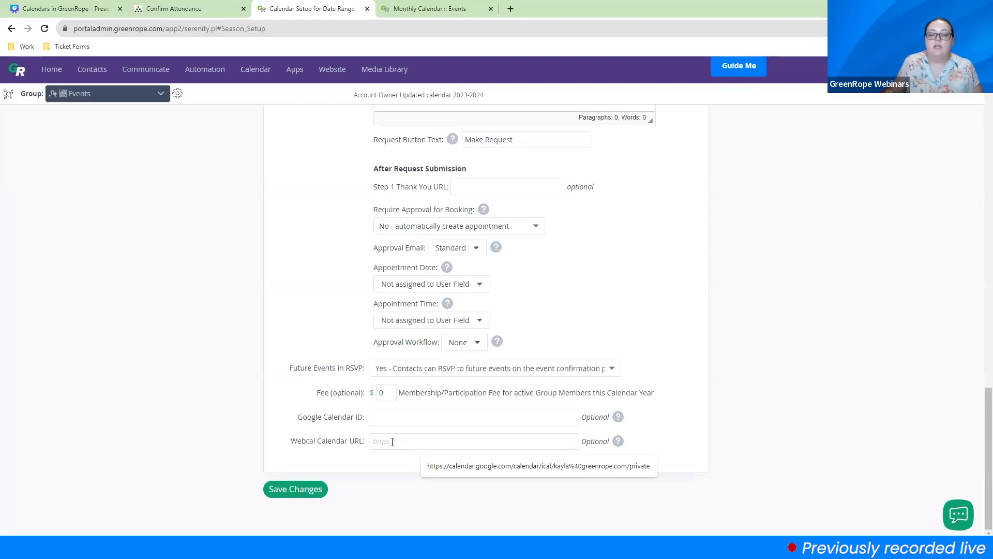
{"action": "left_click", "coordinate": [506, 465]}
{"action": "mouse_move", "coordinate": [615, 443]}
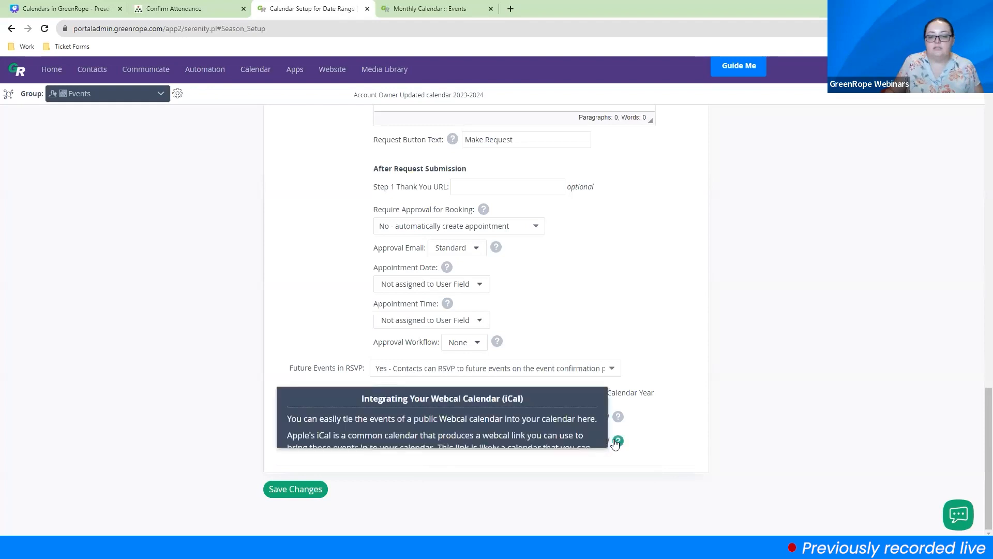
{"action": "left_click_drag", "start_coordinate": [566, 443], "coordinate": [578, 443]}
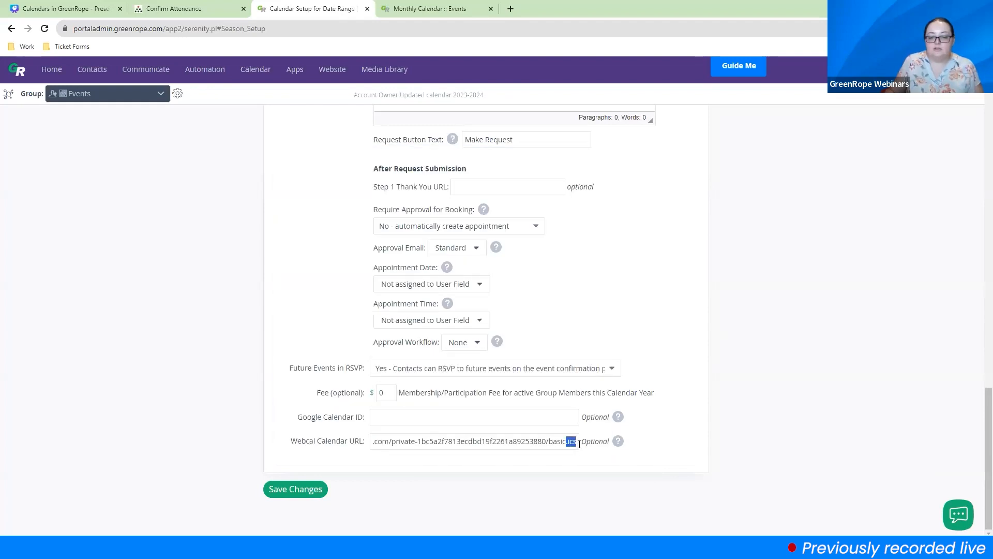
{"action": "left_click", "coordinate": [696, 435]}
Remove the private calendar address from the Webcal Calendar URL
{"action": "triple_click", "coordinate": [510, 441]}
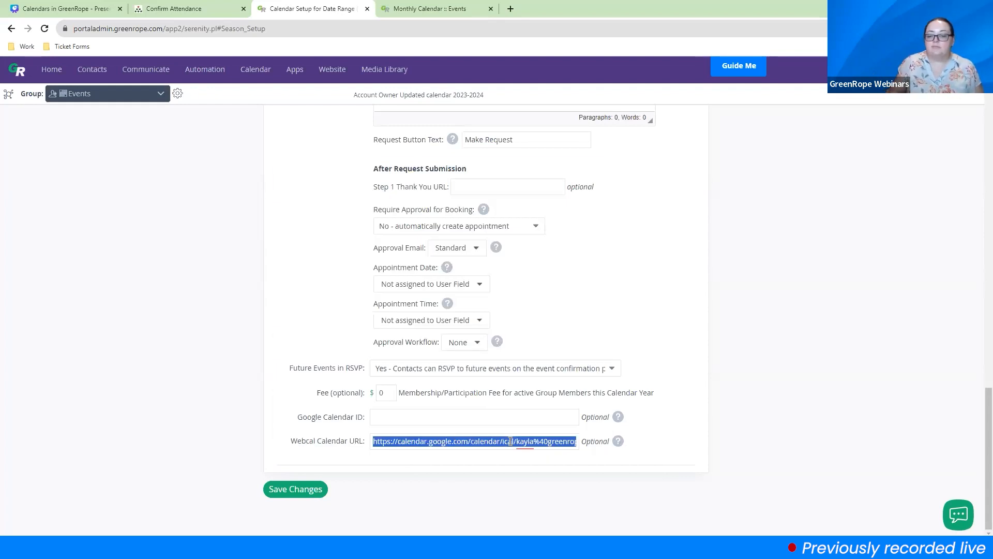
{"action": "key", "text": "BackSpace"}
{"action": "key", "text": "F11"}
{"action": "key", "text": "F11"}
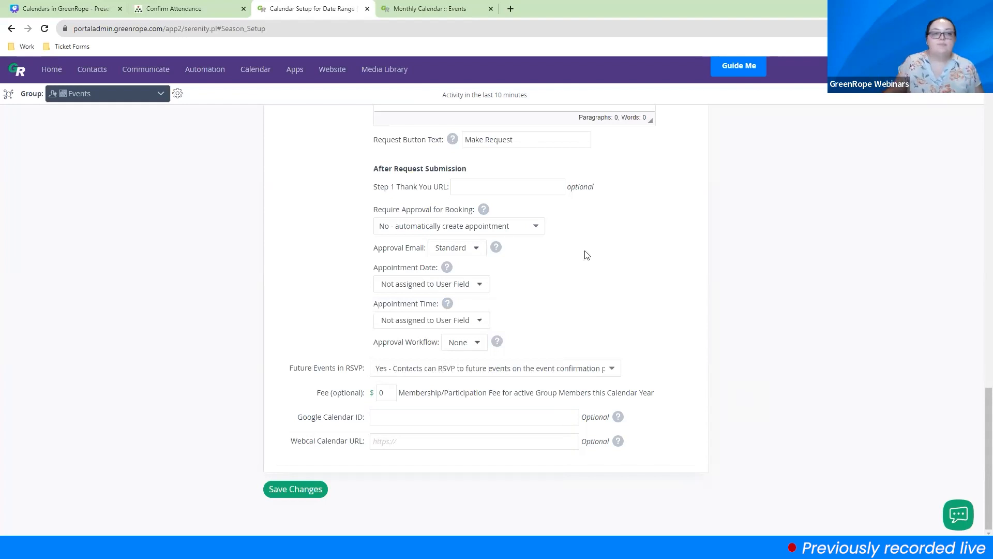
Leave the calendar setup without saving, open the monthly calendar, and highlight the private webcal subscription link for the Events group
{"action": "left_click", "coordinate": [66, 9]}
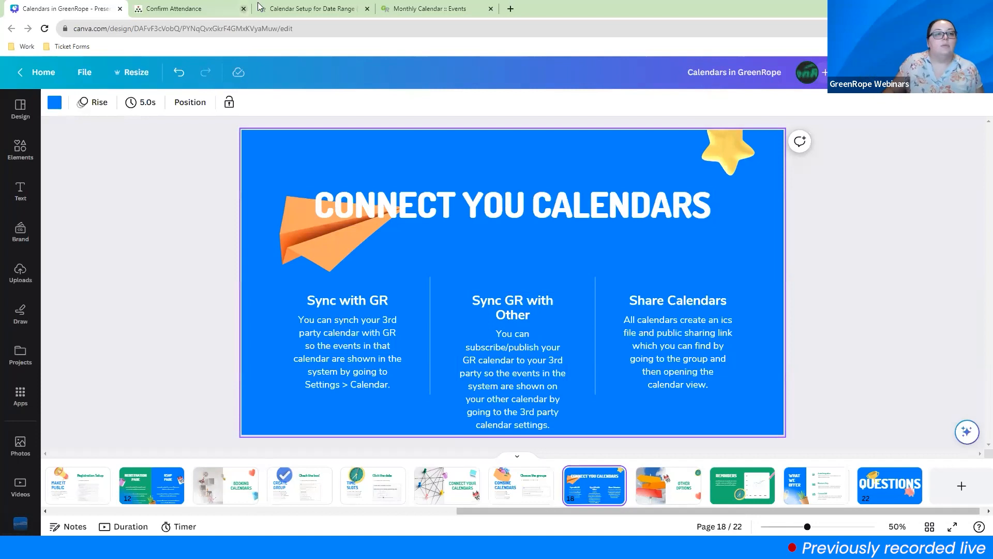
{"action": "left_click", "coordinate": [298, 6]}
{"action": "mouse_move", "coordinate": [264, 75]}
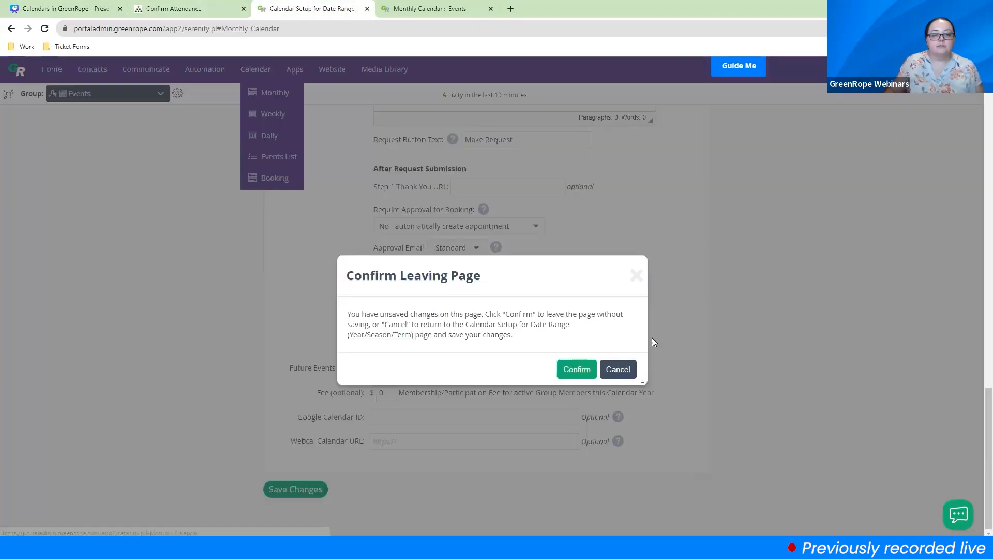
{"action": "left_click", "coordinate": [577, 368]}
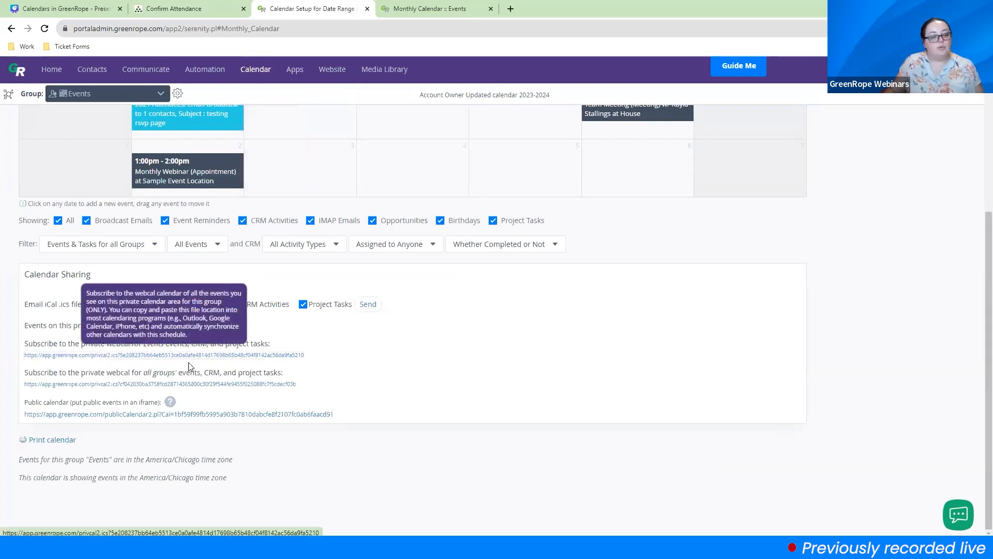
{"action": "left_click_drag", "start_coordinate": [328, 357], "coordinate": [24, 355]}
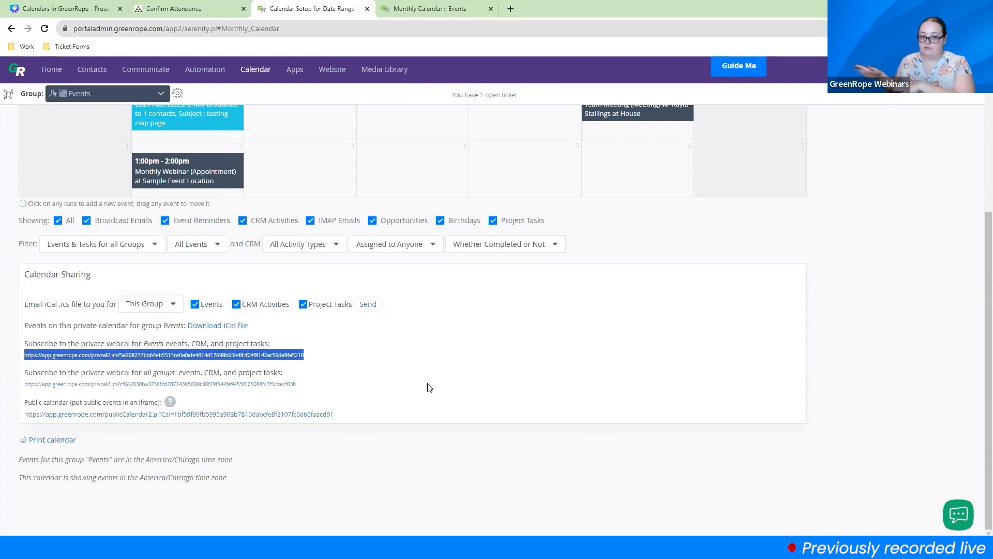
Open the public calendar of the Events group and view the event pages of Team Meeting and Monthly Webinar
{"action": "left_click", "coordinate": [82, 6]}
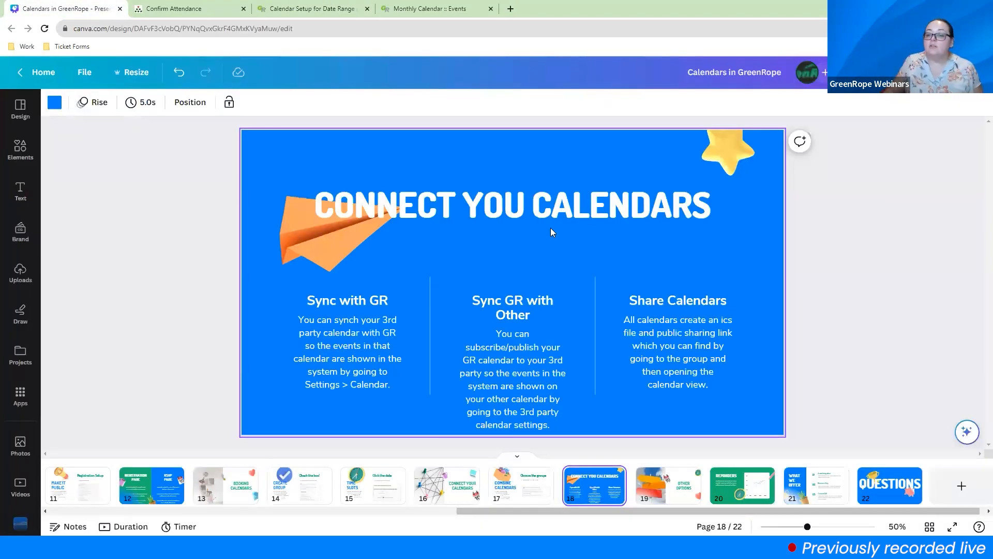
{"action": "left_click", "coordinate": [331, 8]}
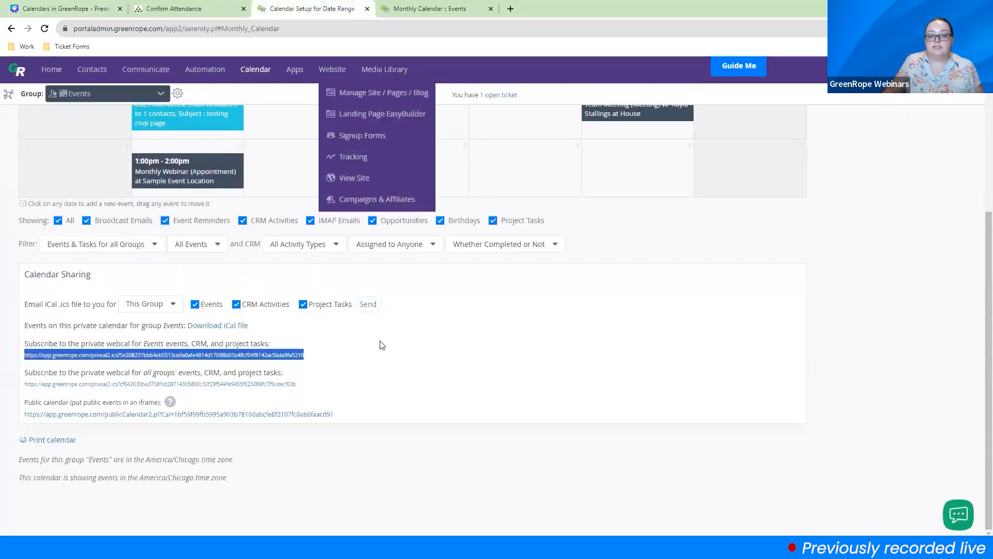
{"action": "left_click", "coordinate": [344, 356]}
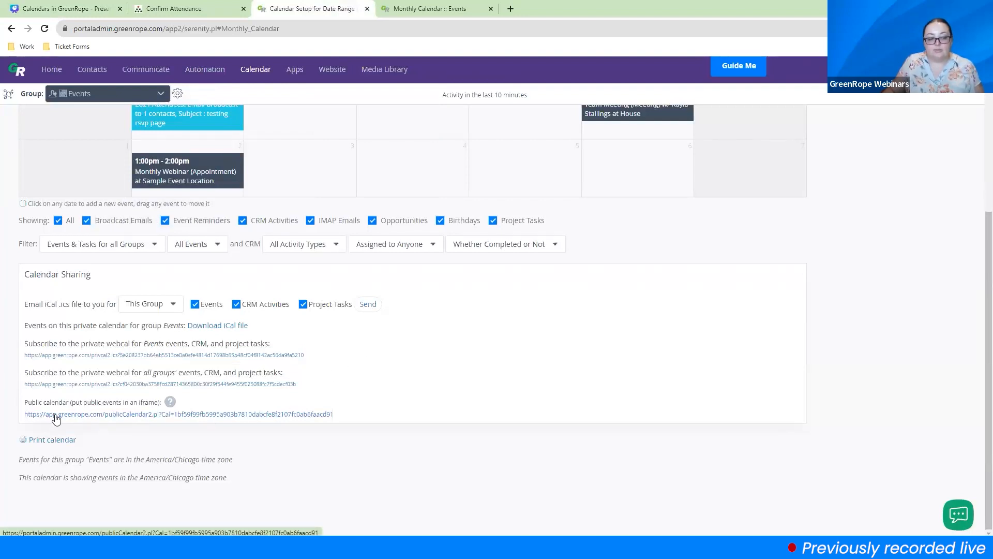
{"action": "left_click", "coordinate": [155, 416]}
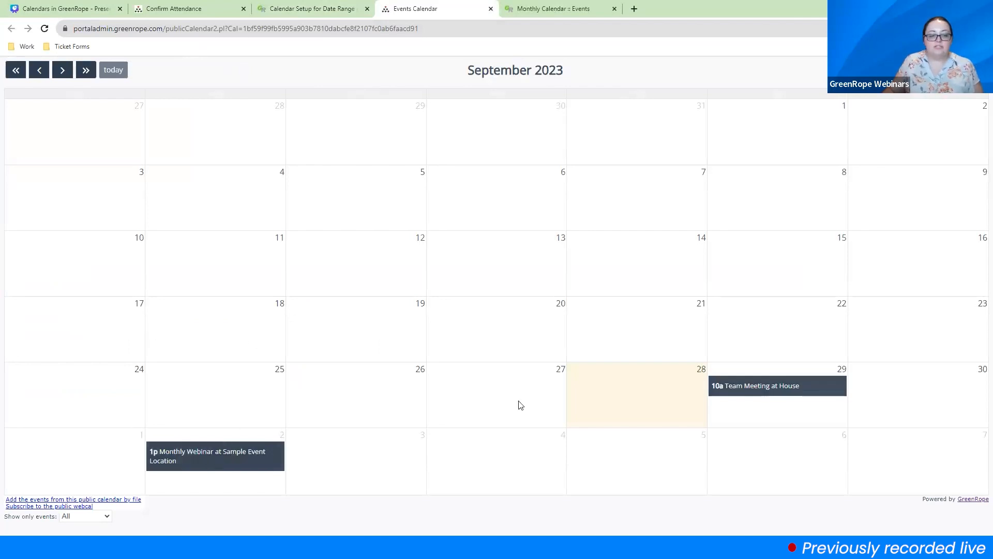
{"action": "left_click", "coordinate": [780, 391]}
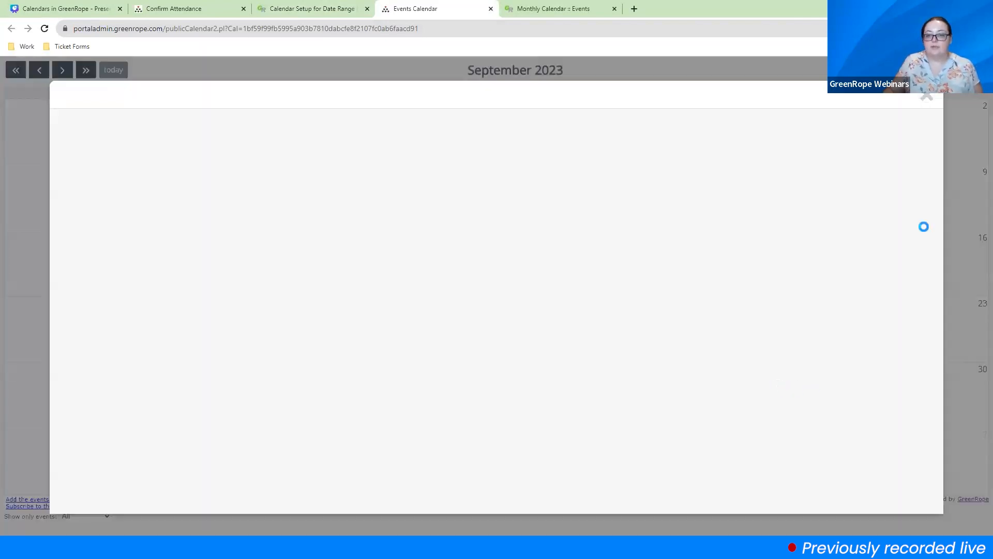
{"action": "left_click", "coordinate": [926, 93]}
{"action": "left_click", "coordinate": [742, 394]}
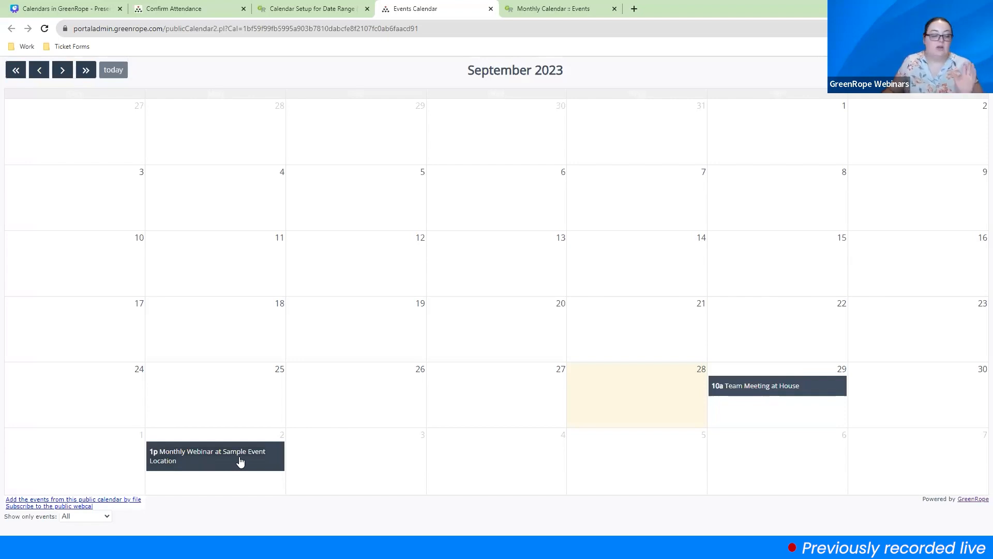
{"action": "left_click", "coordinate": [205, 456]}
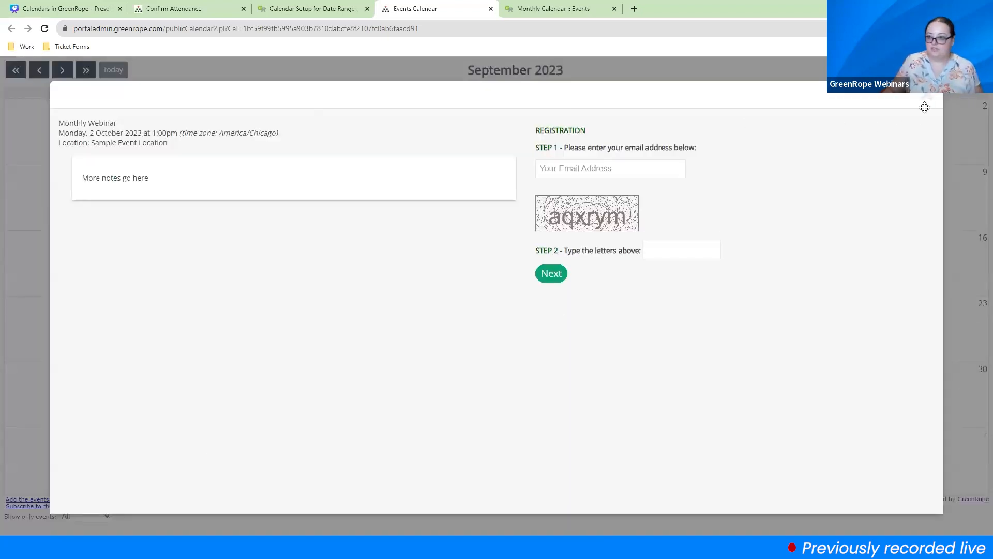
{"action": "left_click", "coordinate": [929, 104]}
Return to the calendar sharing options and examine the public calendar help, highlighting the iframe code for pages built inside GreenRope
{"action": "left_click", "coordinate": [312, 9]}
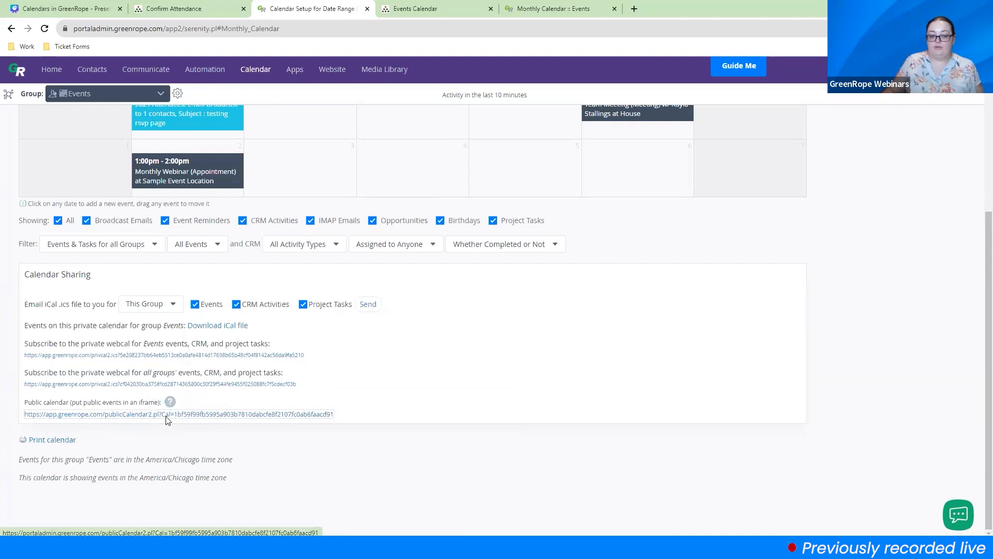
{"action": "mouse_move", "coordinate": [169, 405]}
{"action": "left_click_drag", "start_coordinate": [231, 441], "coordinate": [191, 413]}
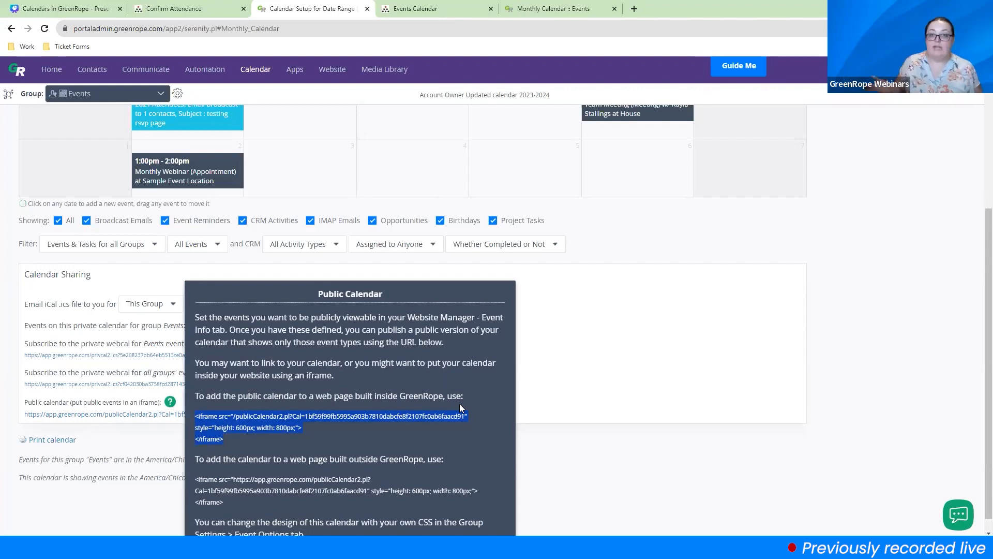
{"action": "left_click", "coordinate": [639, 380]}
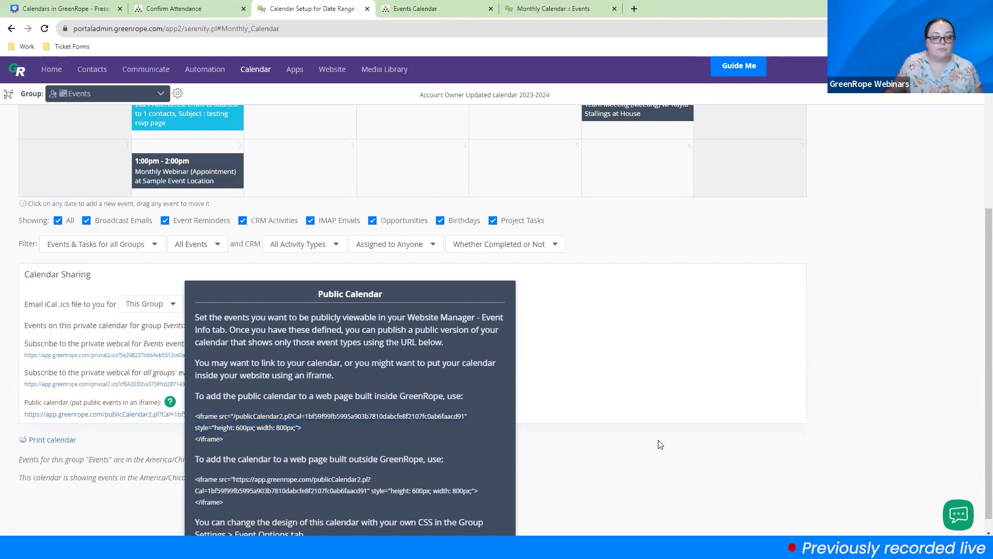
{"action": "scroll", "coordinate": [298, 439], "scroll_direction": "down", "scroll_amount": 1}
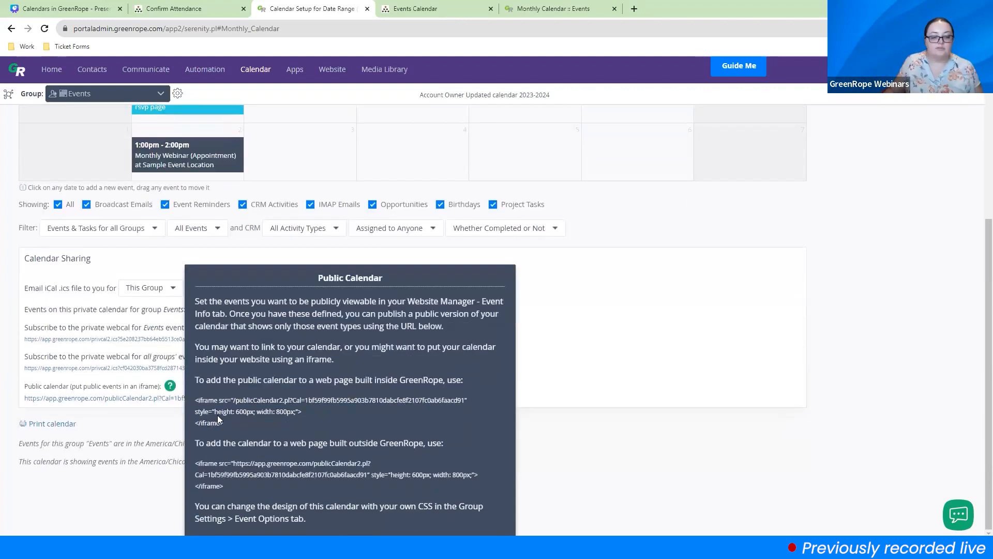
{"action": "left_click", "coordinate": [170, 387]}
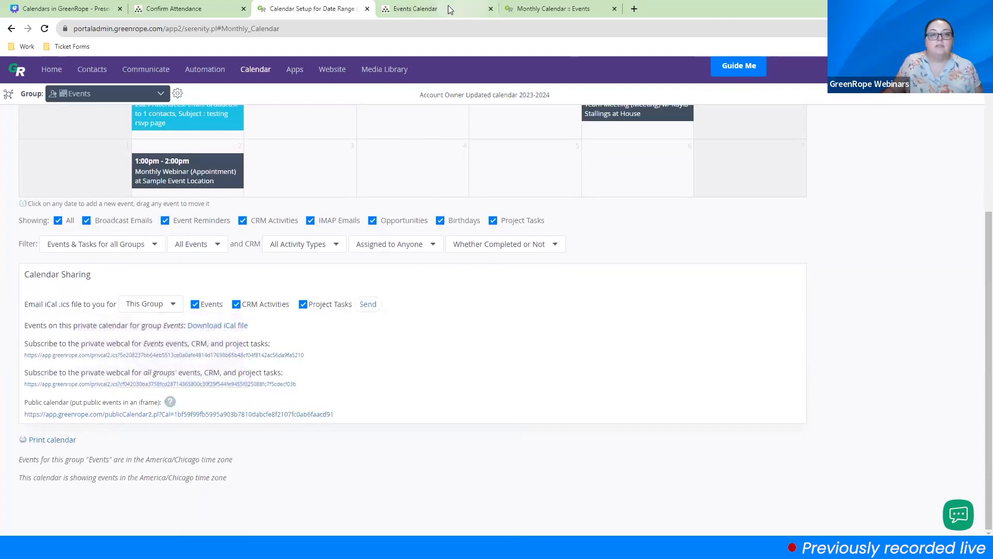
Switch to the Canva presentation, present it full screen from slide 18, and advance to the Reminders slide
{"action": "left_click", "coordinate": [94, 9]}
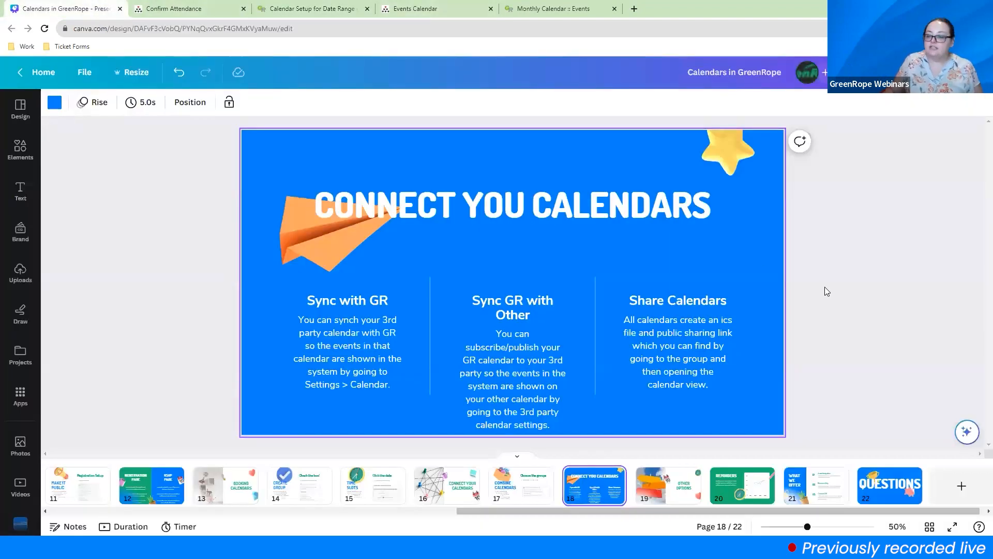
{"action": "left_click", "coordinate": [879, 72]}
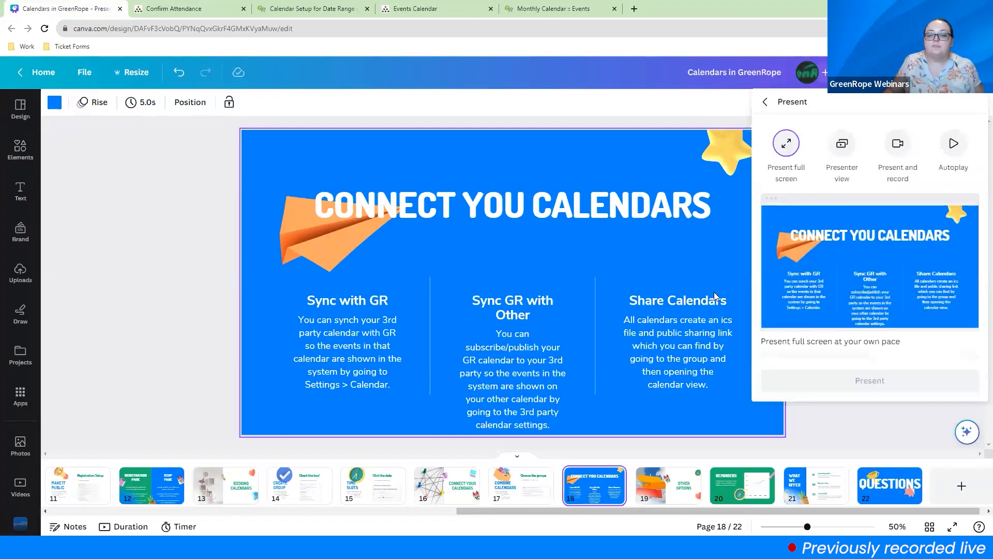
{"action": "left_click", "coordinate": [819, 368]}
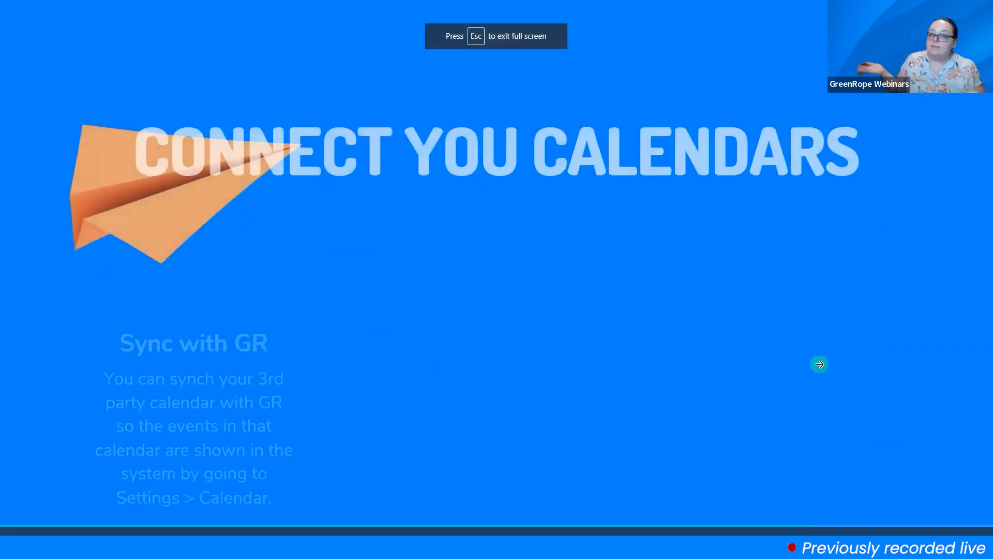
{"action": "left_click", "coordinate": [913, 250]}
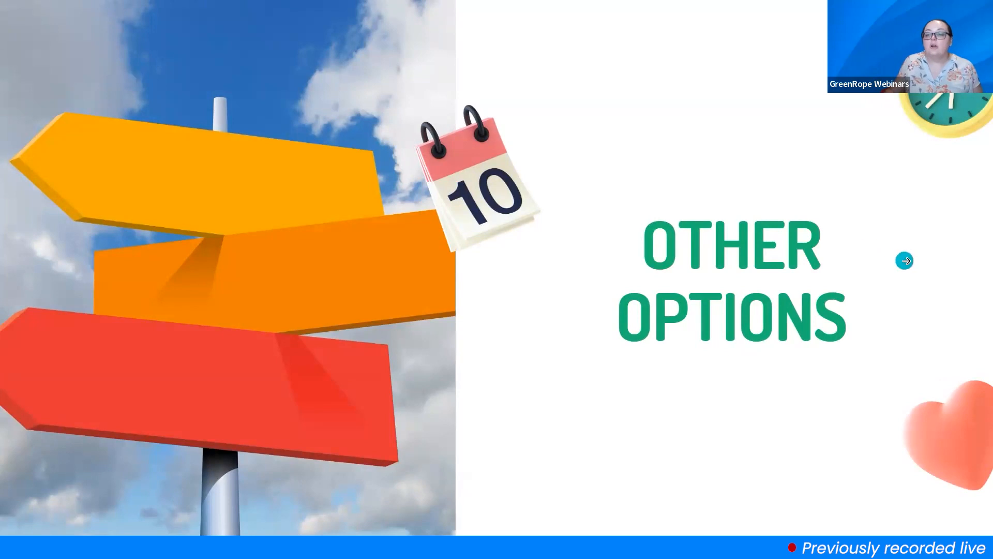
{"action": "left_click", "coordinate": [906, 261]}
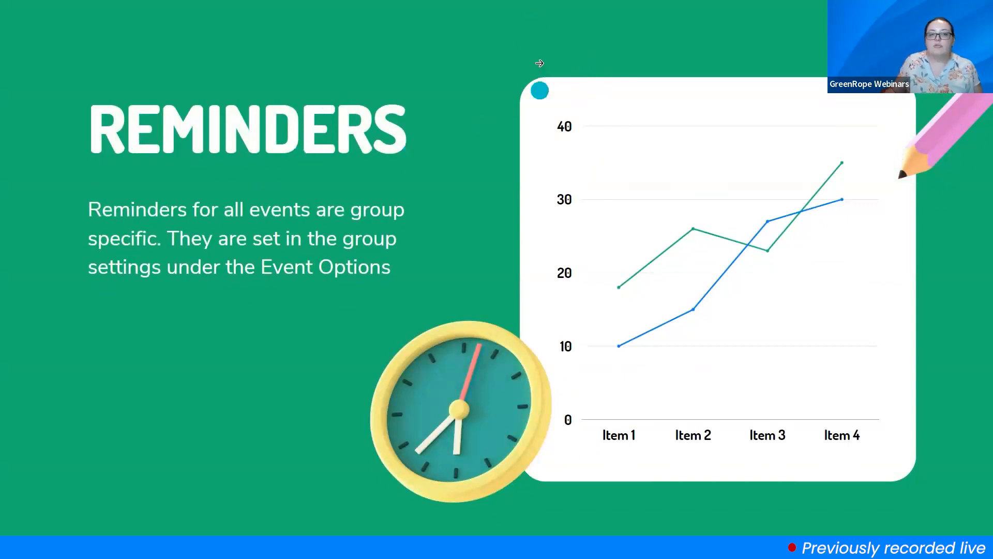
Exit the slideshow, switch to GreenRope, leave the monthly calendar without saving, and open the Events group's Event Options to view its reminder settings
{"action": "left_click", "coordinate": [495, 36]}
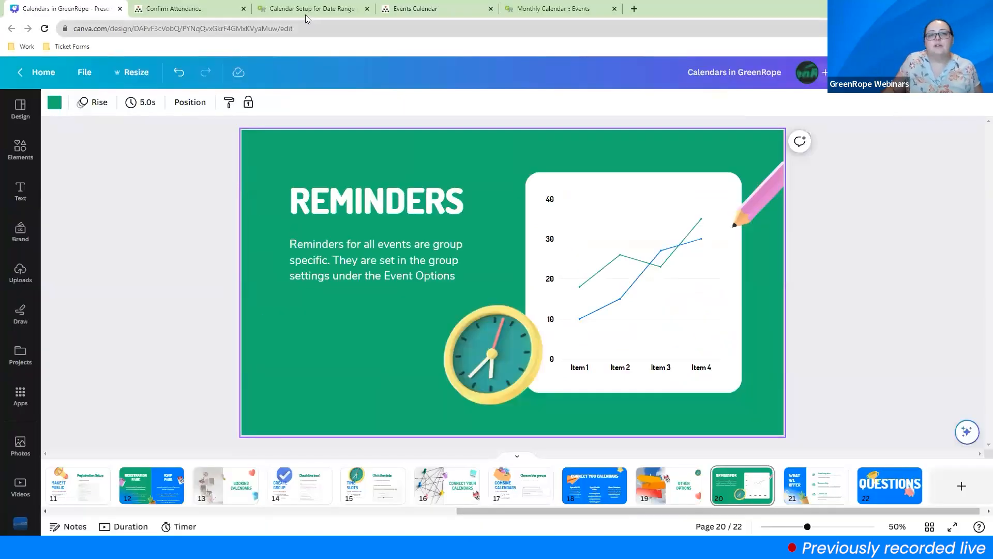
{"action": "left_click", "coordinate": [176, 9]}
{"action": "left_click", "coordinate": [312, 9]}
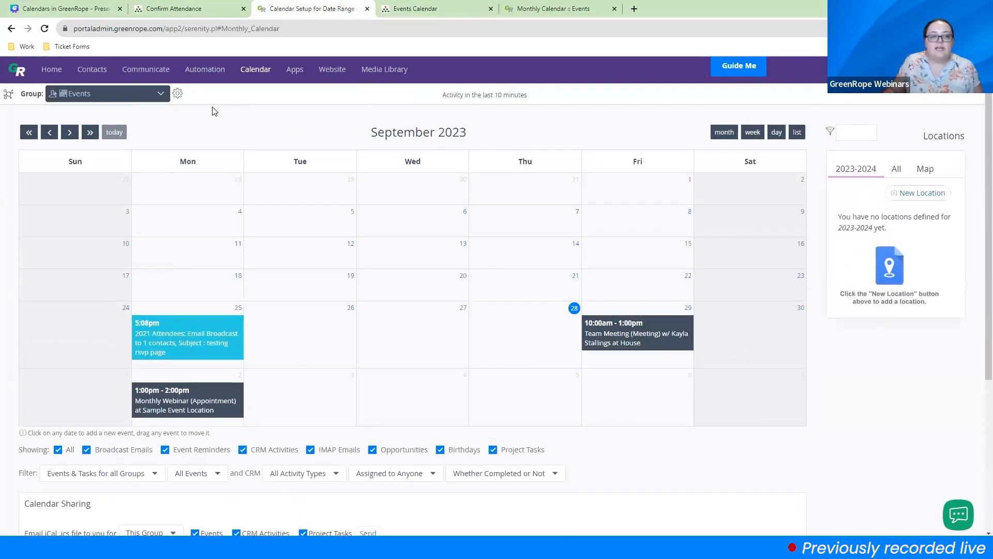
{"action": "left_click", "coordinate": [177, 93]}
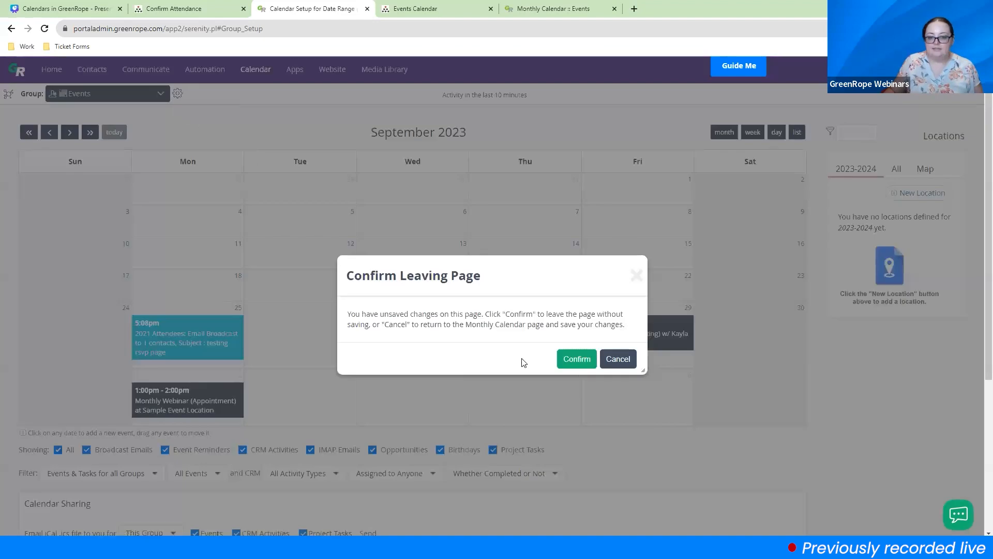
{"action": "left_click", "coordinate": [575, 359]}
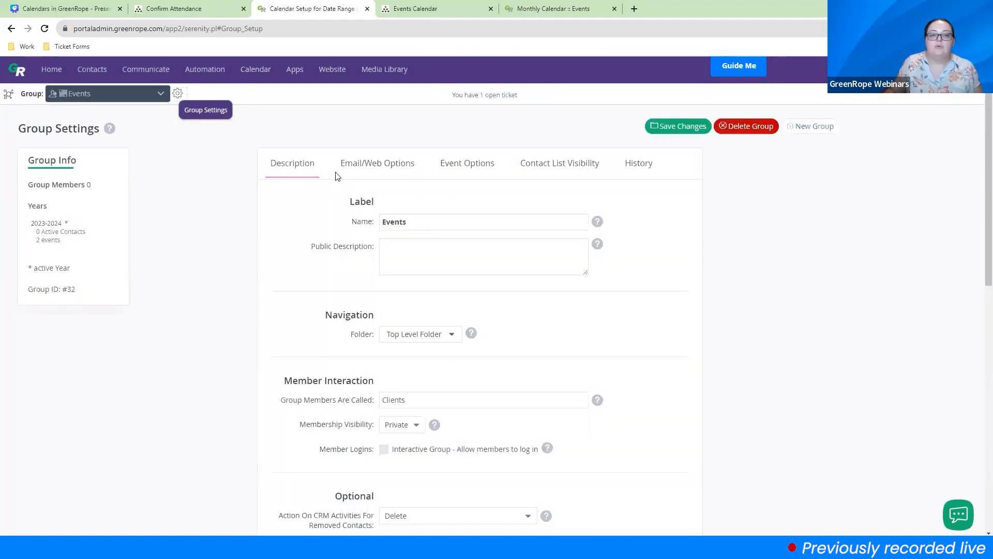
{"action": "left_click", "coordinate": [449, 174]}
{"action": "left_click_drag", "start_coordinate": [300, 208], "coordinate": [390, 209]}
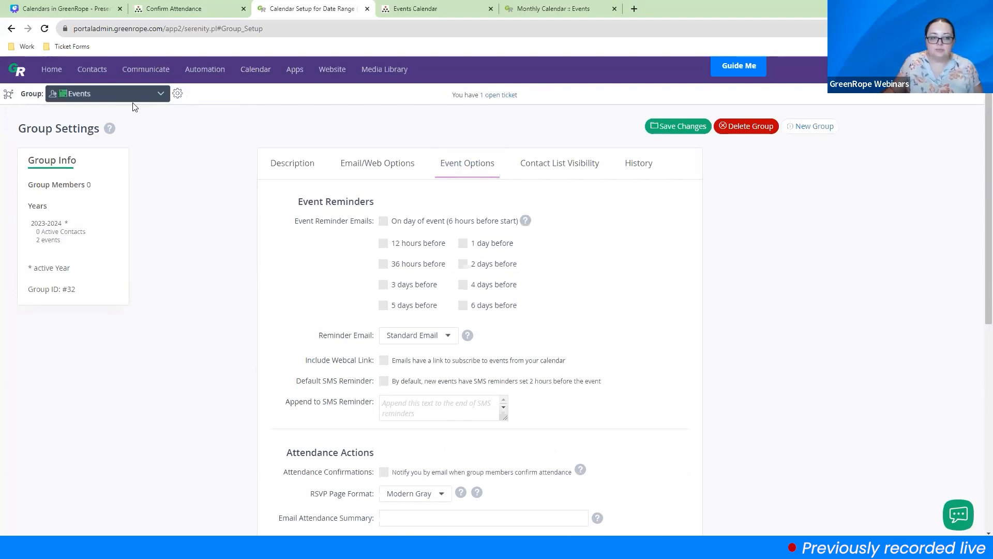
Enable reminder emails on the day of the event, 12 hours before and 2 days before, and highlight the Reminder Email setting
{"action": "left_click", "coordinate": [383, 244]}
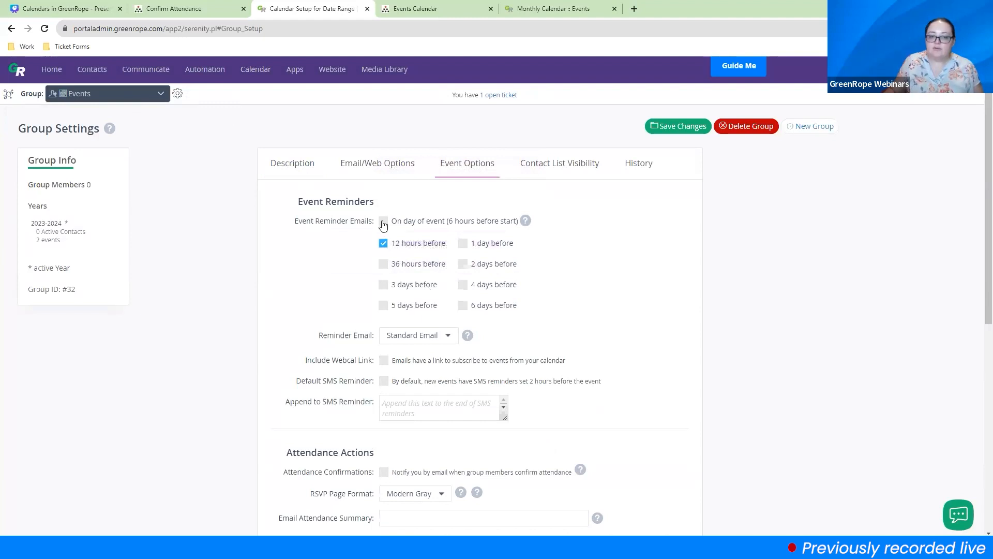
{"action": "left_click", "coordinate": [463, 264]}
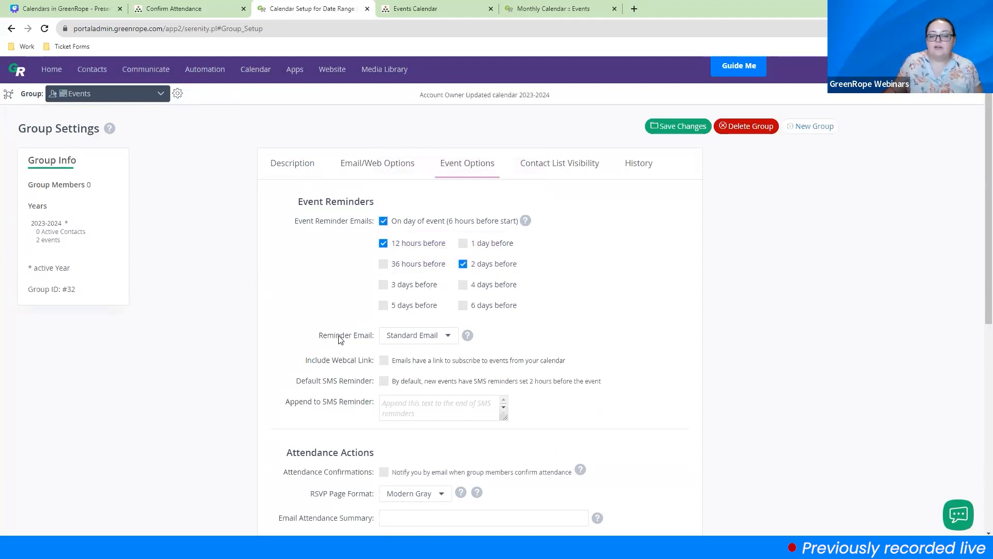
{"action": "left_click_drag", "start_coordinate": [318, 341], "coordinate": [380, 339]}
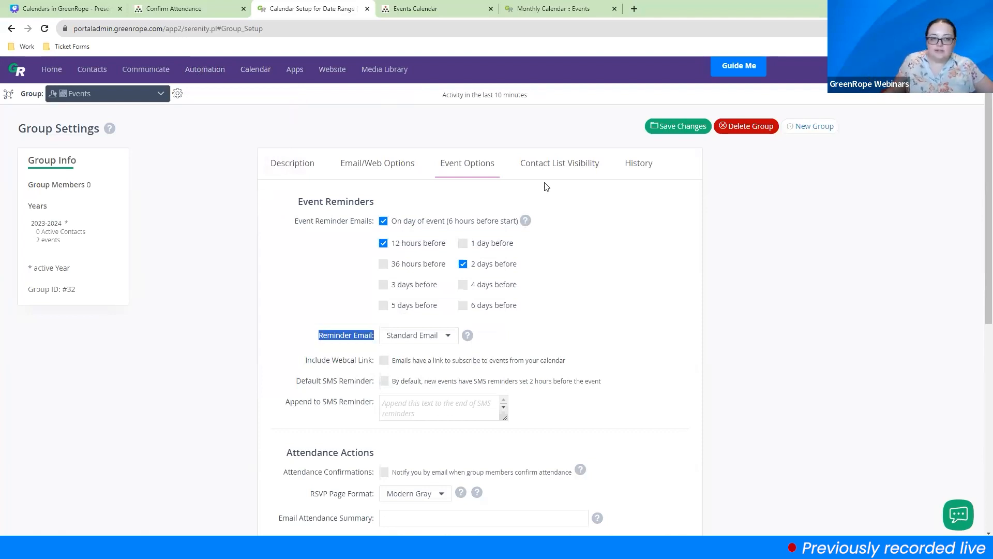
Leave the group settings without saving, open the Team Meeting event from the calendar, and highlight its option to include RSVP links
{"action": "mouse_move", "coordinate": [162, 83]}
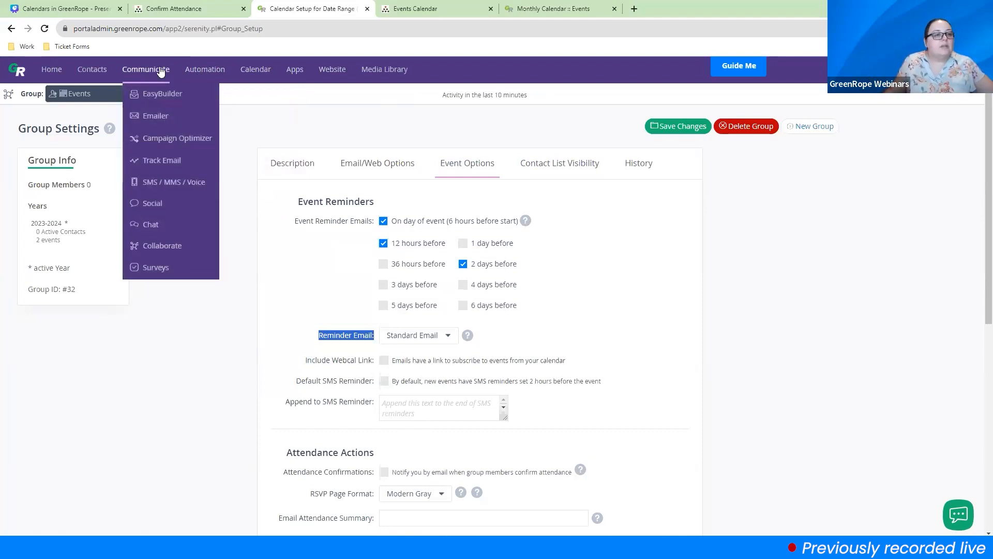
{"action": "left_click", "coordinate": [251, 69]}
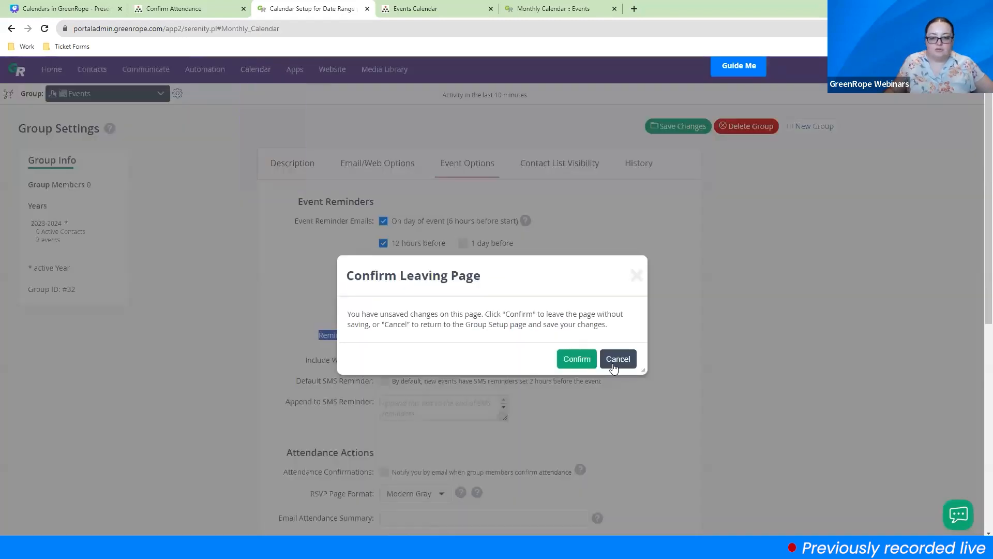
{"action": "left_click", "coordinate": [576, 357]}
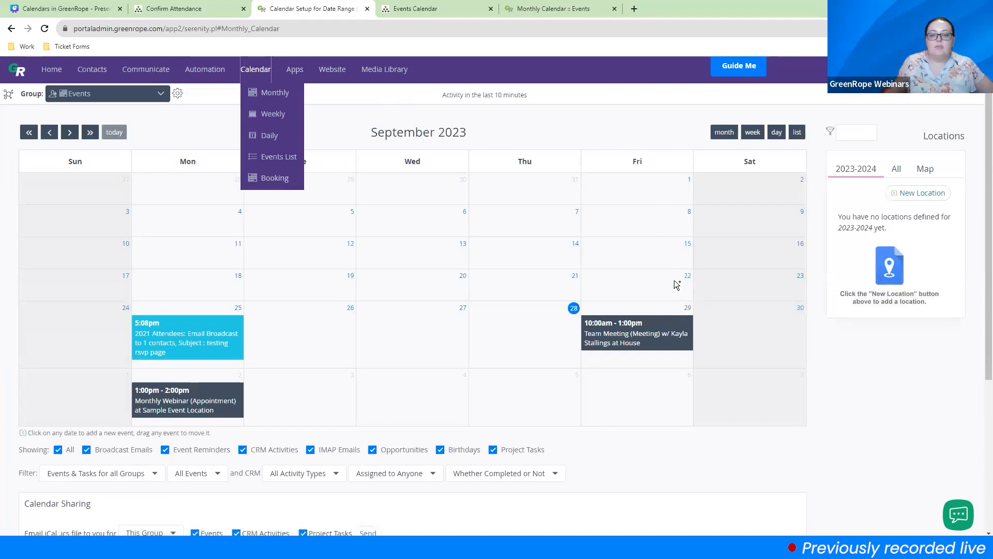
{"action": "left_click", "coordinate": [670, 329]}
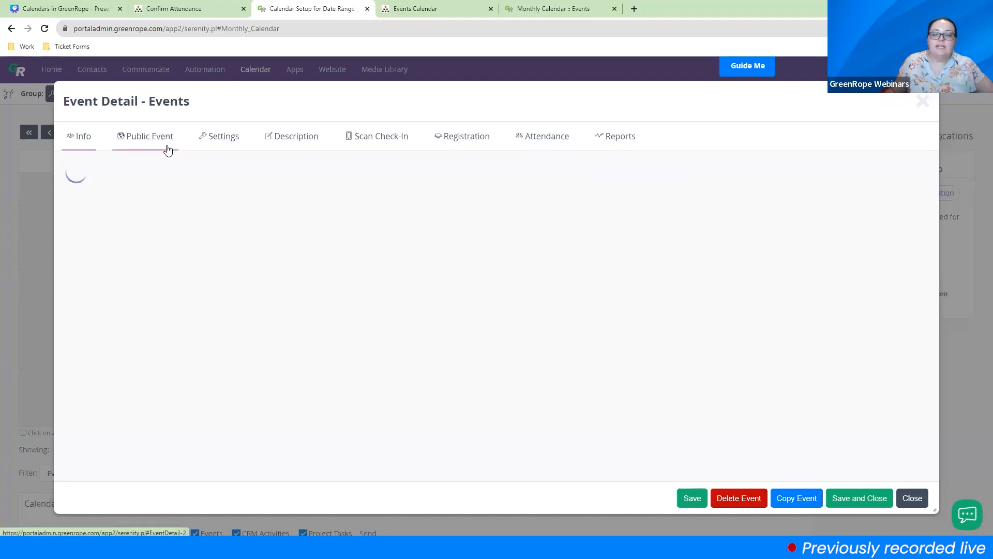
{"action": "left_click", "coordinate": [739, 218]}
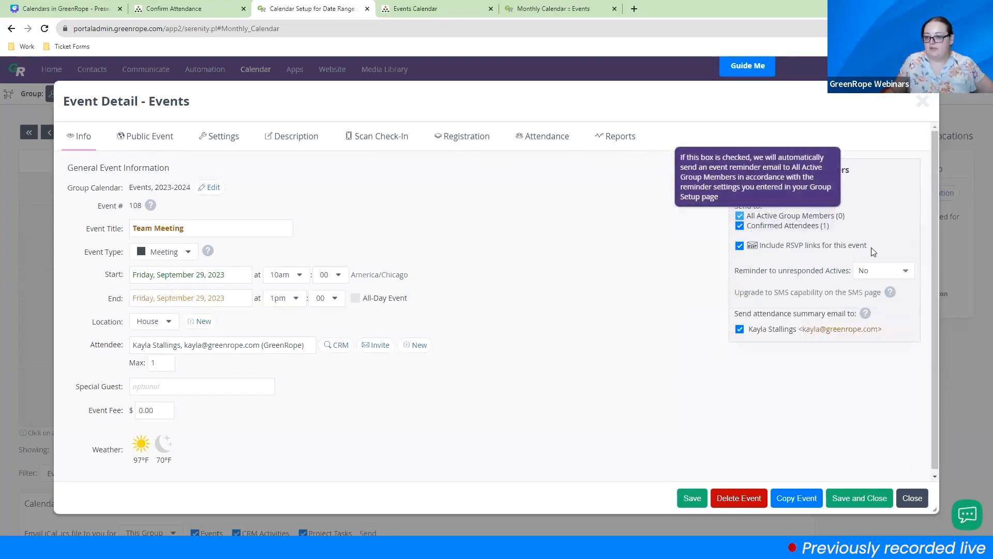
{"action": "left_click_drag", "start_coordinate": [762, 246], "coordinate": [868, 256]}
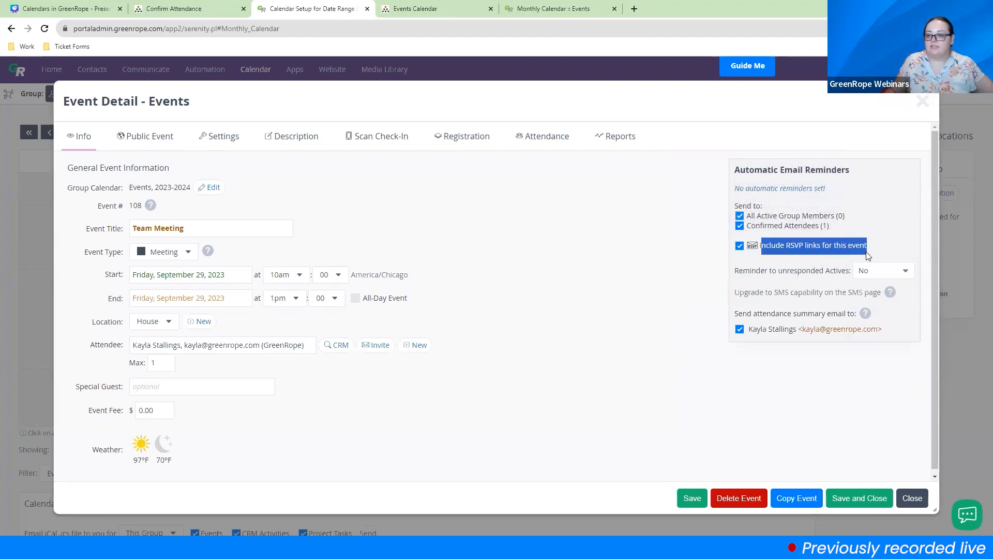
{"action": "left_click", "coordinate": [797, 261]}
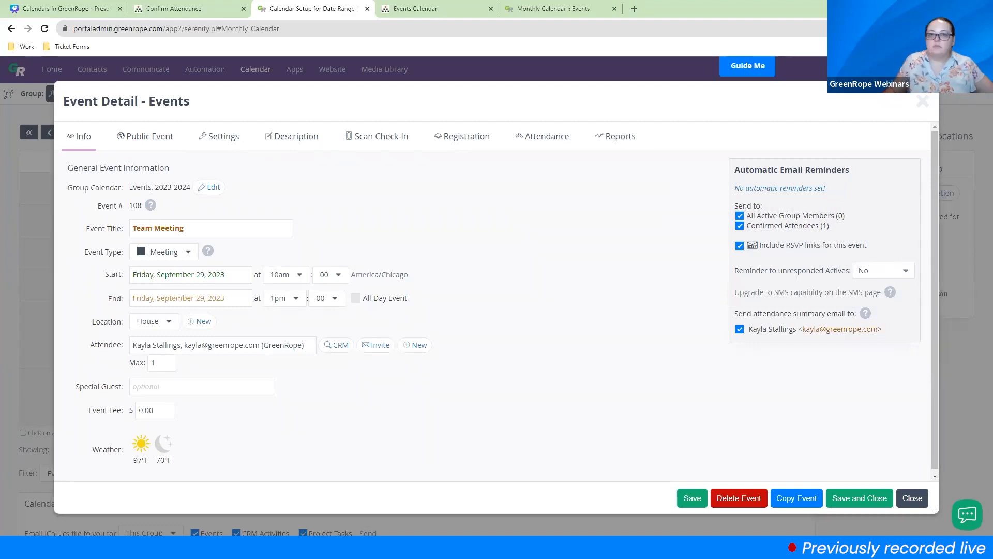
View the private event email in Gmail and highlight its weather forecast, and return to GreenRope to highlight the weather in the Team Meeting details
{"action": "key", "text": "alt+Tab"}
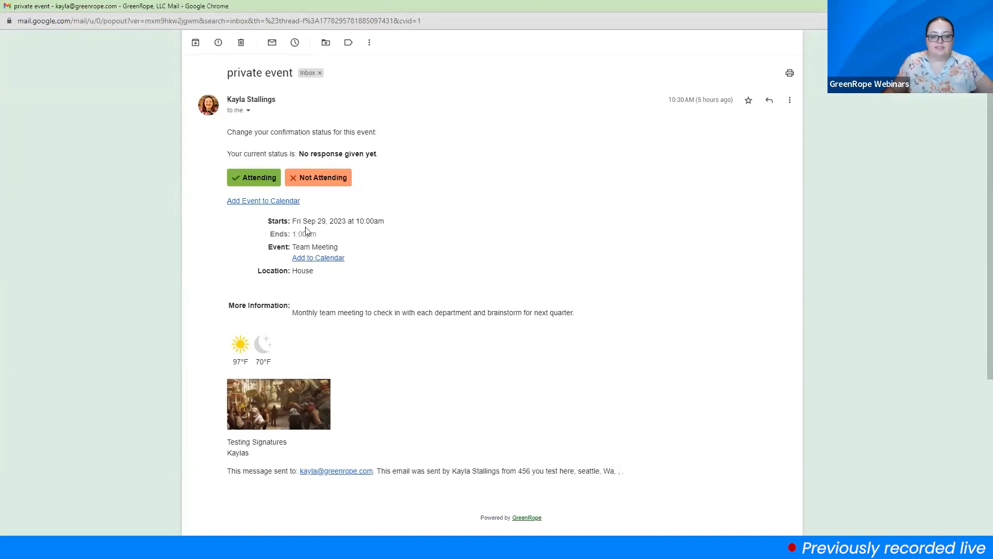
{"action": "left_click_drag", "start_coordinate": [287, 346], "coordinate": [211, 344]}
{"action": "left_click", "coordinate": [330, 342]}
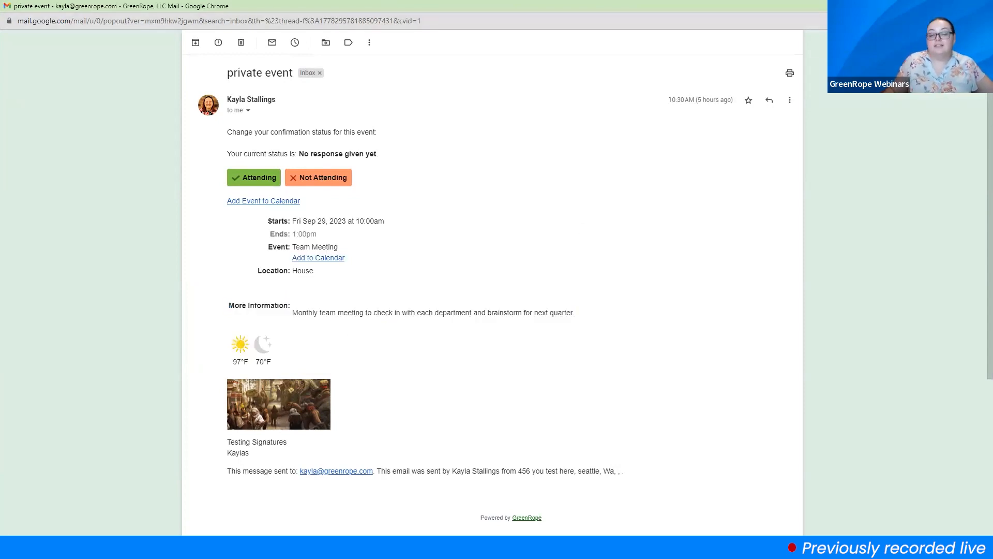
{"action": "left_click", "coordinate": [934, 6]}
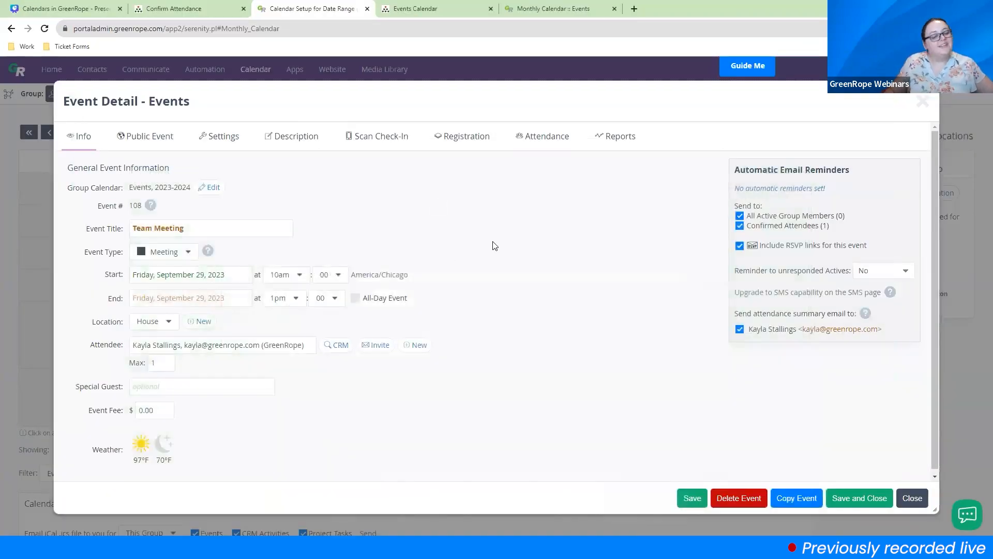
{"action": "left_click_drag", "start_coordinate": [134, 460], "coordinate": [143, 461]}
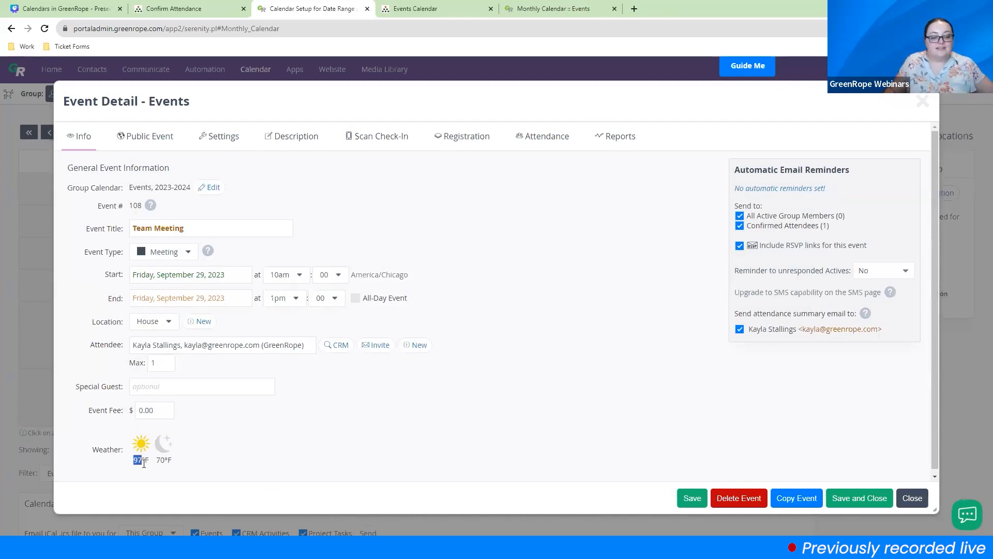
{"action": "left_click", "coordinate": [418, 423]}
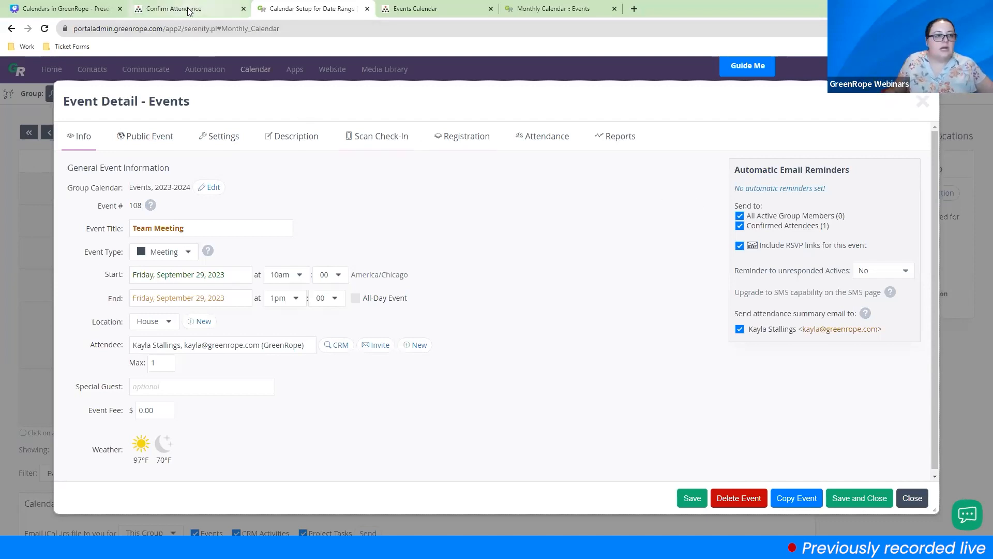
Close the event details, reopen the Events group's Event Options, and highlight the Default SMS Reminder setting
{"action": "left_click", "coordinate": [923, 101]}
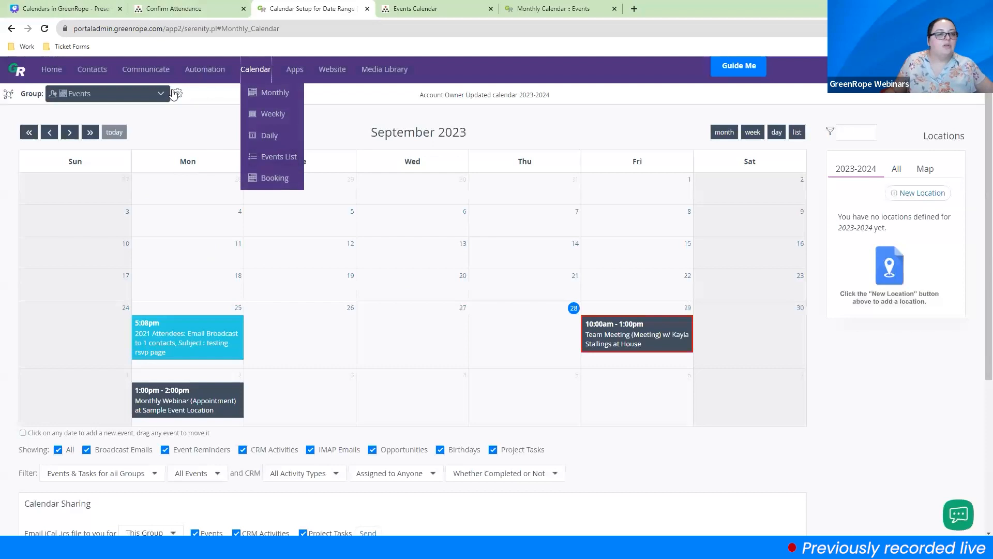
{"action": "left_click", "coordinate": [177, 95]}
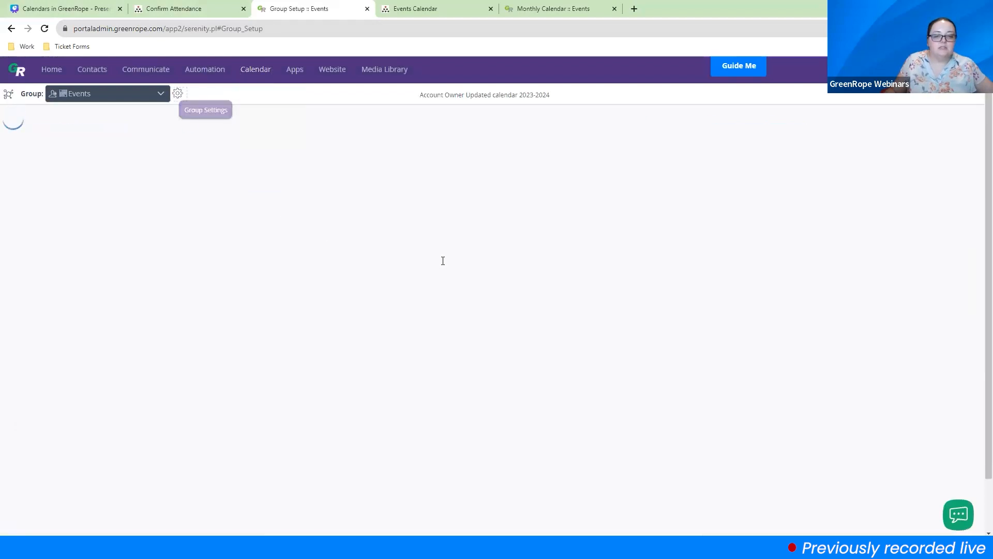
{"action": "left_click", "coordinate": [479, 175]}
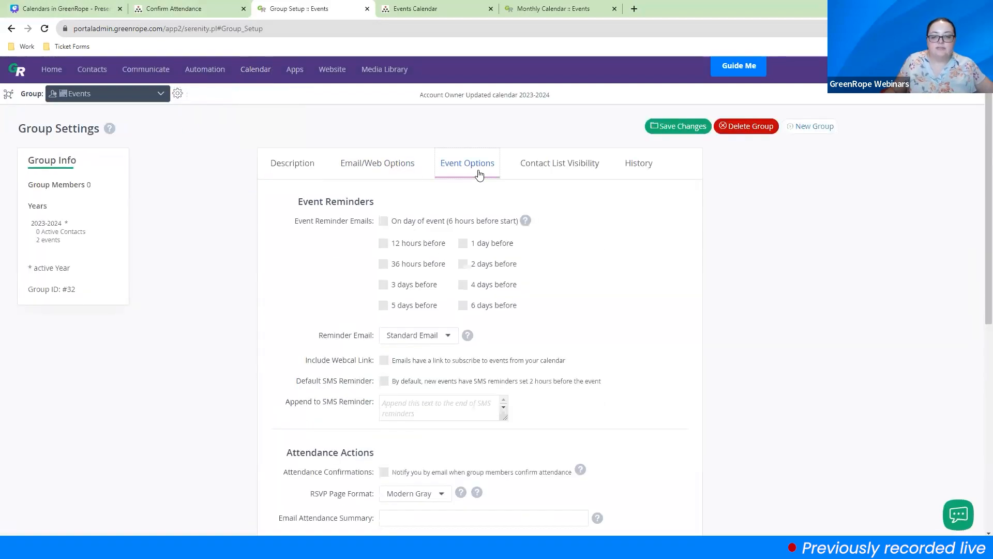
{"action": "left_click", "coordinate": [463, 305]}
{"action": "left_click", "coordinate": [463, 305]}
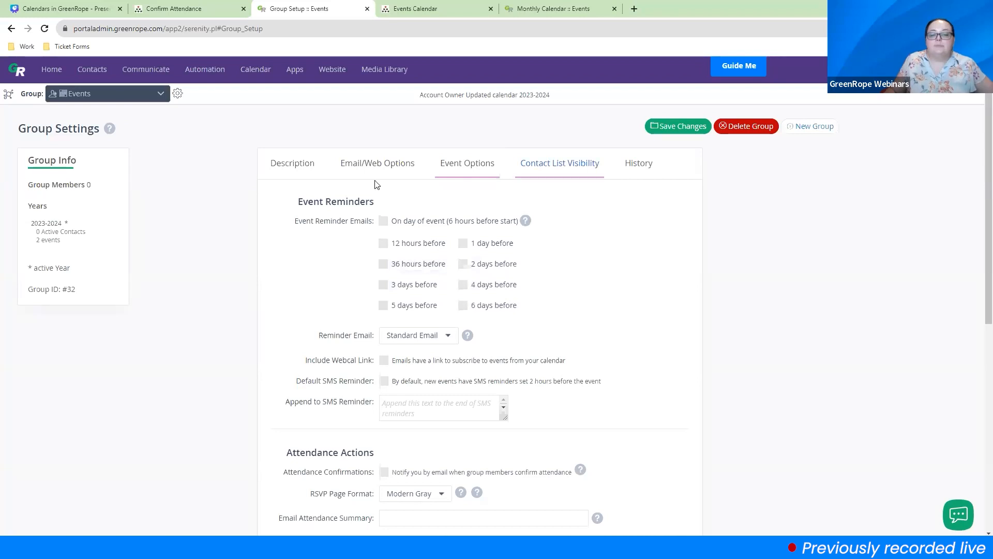
{"action": "left_click_drag", "start_coordinate": [293, 384], "coordinate": [505, 388]}
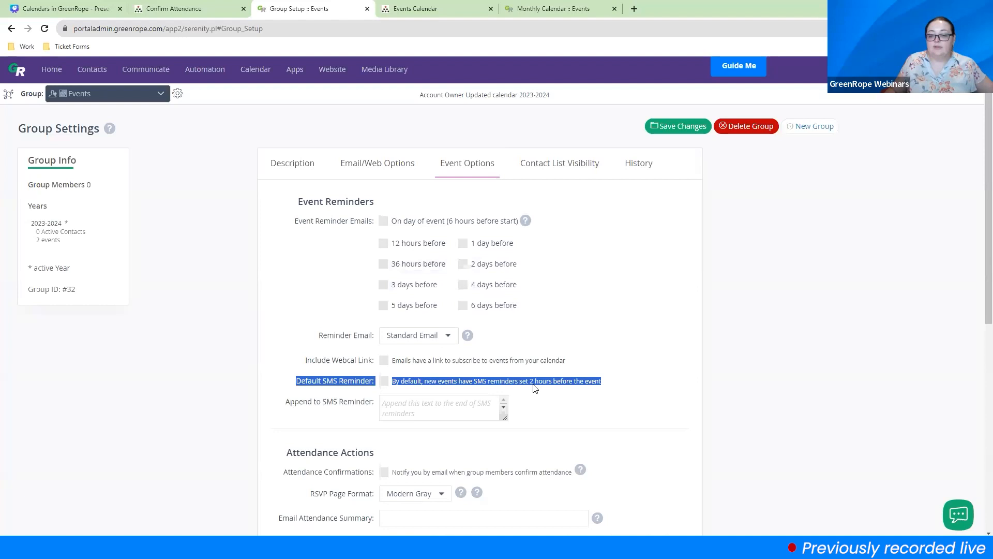
{"action": "left_click", "coordinate": [583, 389]}
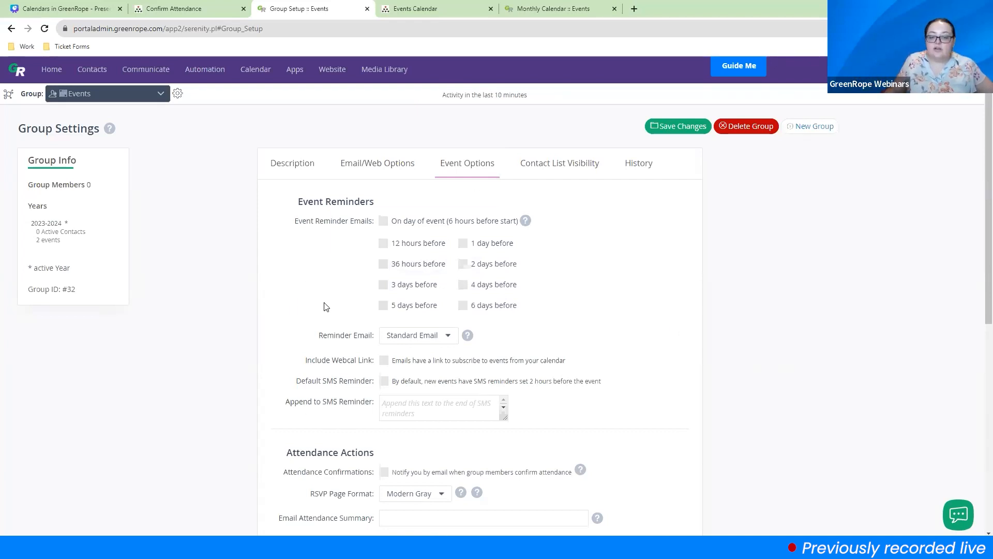
Examine the Attendance Actions and Time sections of the Event Options, highlighting the Email Attendance Summary setting
{"action": "scroll", "coordinate": [326, 305], "scroll_direction": "down", "scroll_amount": 3}
{"action": "left_click_drag", "start_coordinate": [286, 297], "coordinate": [396, 295]}
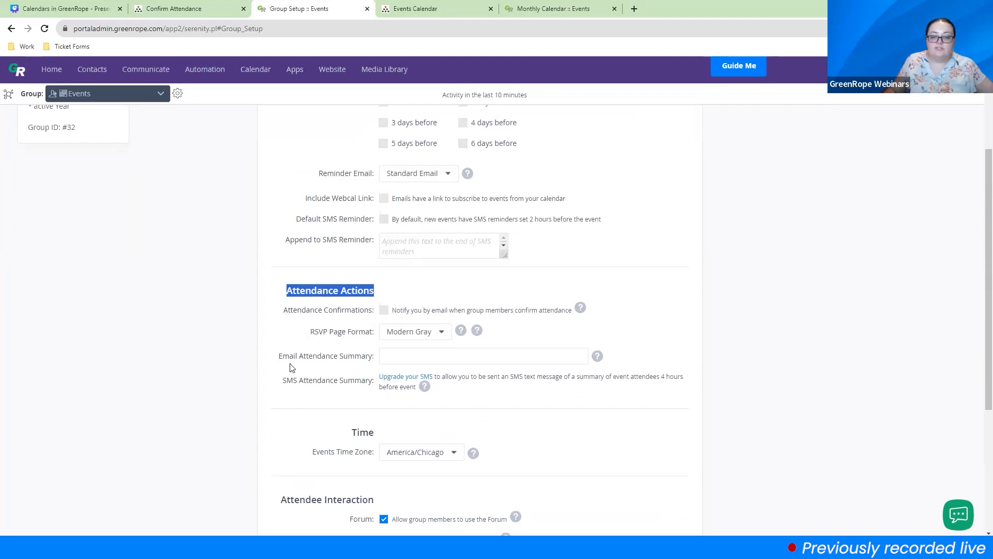
{"action": "left_click_drag", "start_coordinate": [279, 357], "coordinate": [383, 353]}
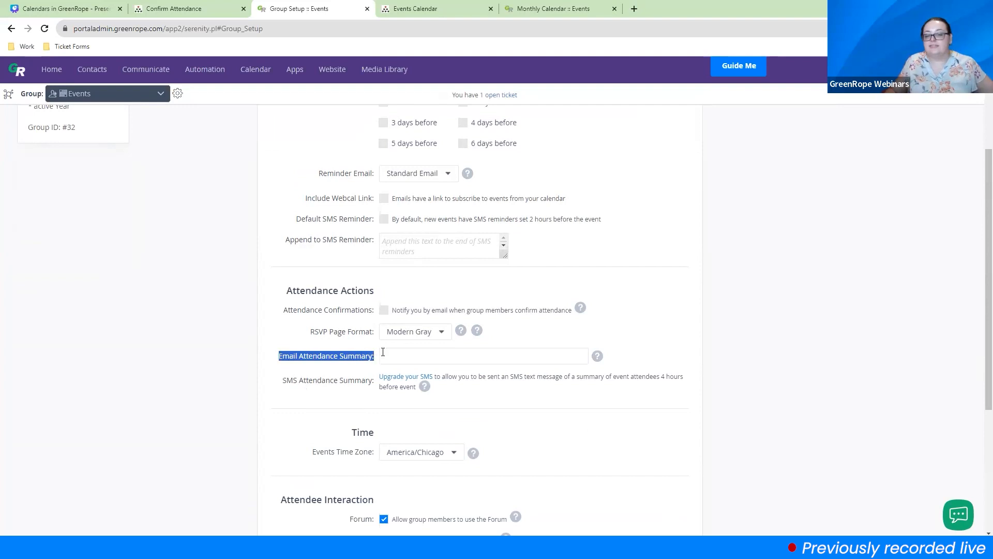
{"action": "left_click", "coordinate": [407, 357]}
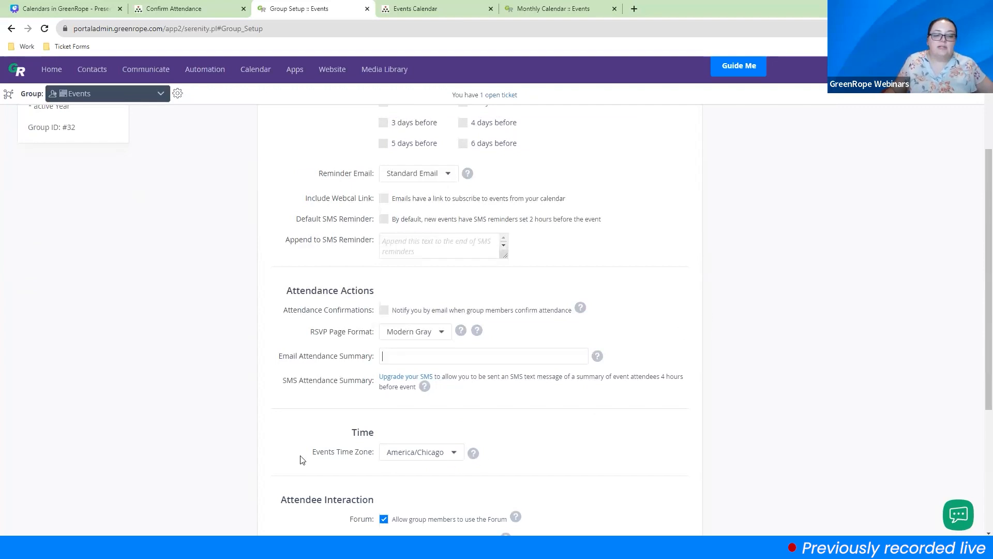
{"action": "left_click_drag", "start_coordinate": [351, 437], "coordinate": [392, 432]}
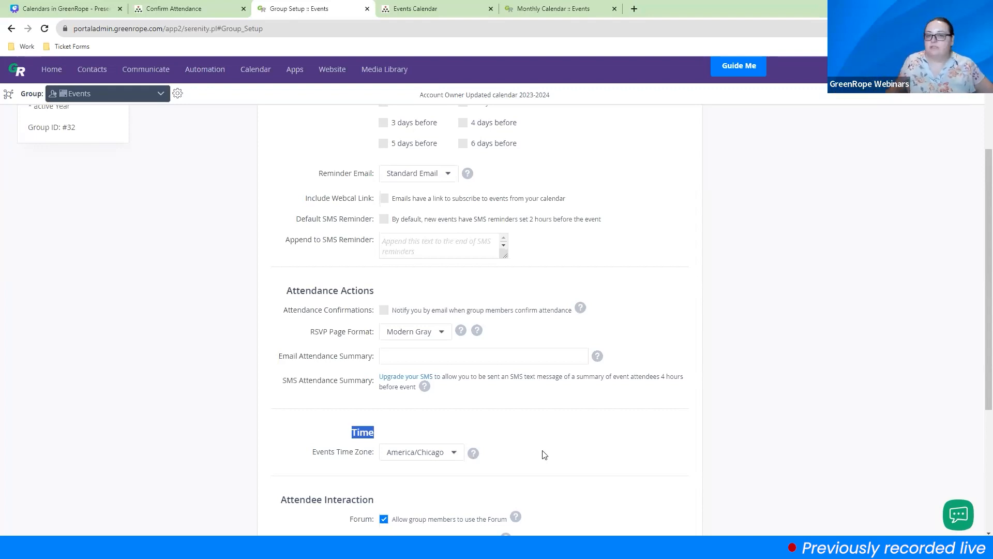
Switch to the Canva presentation, present it full screen from the Reminders slide, and advance to the What We Offer slide
{"action": "left_click", "coordinate": [88, 10]}
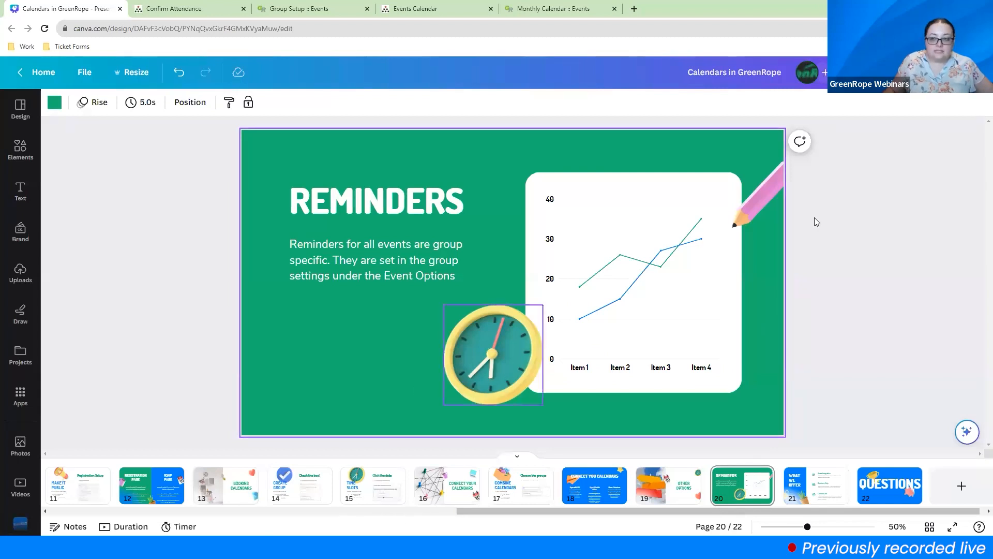
{"action": "left_click", "coordinate": [874, 72]}
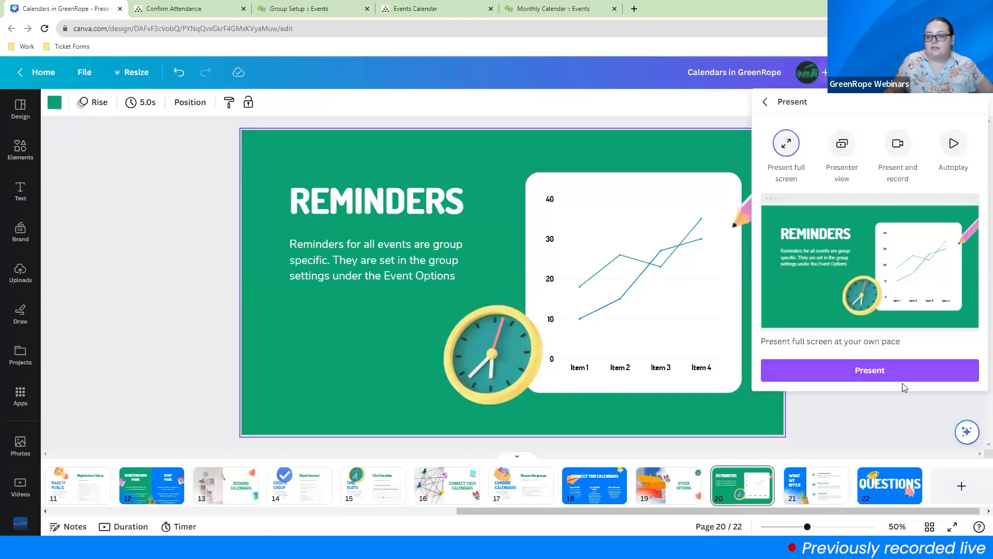
{"action": "left_click", "coordinate": [902, 373]}
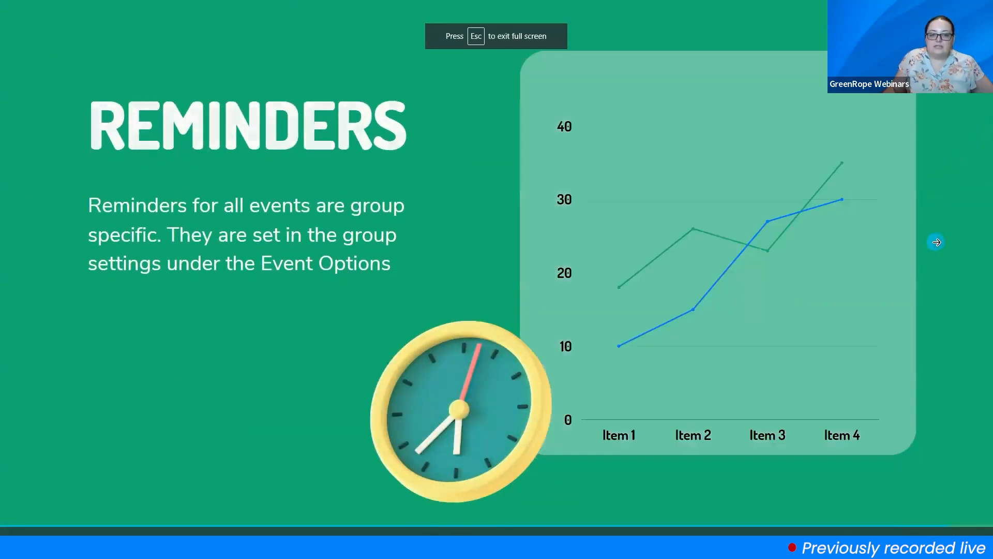
{"action": "left_click", "coordinate": [937, 242]}
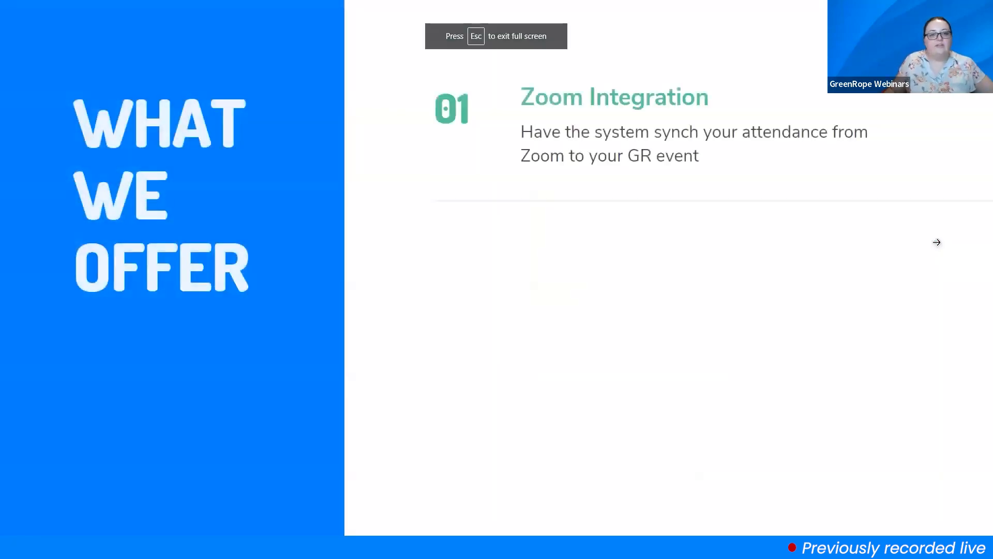
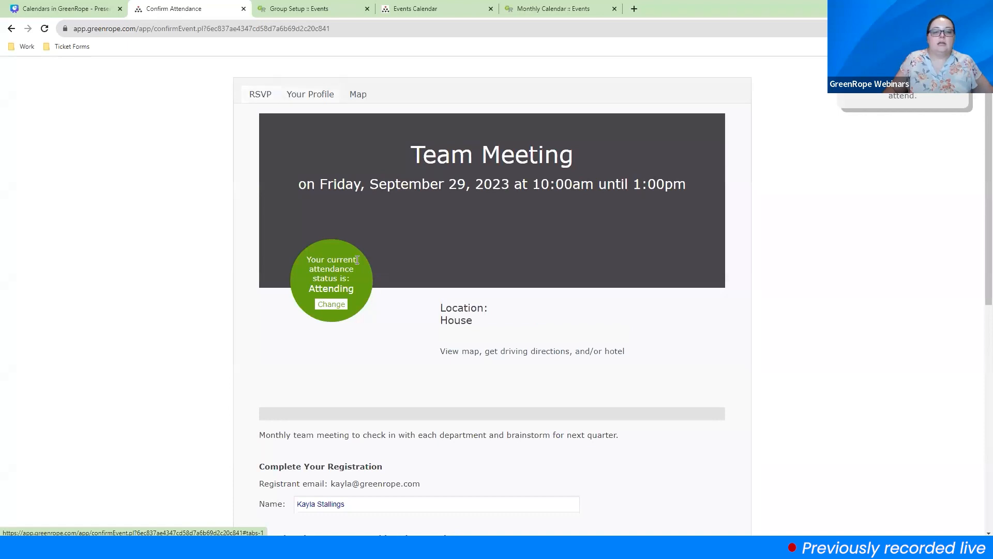
Highlight the registration information on the Team Meeting RSVP page, and return to the What We Offer slide in Canva
{"action": "left_click_drag", "start_coordinate": [264, 394], "coordinate": [489, 473]}
{"action": "left_click", "coordinate": [499, 481]}
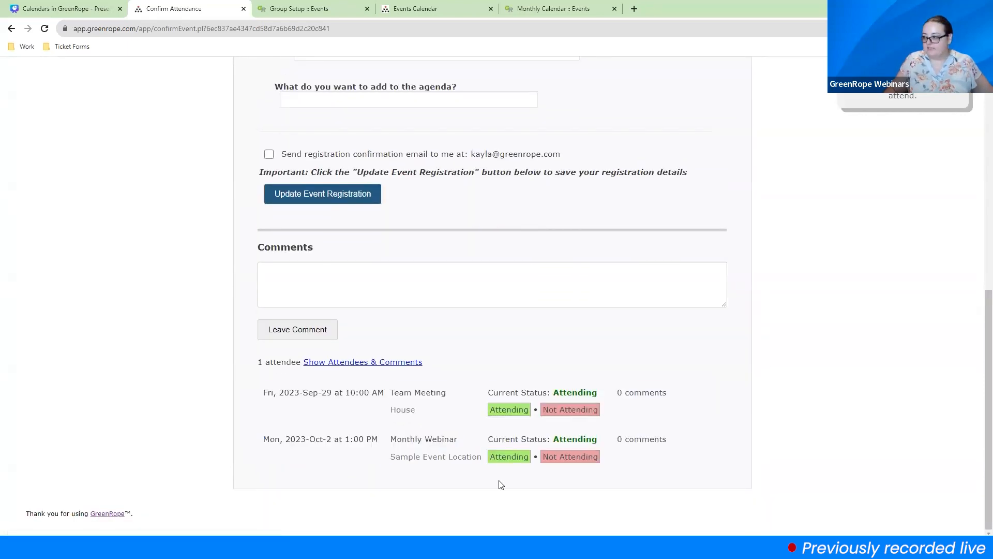
{"action": "left_click", "coordinate": [62, 8]}
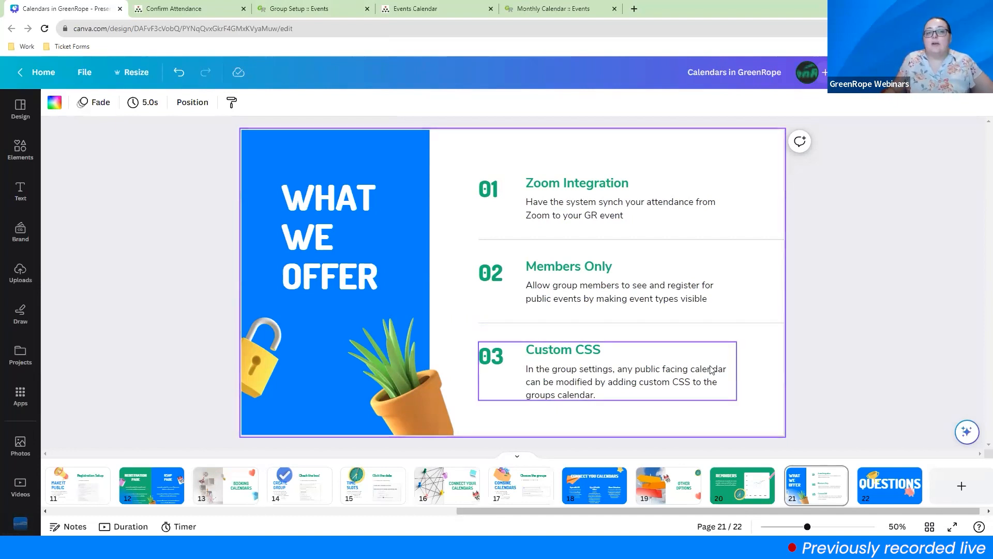
Switch to the public Events Calendar page and highlight its entire contents
{"action": "left_click", "coordinate": [414, 8]}
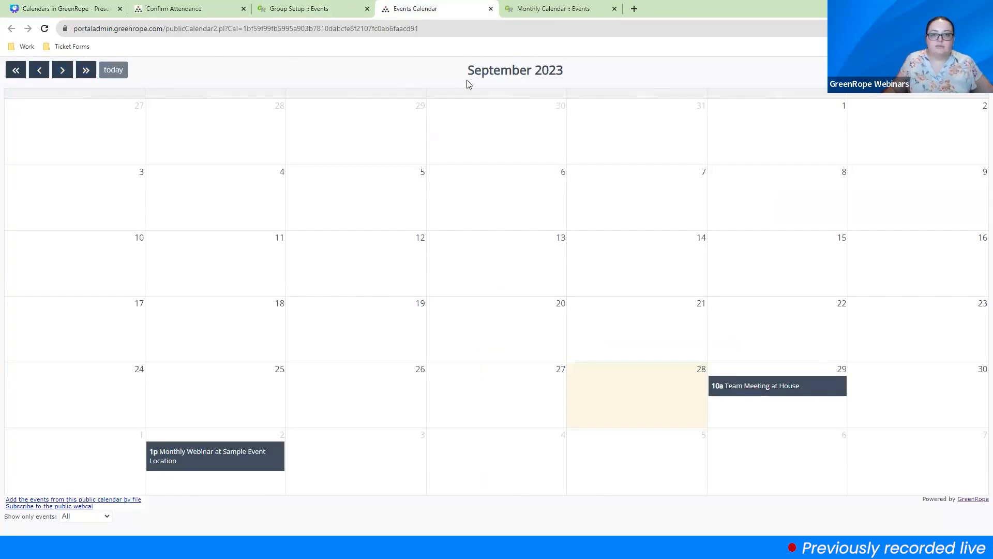
{"action": "key", "text": "ctrl+a"}
{"action": "left_click", "coordinate": [632, 172]}
{"action": "left_click", "coordinate": [178, 8]}
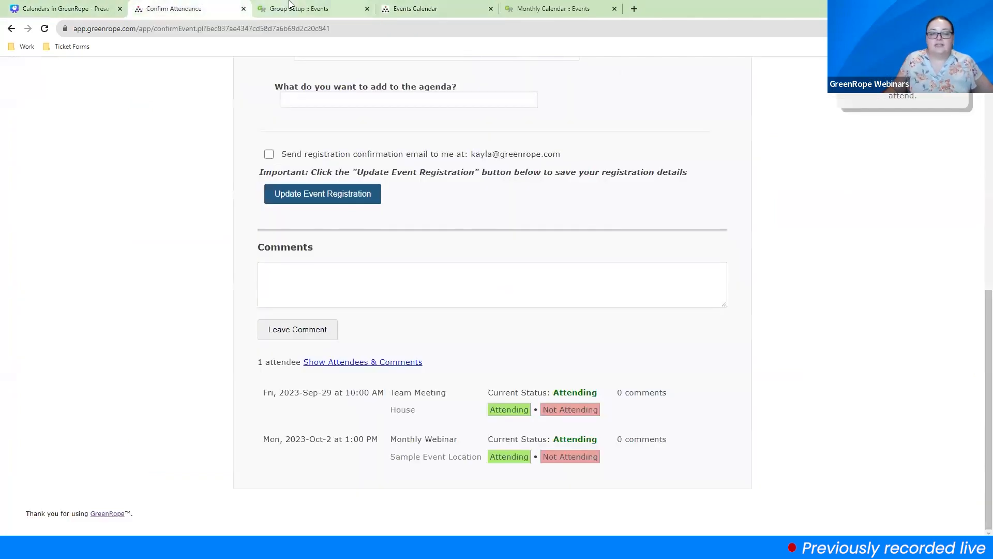
Return to the Events group's settings in GreenRope and open its Event Options at the Calendar Design section
{"action": "left_click", "coordinate": [305, 6]}
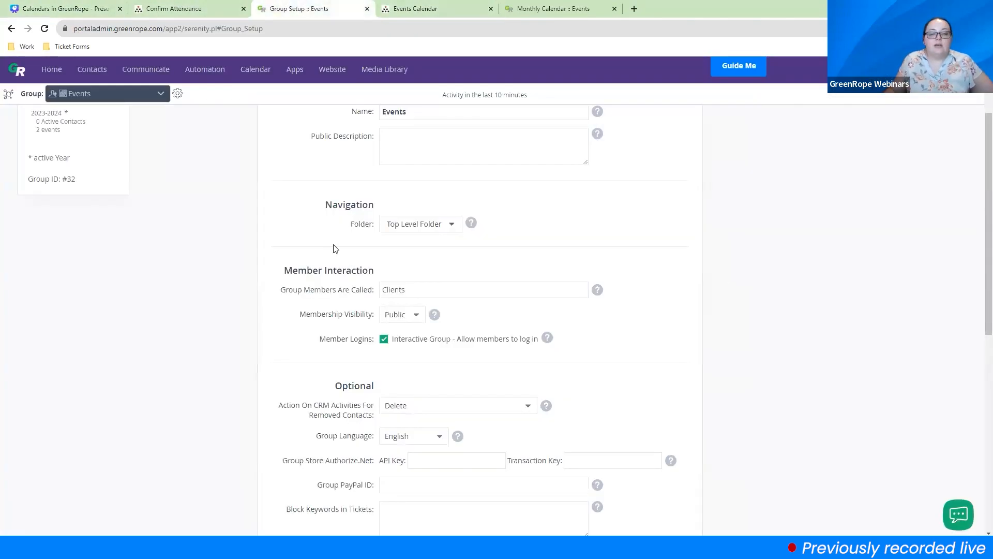
{"action": "scroll", "coordinate": [313, 281], "scroll_direction": "down", "scroll_amount": 5}
{"action": "scroll", "coordinate": [312, 282], "scroll_direction": "up", "scroll_amount": 5}
{"action": "mouse_move", "coordinate": [965, 71]}
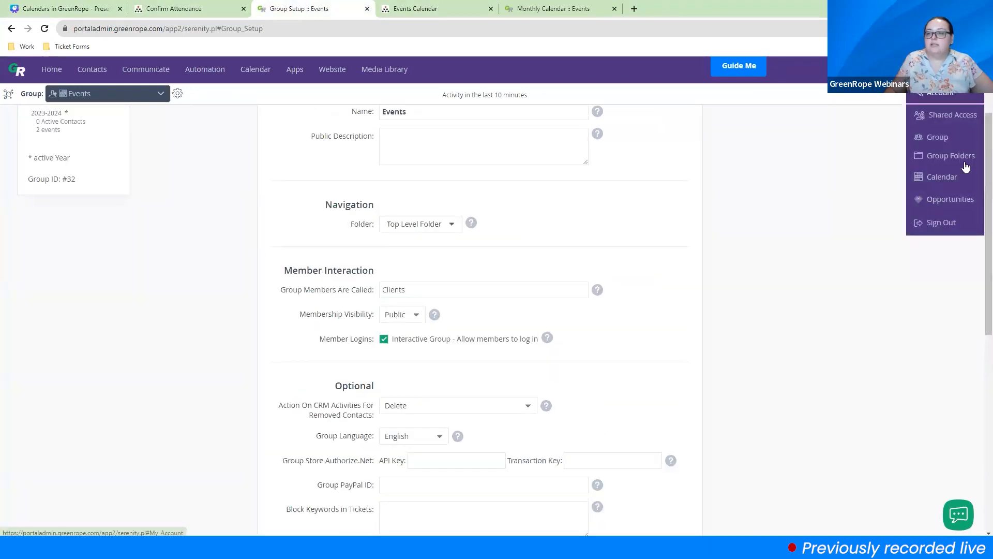
{"action": "scroll", "coordinate": [455, 207], "scroll_direction": "up", "scroll_amount": 2}
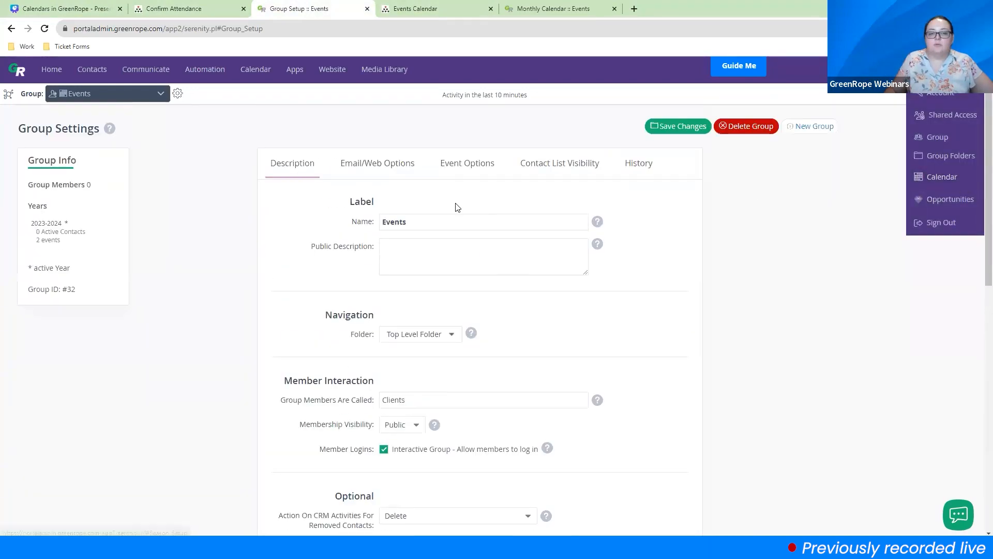
{"action": "left_click", "coordinate": [465, 164]}
{"action": "scroll", "coordinate": [714, 346], "scroll_direction": "down", "scroll_amount": 7}
{"action": "scroll", "coordinate": [672, 348], "scroll_direction": "up", "scroll_amount": 1}
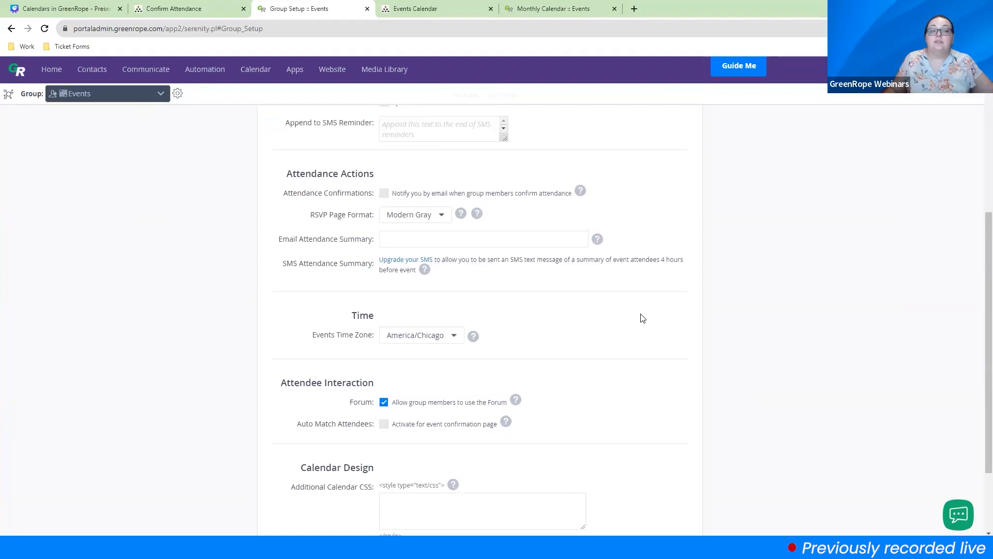
{"action": "scroll", "coordinate": [405, 462], "scroll_direction": "down", "scroll_amount": 1}
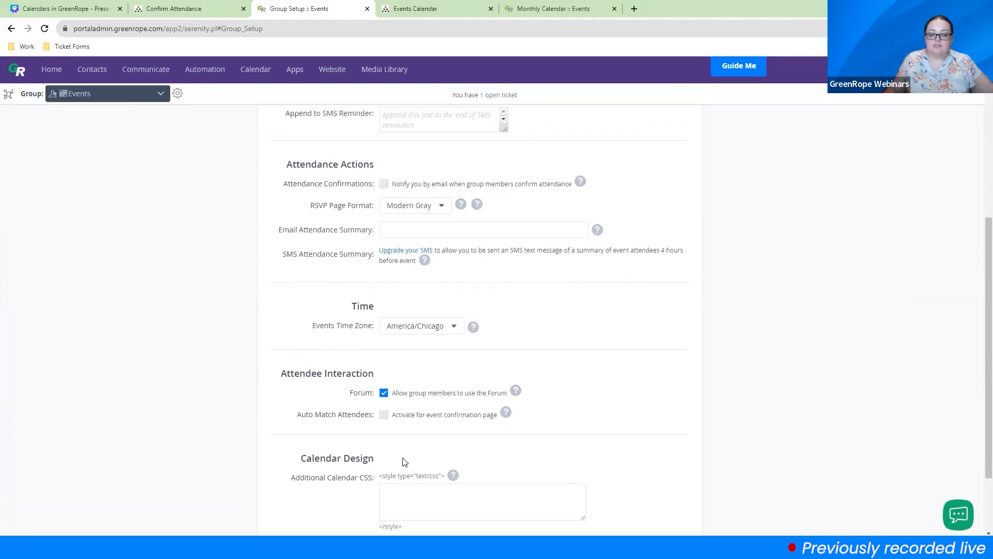
Highlight the Additional Calendar CSS setting, read its help text, and place the cursor in its code field
{"action": "scroll", "coordinate": [405, 462], "scroll_direction": "down", "scroll_amount": 2}
{"action": "left_click_drag", "start_coordinate": [388, 362], "coordinate": [394, 390]}
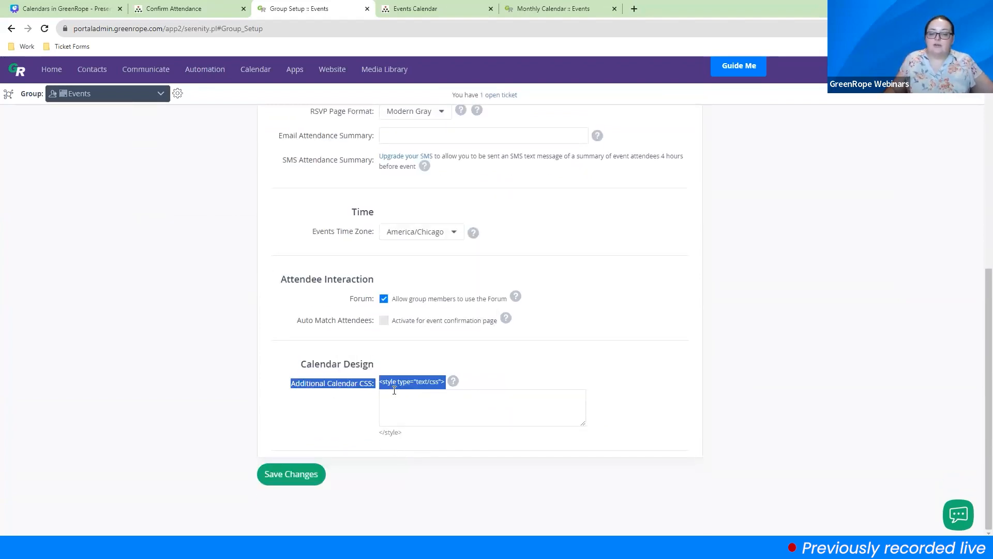
{"action": "mouse_move", "coordinate": [455, 386]}
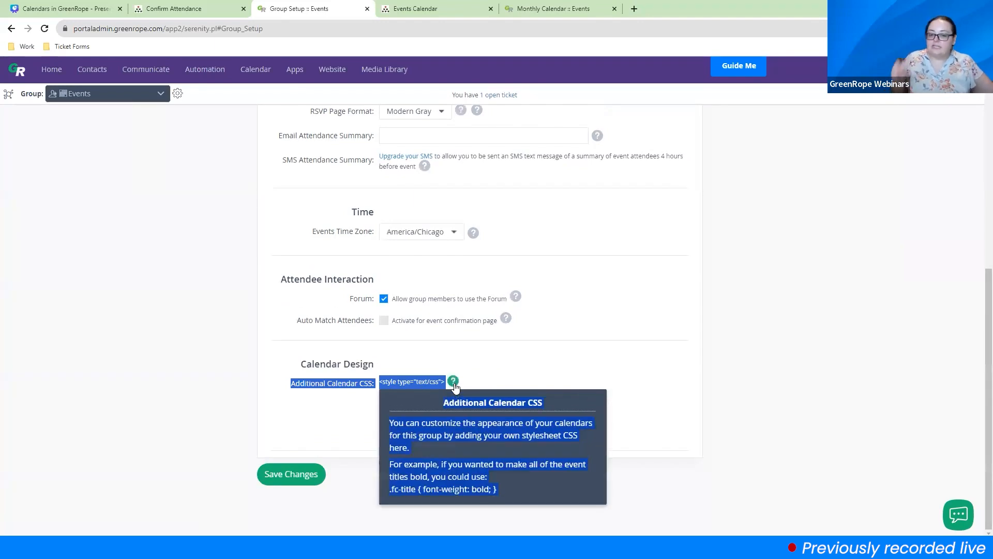
{"action": "left_click", "coordinate": [509, 368]}
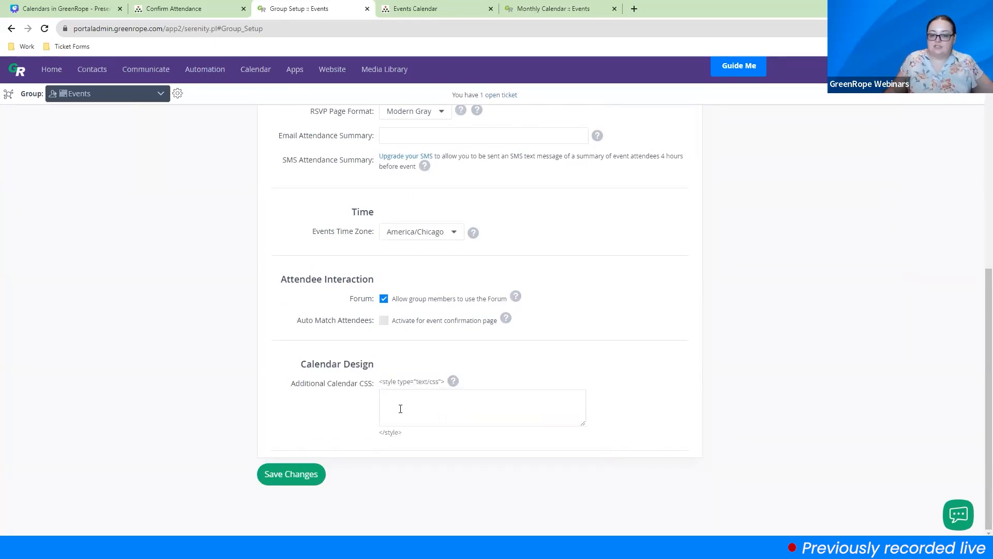
{"action": "left_click", "coordinate": [402, 408]}
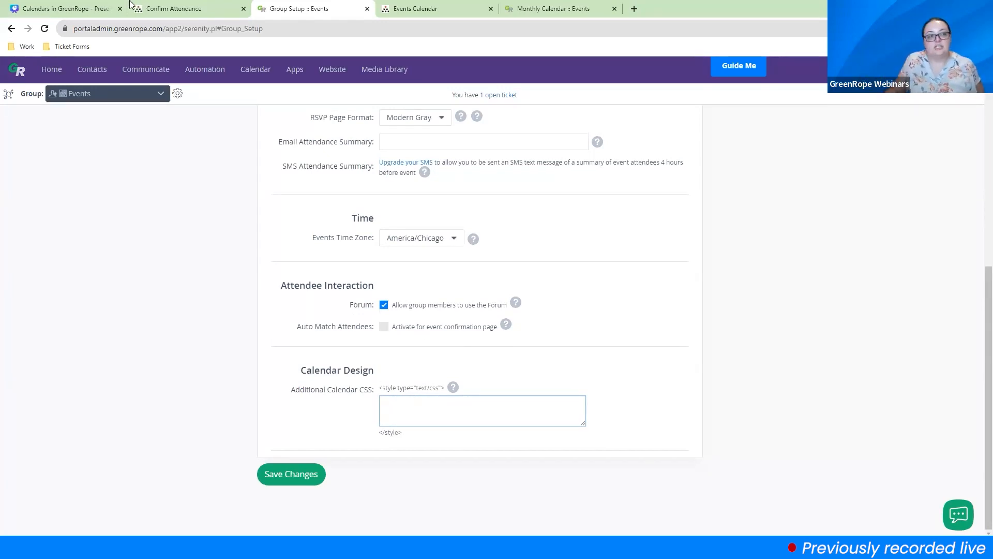
Return to the Canva presentation and show the Questions slide
{"action": "left_click", "coordinate": [61, 7]}
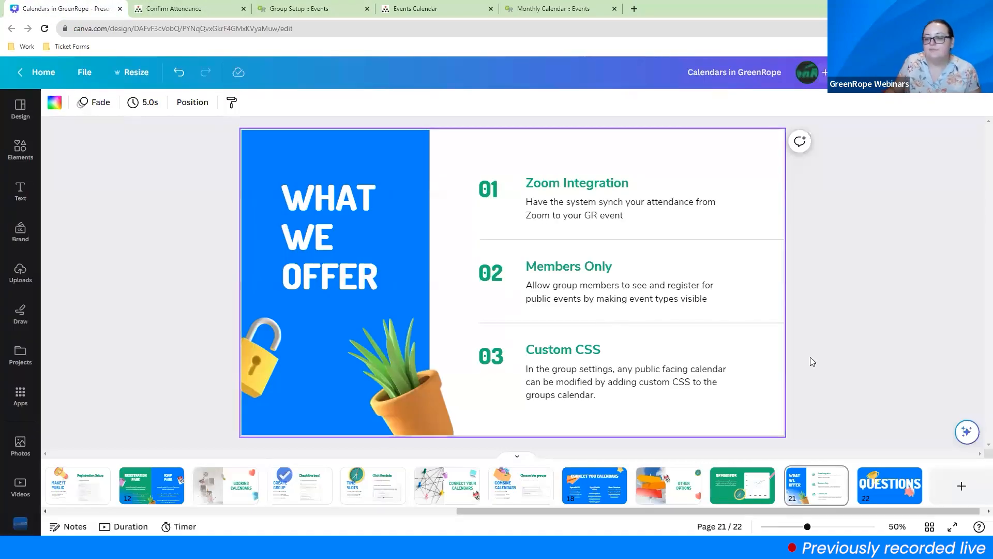
{"action": "left_click", "coordinate": [889, 484]}
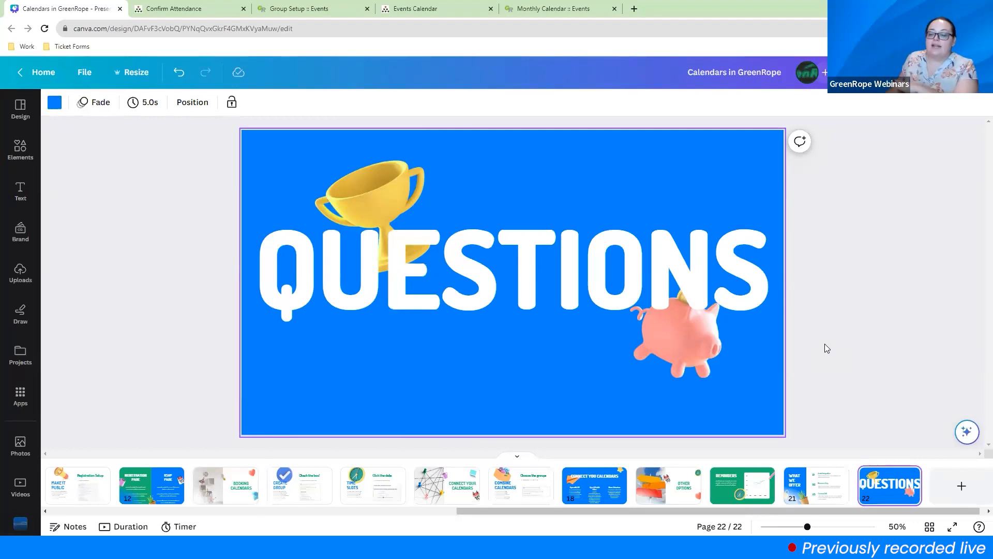
Place the Group Setup page right after the presentation in the browser, and close the Confirm Attendance and public Events Calendar pages
{"action": "left_click_drag", "start_coordinate": [265, 8], "coordinate": [147, 7]}
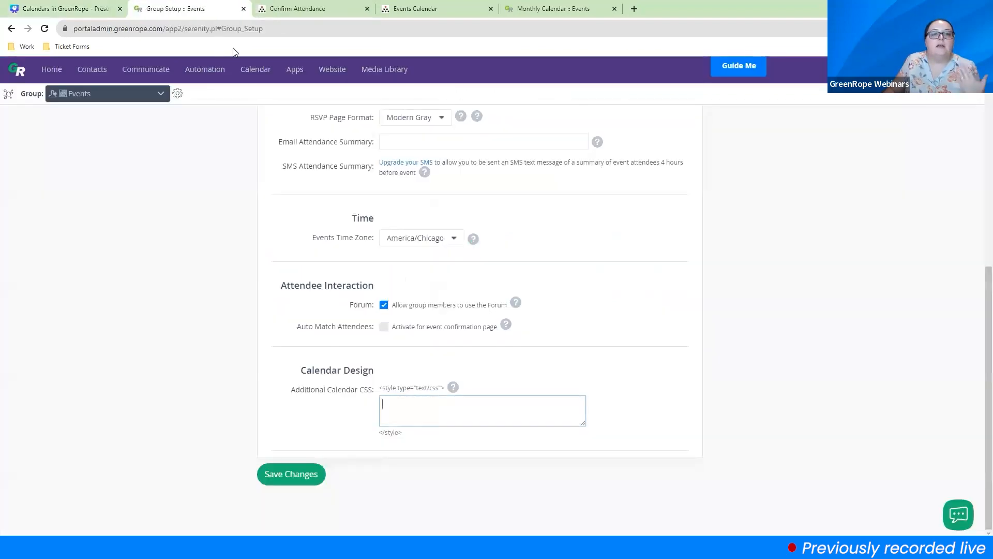
{"action": "left_click", "coordinate": [299, 12]}
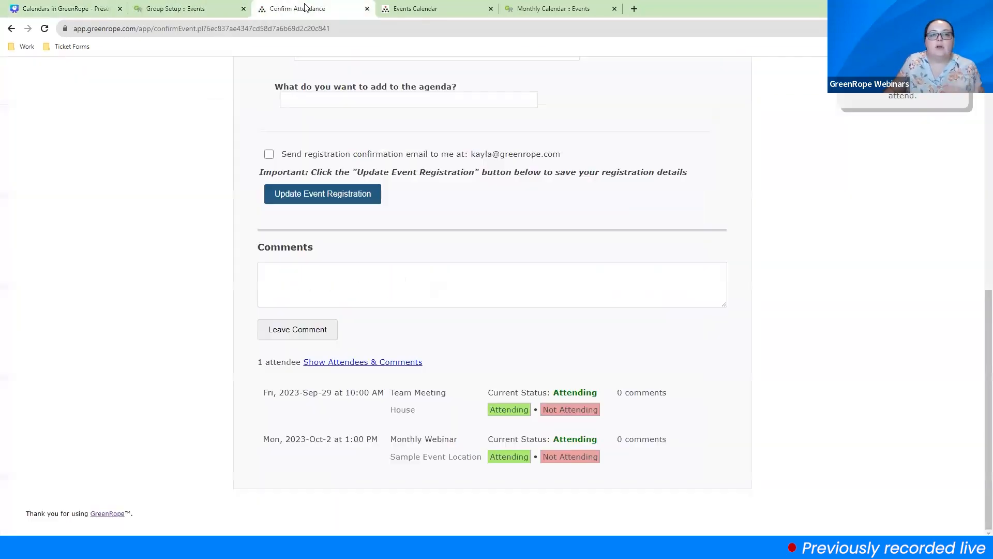
{"action": "left_click", "coordinate": [367, 10]}
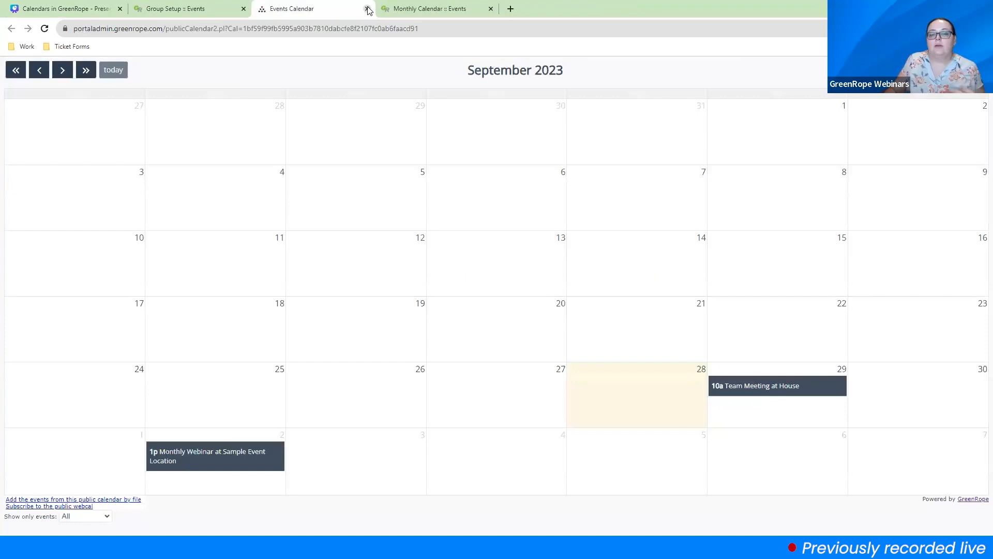
{"action": "left_click", "coordinate": [367, 9]}
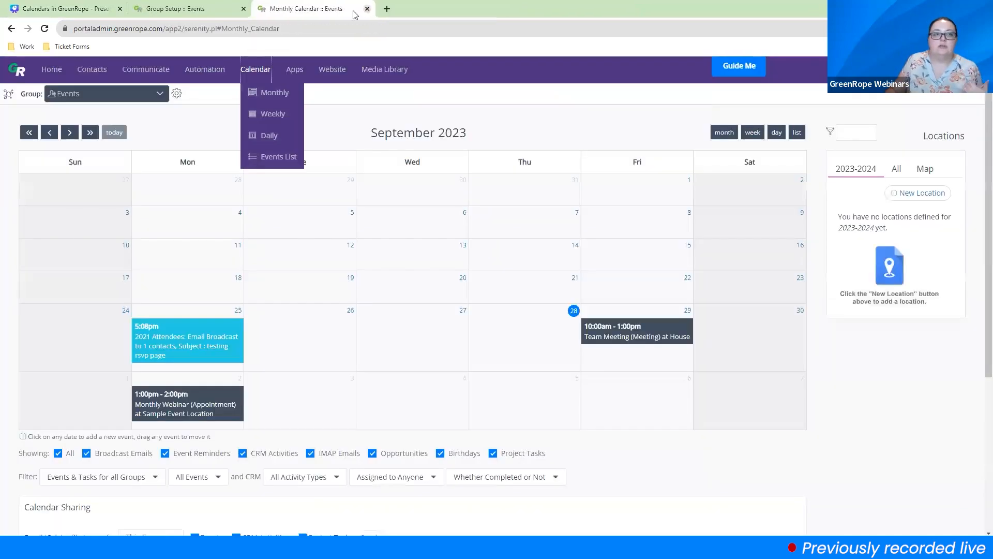
Return to the Group Setup page and open the Events group's booking calendar from there
{"action": "left_click", "coordinate": [209, 8]}
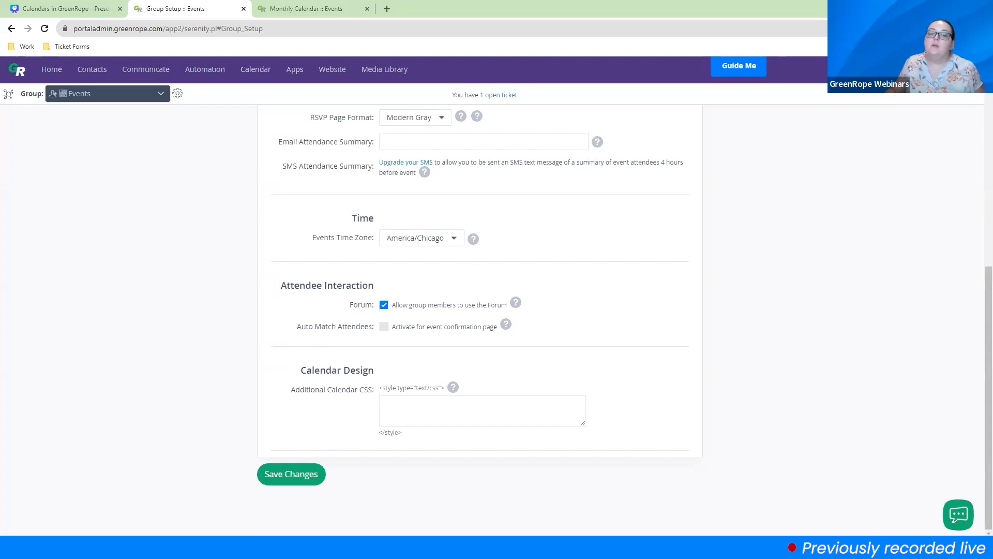
{"action": "mouse_move", "coordinate": [256, 75]}
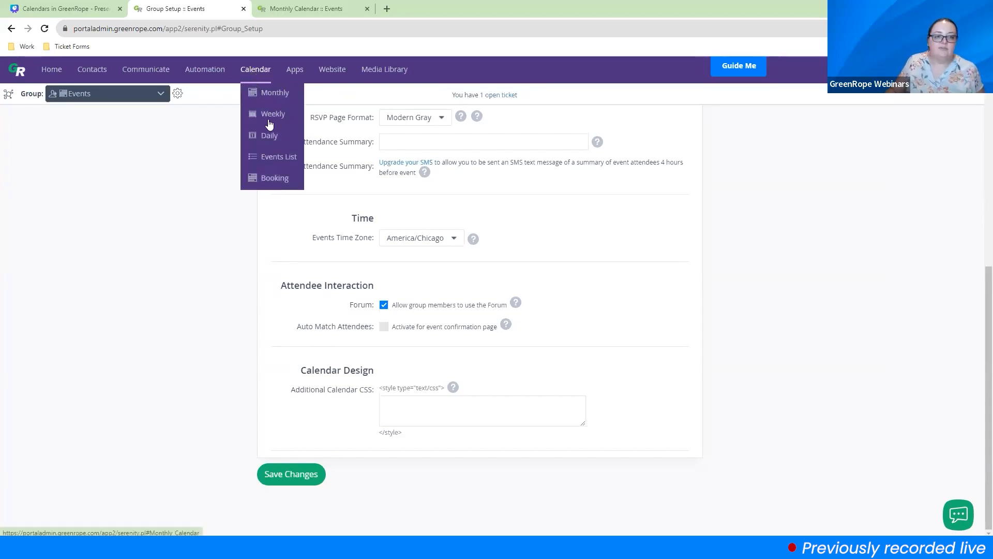
{"action": "left_click", "coordinate": [275, 175]}
{"action": "left_click", "coordinate": [575, 358]}
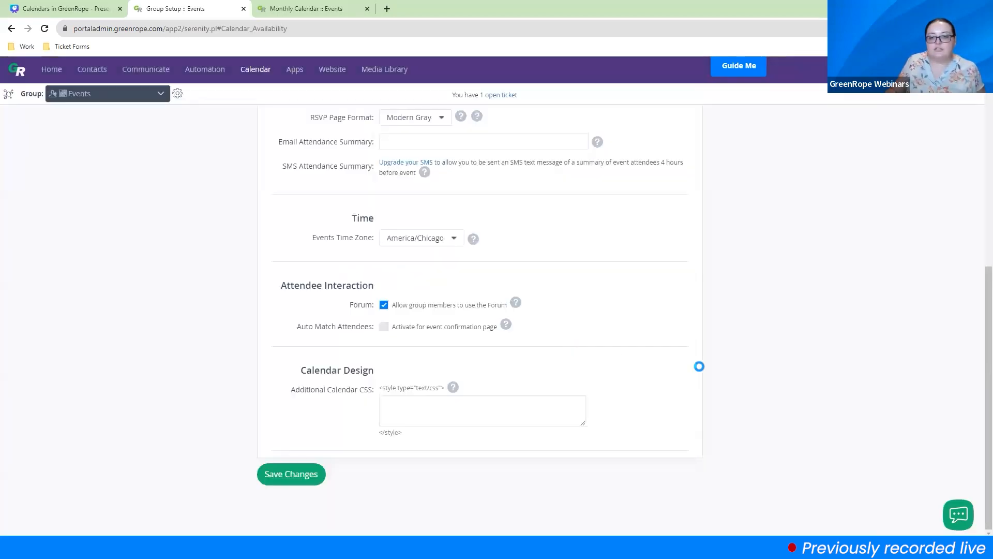
{"action": "scroll", "coordinate": [735, 347], "scroll_direction": "down", "scroll_amount": 1}
Create and save an available time slot for Wednesday, October 4, 2023, today only, from 10am until 11am
{"action": "left_click", "coordinate": [496, 284]}
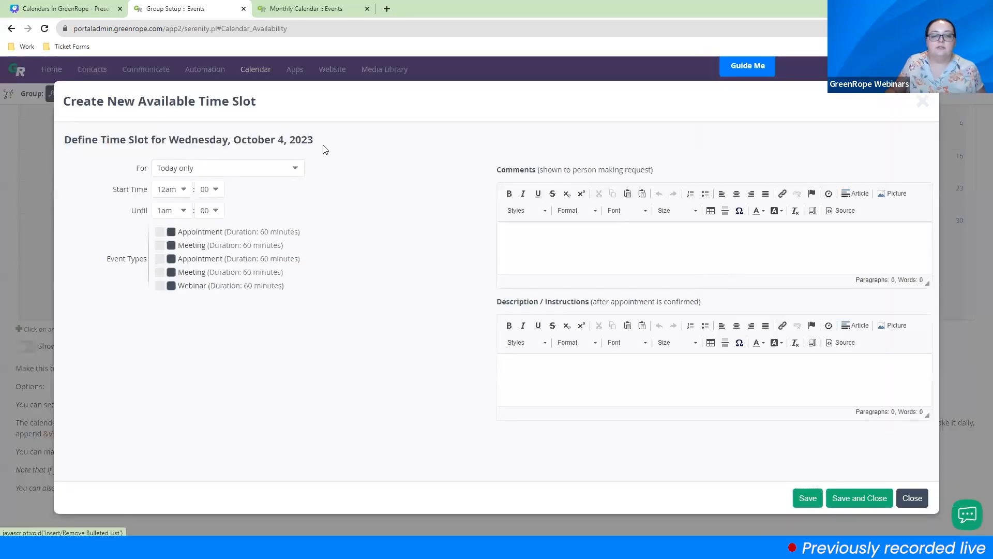
{"action": "left_click", "coordinate": [174, 190]}
{"action": "left_click", "coordinate": [167, 306]}
{"action": "left_click", "coordinate": [173, 210]}
{"action": "left_click", "coordinate": [176, 339]}
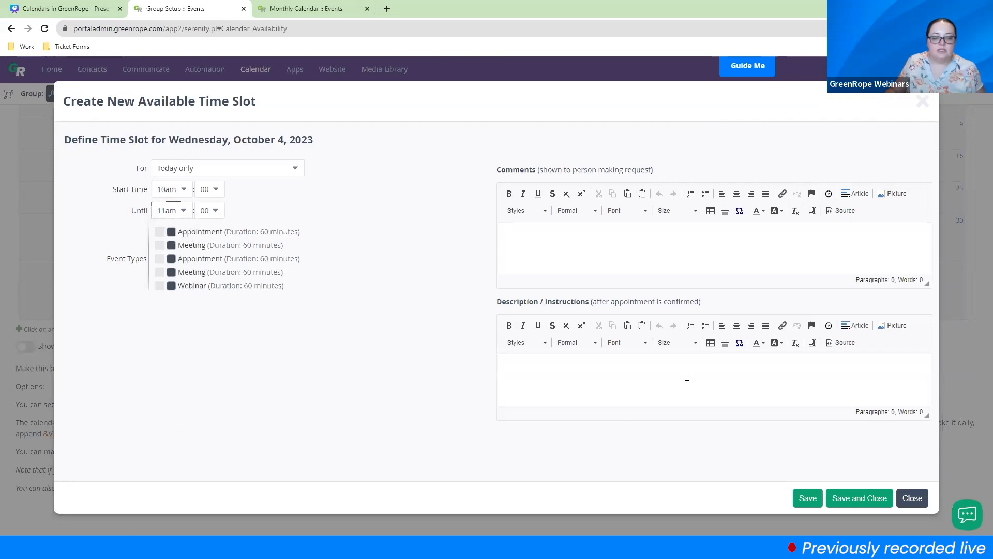
{"action": "left_click", "coordinate": [809, 498]}
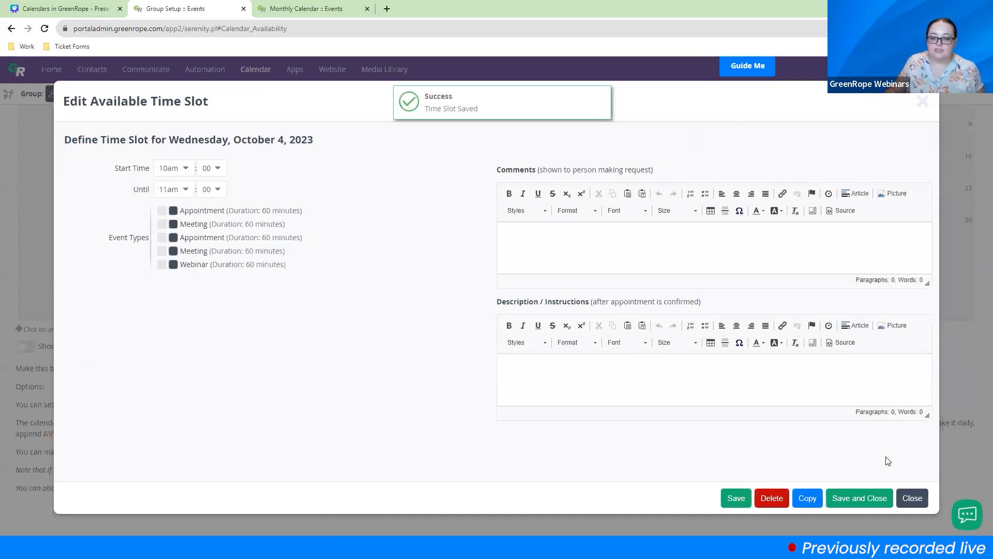
{"action": "left_click", "coordinate": [913, 499]}
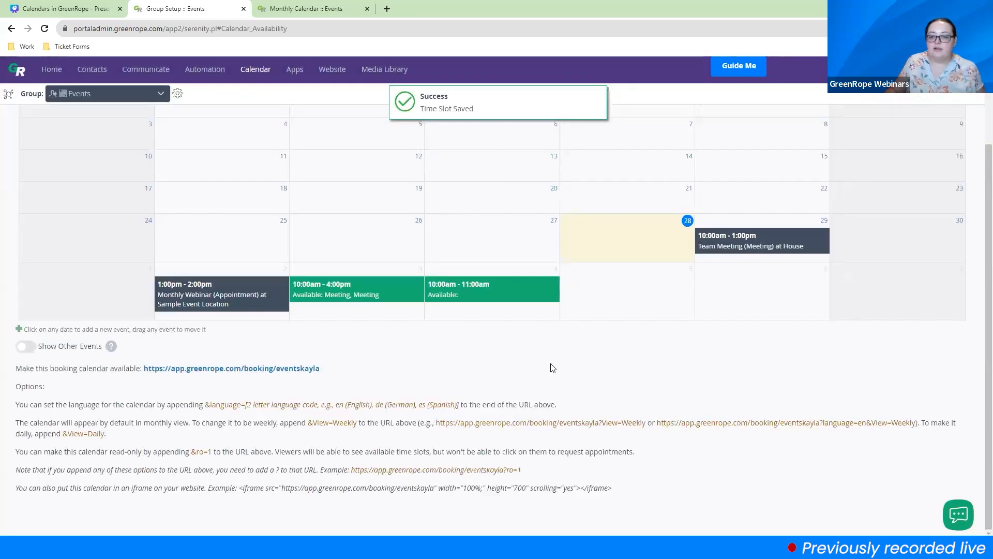
{"action": "left_click", "coordinate": [479, 308]}
{"action": "left_click", "coordinate": [171, 190]}
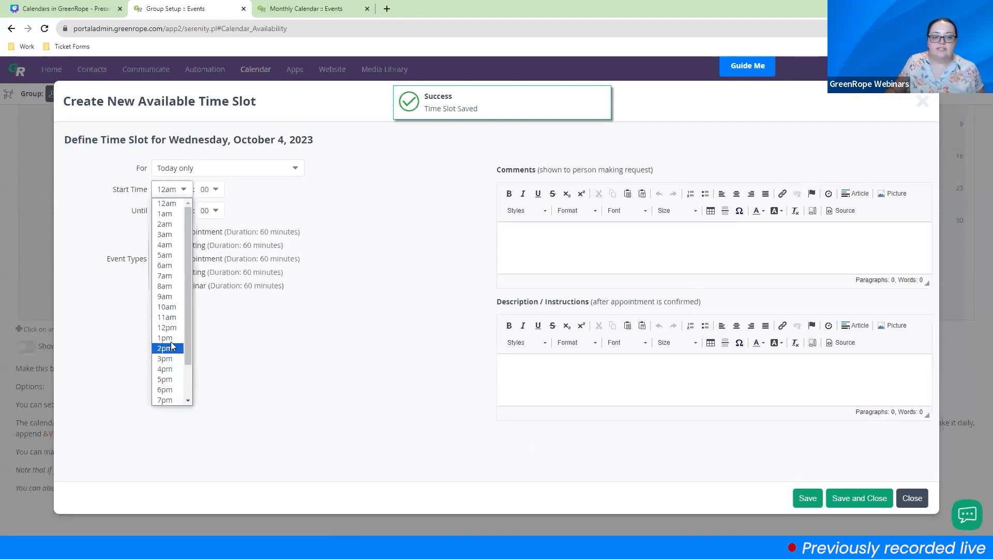
{"action": "left_click", "coordinate": [170, 317]}
{"action": "left_click", "coordinate": [219, 192]}
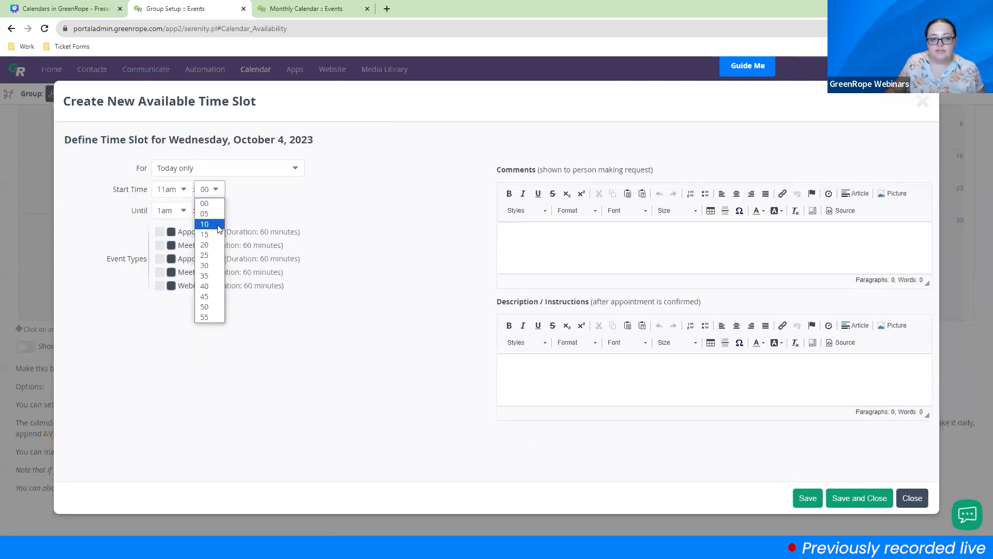
{"action": "left_click", "coordinate": [205, 223]}
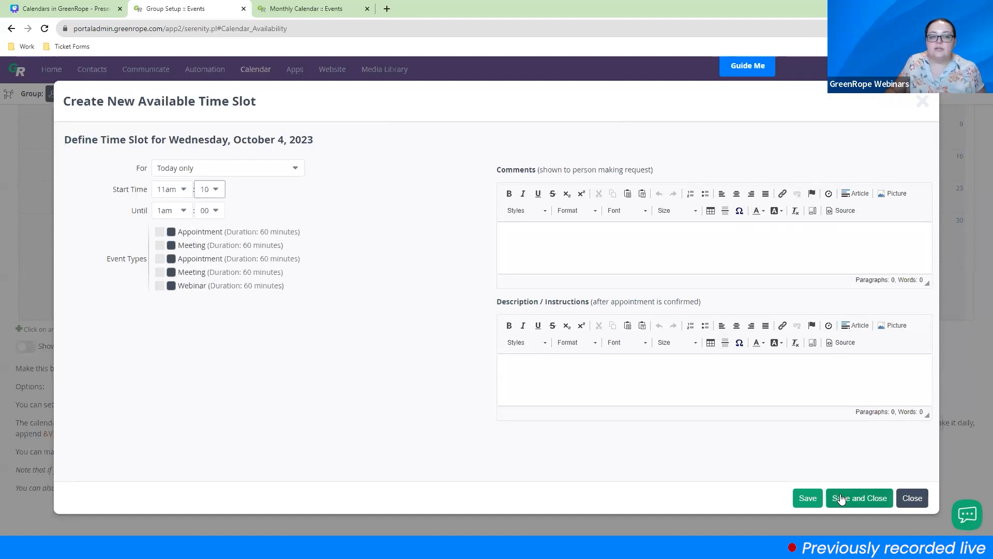
{"action": "left_click", "coordinate": [916, 497]}
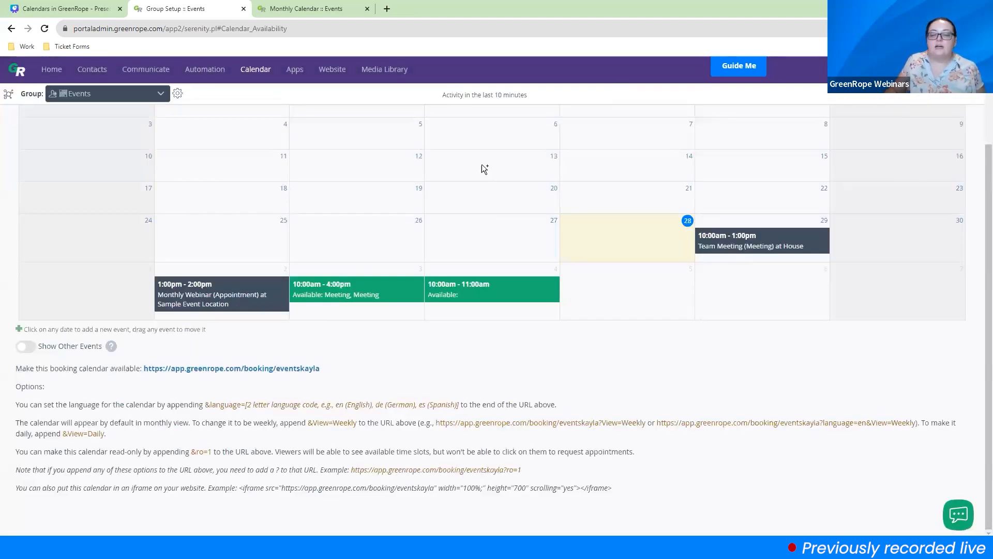
Open the October 4 available time slot to review its times and event types, close it, and reopen it
{"action": "left_click", "coordinate": [488, 296]}
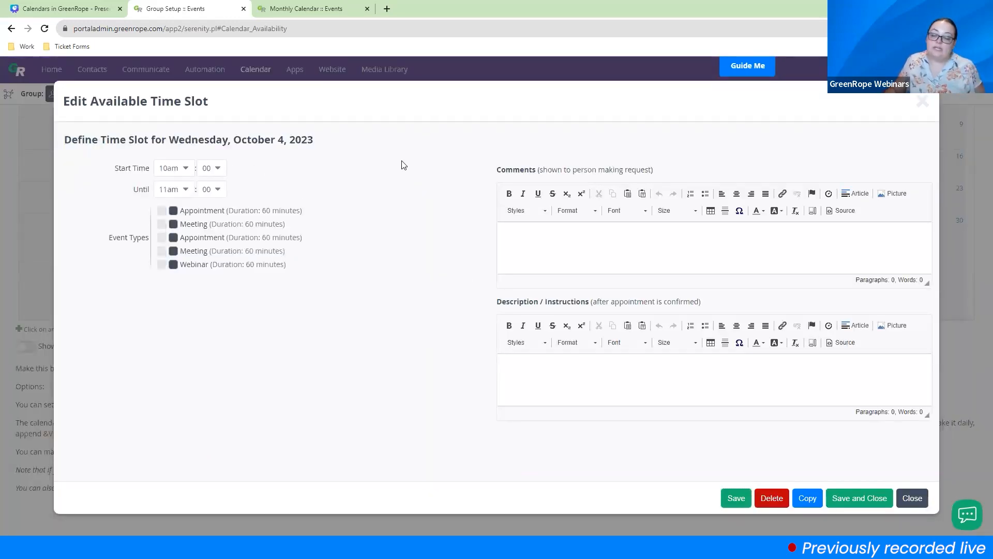
{"action": "left_click", "coordinate": [911, 498]}
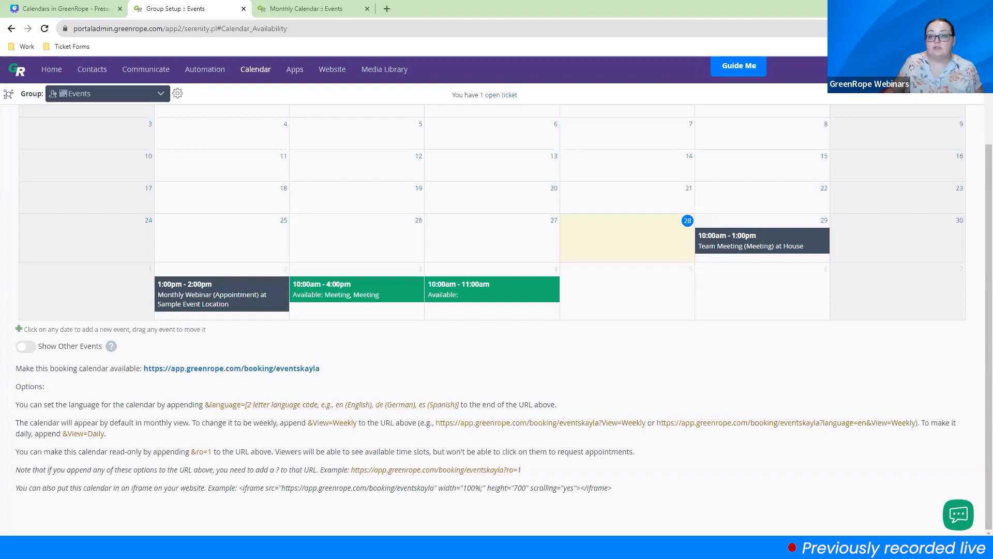
{"action": "left_click", "coordinate": [472, 302]}
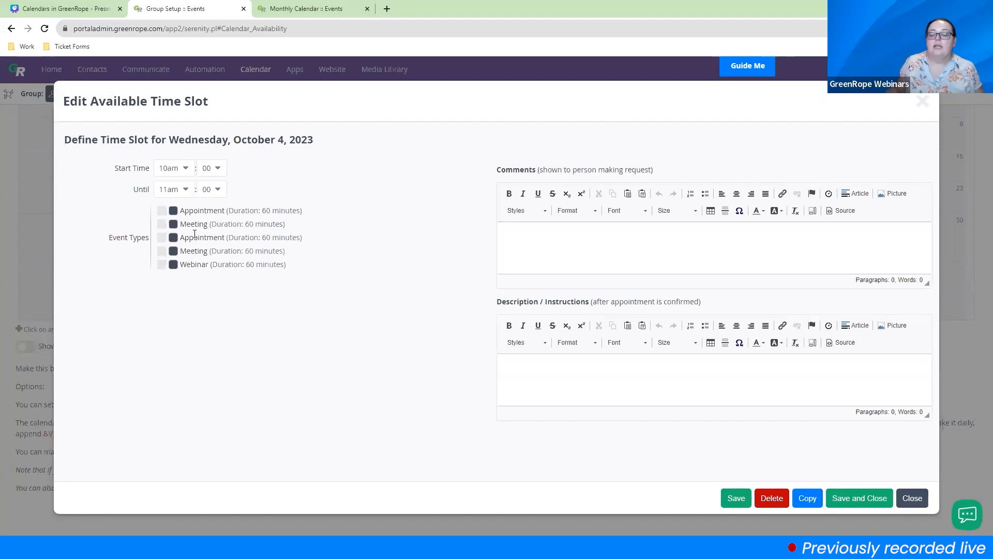
Switch to the Events group's monthly calendar and look over its events, filters and sharing settings
{"action": "left_click", "coordinate": [293, 6]}
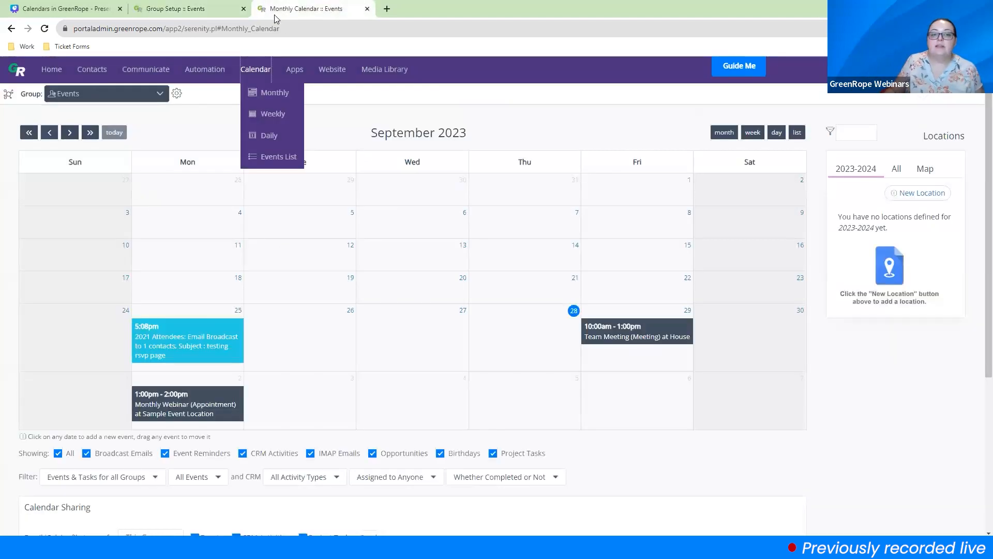
{"action": "scroll", "coordinate": [360, 376], "scroll_direction": "down", "scroll_amount": 5}
{"action": "scroll", "coordinate": [374, 246], "scroll_direction": "up", "scroll_amount": 5}
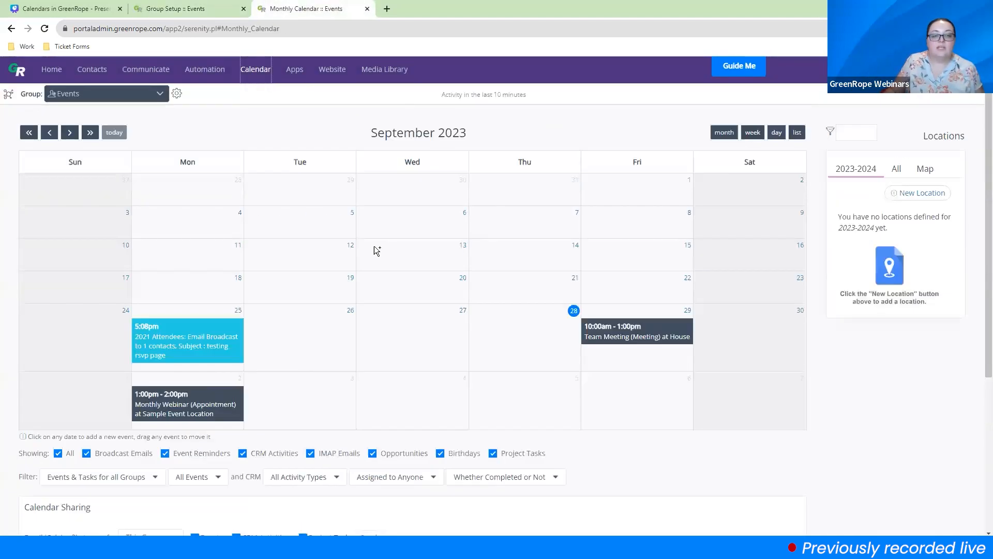
Return to the Events booking calendar, close the open time slot, and open the public booking page showing October 2023
{"action": "left_click", "coordinate": [176, 8]}
{"action": "left_click", "coordinate": [911, 498]}
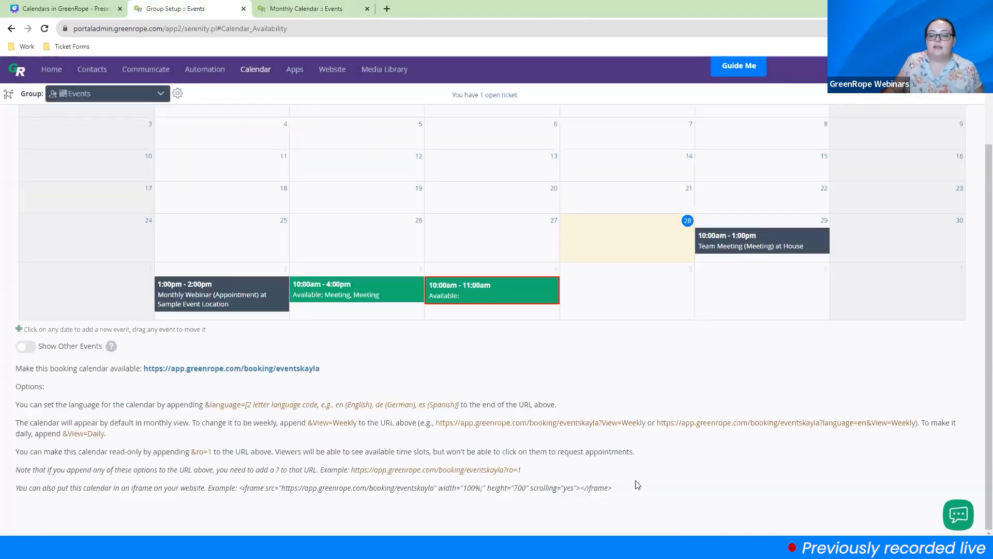
{"action": "left_click", "coordinate": [299, 369]}
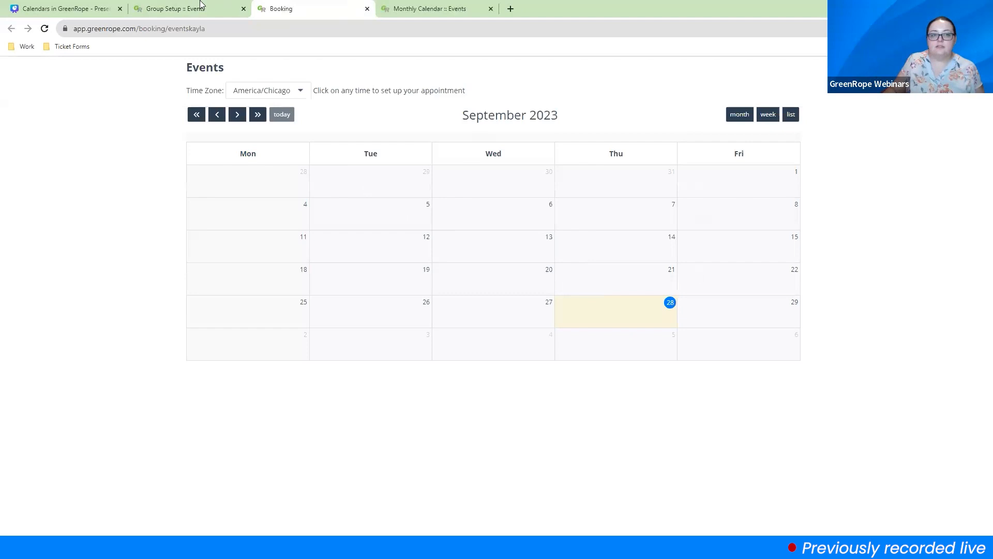
{"action": "left_click", "coordinate": [414, 8]}
{"action": "mouse_move", "coordinate": [288, 82]}
{"action": "left_click", "coordinate": [328, 7]}
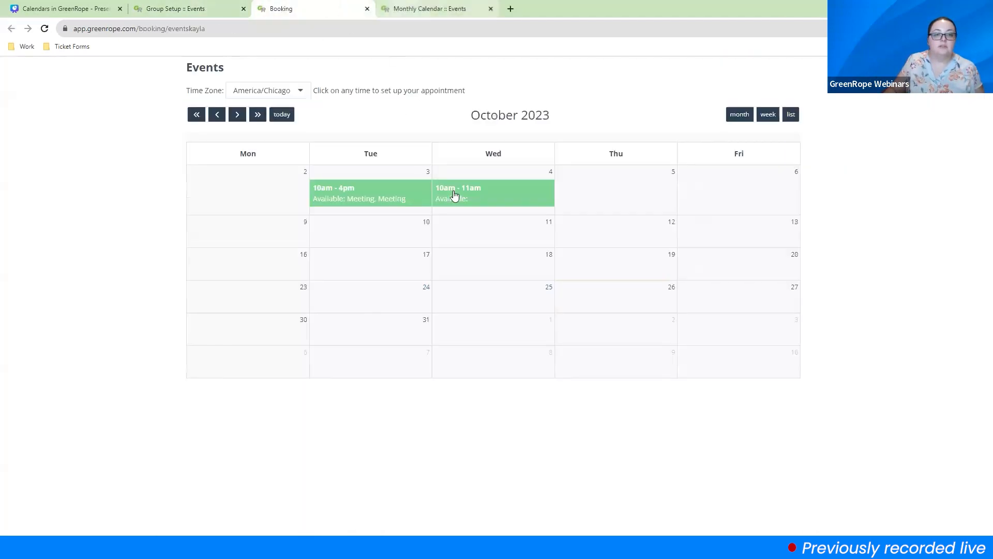
Open the booking request for Tuesday, October 3, review the meeting choices offered, and close the request
{"action": "left_click", "coordinate": [388, 191]}
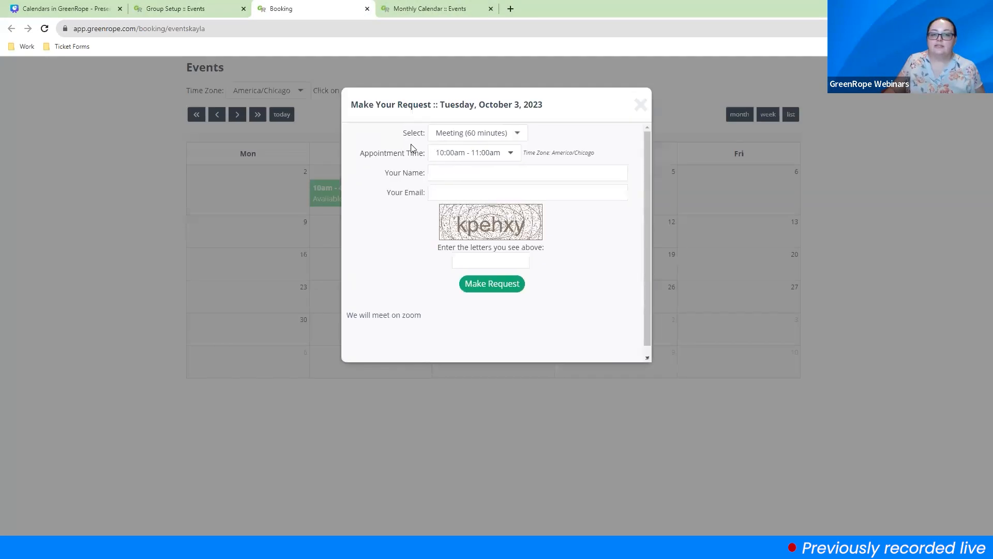
{"action": "left_click", "coordinate": [448, 134]}
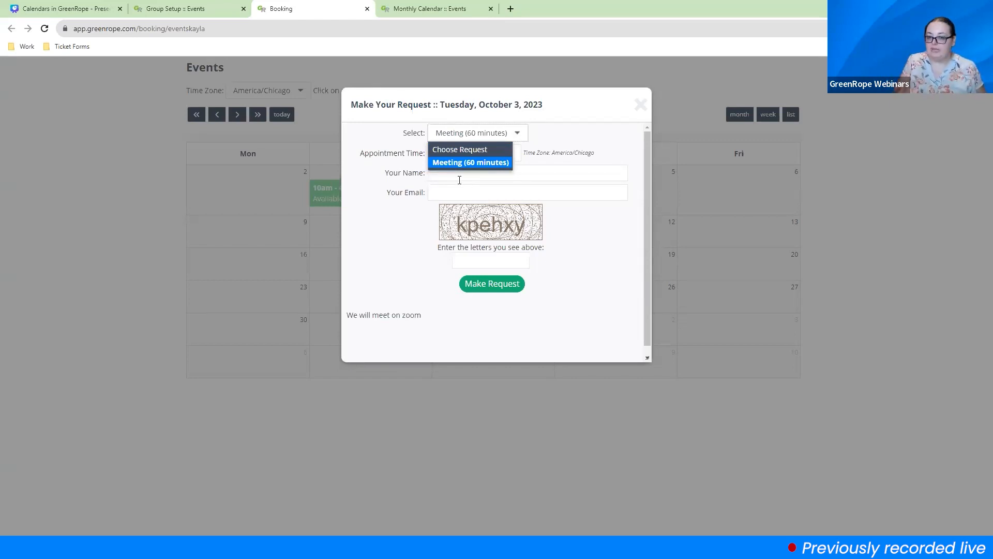
{"action": "left_click", "coordinate": [644, 105]}
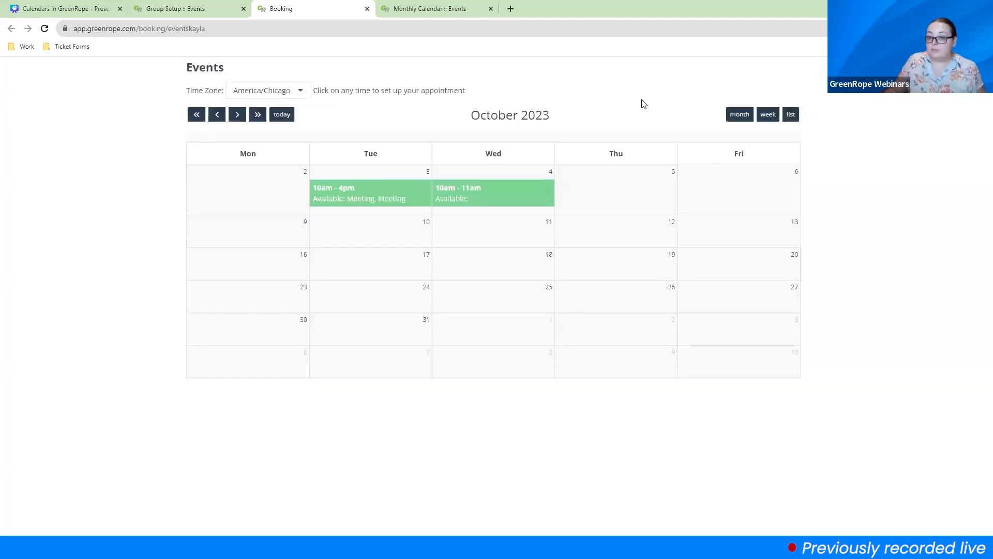
Open the calendar setup for the Events group and display its event locations
{"action": "left_click", "coordinate": [183, 4]}
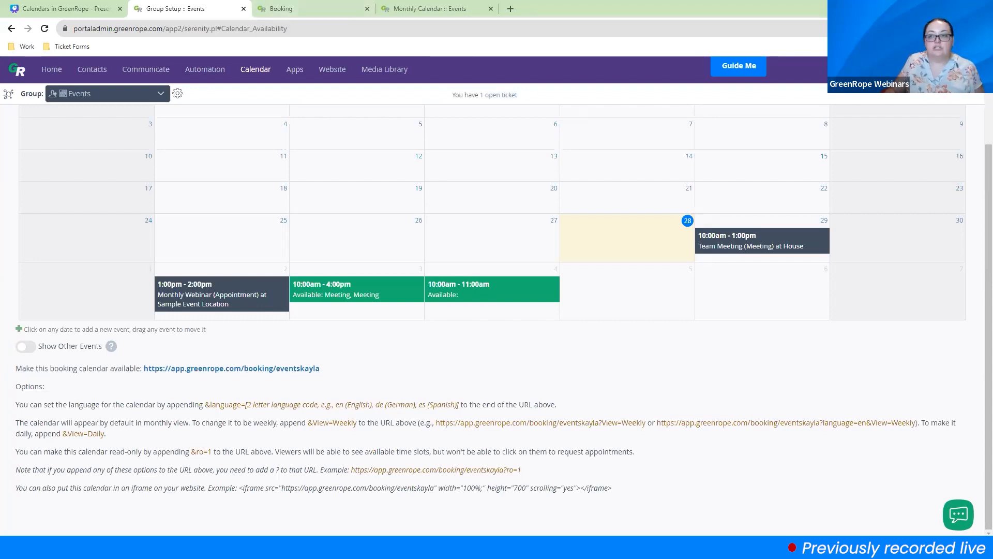
{"action": "mouse_move", "coordinate": [957, 69]}
{"action": "left_click", "coordinate": [946, 92]}
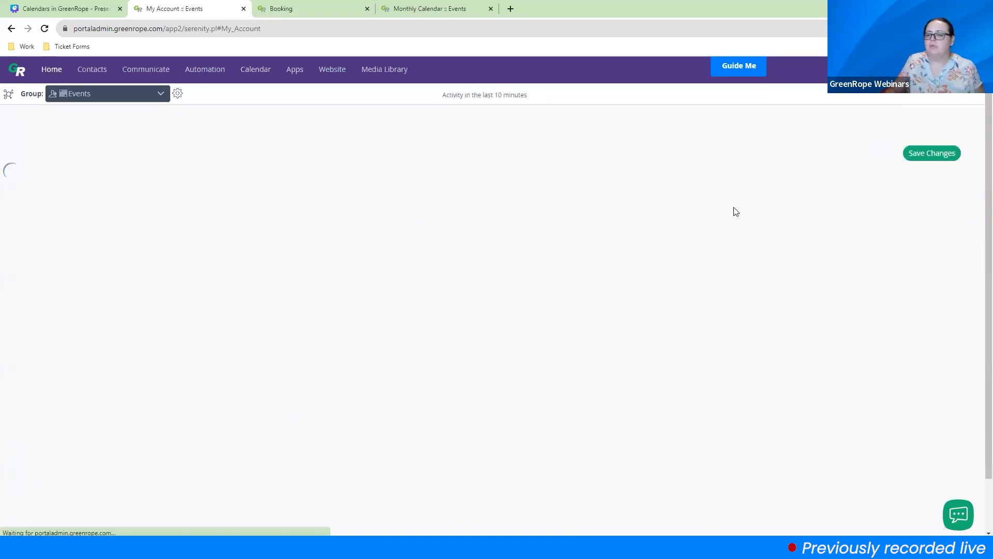
{"action": "mouse_move", "coordinate": [957, 69]}
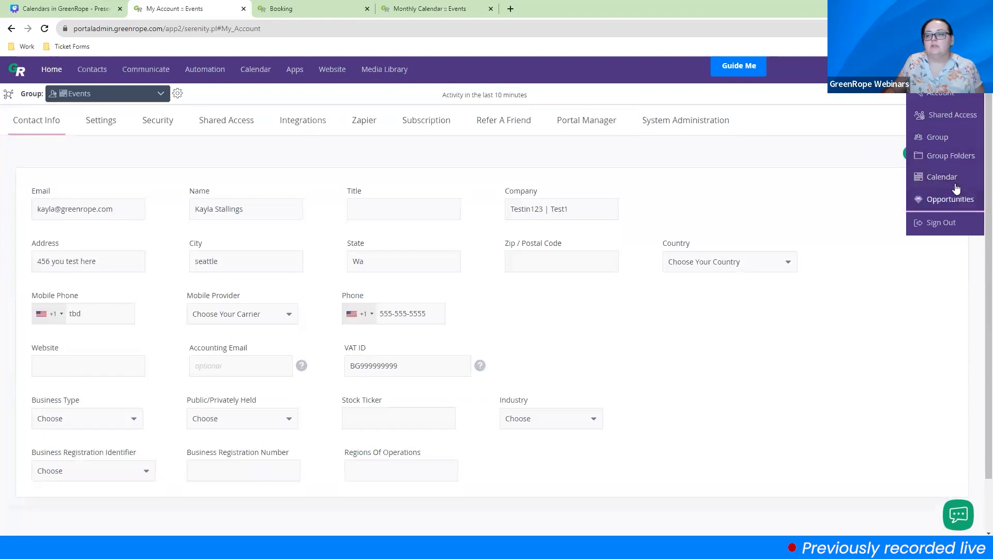
{"action": "left_click", "coordinate": [956, 188]}
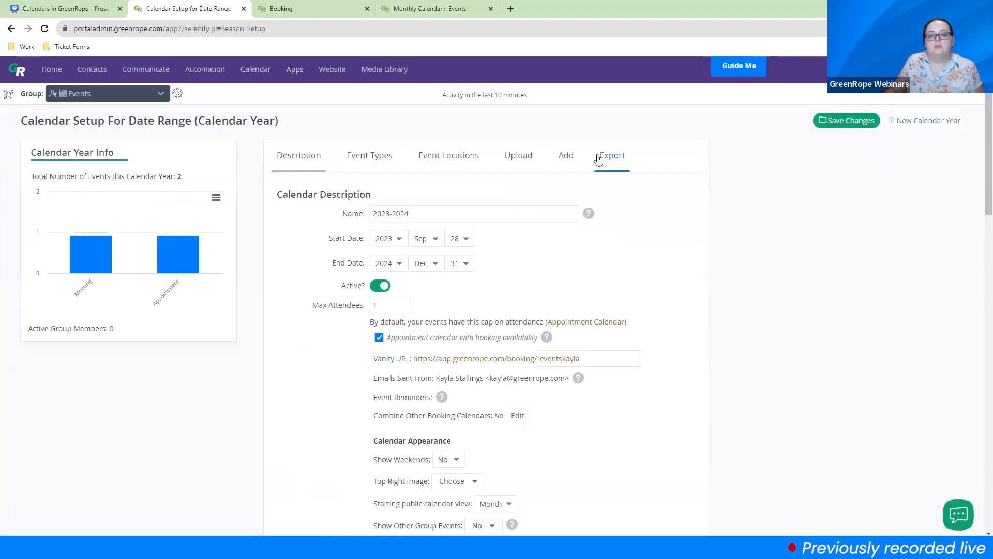
{"action": "left_click", "coordinate": [459, 158]}
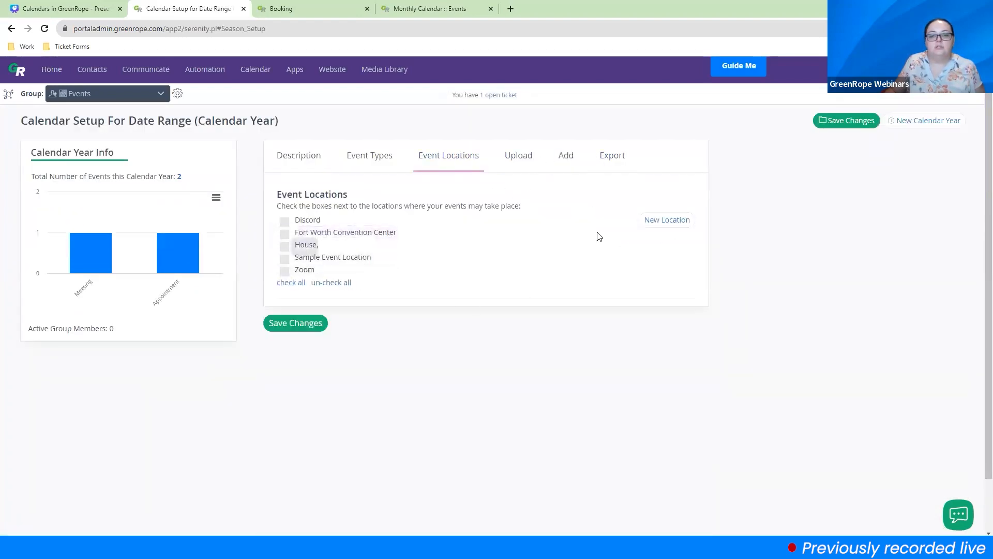
Show the fields for a new location, inspect the website field of the Zoom location, and close it without saving
{"action": "left_click", "coordinate": [652, 221]}
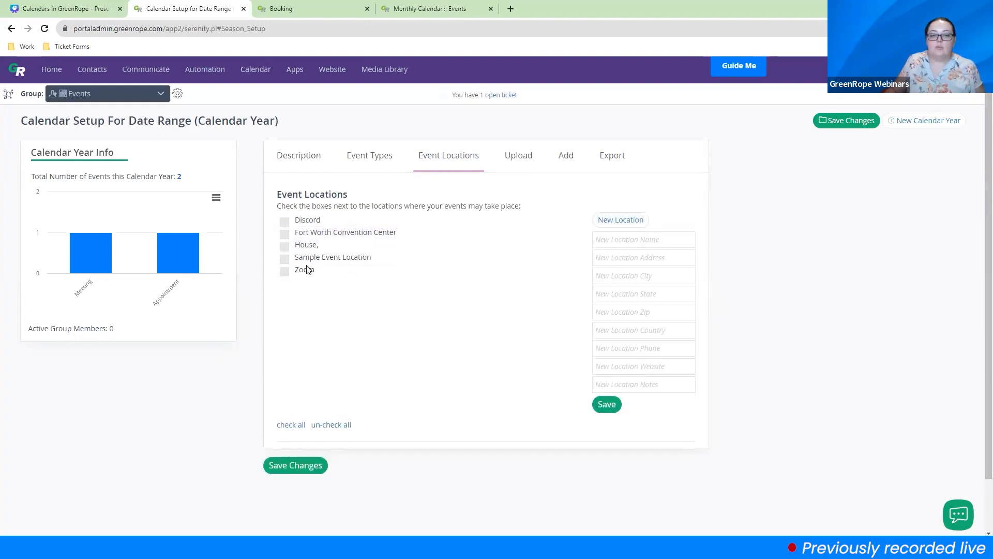
{"action": "left_click", "coordinate": [308, 269]}
{"action": "left_click", "coordinate": [473, 362]}
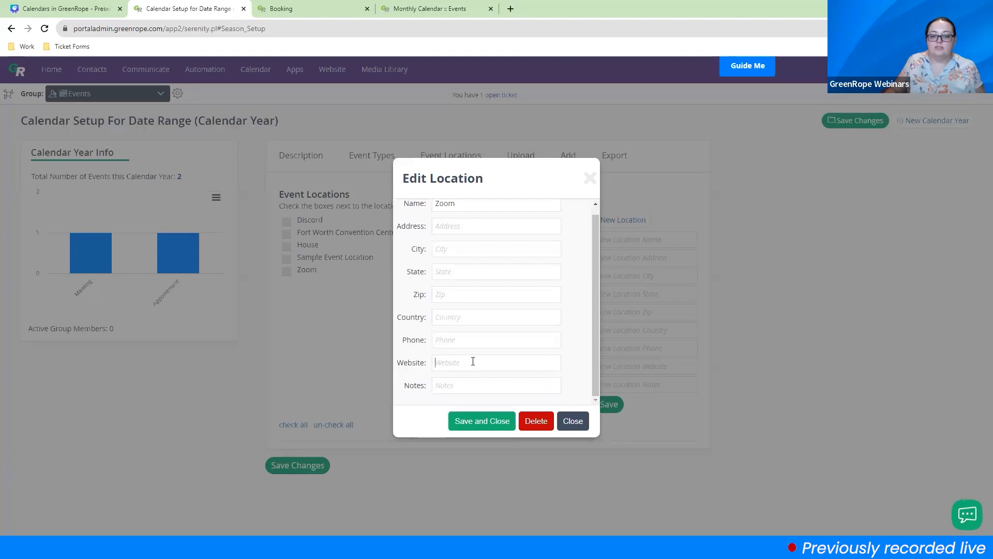
{"action": "left_click", "coordinate": [570, 422]}
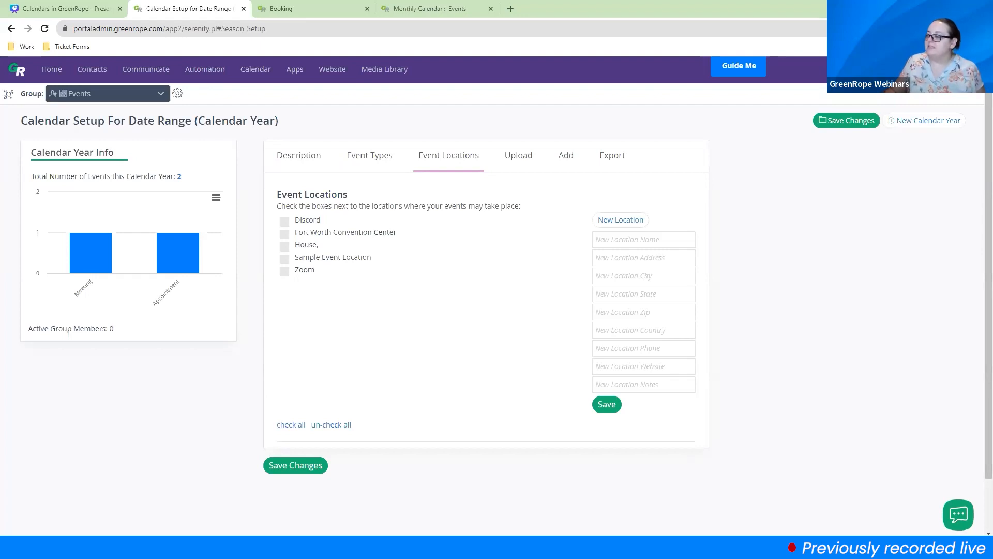
Open the September 29 Team Meeting from the monthly calendar and set its RSVP page template to Custom Webpage
{"action": "mouse_move", "coordinate": [199, 74]}
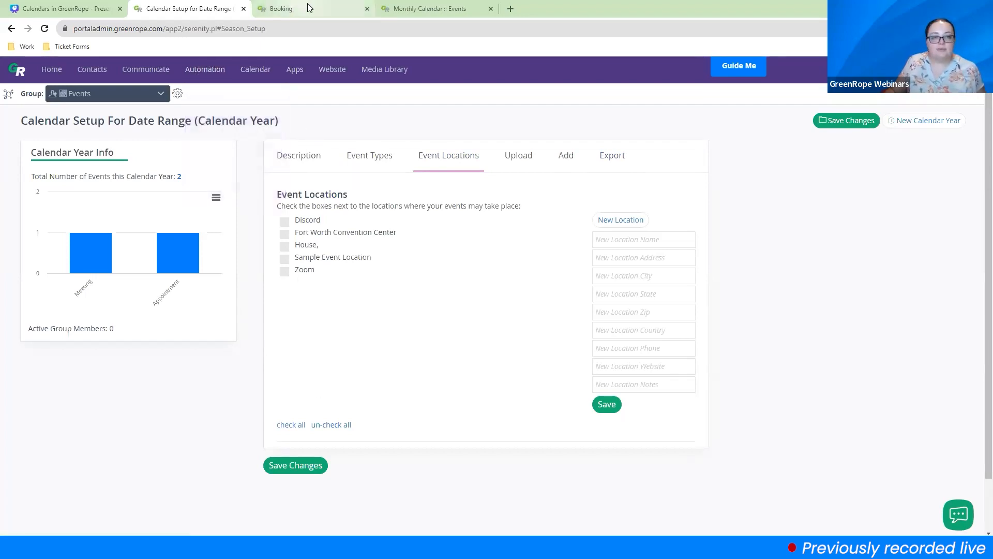
{"action": "left_click", "coordinate": [445, 5]}
{"action": "left_click", "coordinate": [607, 326]}
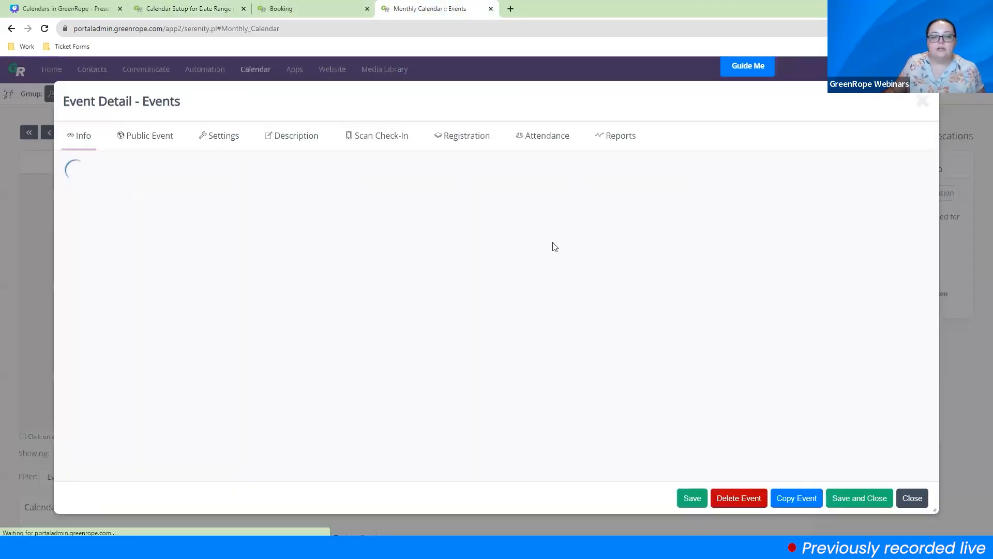
{"action": "left_click", "coordinate": [236, 139]}
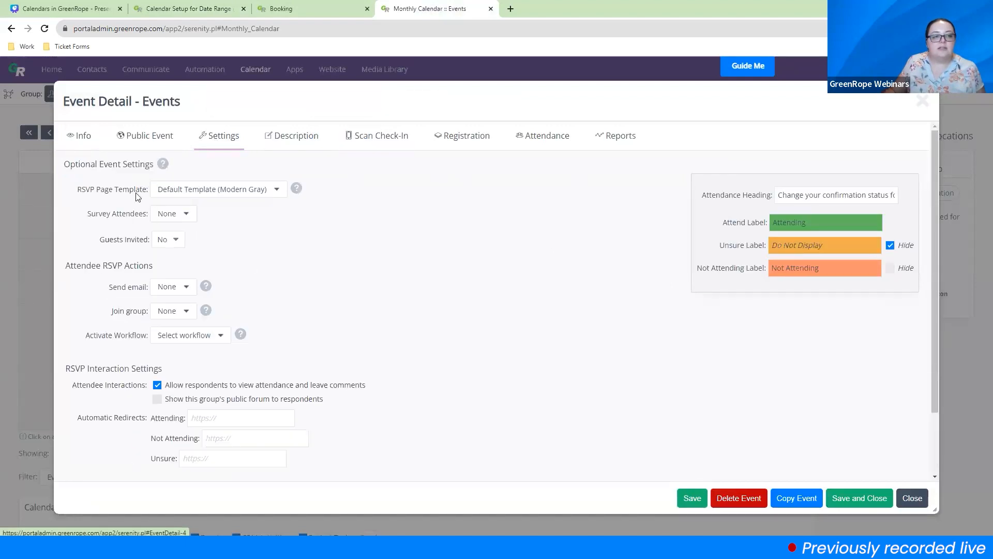
{"action": "left_click", "coordinate": [215, 194]}
{"action": "left_click", "coordinate": [205, 224]}
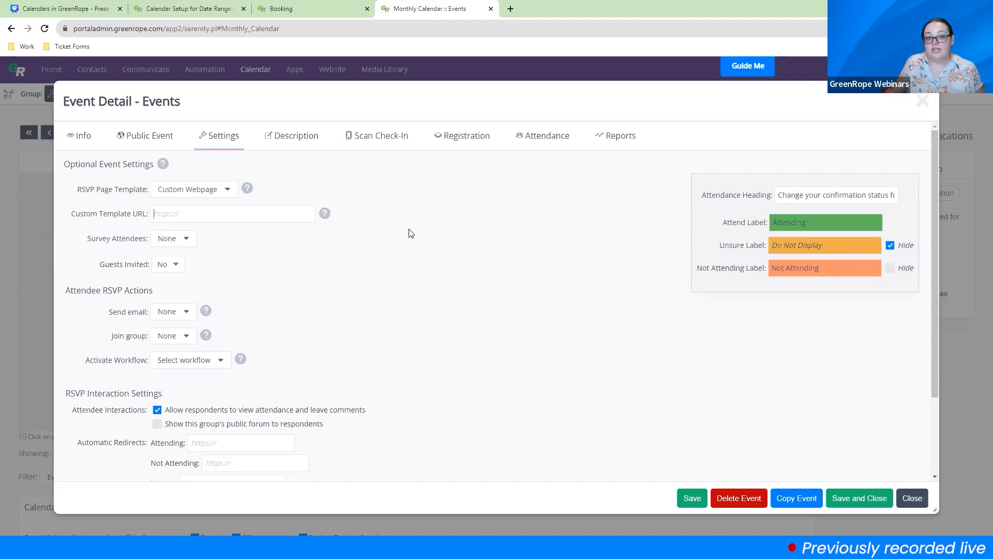
Try PublicCalendar as the page background in the Team Meeting's public registration settings
{"action": "left_click", "coordinate": [170, 135]}
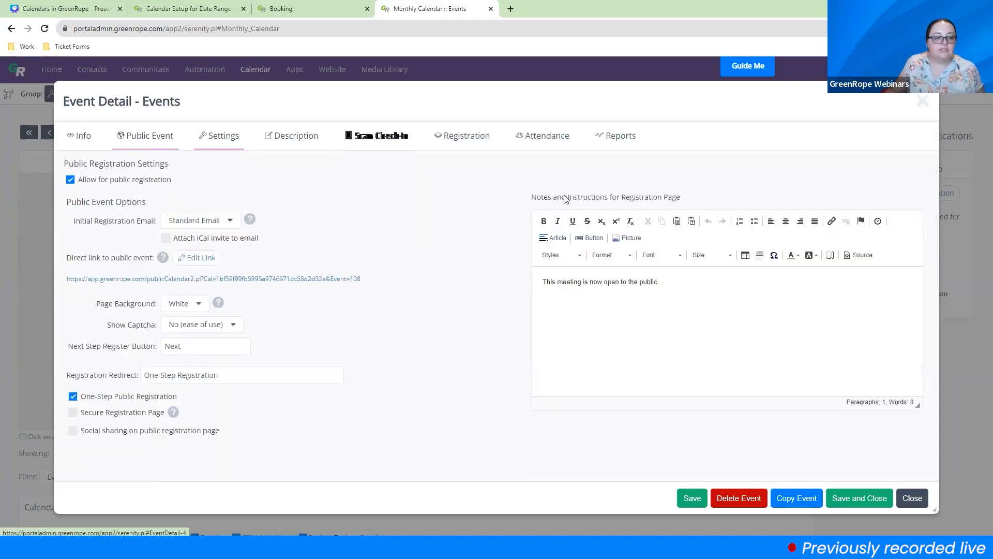
{"action": "left_click", "coordinate": [196, 304]}
{"action": "scroll", "coordinate": [366, 364], "scroll_direction": "down", "scroll_amount": 5}
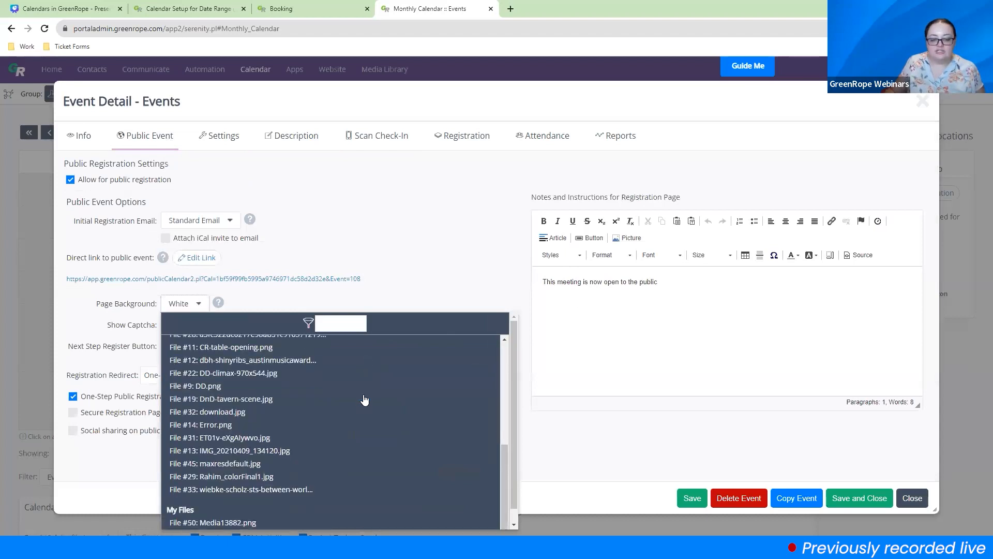
{"action": "scroll", "coordinate": [328, 471], "scroll_direction": "up", "scroll_amount": 5}
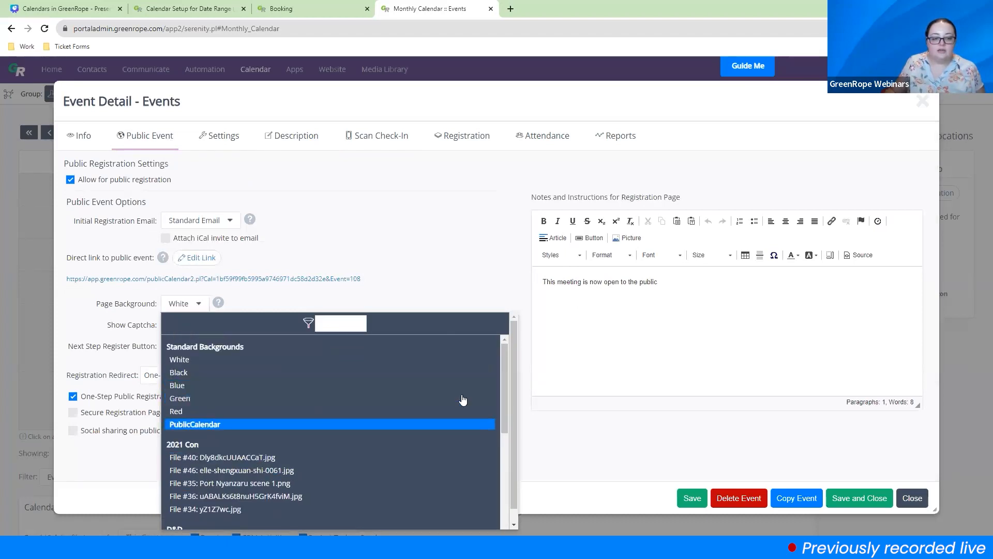
{"action": "left_click", "coordinate": [241, 424]}
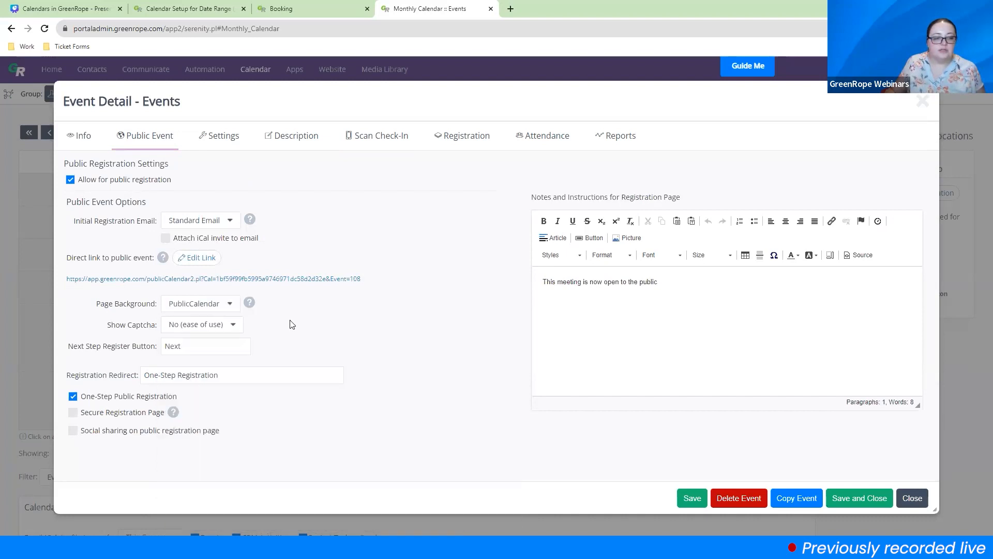
Set the public event's page background to Green, save the event, and preview its public registration page
{"action": "left_click", "coordinate": [229, 303]}
{"action": "left_click", "coordinate": [197, 397]}
{"action": "left_click", "coordinate": [692, 497]}
{"action": "left_click", "coordinate": [243, 279]}
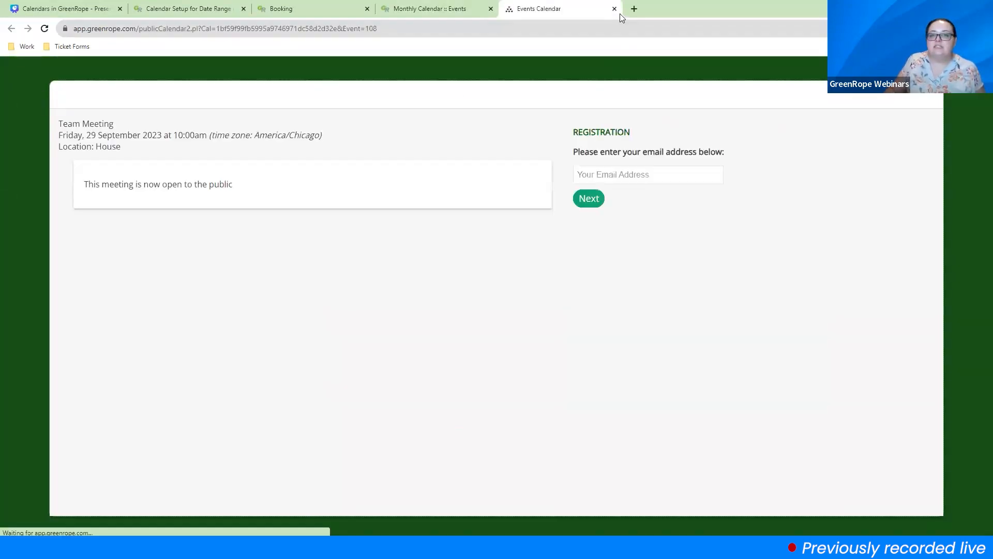
{"action": "left_click", "coordinate": [614, 9]}
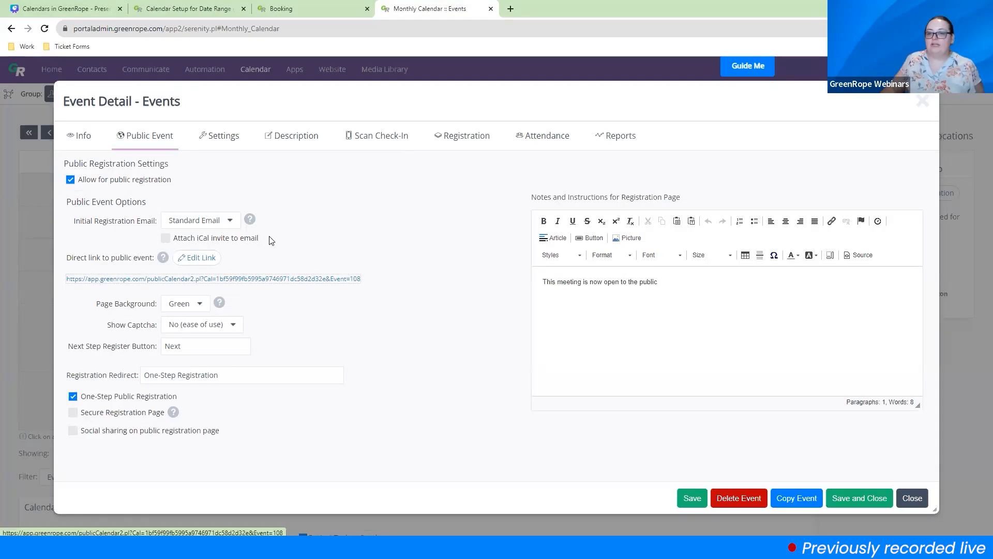
Point out the registration page notes, view the event description for comparison, and return to the public event settings
{"action": "left_click_drag", "start_coordinate": [686, 197], "coordinate": [532, 198]}
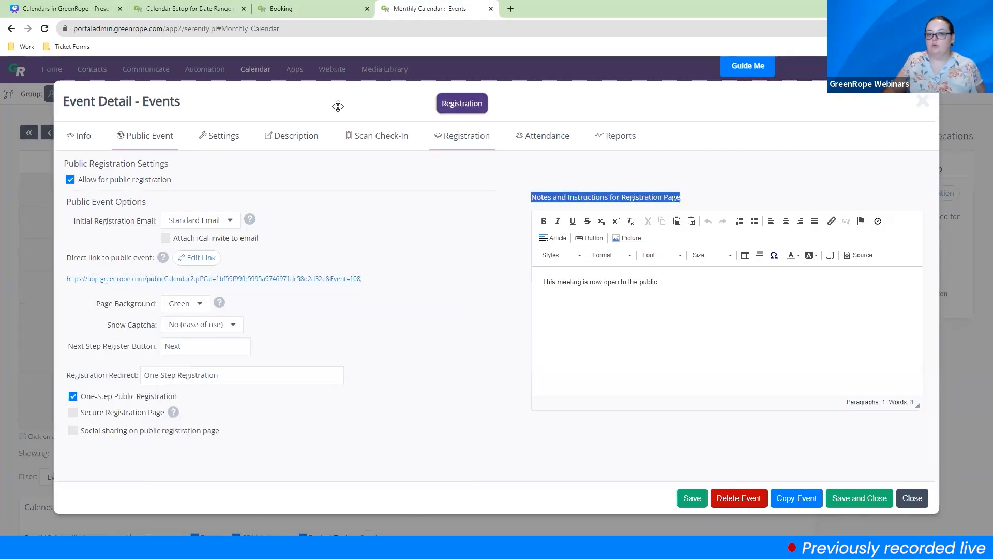
{"action": "left_click", "coordinate": [305, 136]}
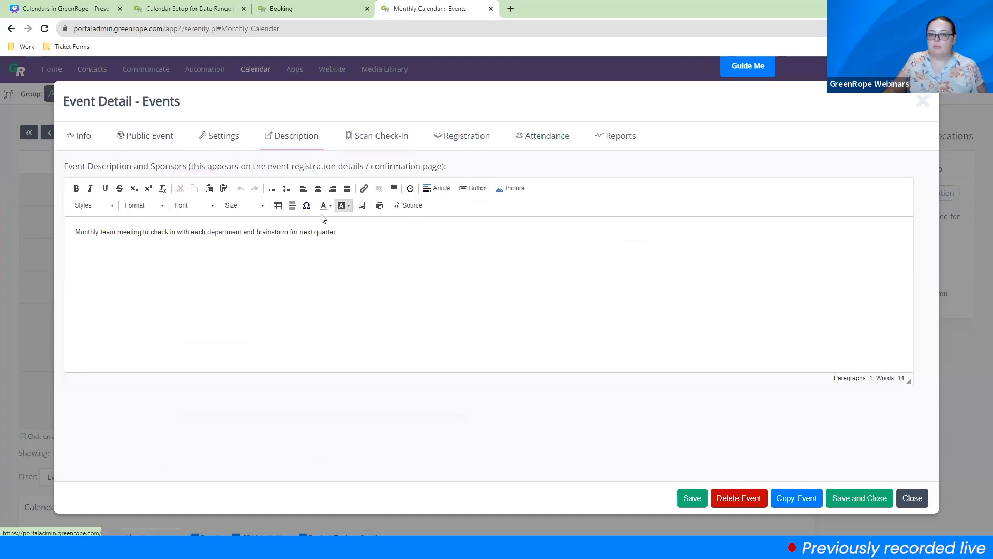
{"action": "left_click", "coordinate": [149, 137]}
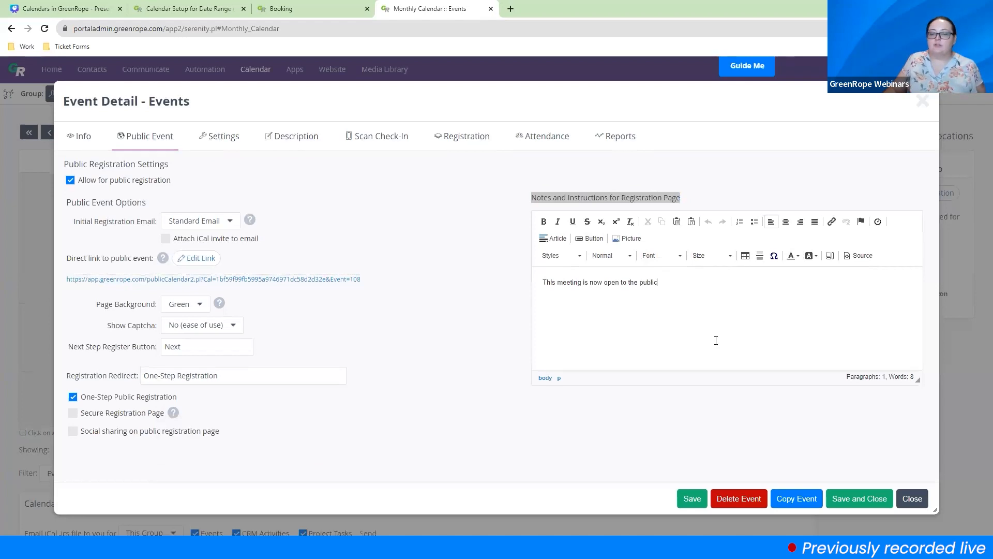
Reopen the event's public registration page and highlight the notes text shown there
{"action": "left_click", "coordinate": [331, 279]}
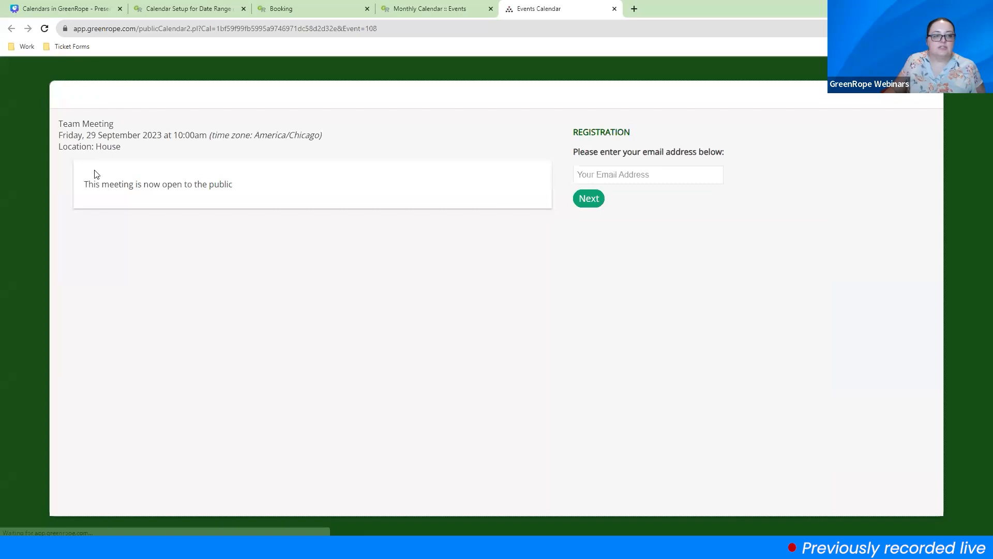
{"action": "left_click_drag", "start_coordinate": [83, 181], "coordinate": [310, 411]}
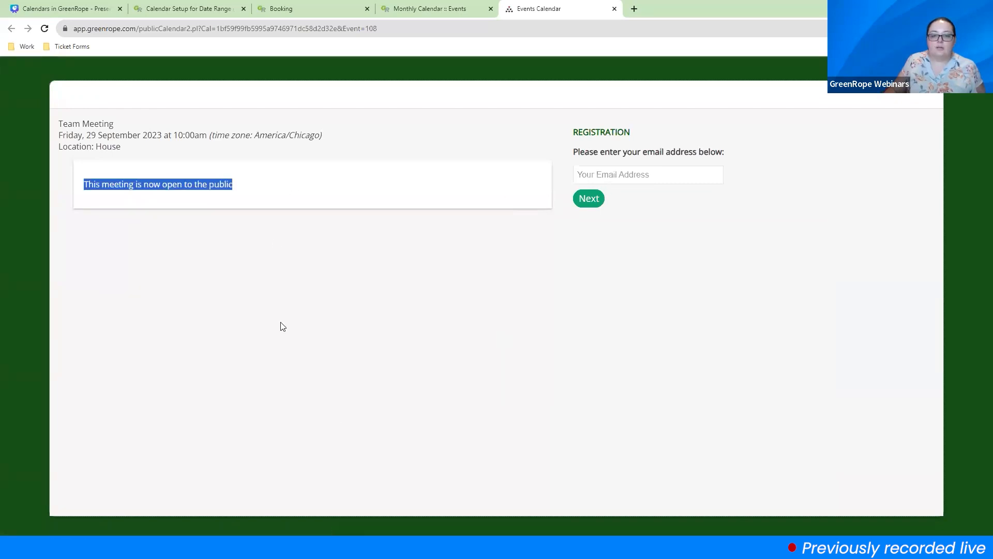
{"action": "left_click", "coordinate": [337, 308]}
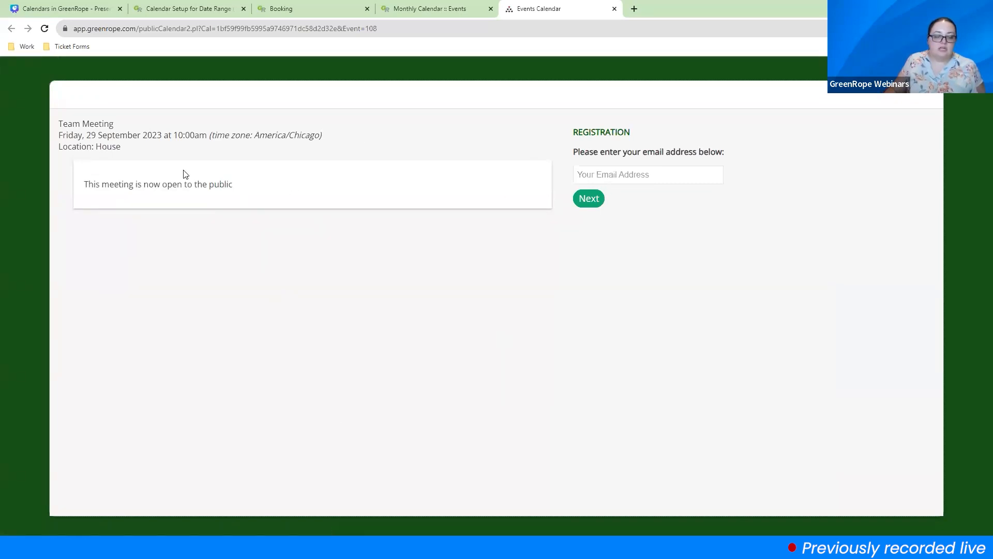
Compare the notes text in the event's editor with the public registration page, and close that page
{"action": "left_click", "coordinate": [399, 14]}
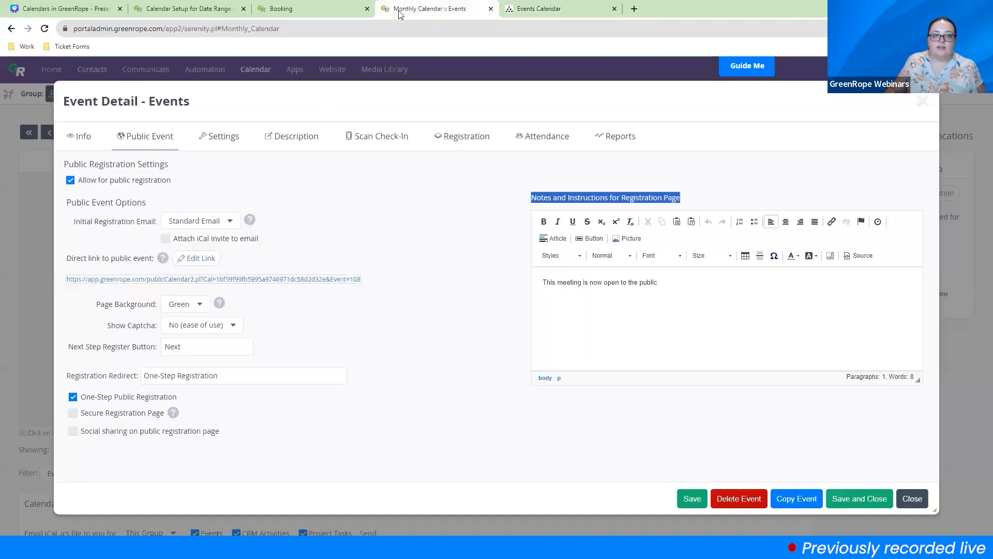
{"action": "triple_click", "coordinate": [656, 284]}
{"action": "left_click", "coordinate": [529, 291]}
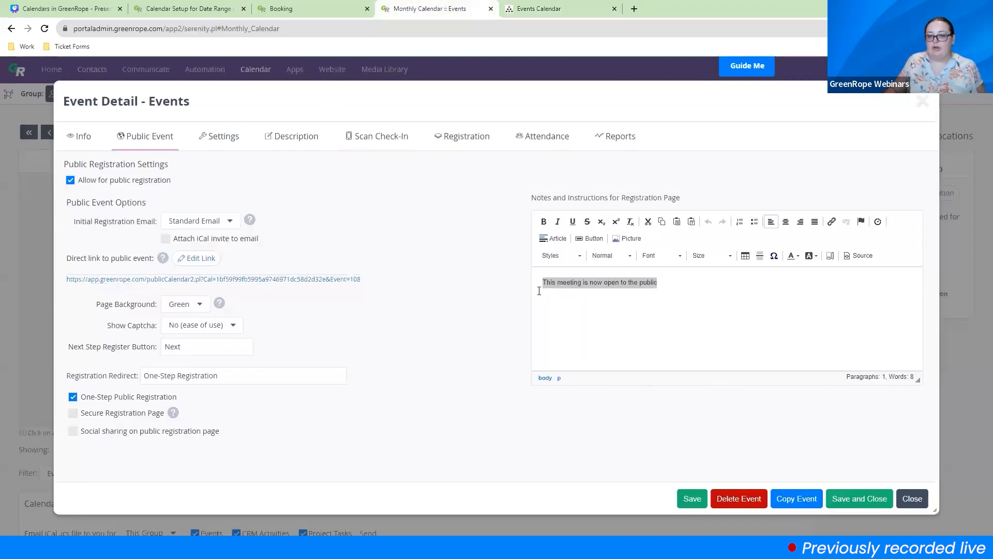
{"action": "left_click", "coordinate": [526, 8]}
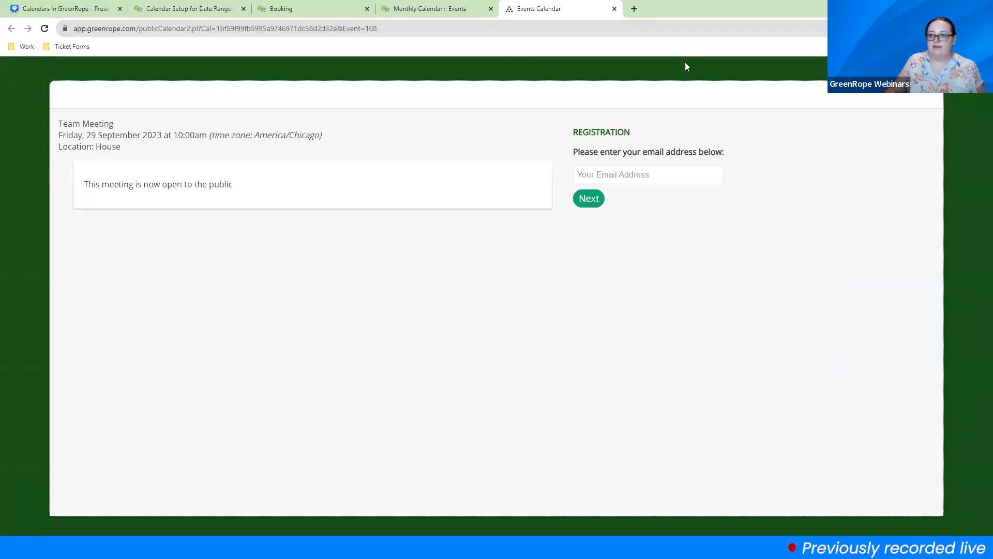
{"action": "left_click", "coordinate": [614, 9]}
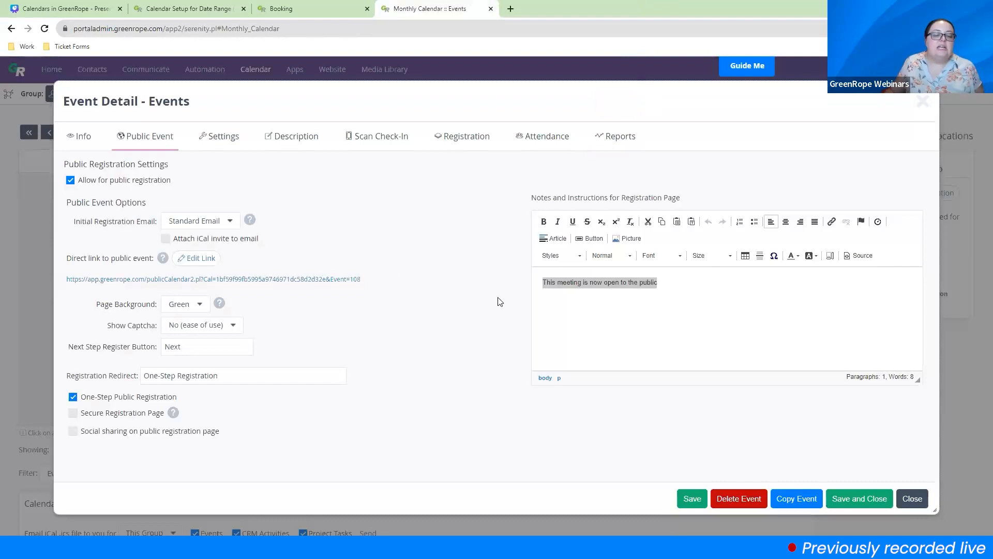
Deselect the notes text and enlarge the height of the registration page notes editor
{"action": "left_click", "coordinate": [571, 328]}
{"action": "left_click", "coordinate": [571, 328]}
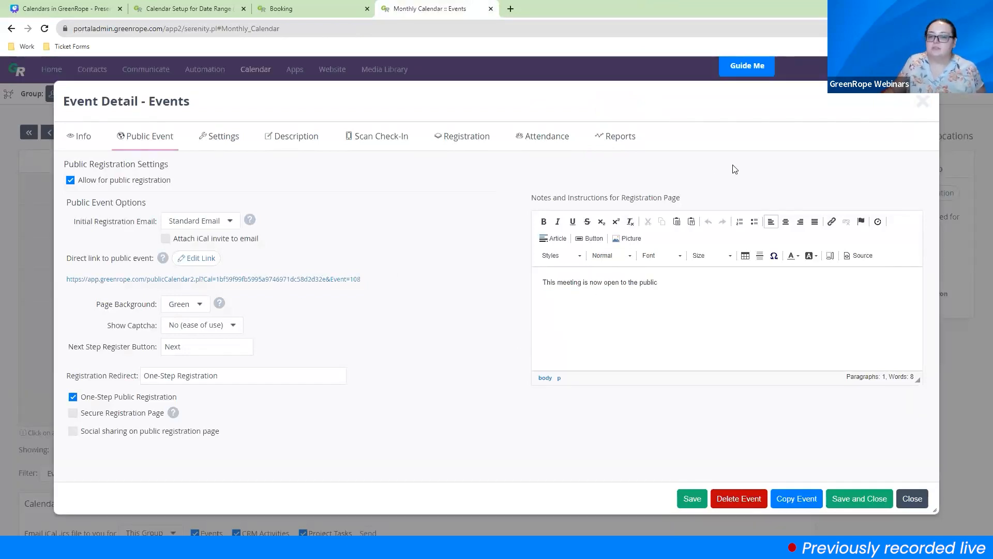
{"action": "left_click_drag", "start_coordinate": [918, 379], "coordinate": [917, 483]}
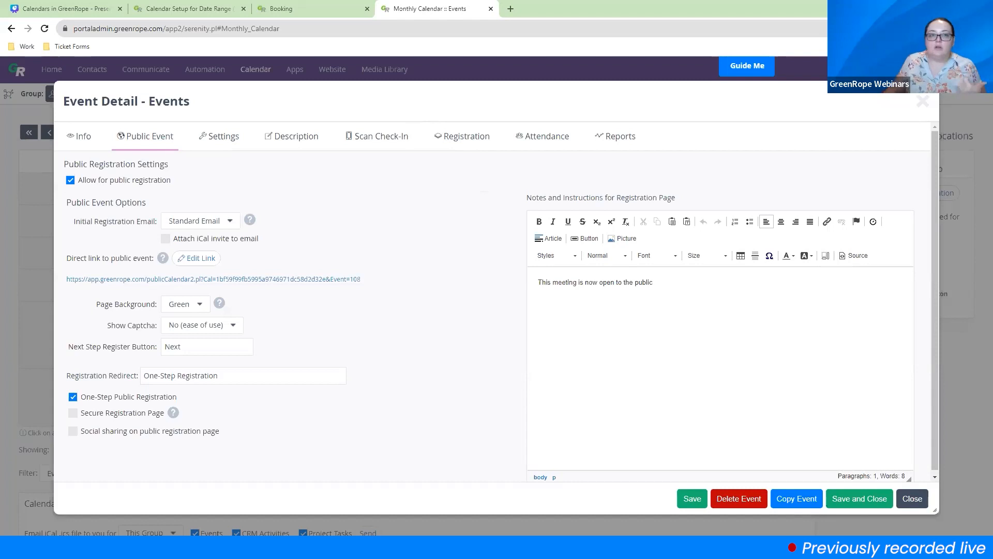
Switch to the Canva presentation and present the Questions slide full screen
{"action": "left_click", "coordinate": [81, 12]}
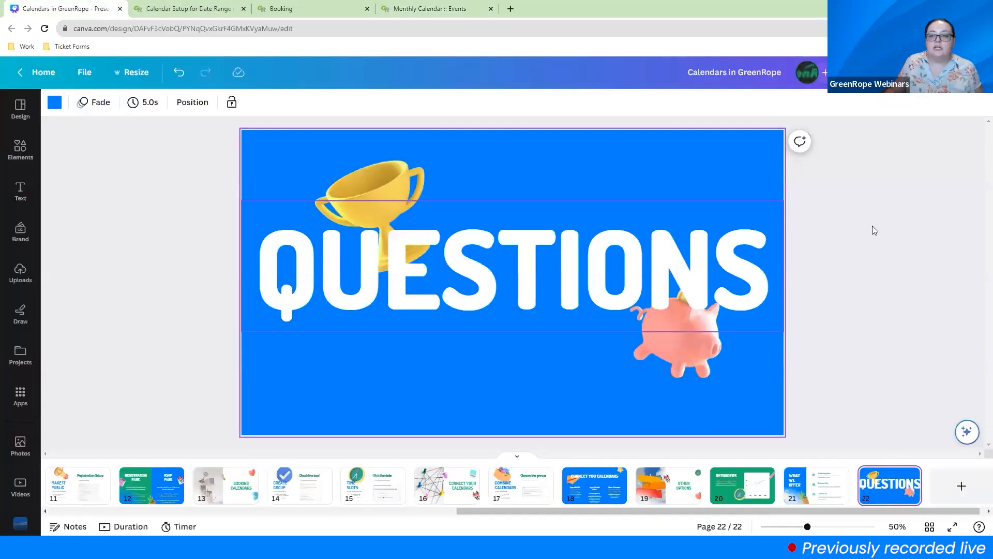
{"action": "left_click", "coordinate": [874, 72]}
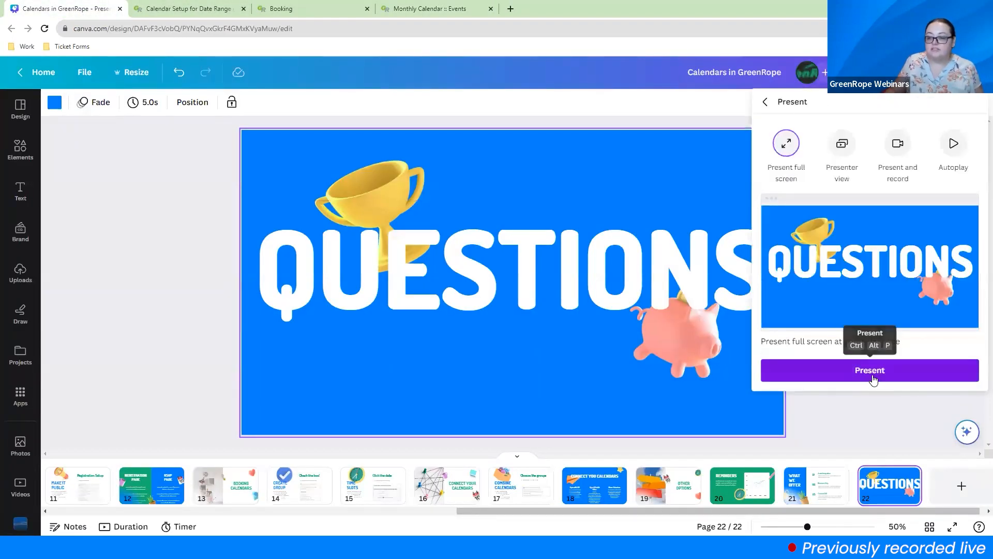
{"action": "left_click", "coordinate": [872, 375]}
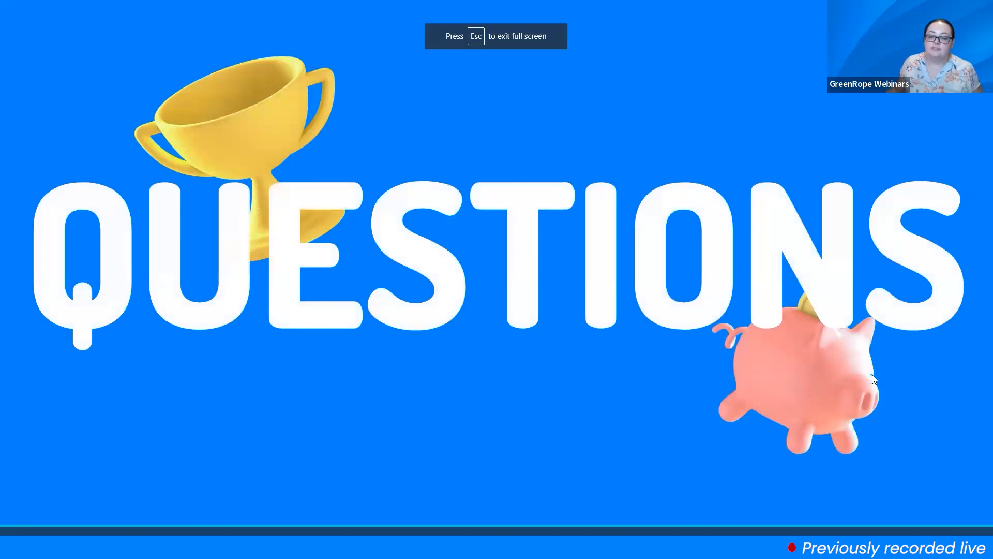